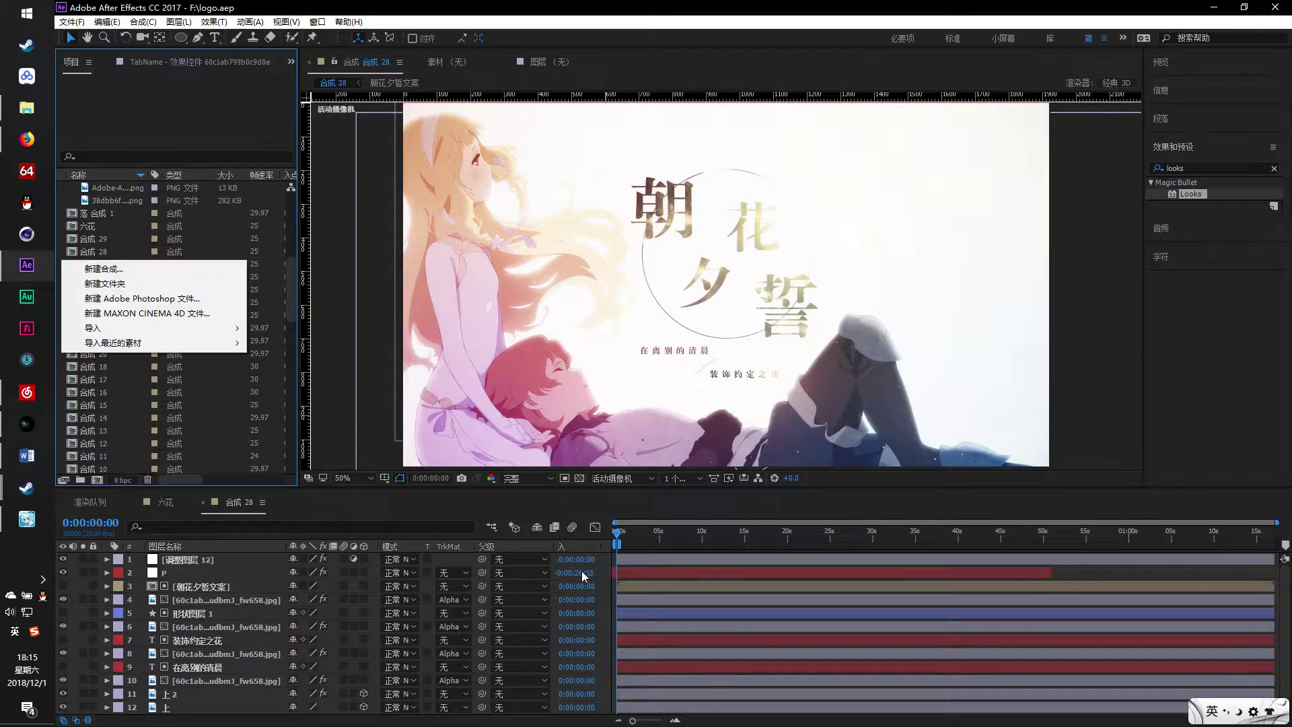
Create a new composition with the HDTV 1080 25 preset, 1920 x 1080 px at 25 fps
{"action": "left_click", "coordinate": [592, 571]}
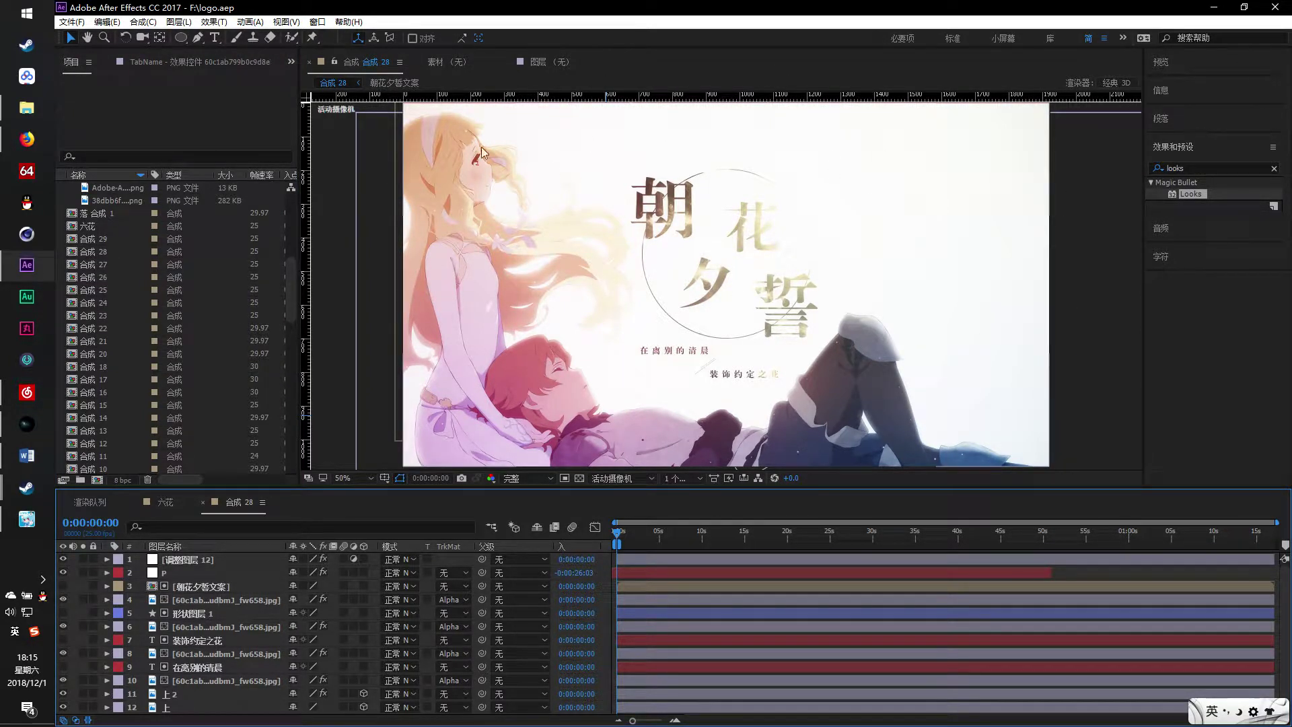
{"action": "right_click", "coordinate": [68, 275]}
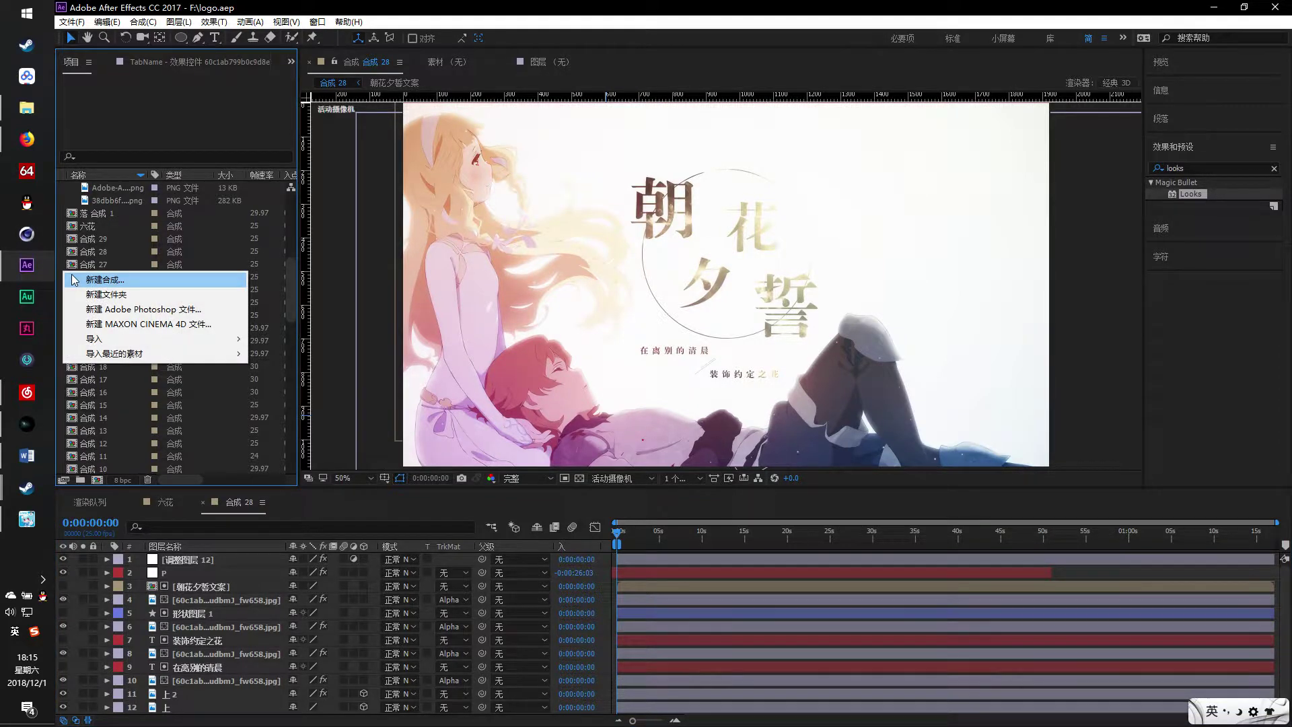
{"action": "left_click", "coordinate": [101, 279]}
{"action": "left_click_drag", "start_coordinate": [731, 174], "coordinate": [936, 181]}
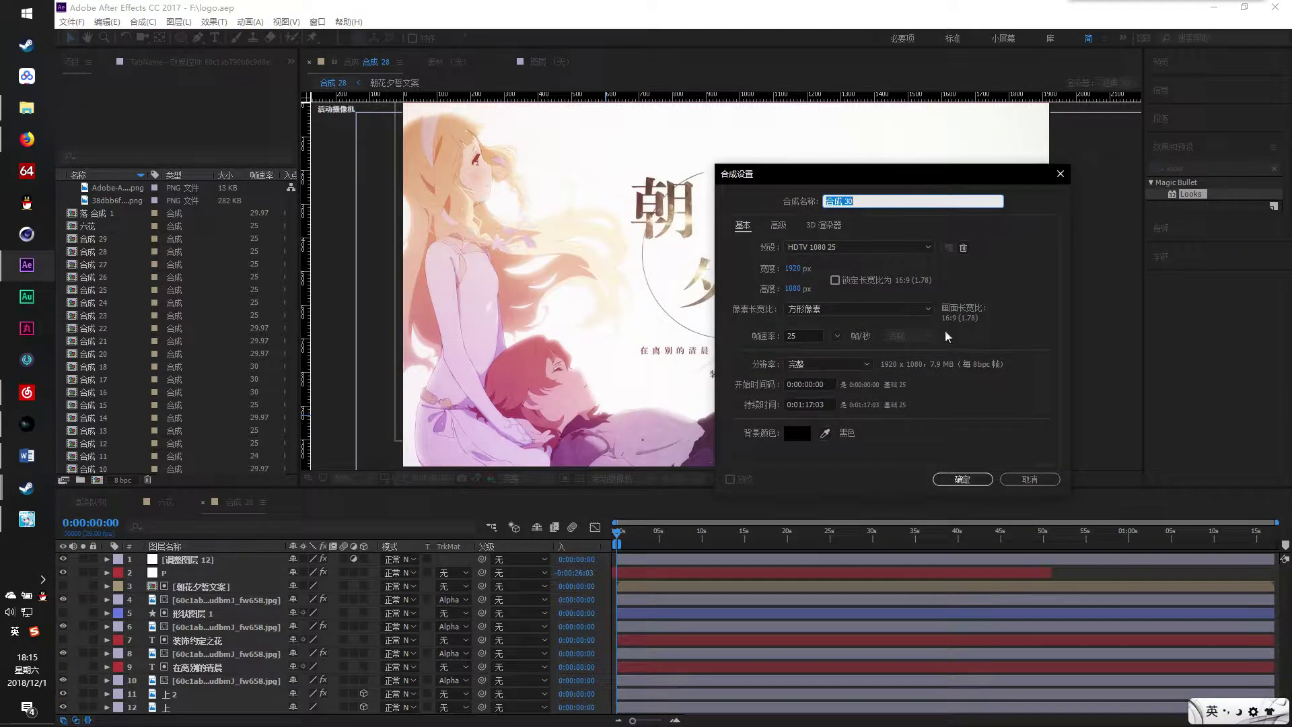
{"action": "left_click", "coordinate": [961, 476]}
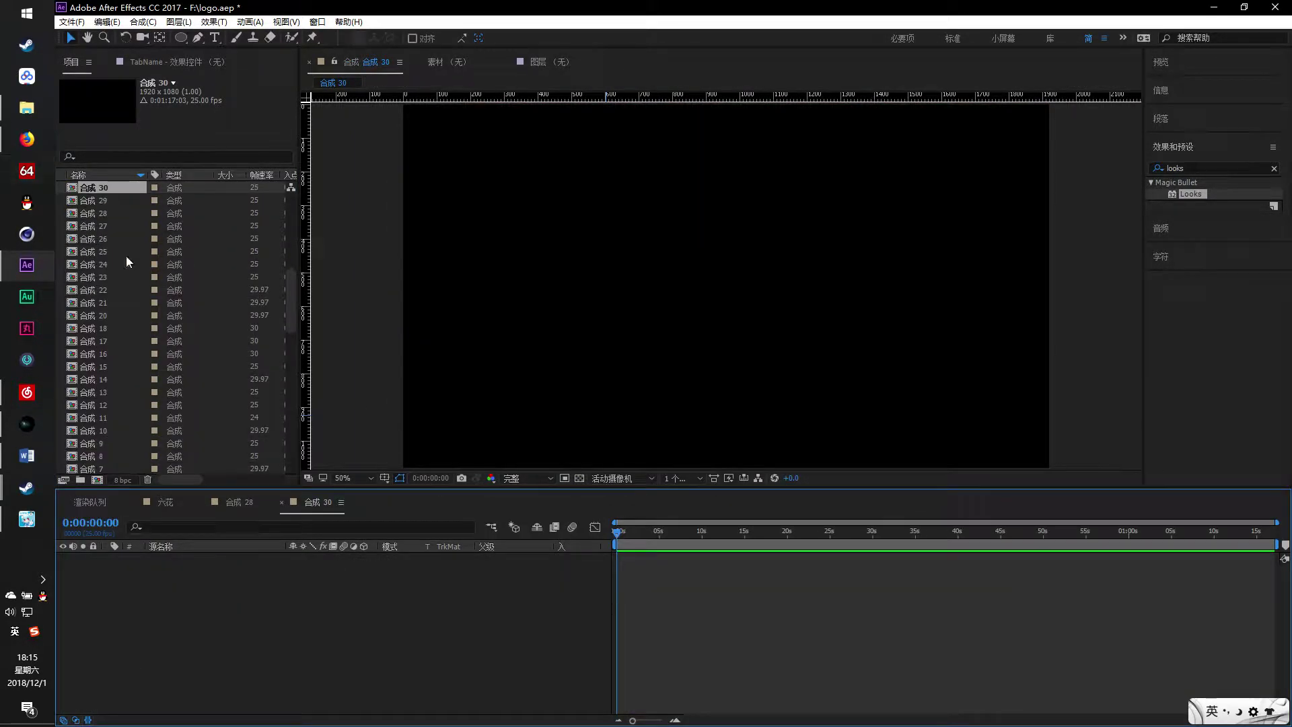
Add the upscaled 02(UpRGB) PNG to the new composition and scale the layer to 26%
{"action": "scroll", "coordinate": [126, 256], "scroll_direction": "down", "scroll_amount": 10}
{"action": "left_click", "coordinate": [108, 458]}
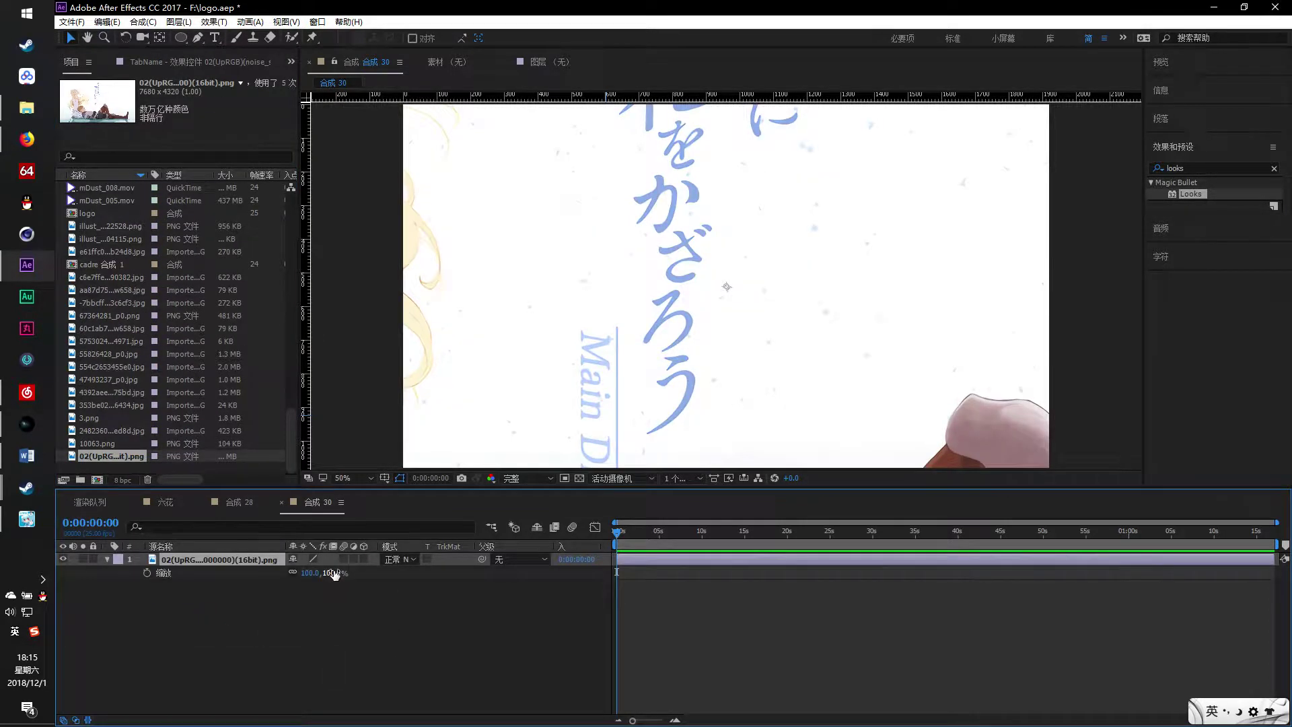
{"action": "mouse_move", "coordinate": [335, 574]}
{"action": "left_mouse_down"}
{"action": "mouse_move", "coordinate": [286, 574]}
{"action": "mouse_move", "coordinate": [329, 574]}
{"action": "left_mouse_up"}
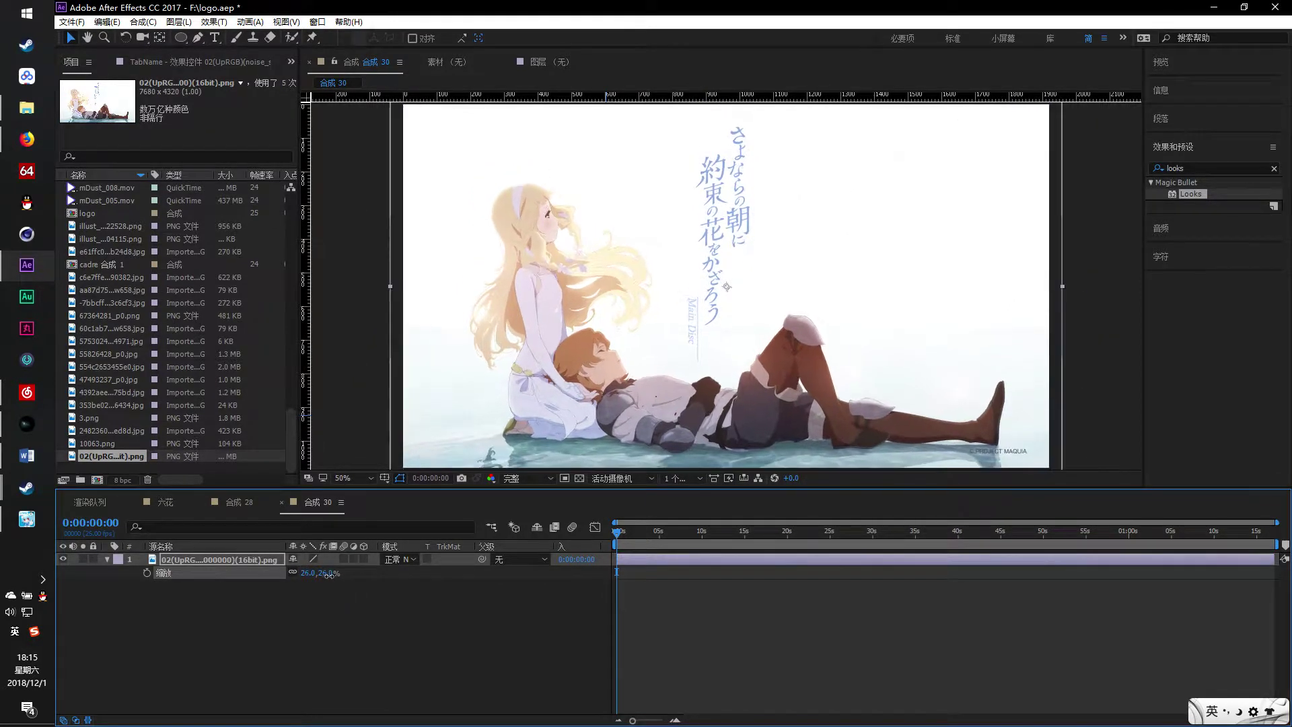
Switch to File Explorer and open the film's BD menu folder on drive F
{"action": "left_click", "coordinate": [27, 108]}
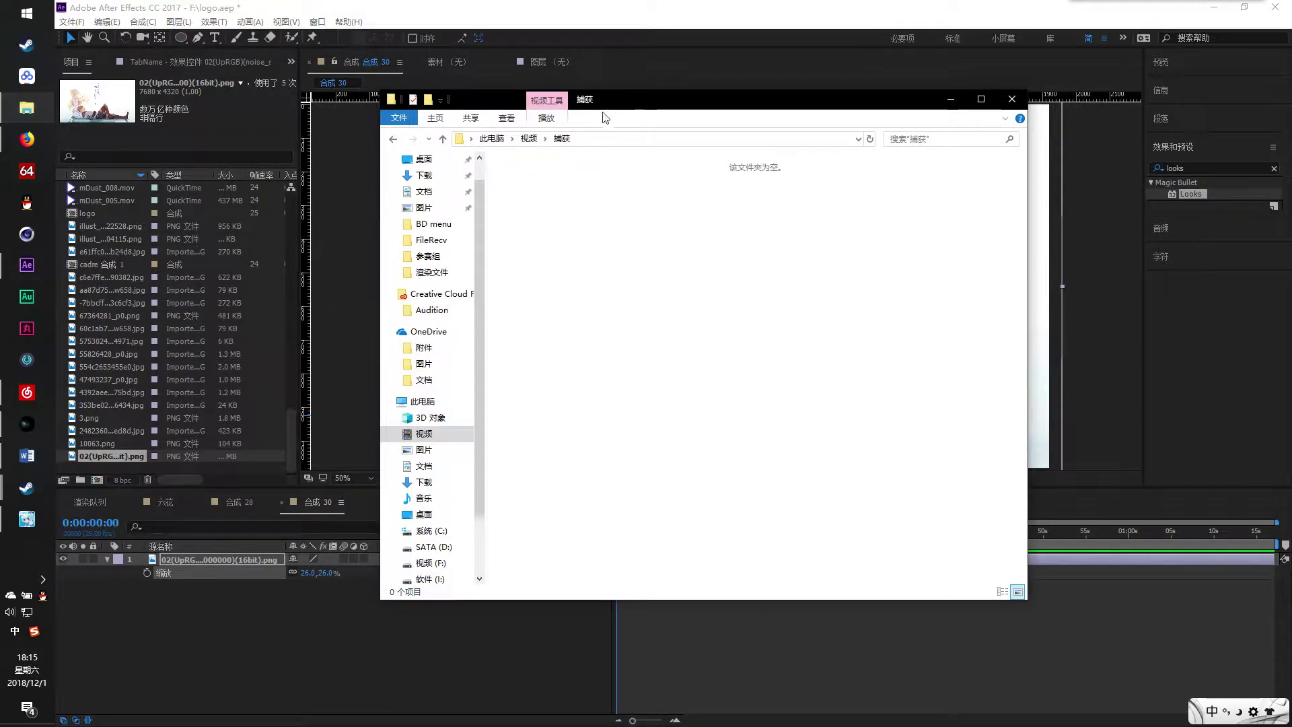
{"action": "double_click", "coordinate": [781, 382]}
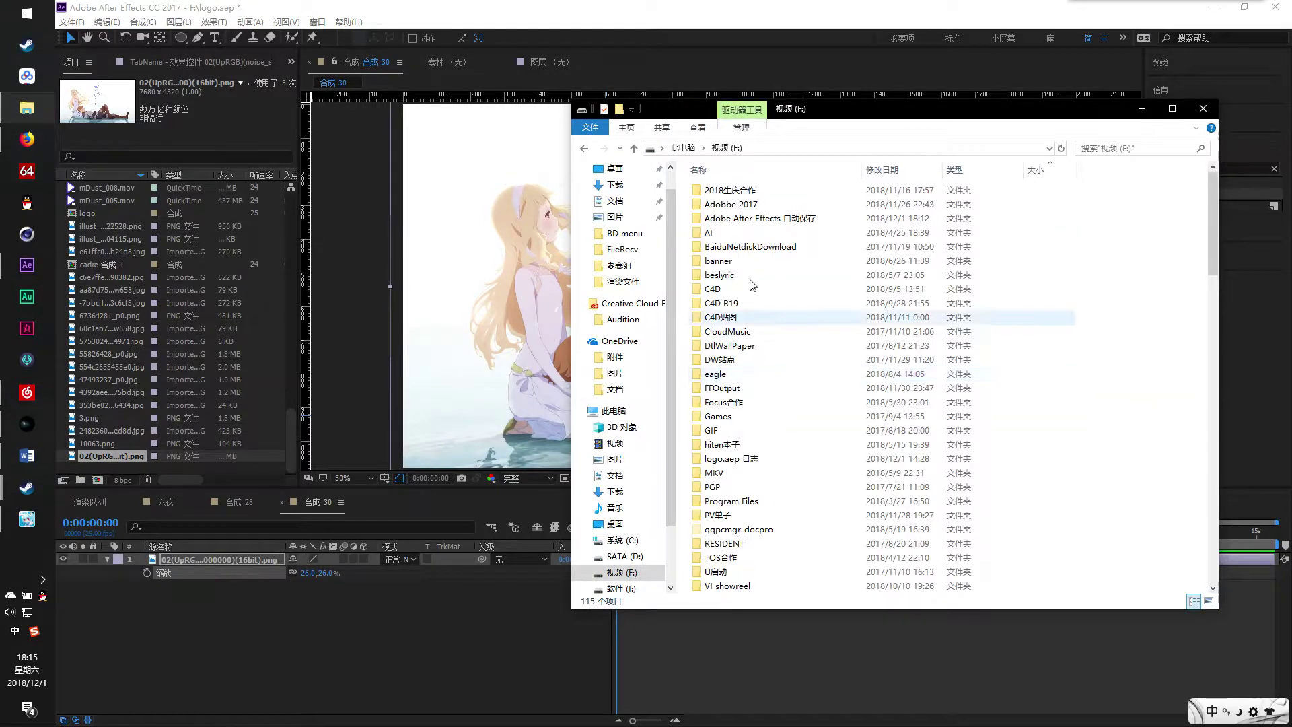
{"action": "scroll", "coordinate": [725, 267], "scroll_direction": "down", "scroll_amount": 7}
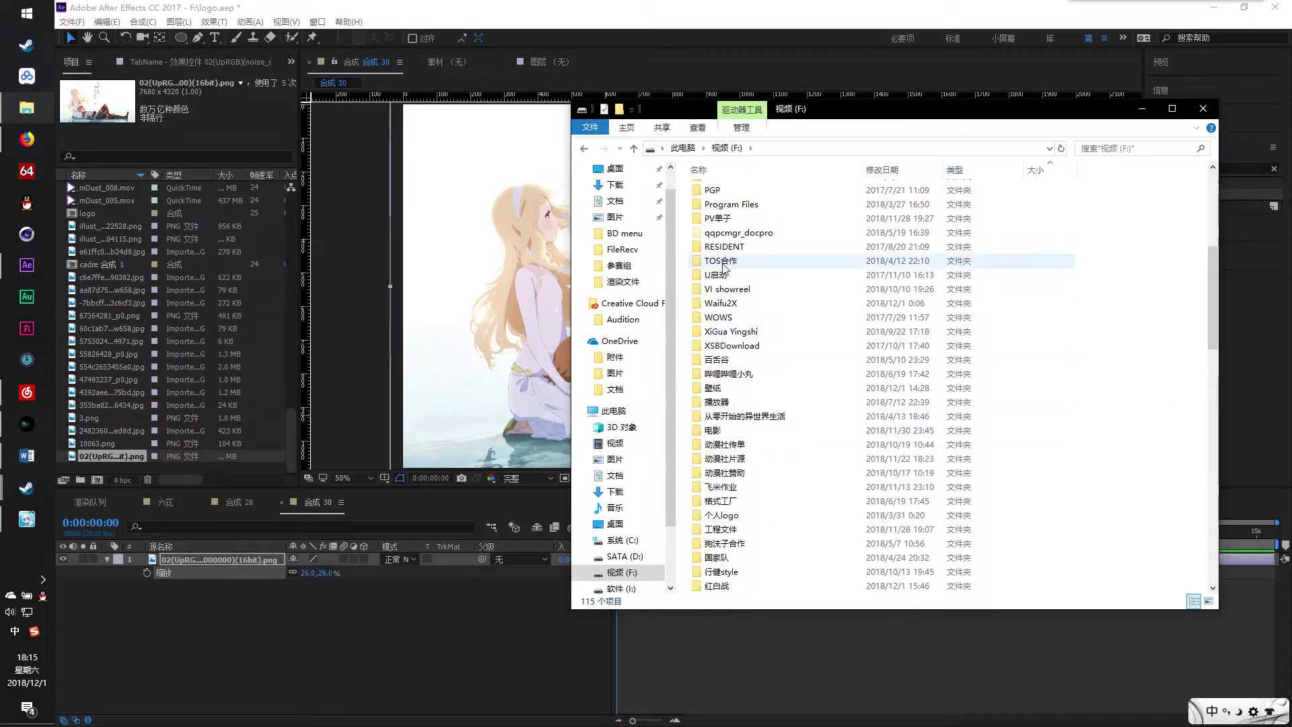
{"action": "double_click", "coordinate": [720, 431]}
{"action": "double_click", "coordinate": [728, 226]}
{"action": "double_click", "coordinate": [728, 225]}
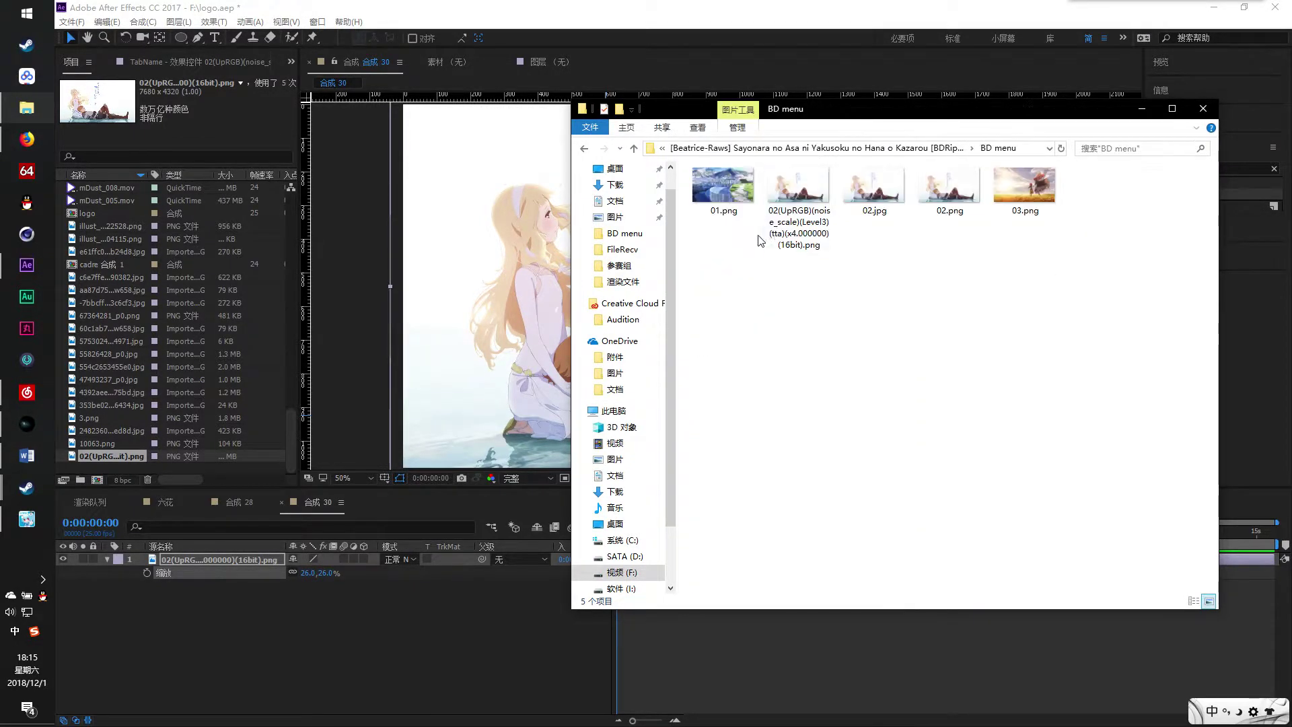
Compare 02.jpg with the upscaled 02(UpRGB) PNG in the photo viewer and return to After Effects
{"action": "double_click", "coordinate": [872, 191]}
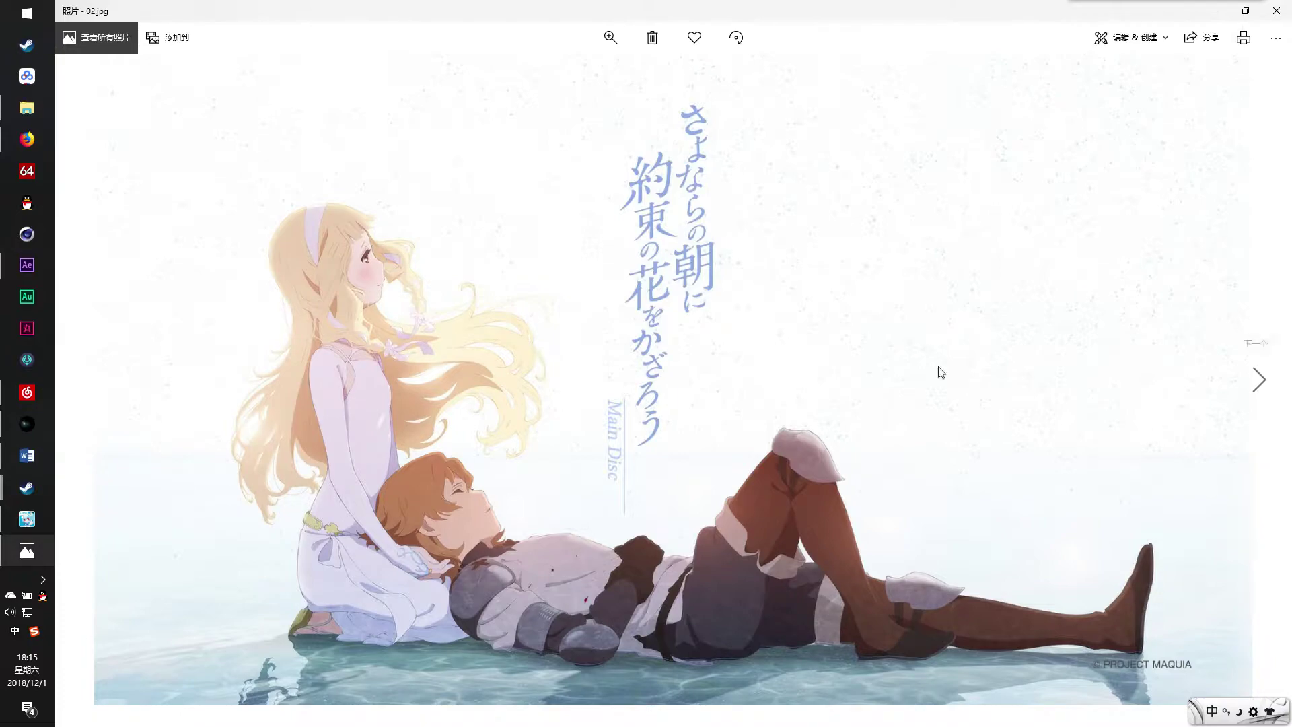
{"action": "key", "text": "Right"}
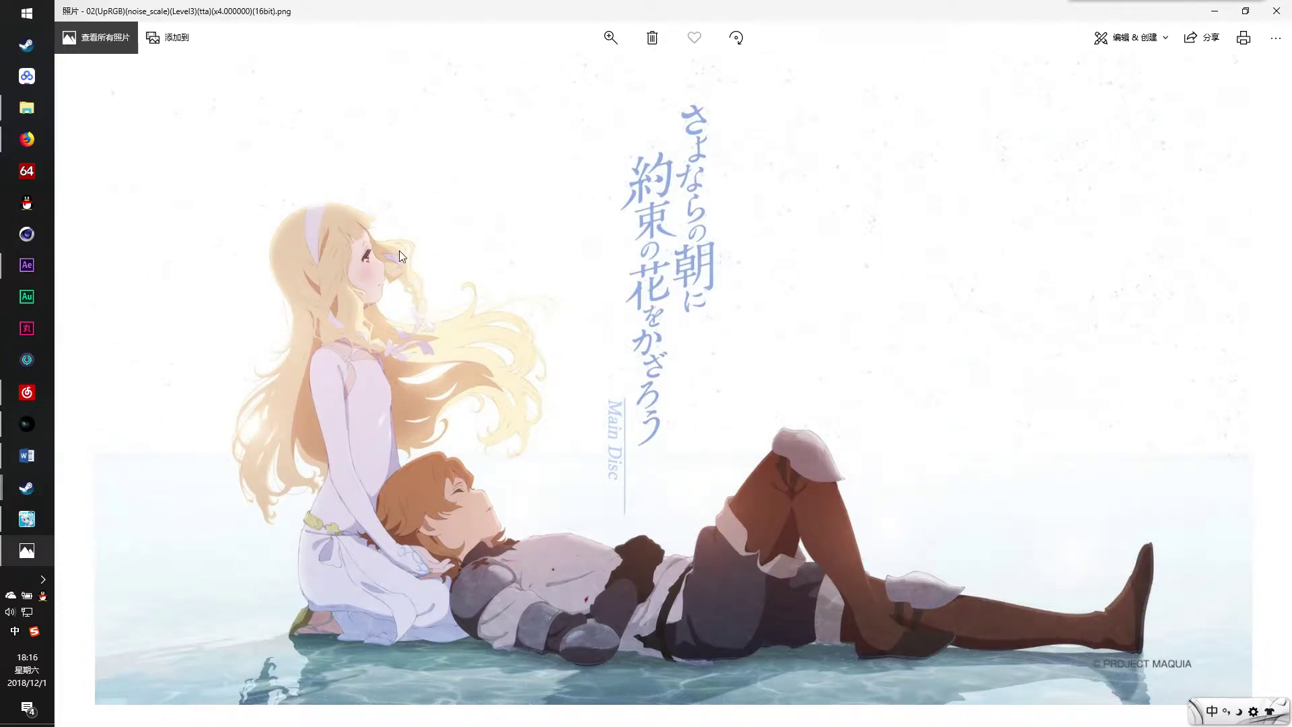
{"action": "left_click", "coordinate": [1276, 10]}
{"action": "double_click", "coordinate": [813, 209]}
{"action": "left_click", "coordinate": [1276, 11]}
{"action": "left_click", "coordinate": [1140, 111]}
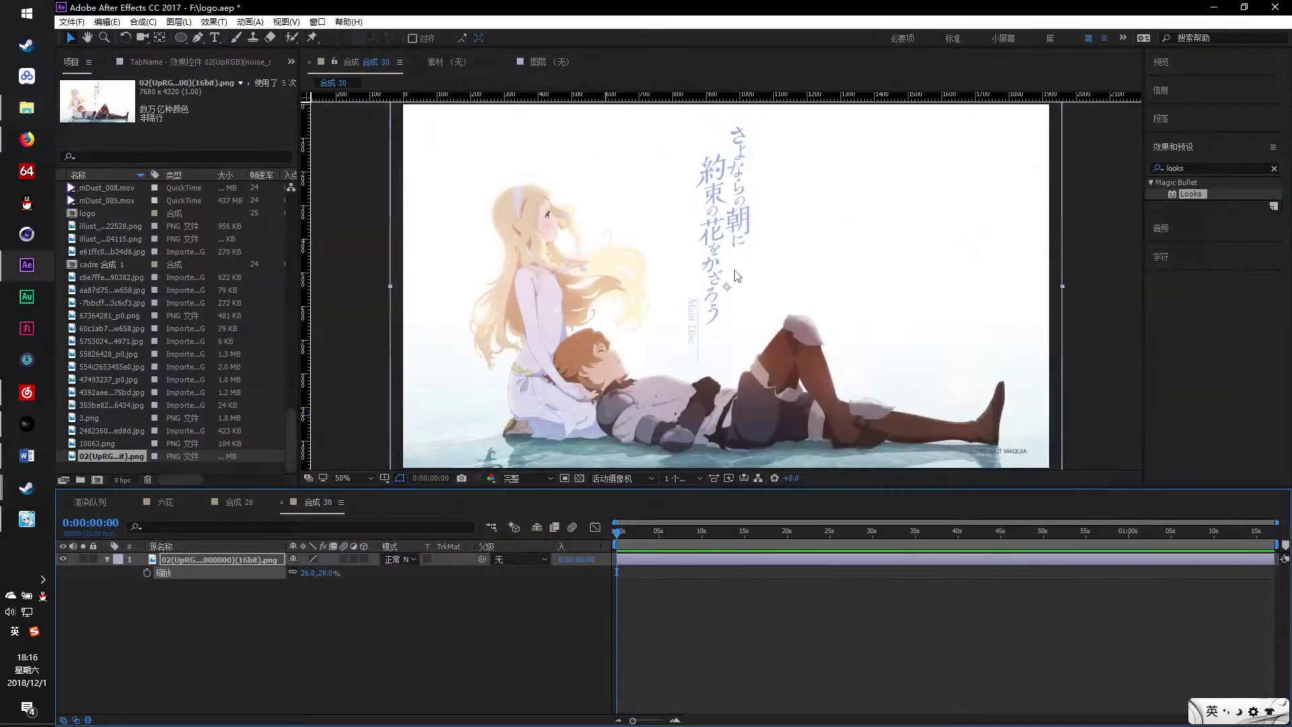
Trace the first points of a mask along the top of the girl's hair on the image layer with the Pen tool
{"action": "left_click", "coordinate": [197, 39]}
{"action": "left_click", "coordinate": [237, 558]}
{"action": "scroll", "coordinate": [458, 259], "scroll_direction": "up", "scroll_amount": 2}
{"action": "key", "text": "space"}
{"action": "left_click_drag", "start_coordinate": [501, 223], "coordinate": [798, 428]}
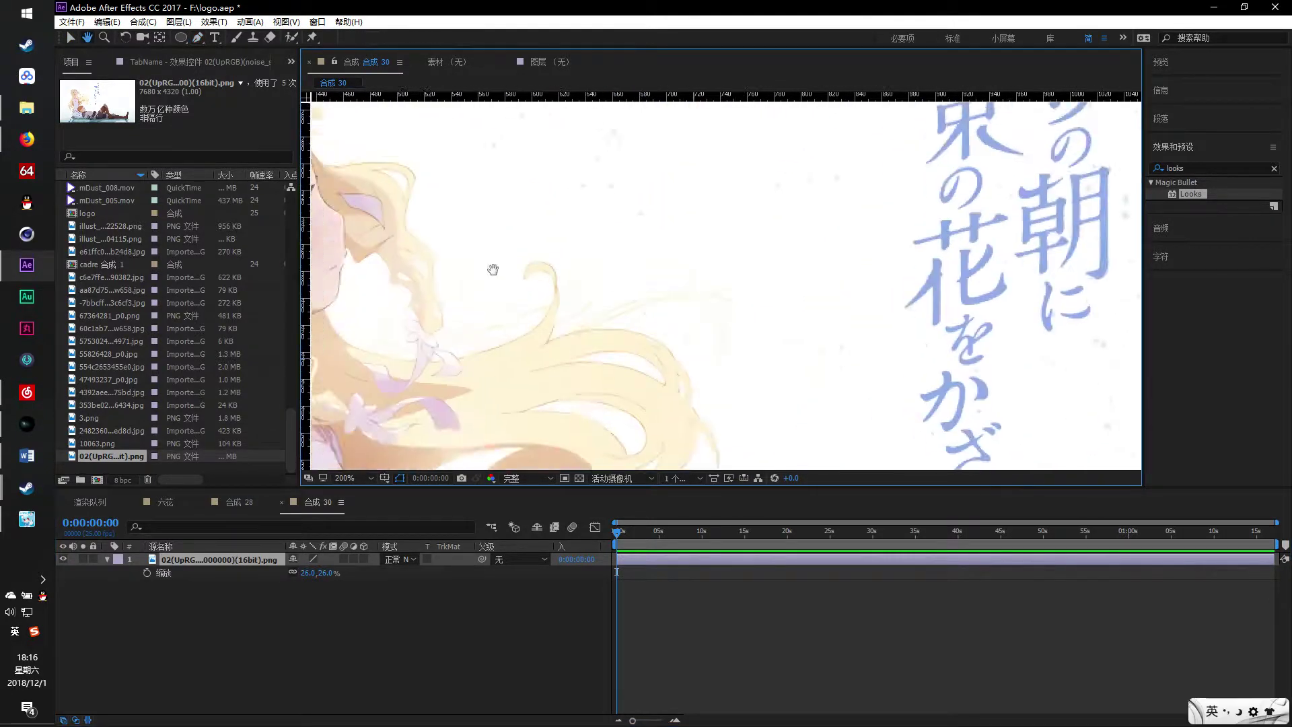
{"action": "left_click_drag", "start_coordinate": [471, 263], "coordinate": [808, 414]}
{"action": "scroll", "coordinate": [649, 323], "scroll_direction": "up", "scroll_amount": 1}
{"action": "left_click_drag", "start_coordinate": [572, 297], "coordinate": [539, 305]}
{"action": "key", "text": "space"}
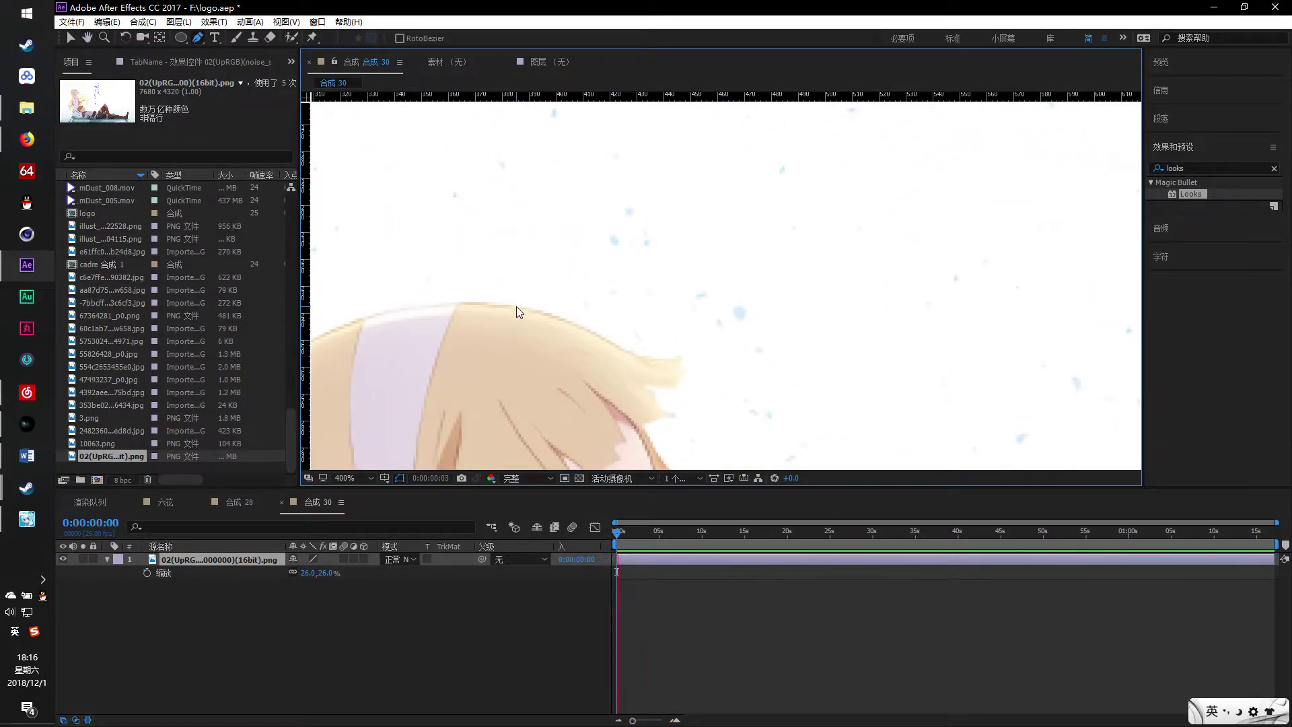
{"action": "scroll", "coordinate": [516, 307], "scroll_direction": "up", "scroll_amount": 2}
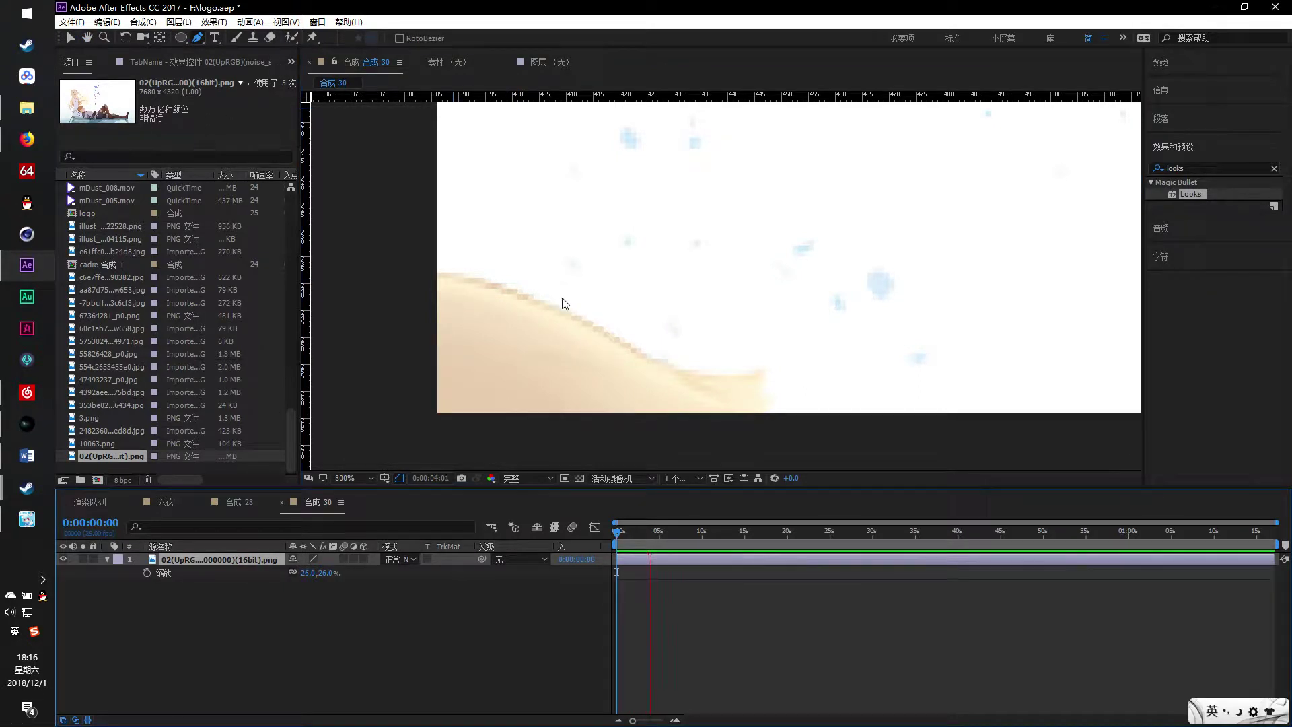
{"action": "scroll", "coordinate": [673, 302], "scroll_direction": "down", "scroll_amount": 3}
{"action": "scroll", "coordinate": [625, 307], "scroll_direction": "up", "scroll_amount": 1}
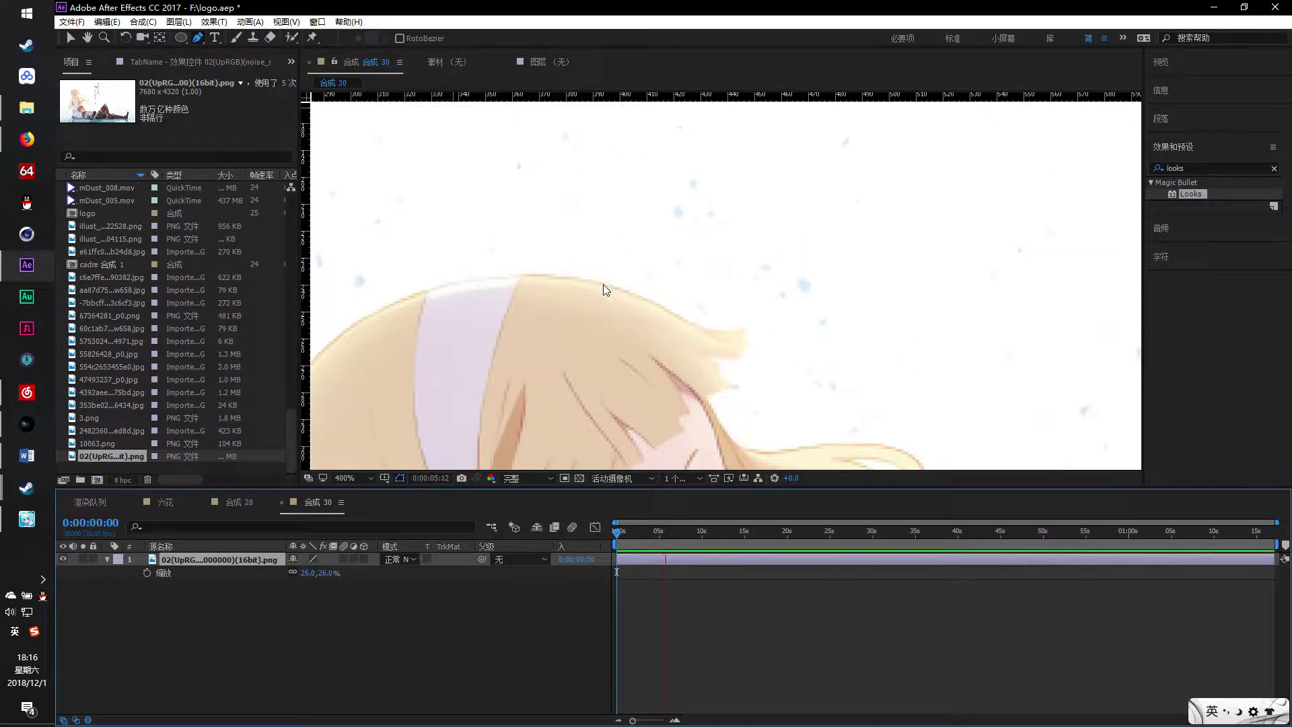
{"action": "left_click", "coordinate": [630, 291]}
{"action": "left_click", "coordinate": [675, 310]}
{"action": "left_click", "coordinate": [691, 319]}
{"action": "left_click", "coordinate": [715, 325]}
{"action": "left_click", "coordinate": [734, 329]}
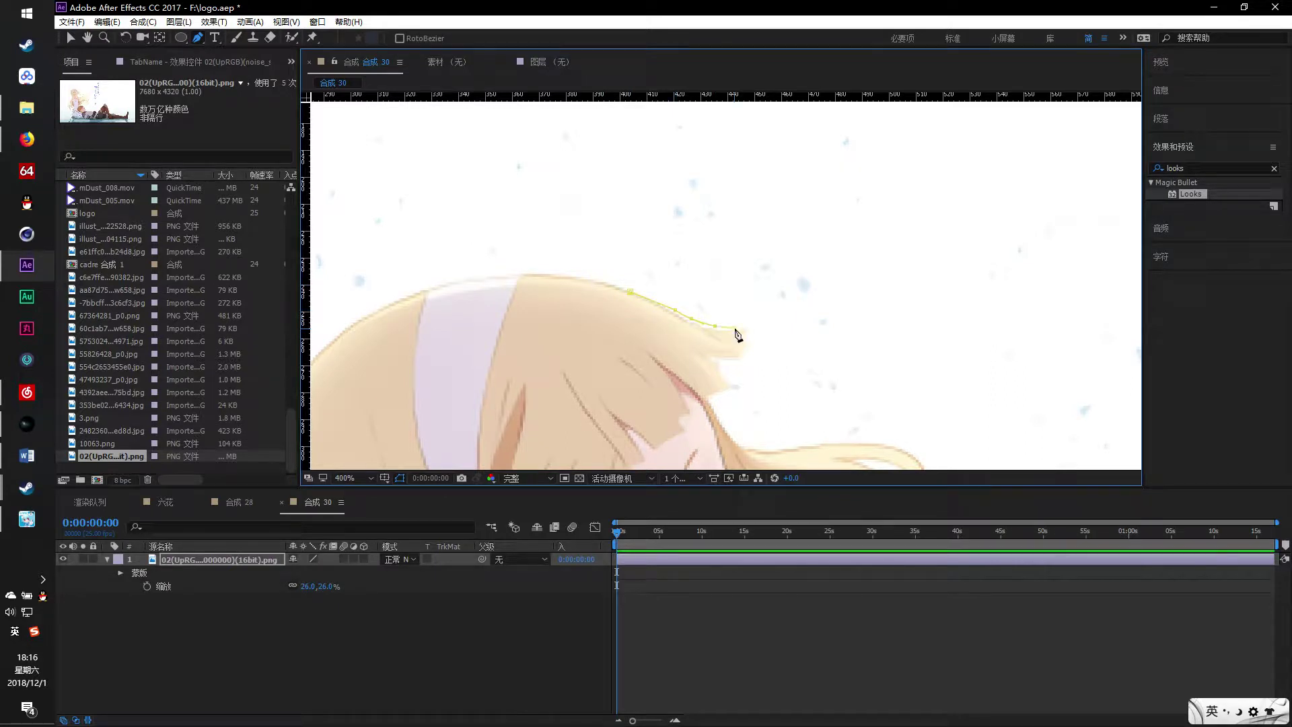
Delete the partial mask from the image layer
{"action": "left_click", "coordinate": [127, 572]}
{"action": "left_click", "coordinate": [135, 572]}
{"action": "key", "text": "Delete"}
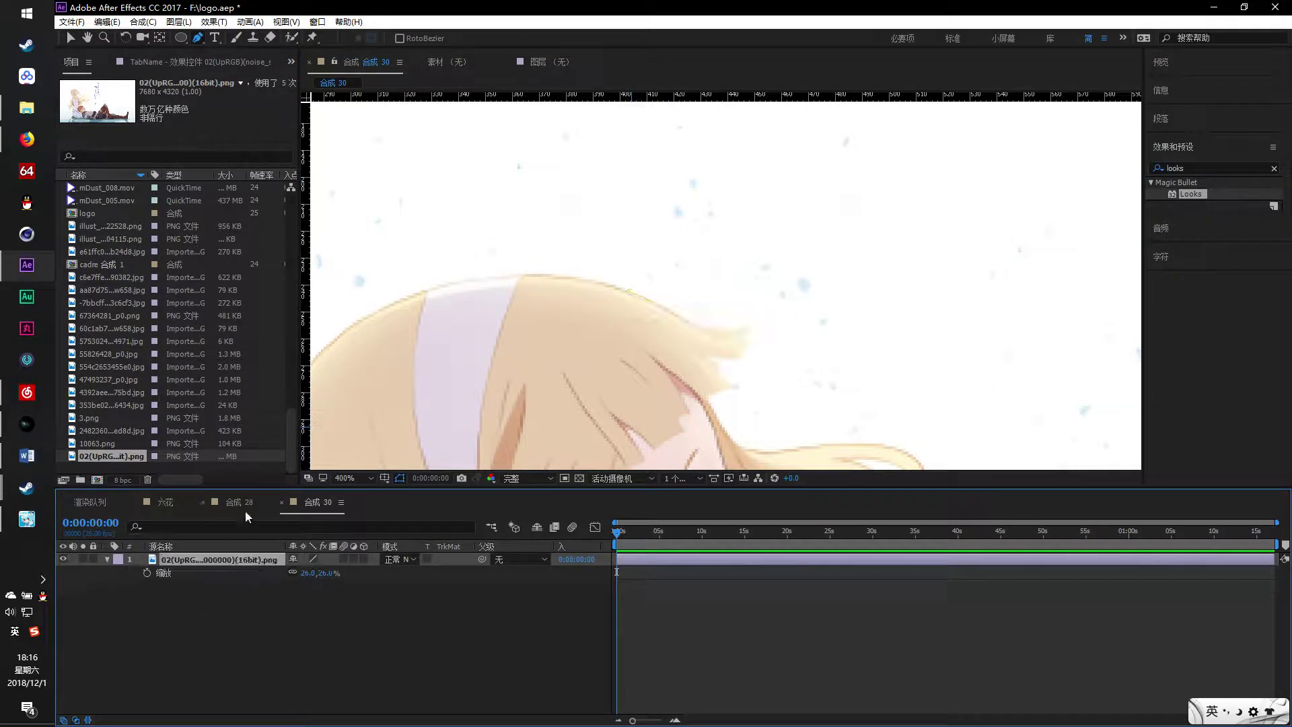
Copy all masks from layer 上 2 in composition 合成 28
{"action": "left_click", "coordinate": [239, 502]}
{"action": "left_click", "coordinate": [167, 681]}
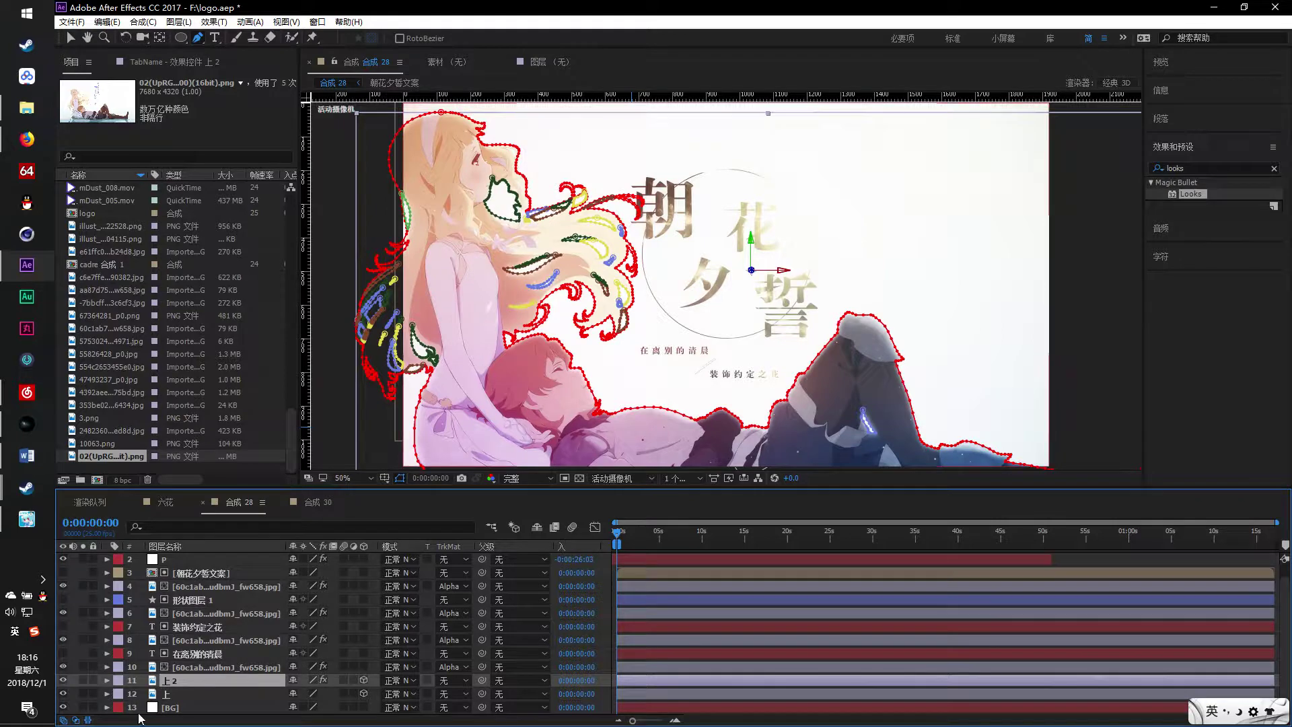
{"action": "left_click", "coordinate": [107, 680]}
{"action": "scroll", "coordinate": [154, 666], "scroll_direction": "down", "scroll_amount": 2}
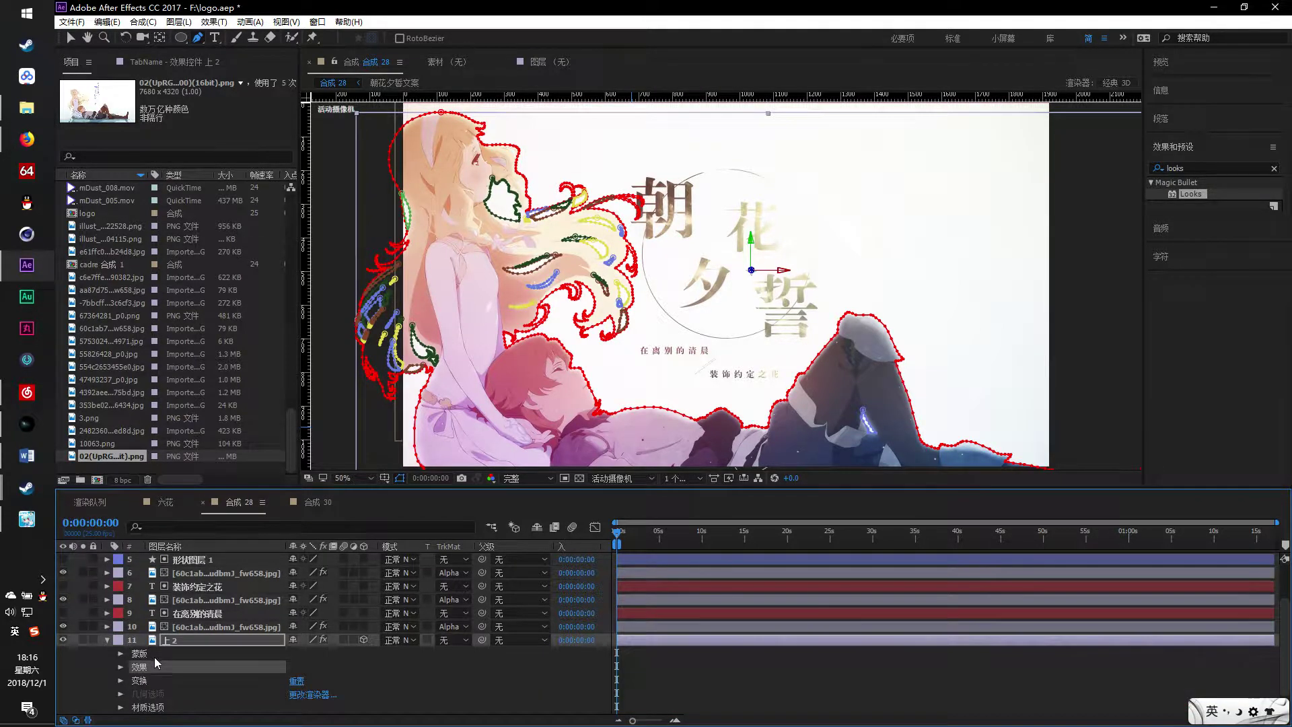
{"action": "left_click", "coordinate": [155, 657]}
{"action": "left_click", "coordinate": [107, 640]}
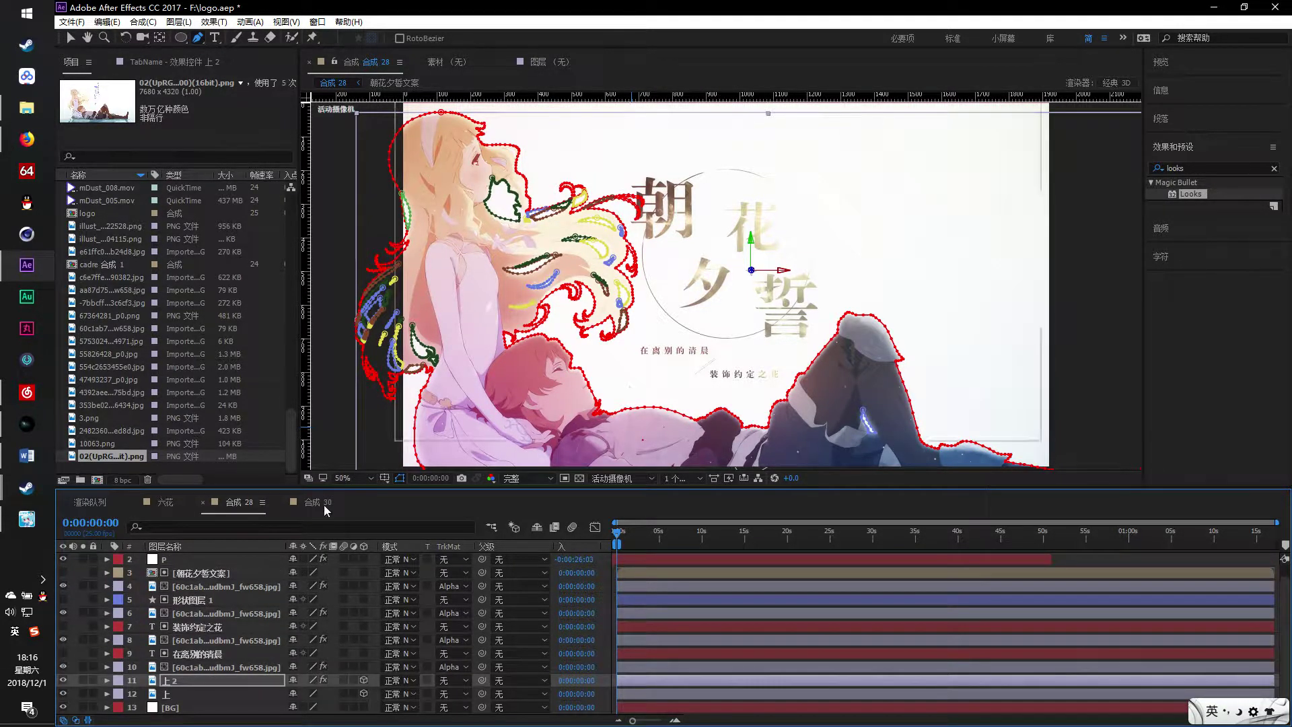
Paste the copied masks onto the image layer in composition 合成 30 to cut out the two characters
{"action": "left_click", "coordinate": [317, 502]}
{"action": "key", "text": "ctrl+v"}
{"action": "scroll", "coordinate": [726, 303], "scroll_direction": "down", "scroll_amount": 3}
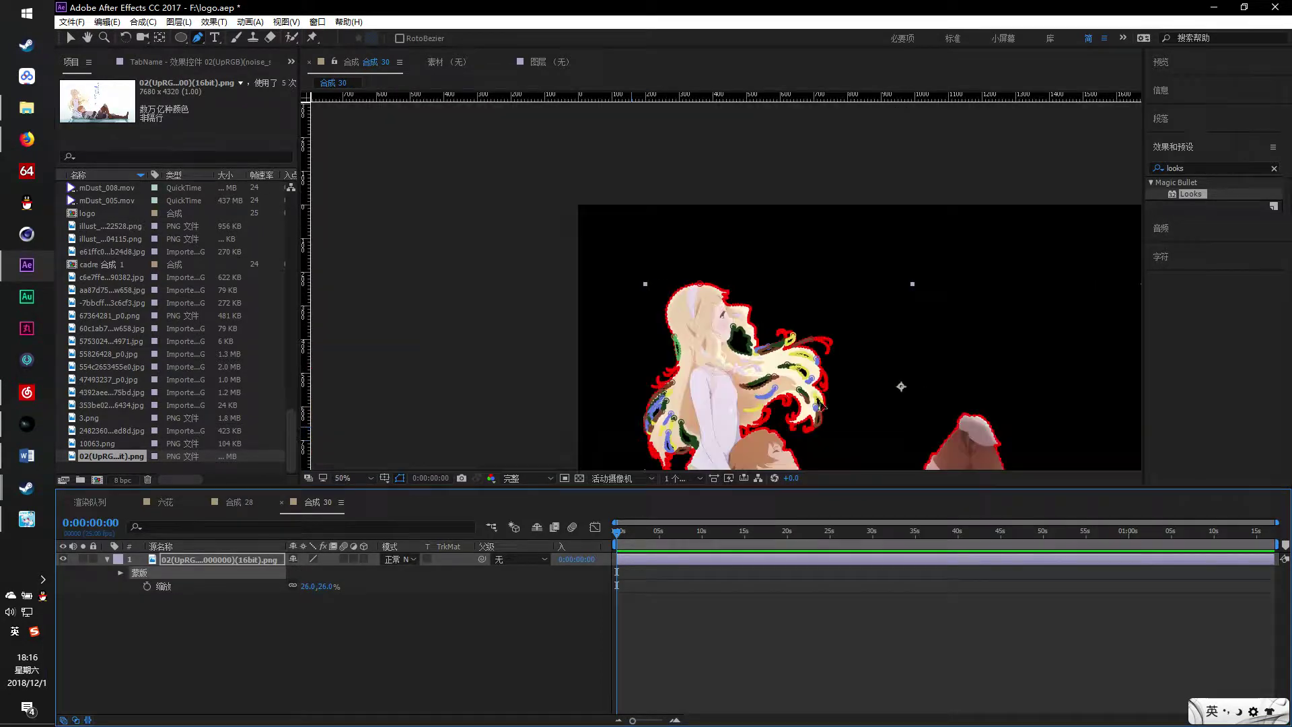
{"action": "left_click_drag", "start_coordinate": [826, 374], "coordinate": [648, 277]}
{"action": "scroll", "coordinate": [648, 276], "scroll_direction": "down", "scroll_amount": 1}
{"action": "left_click_drag", "start_coordinate": [741, 333], "coordinate": [716, 337]}
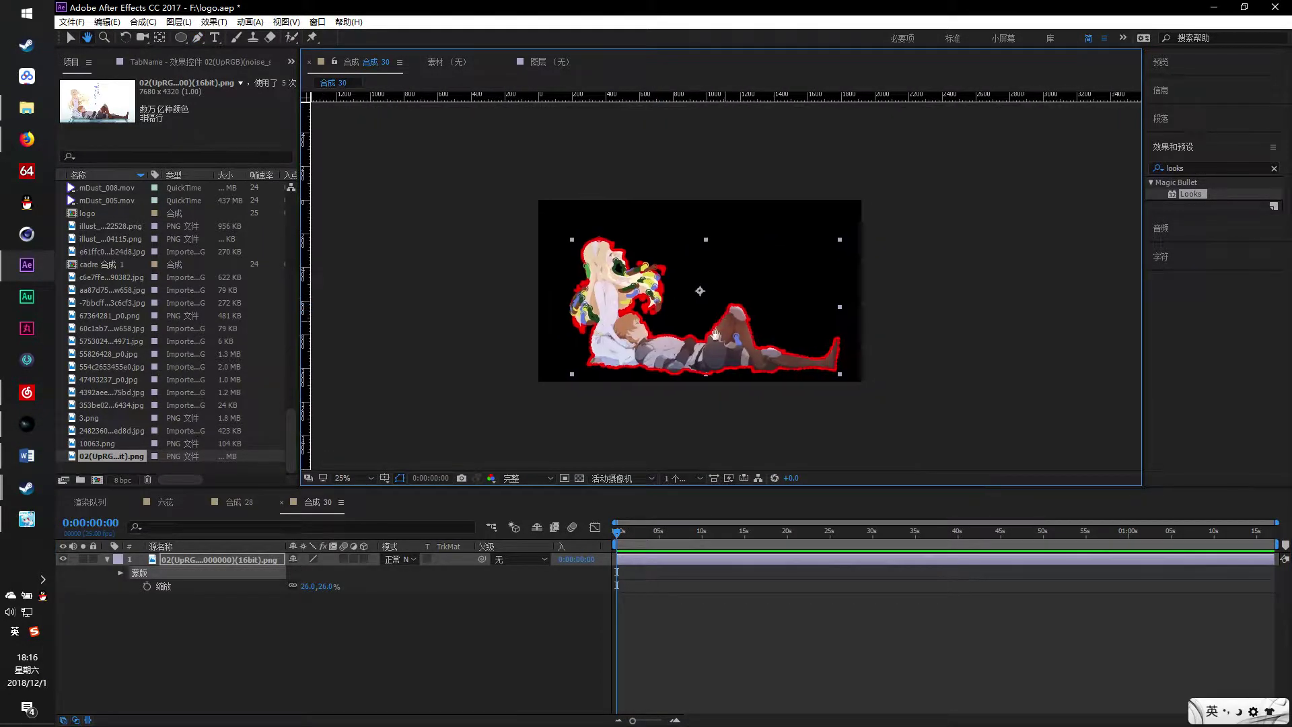
Create a white 1920 x 1080 px solid named BG and place it beneath the image layer
{"action": "left_click", "coordinate": [251, 604]}
{"action": "right_click", "coordinate": [234, 641]}
{"action": "mouse_move", "coordinate": [269, 515]}
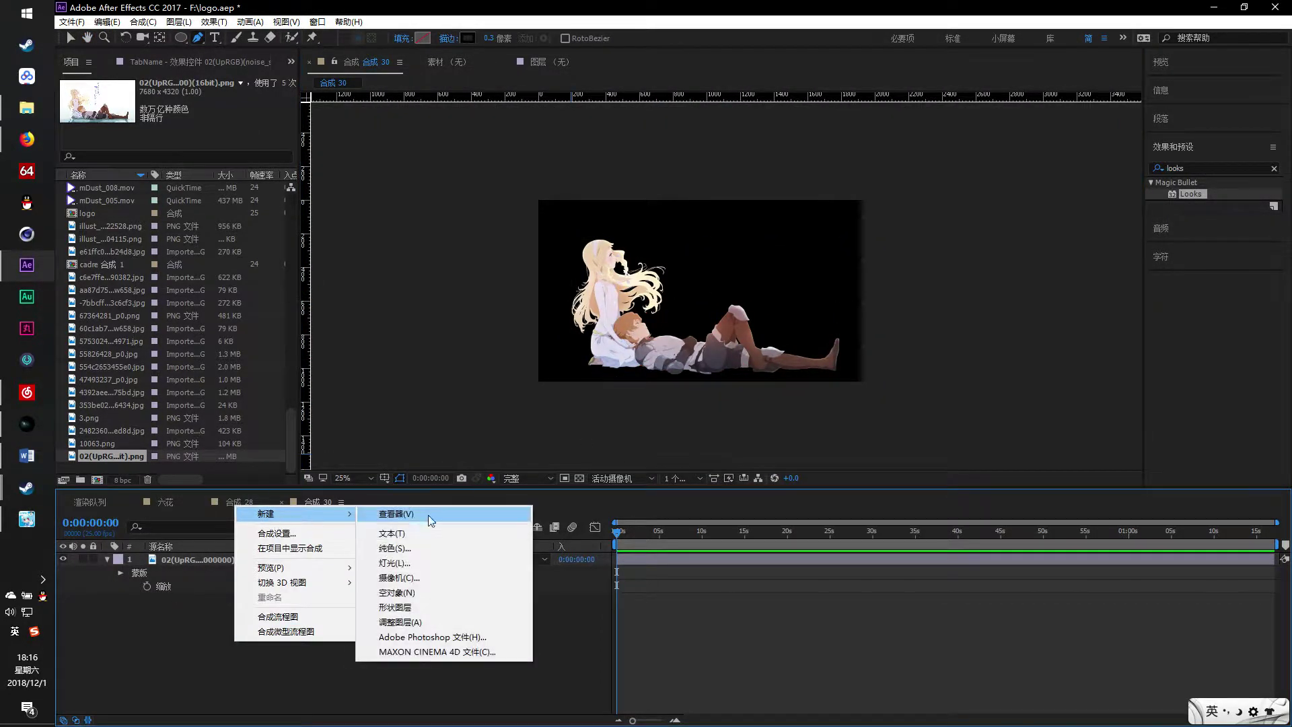
{"action": "left_click", "coordinate": [397, 547]}
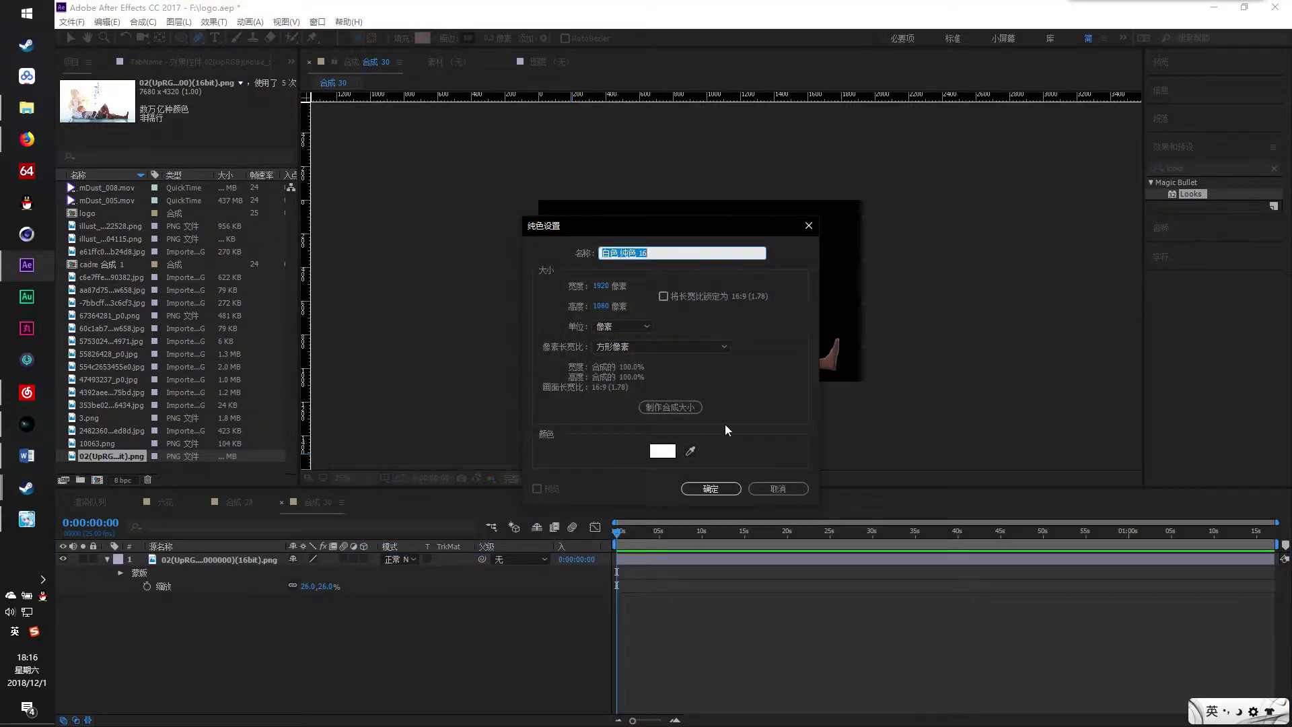
{"action": "key", "text": "Caps_Lock"}
{"action": "type", "text": "BG"}
{"action": "key", "text": "Caps_Lock"}
{"action": "left_click", "coordinate": [705, 492]}
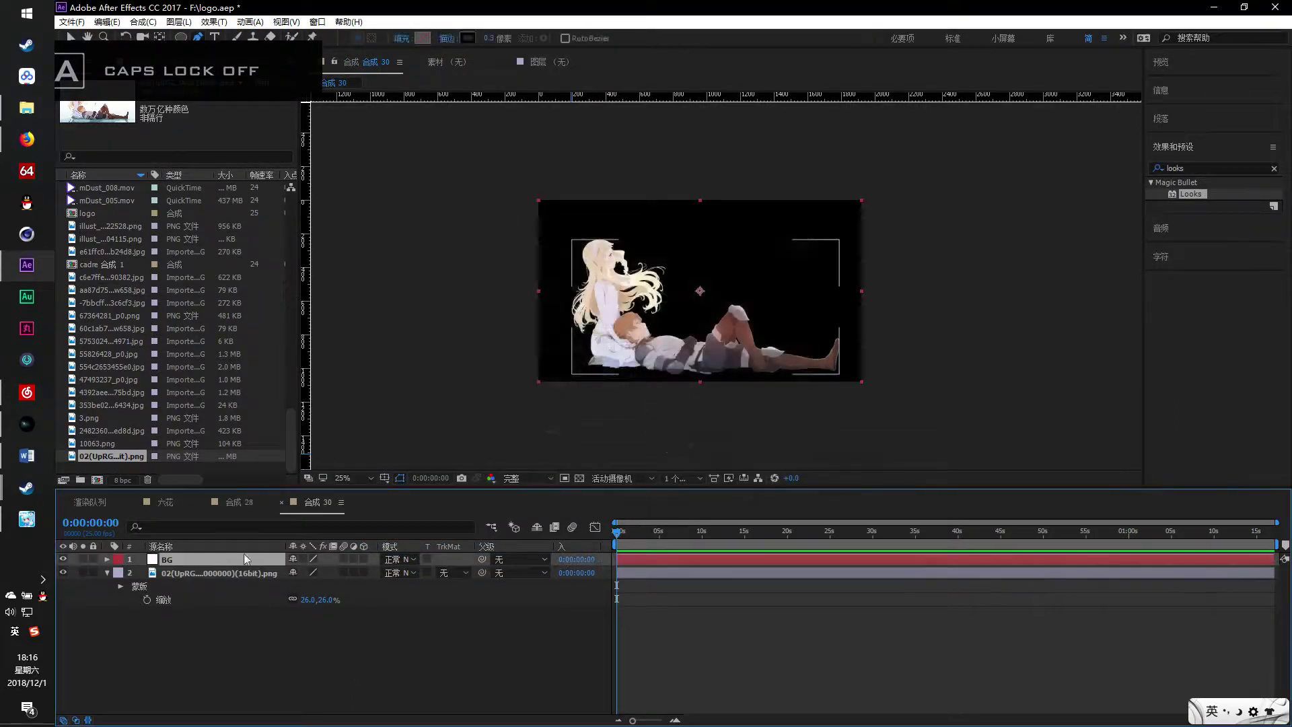
{"action": "left_click_drag", "start_coordinate": [246, 559], "coordinate": [215, 605]}
Set the masked image layer's scale to 36%
{"action": "left_click", "coordinate": [225, 558]}
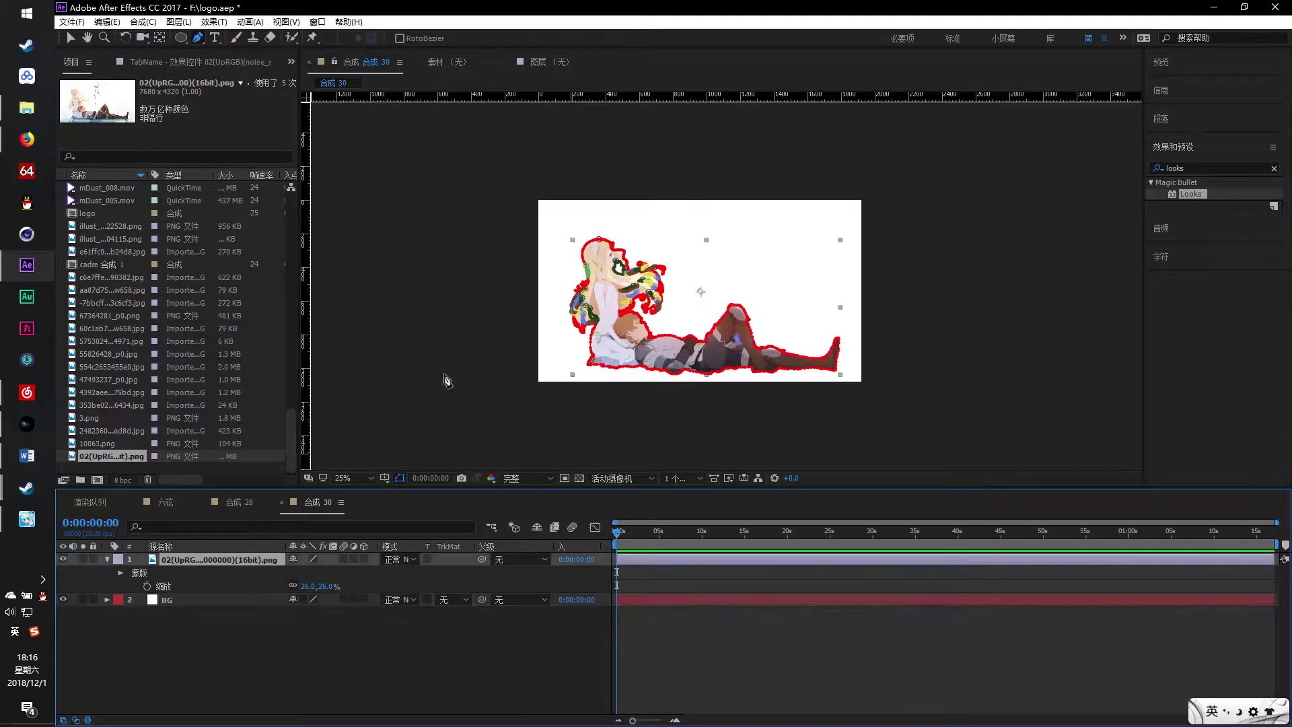
{"action": "key", "text": "s"}
{"action": "key", "text": "s"}
{"action": "mouse_move", "coordinate": [326, 568]}
{"action": "left_mouse_down"}
{"action": "mouse_move", "coordinate": [350, 574]}
{"action": "mouse_move", "coordinate": [339, 574]}
{"action": "left_mouse_up"}
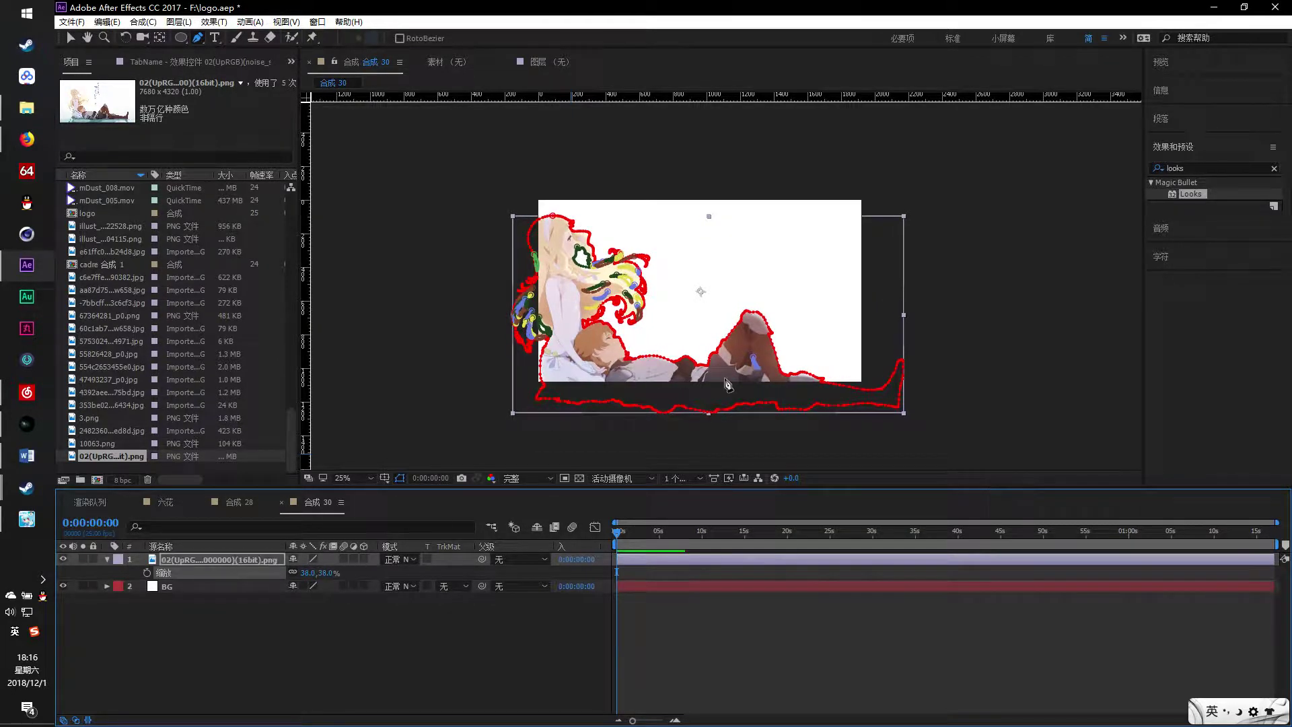
{"action": "left_click", "coordinate": [70, 38]}
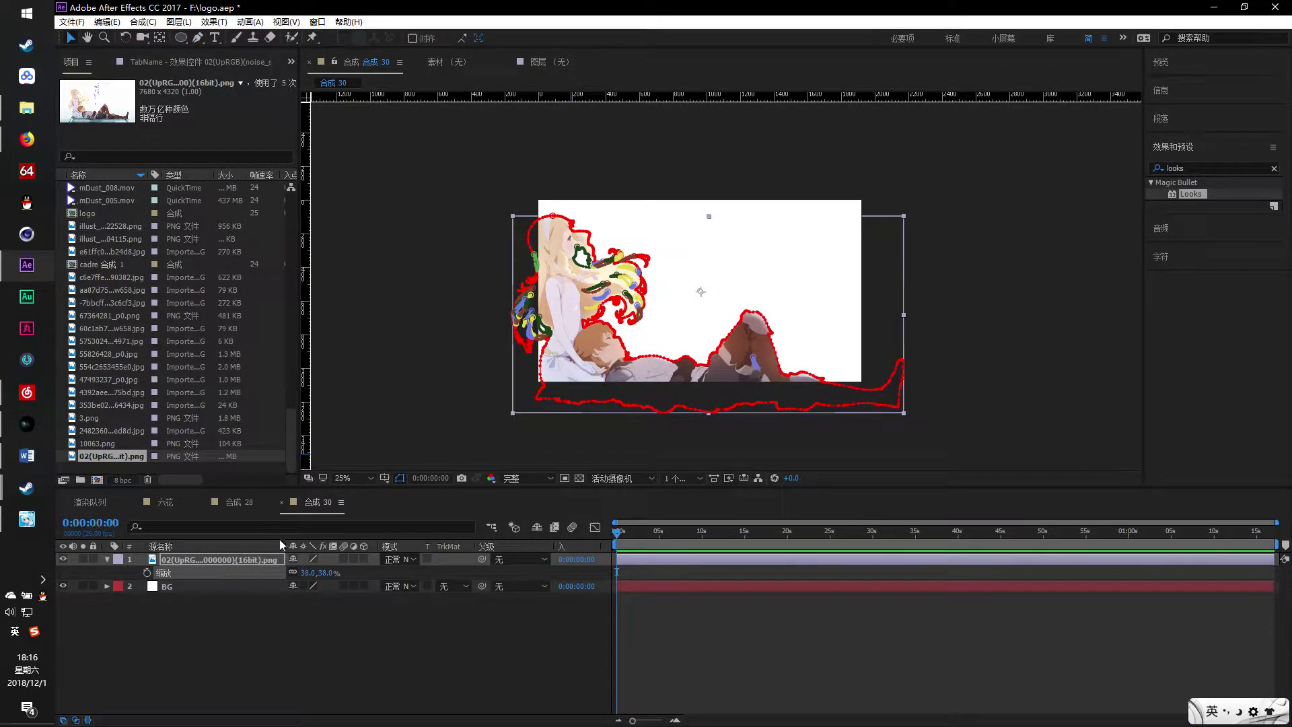
{"action": "left_click", "coordinate": [323, 573]}
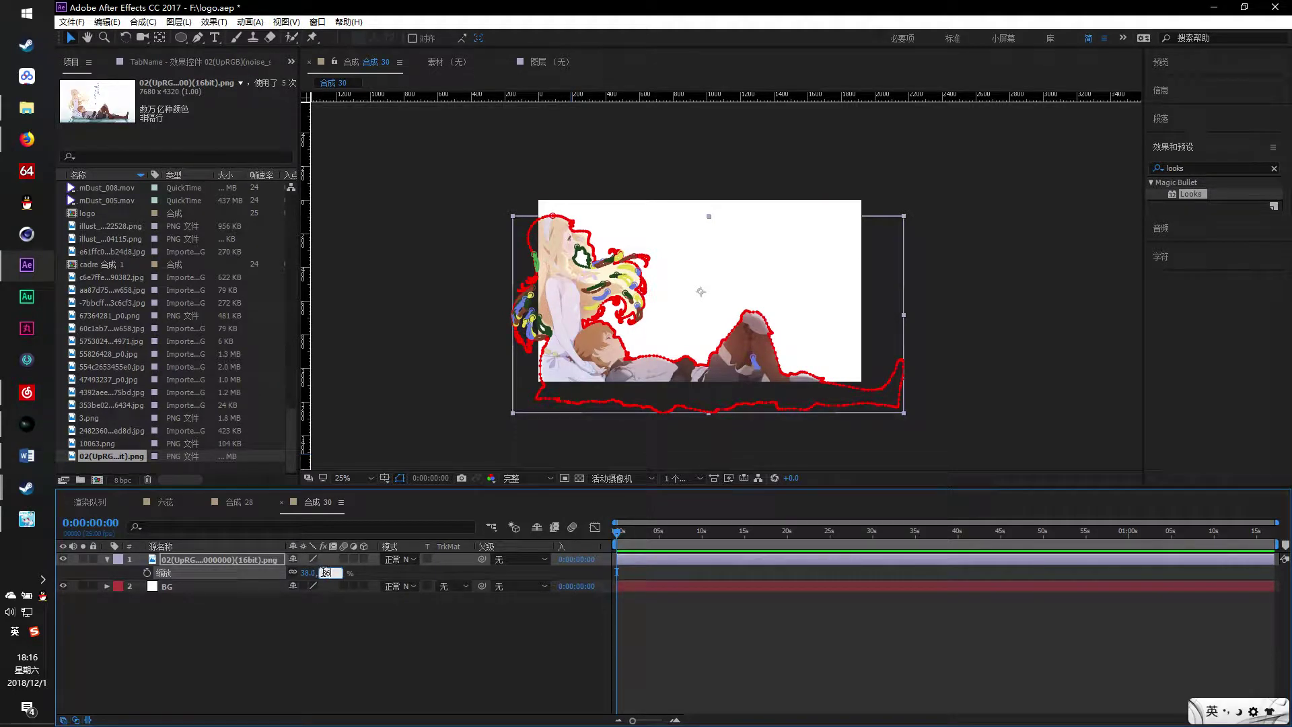
{"action": "type", "text": "36"}
{"action": "left_click", "coordinate": [352, 622]}
Move the masked image layer slightly up and to the left within the composition frame
{"action": "left_click", "coordinate": [619, 373]}
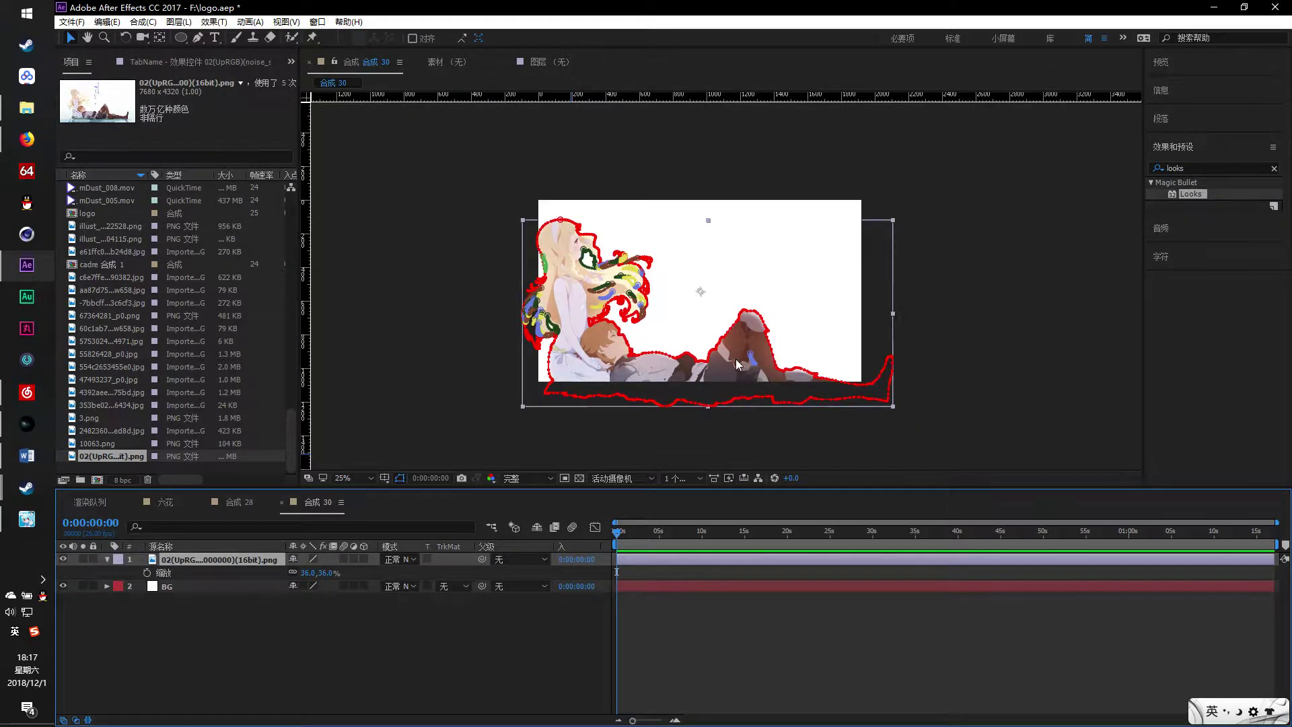
{"action": "left_click_drag", "start_coordinate": [738, 364], "coordinate": [729, 345]}
{"action": "left_click", "coordinate": [490, 661]}
{"action": "scroll", "coordinate": [821, 407], "scroll_direction": "up", "scroll_amount": 1}
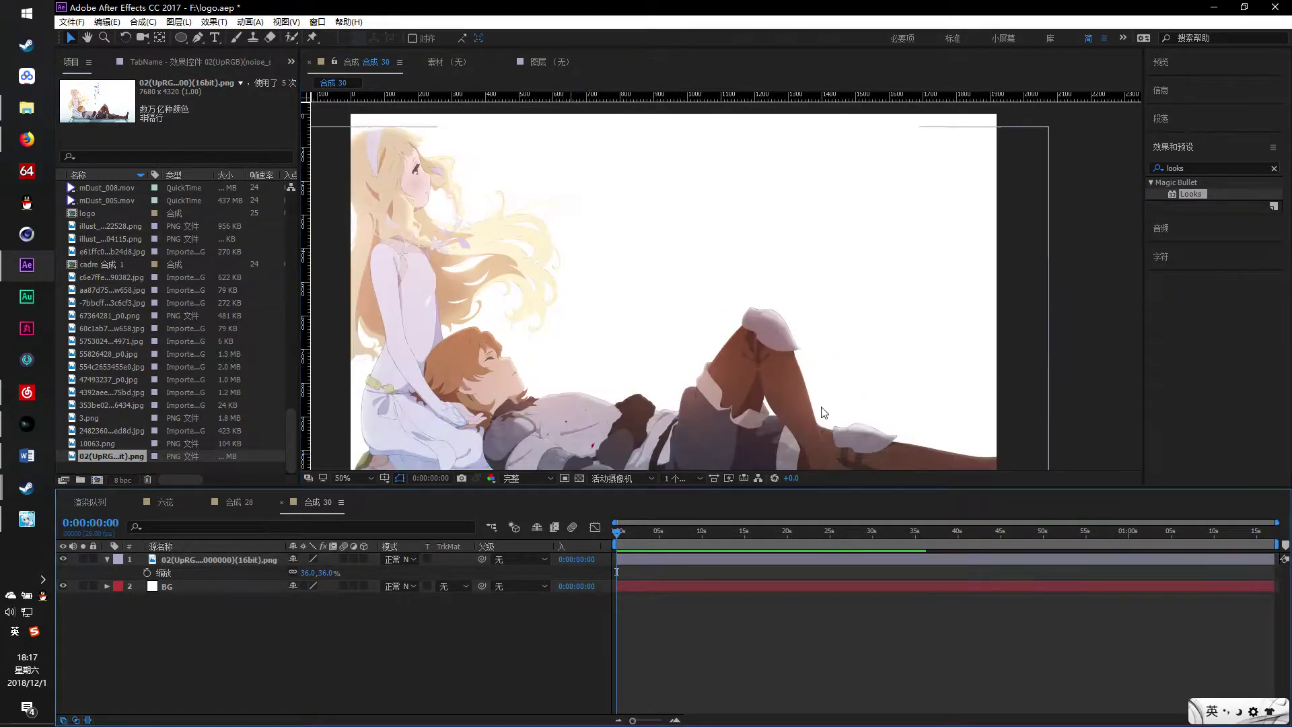
Duplicate the masked image layer above itself and apply the Fill effect to the copy
{"action": "left_click", "coordinate": [220, 561]}
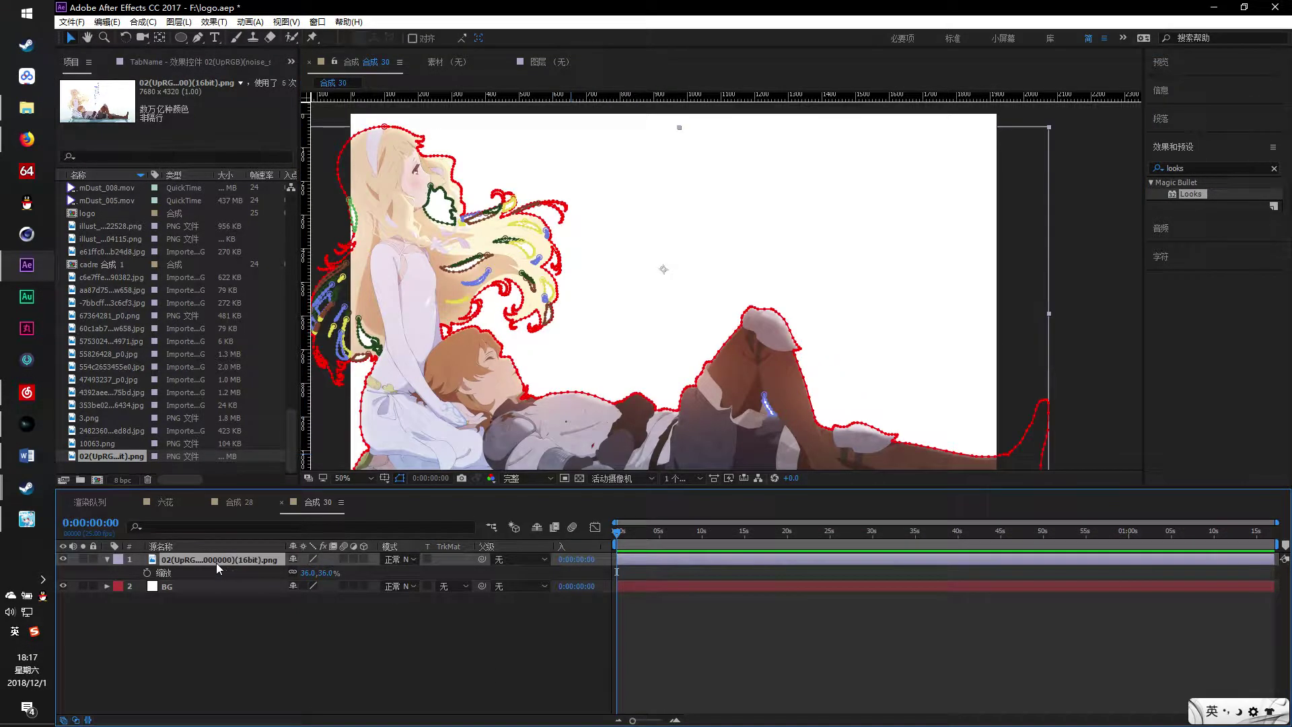
{"action": "key", "text": "ctrl+d"}
{"action": "left_click", "coordinate": [1210, 167]}
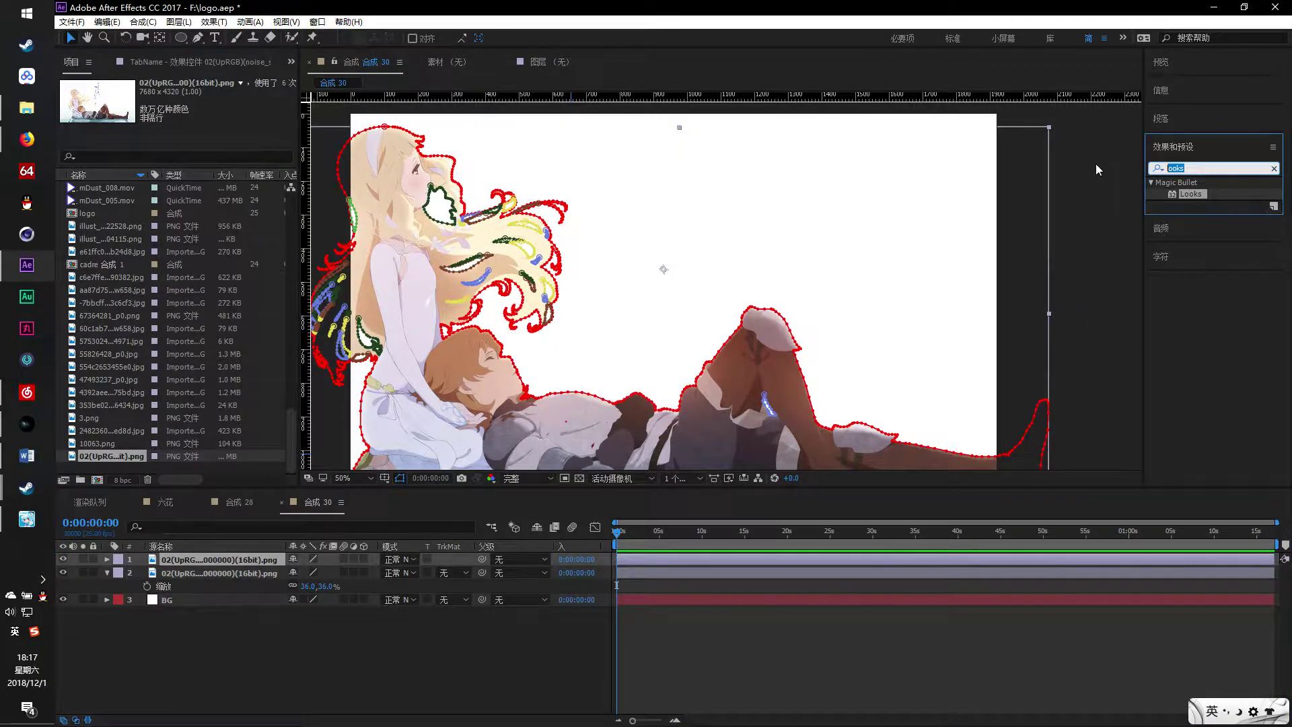
{"action": "key", "text": "shift"}
{"action": "type", "text": "tianc"}
{"action": "key", "text": "space"}
{"action": "key", "text": "shift"}
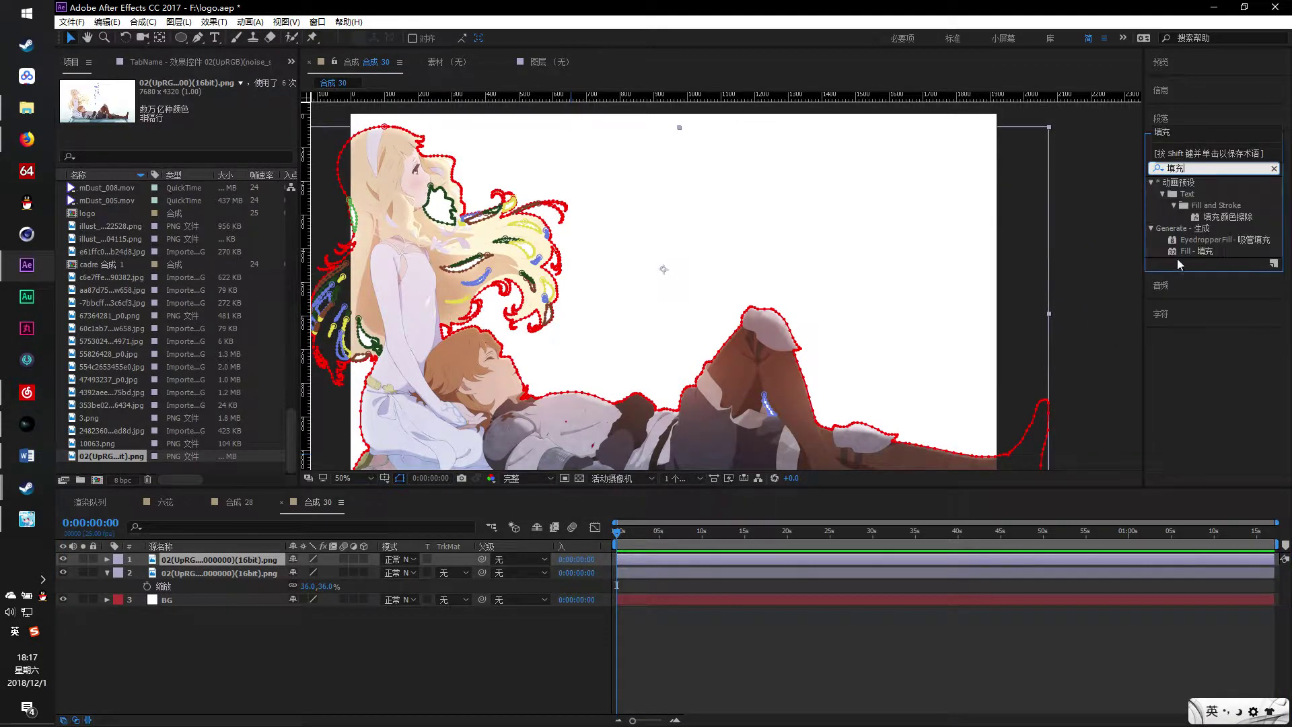
{"action": "double_click", "coordinate": [1189, 253]}
Set the Fill effect's color to white and enable its Invert option
{"action": "left_click", "coordinate": [194, 137]}
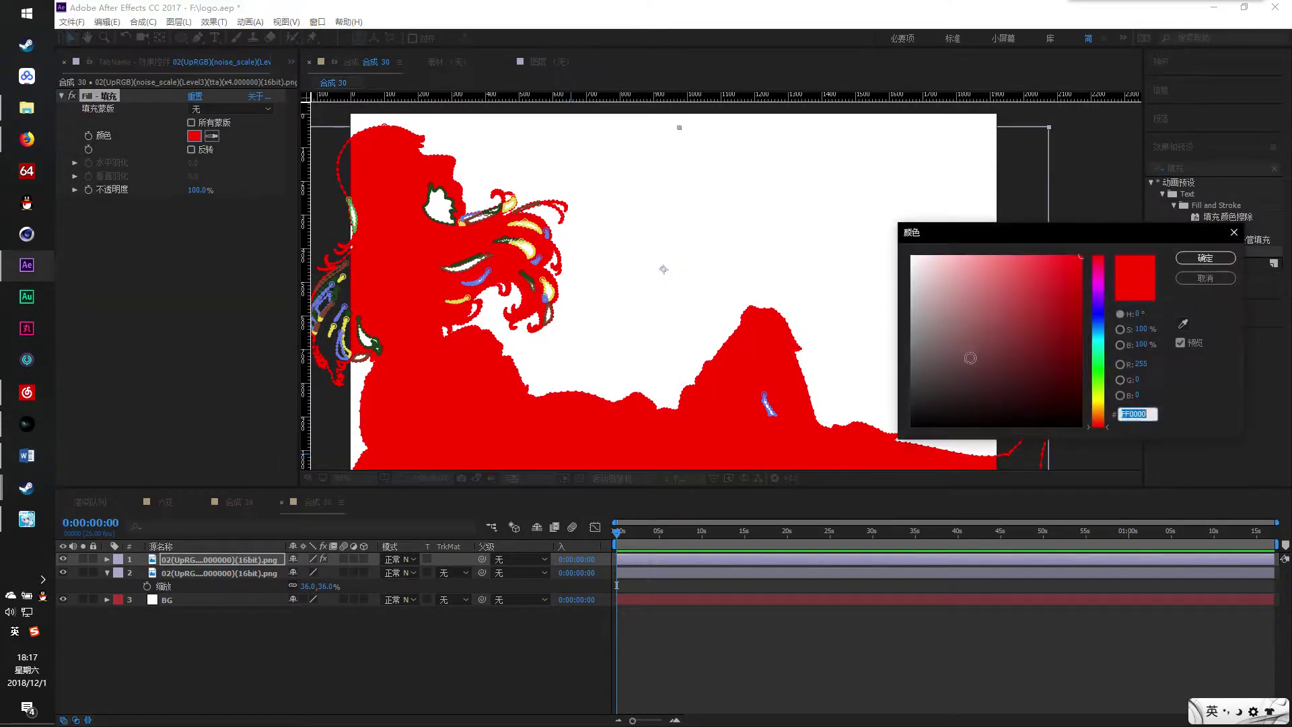
{"action": "left_click_drag", "start_coordinate": [969, 358], "coordinate": [681, 116]}
{"action": "left_click", "coordinate": [1205, 257]}
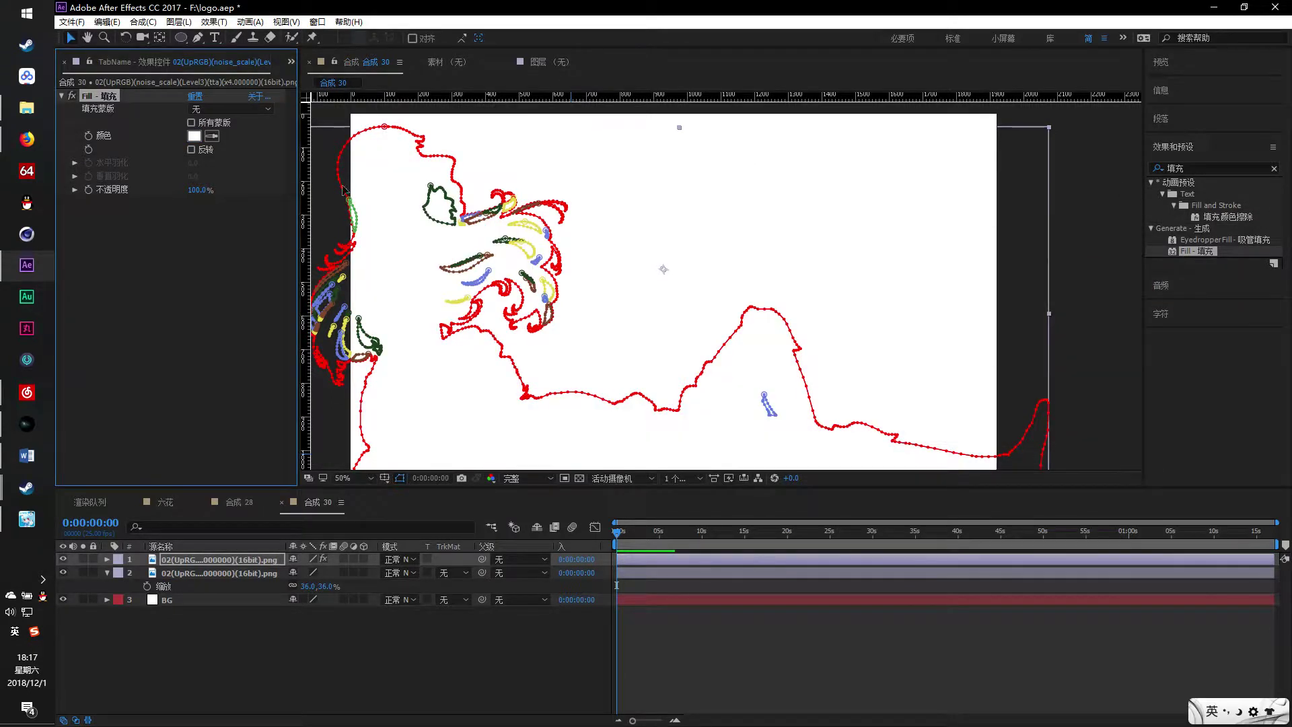
{"action": "left_click", "coordinate": [208, 152]}
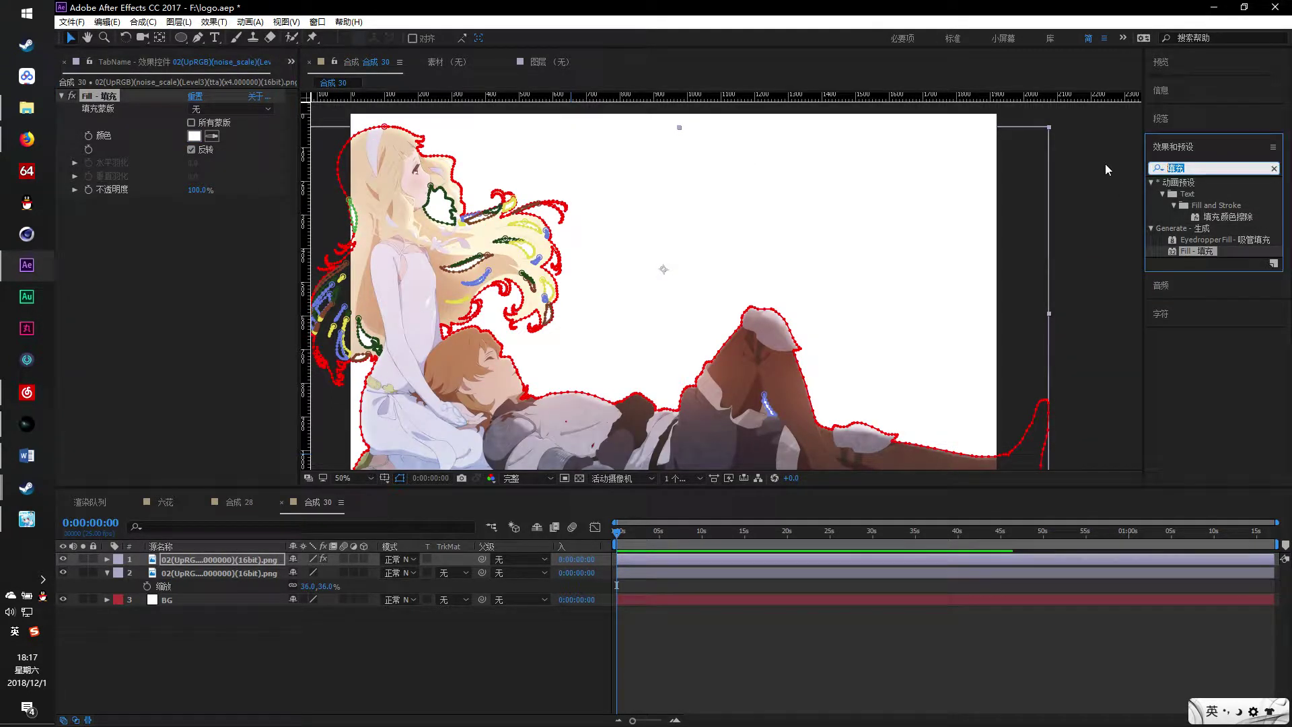
Find the blur effects with the search term 模糊 and apply Fast Blur to the duplicated layer
{"action": "left_click", "coordinate": [1185, 168]}
{"action": "type", "text": "moh"}
{"action": "key", "text": "BackSpace"}
{"action": "key", "text": "BackSpace"}
{"action": "key", "text": "BackSpace"}
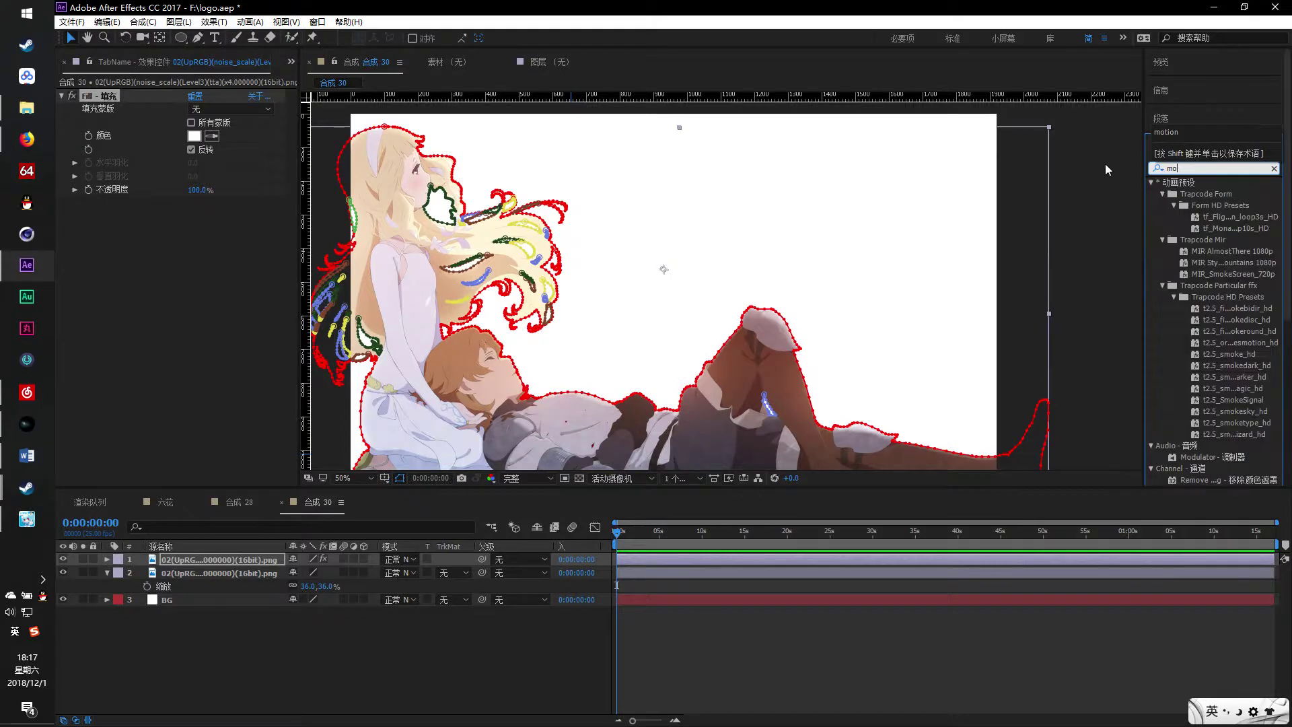
{"action": "key", "text": "shift"}
{"action": "type", "text": "mio"}
{"action": "key", "text": "BackSpace"}
{"action": "key", "text": "BackSpace"}
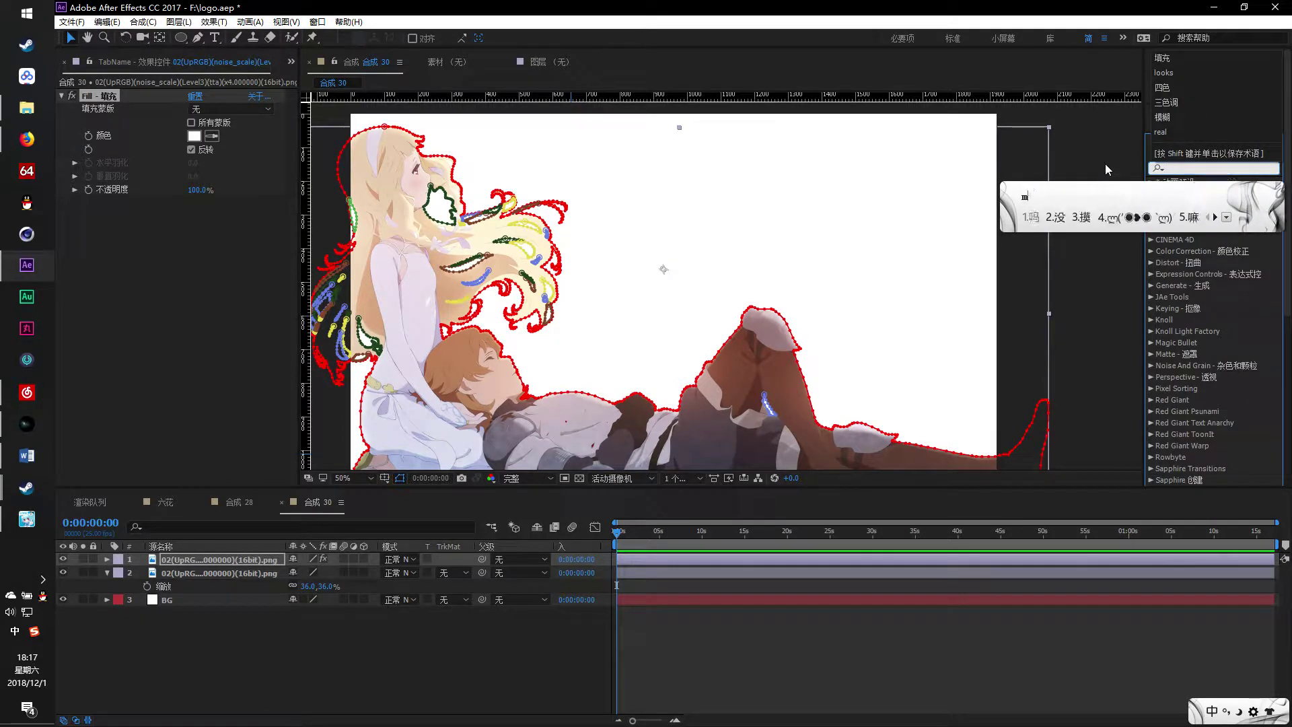
{"action": "type", "text": "ohu"}
{"action": "key", "text": "space"}
{"action": "scroll", "coordinate": [1202, 357], "scroll_direction": "down", "scroll_amount": 4}
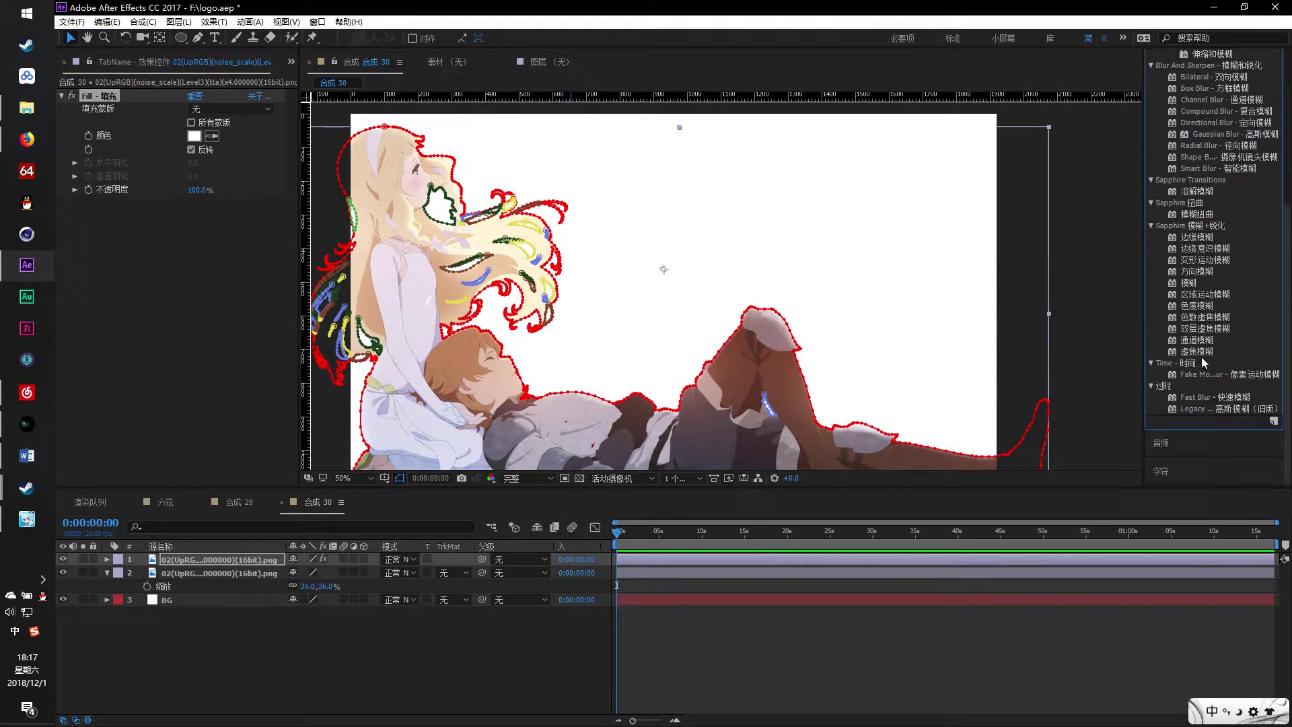
{"action": "double_click", "coordinate": [1215, 397]}
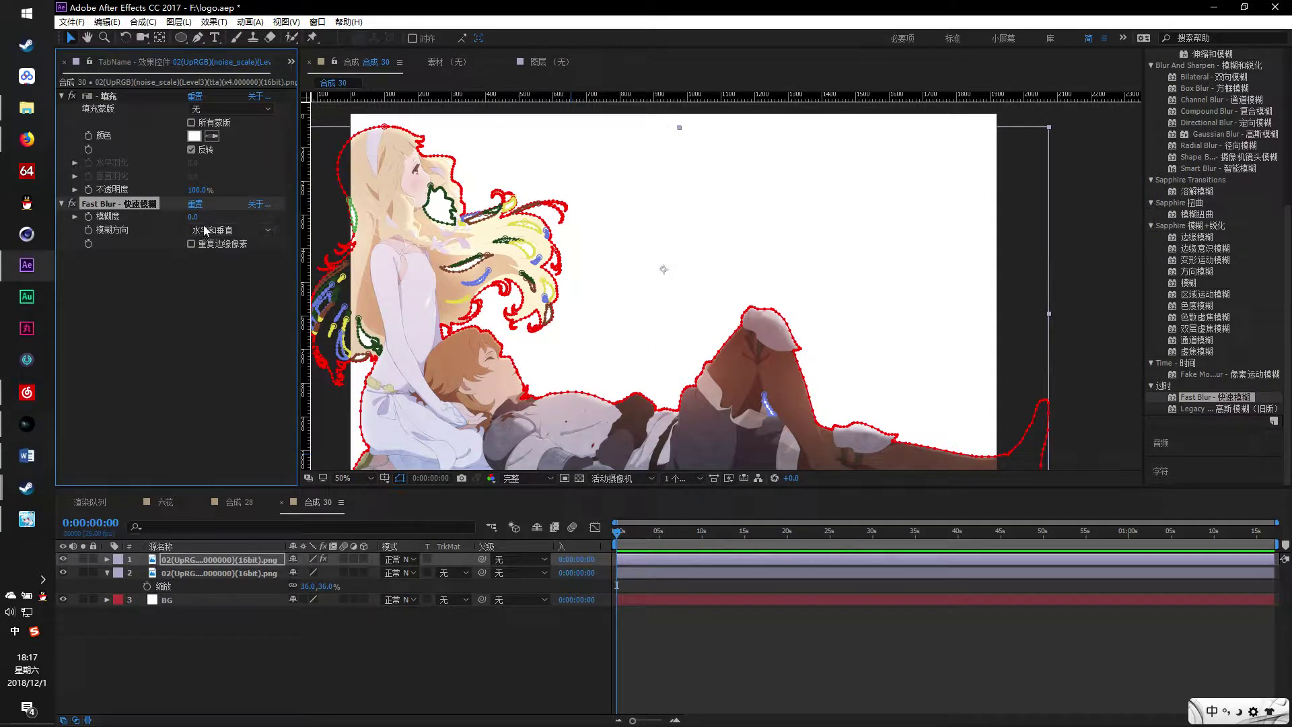
Set the Fast Blur blurriness to 58 on the top image layer and collapse the lower image layer's properties
{"action": "left_click_drag", "start_coordinate": [195, 216], "coordinate": [230, 215]}
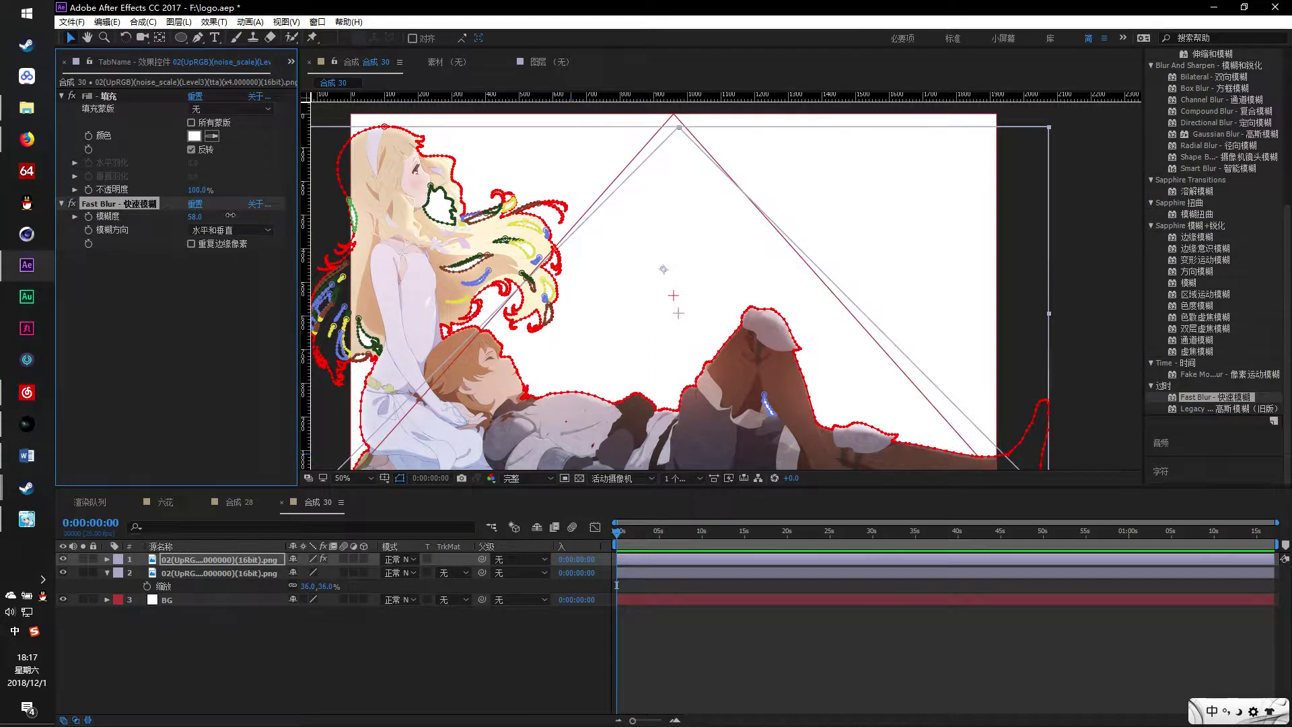
{"action": "left_click", "coordinate": [375, 671]}
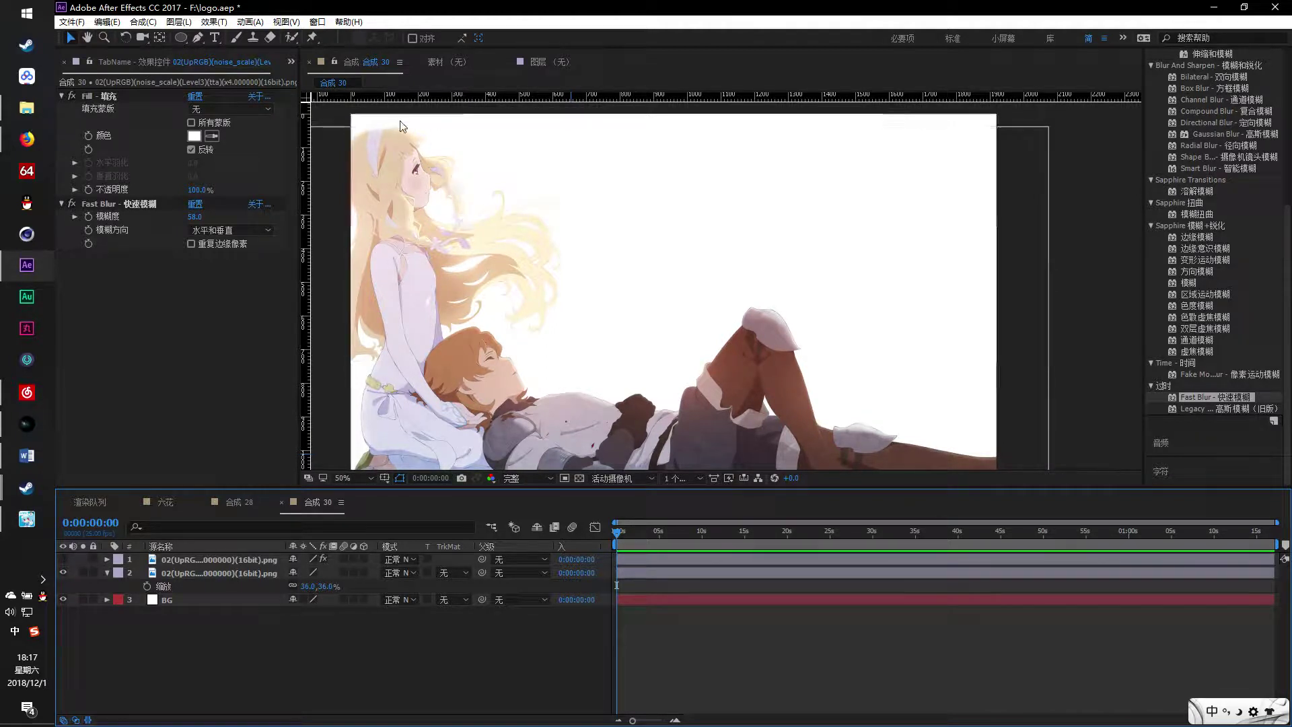
{"action": "left_click", "coordinate": [64, 560]}
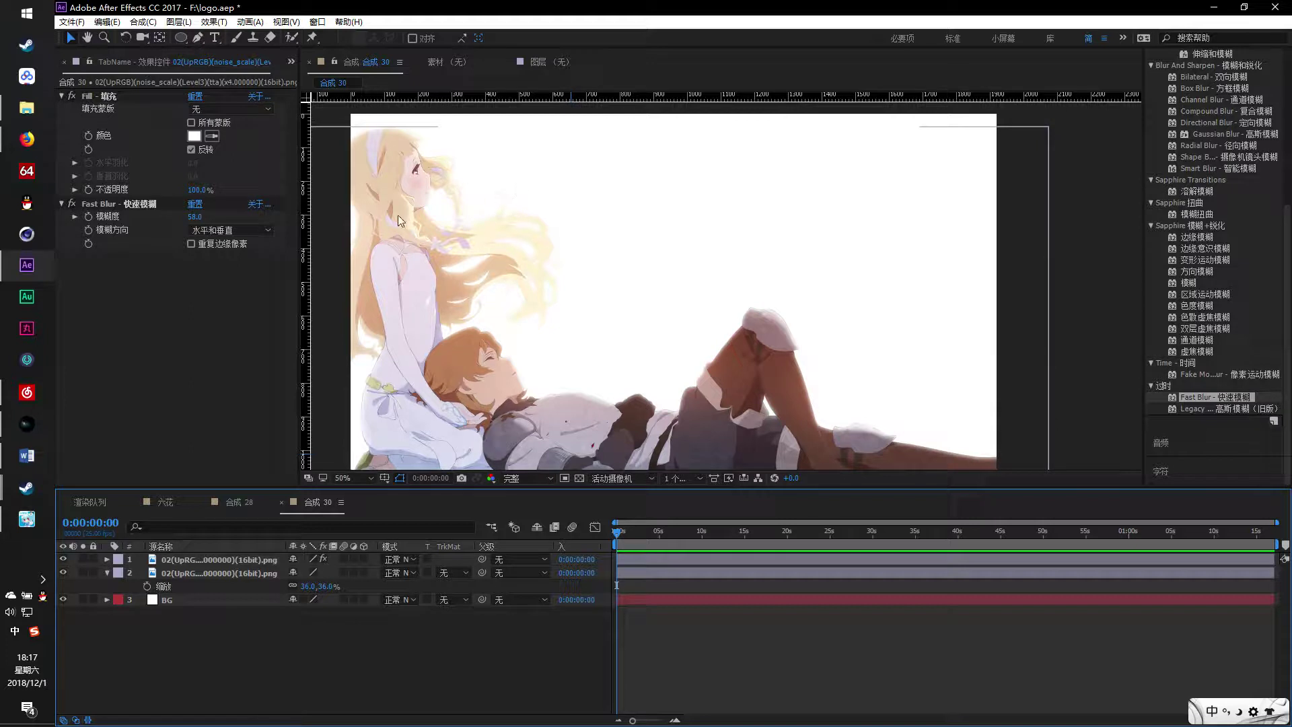
{"action": "left_click", "coordinate": [107, 574]}
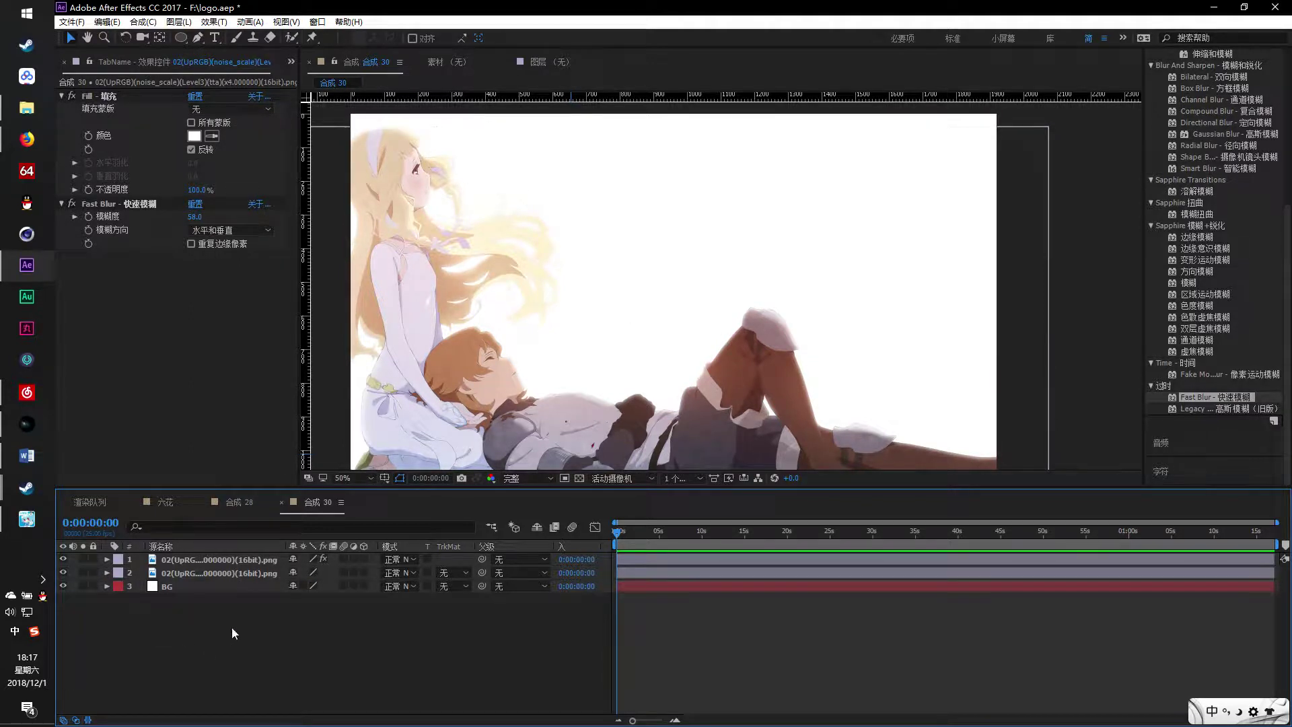
{"action": "right_click", "coordinate": [300, 630]}
{"action": "key", "text": "Escape"}
{"action": "key", "text": "q"}
{"action": "left_click_drag", "start_coordinate": [673, 253], "coordinate": [745, 322]}
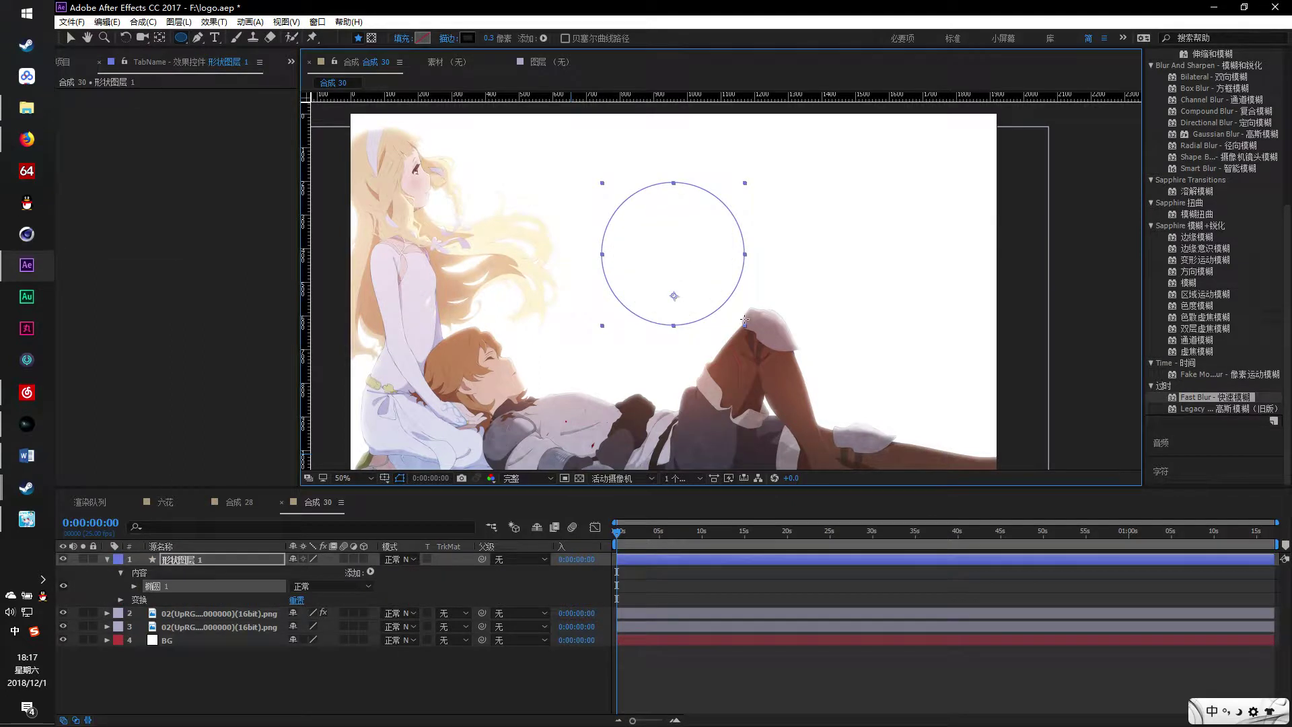
{"action": "key", "text": "ctrl+z"}
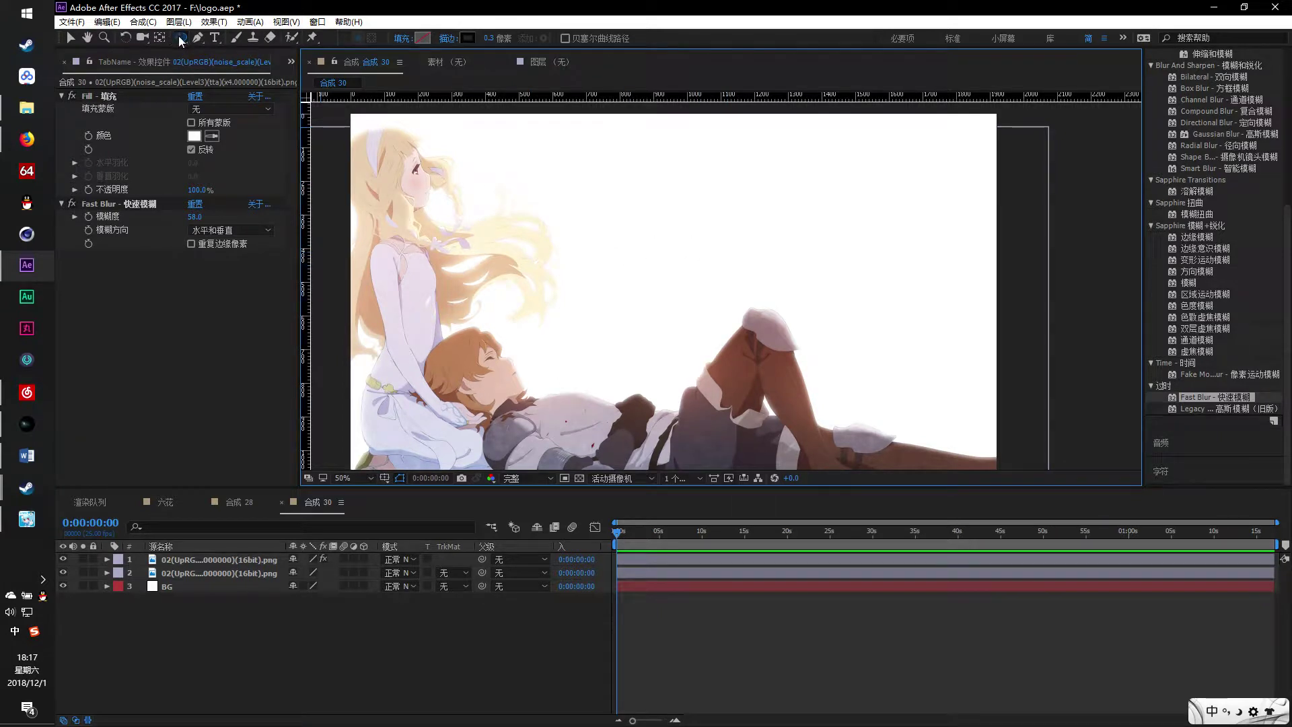
Draw a circle as a new shape layer in the white area above the lying character with the Ellipse tool
{"action": "left_click_drag", "start_coordinate": [657, 259], "coordinate": [741, 323]}
{"action": "key", "text": "shift"}
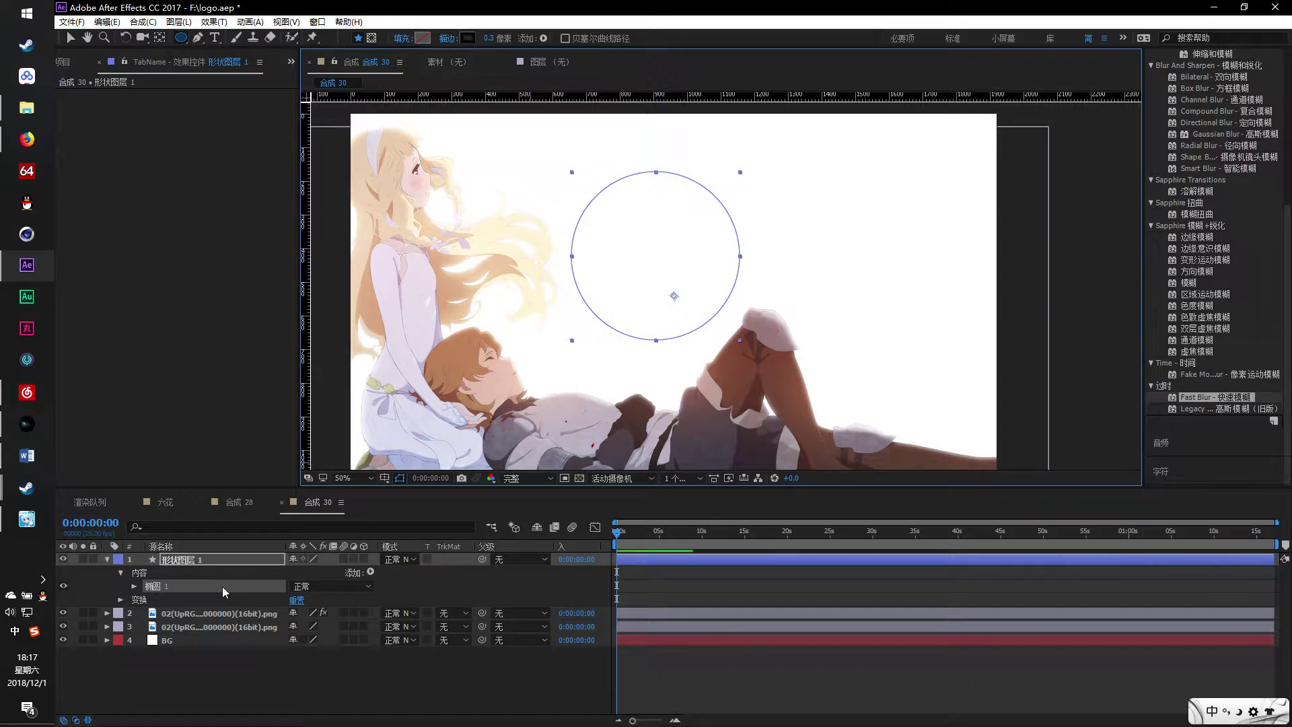
{"action": "left_click", "coordinate": [220, 559]}
{"action": "left_click", "coordinate": [235, 660]}
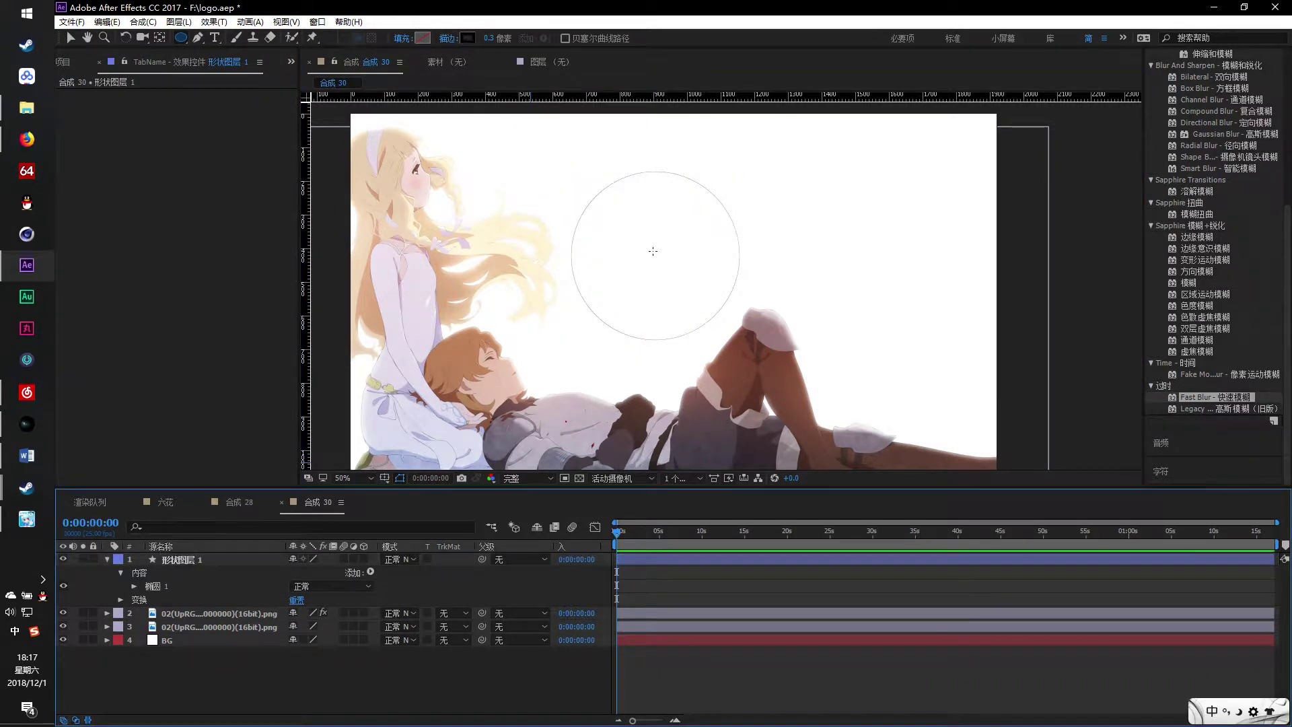
Set the circle shape layer's stroke width to 3 px
{"action": "left_click", "coordinate": [205, 555]}
{"action": "left_click", "coordinate": [498, 38]}
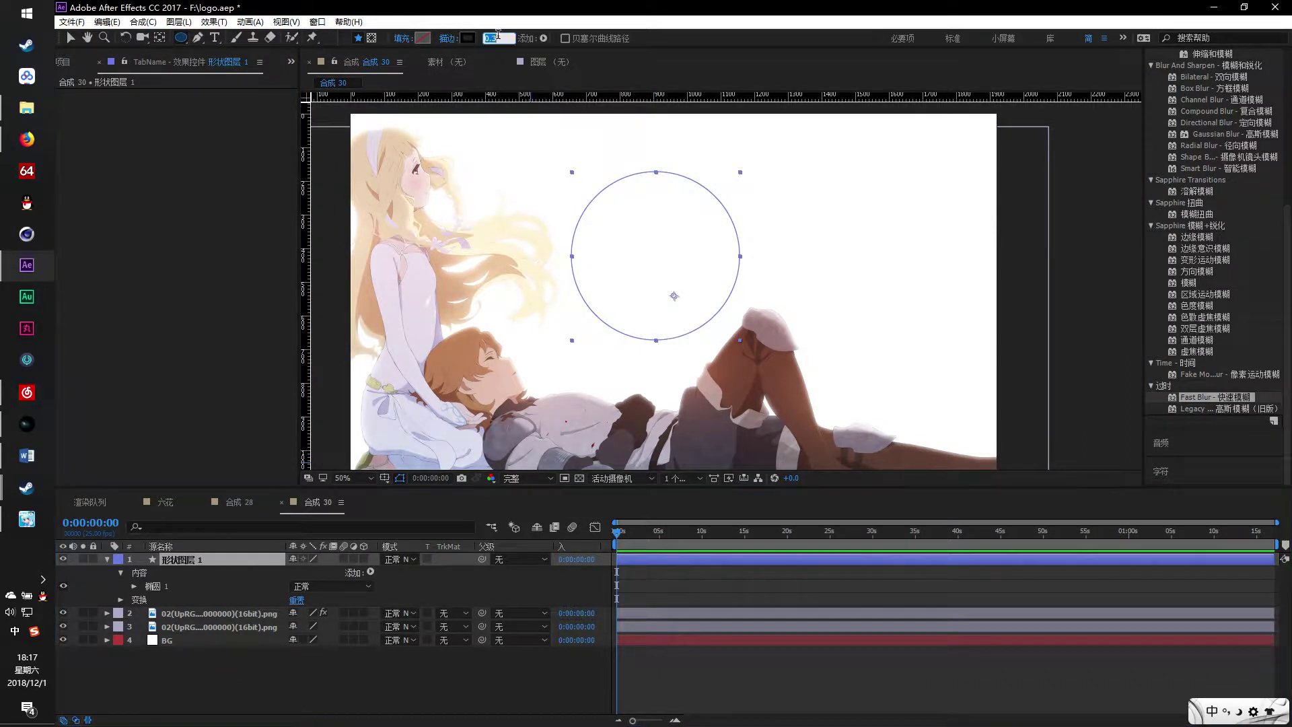
{"action": "type", "text": "3"}
{"action": "left_click", "coordinate": [432, 638]}
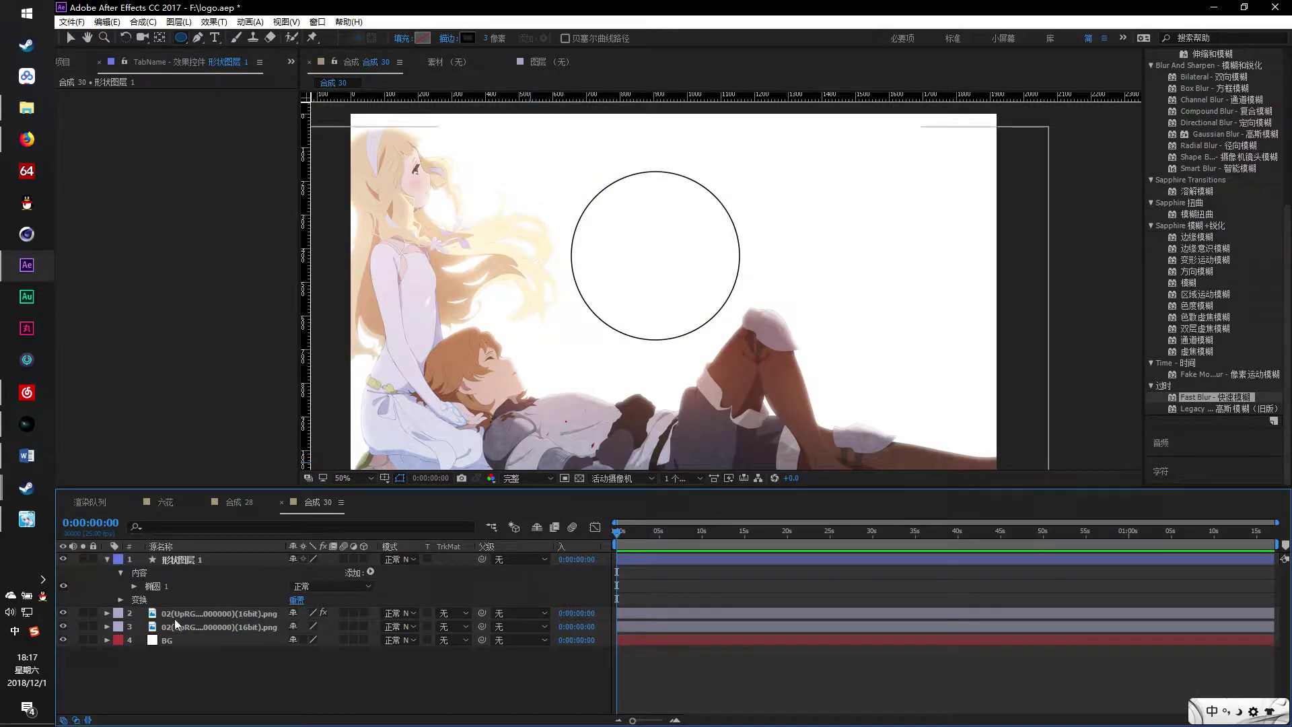
Move the circle slightly down and to the left within the composition frame
{"action": "left_click", "coordinate": [191, 560]}
{"action": "left_click", "coordinate": [72, 38]}
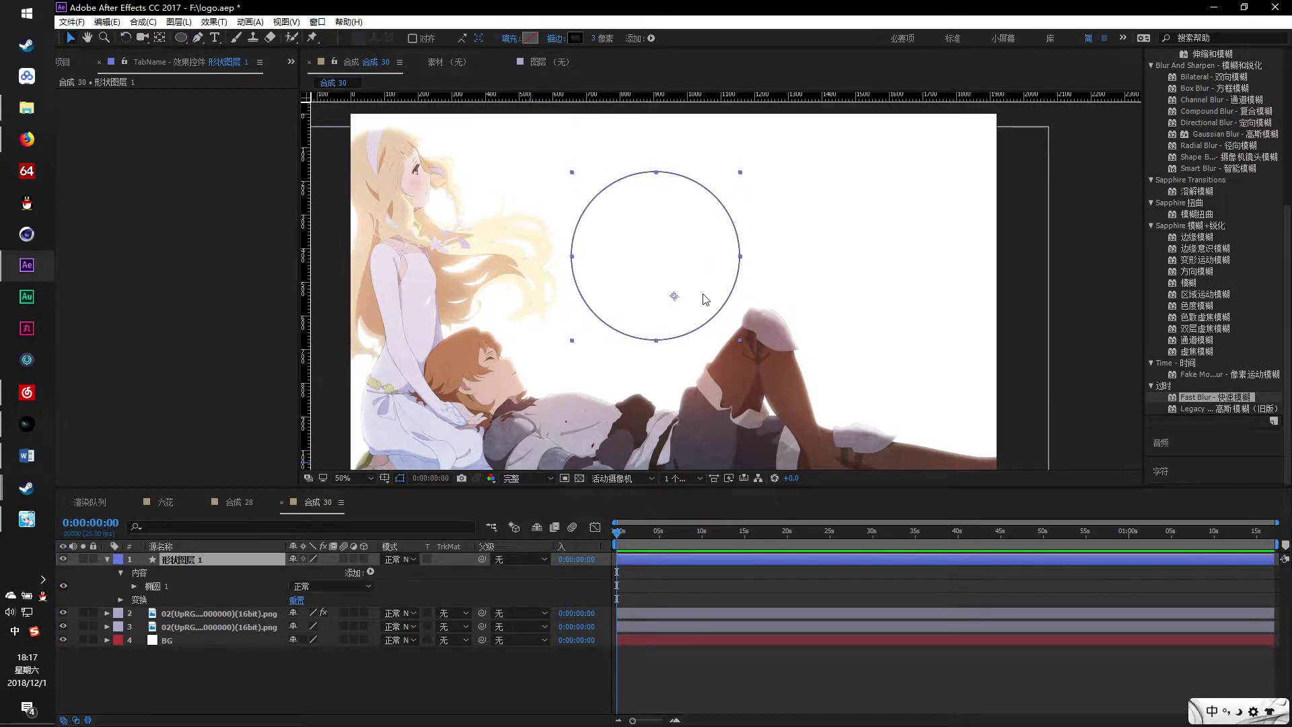
{"action": "left_click_drag", "start_coordinate": [705, 264], "coordinate": [693, 277]}
{"action": "left_click", "coordinate": [251, 681]}
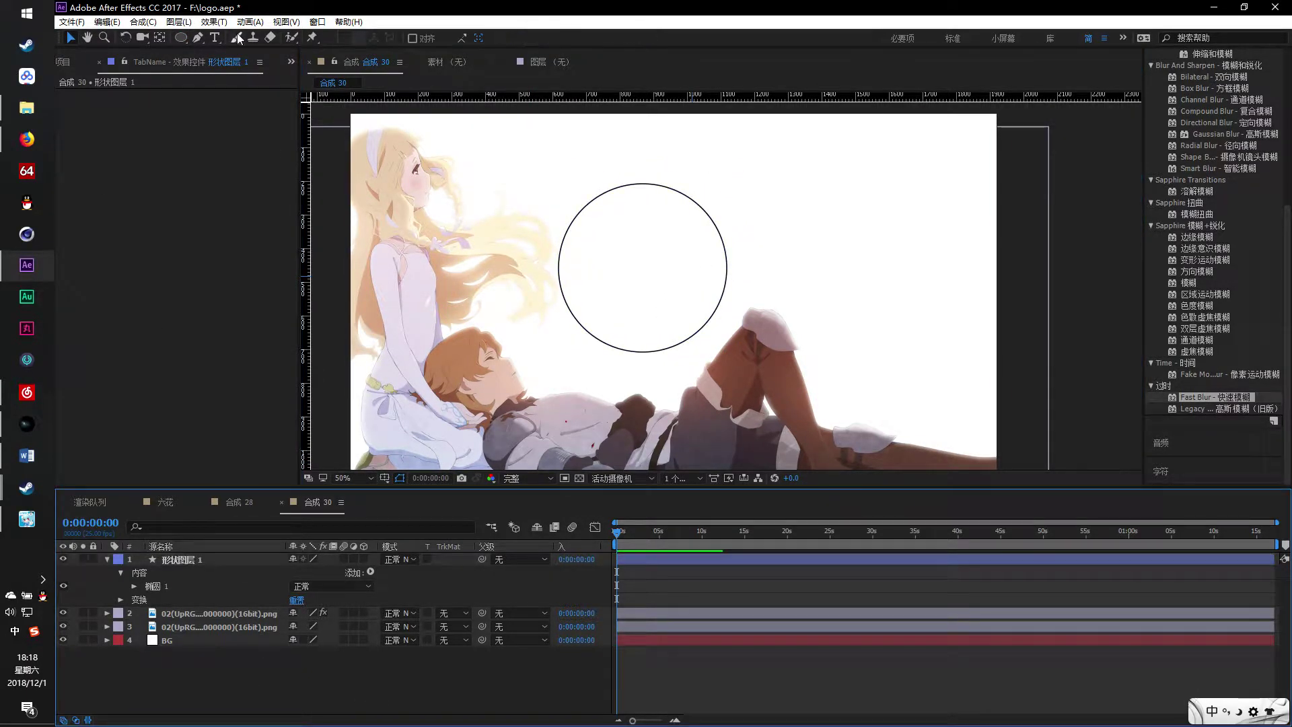
Add a text layer reading 朝花夕誓 across the circle
{"action": "left_click", "coordinate": [215, 38]}
{"action": "left_click", "coordinate": [719, 264]}
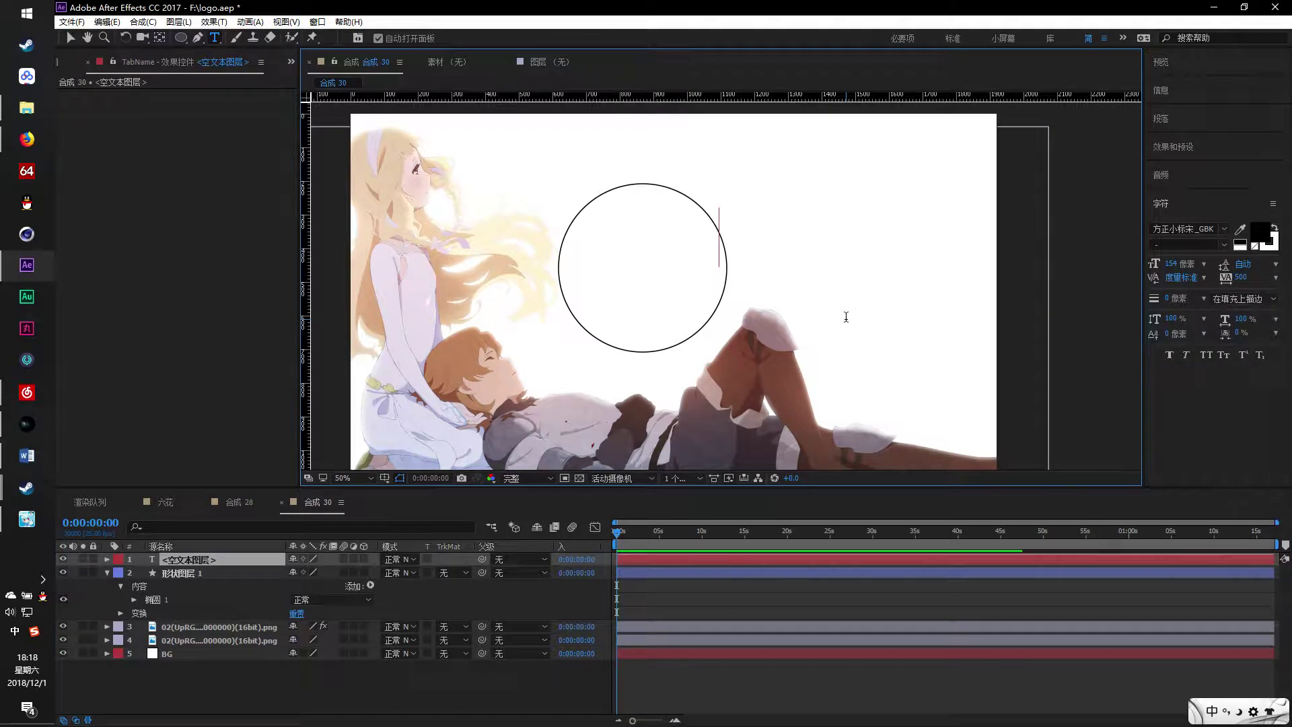
{"action": "key", "text": "shift"}
{"action": "type", "text": "zhaox"}
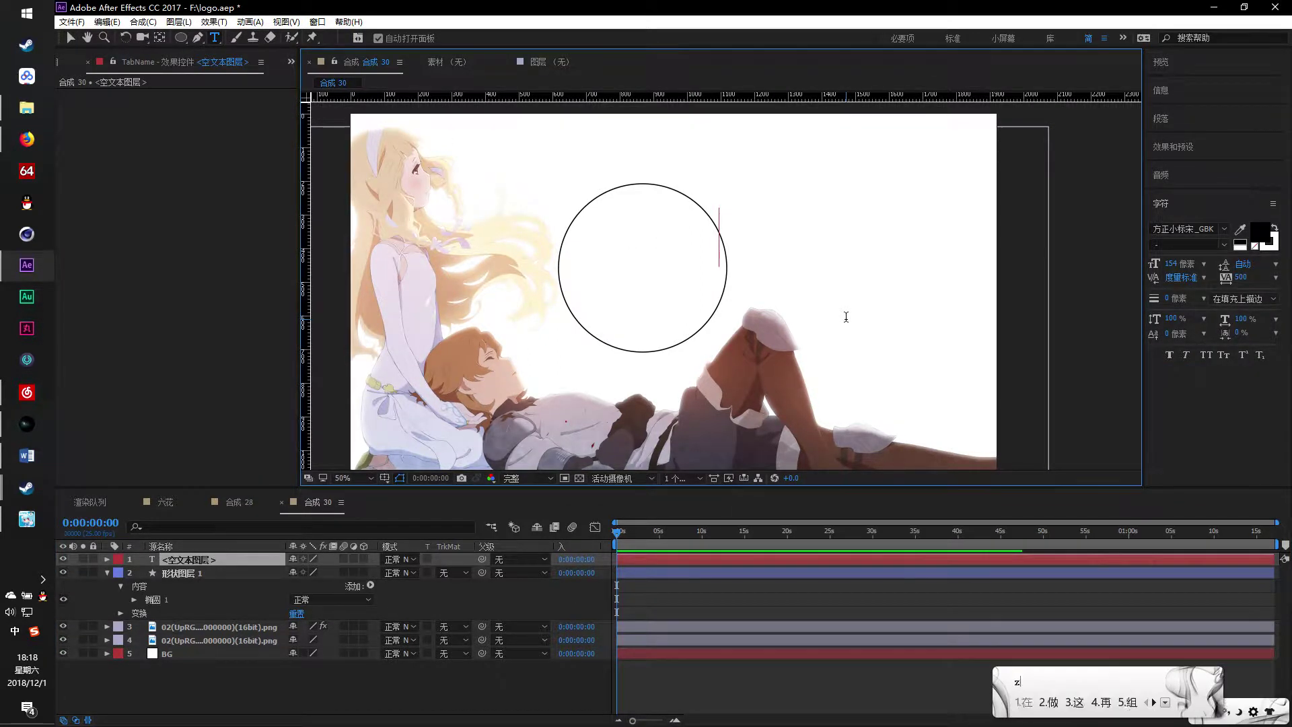
{"action": "key", "text": "BackSpace"}
{"action": "key", "text": "BackSpace"}
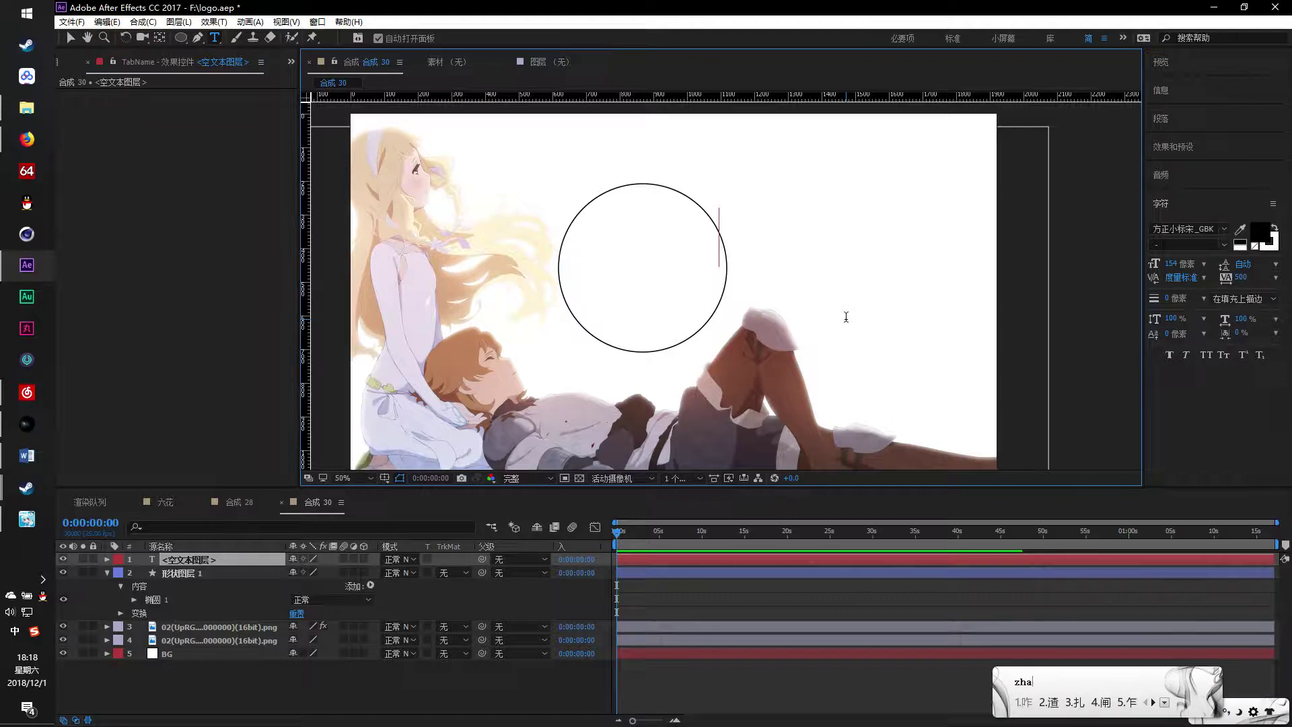
{"action": "type", "text": "ohuaxishi"}
{"action": "key", "text": "space"}
{"action": "key", "text": "shift"}
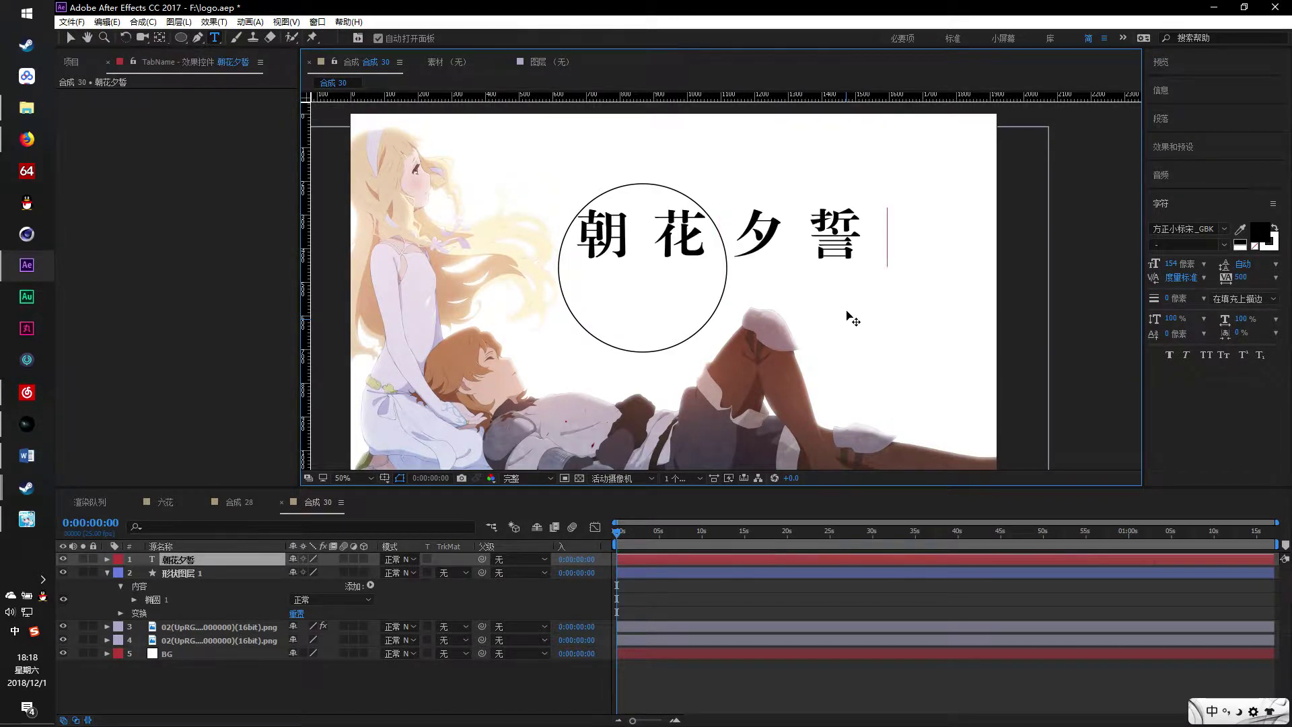
Split the 朝花夕誓 text layer into single-character layers with the 分解文字 script, keeping character positions, and collapse the layers' properties
{"action": "left_click", "coordinate": [222, 560]}
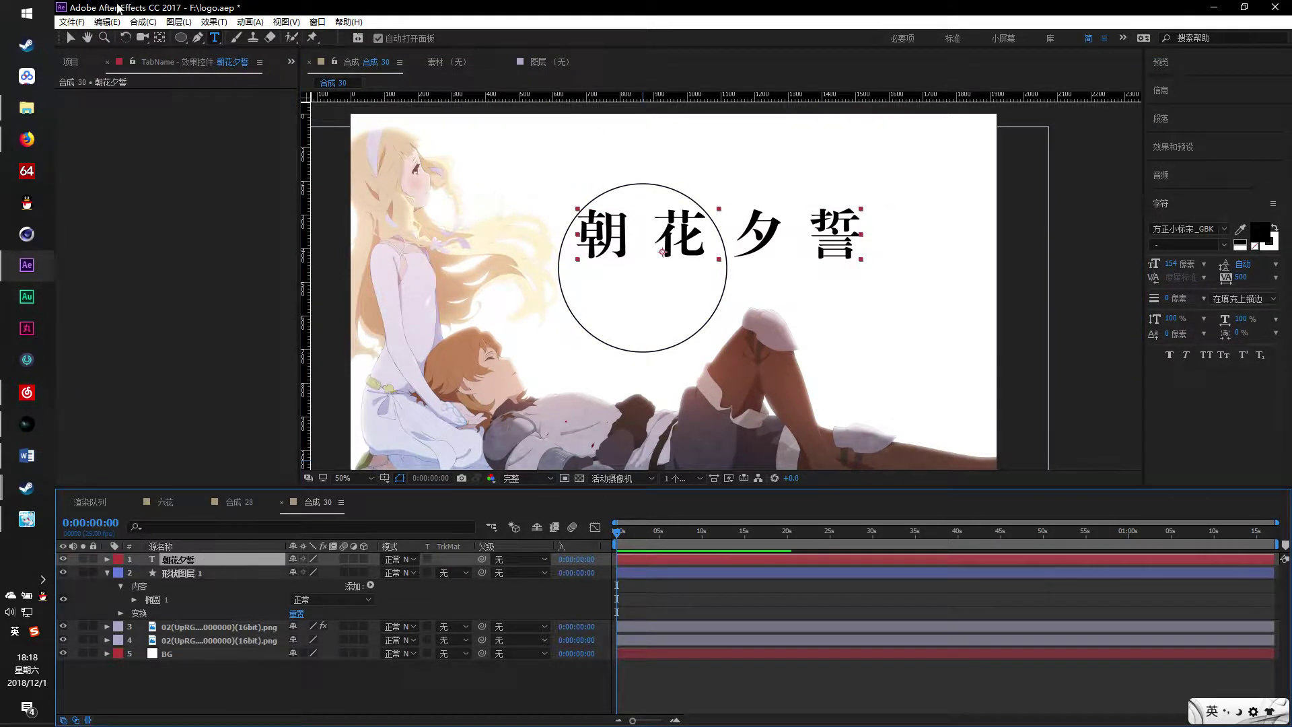
{"action": "left_click", "coordinate": [72, 23]}
{"action": "mouse_move", "coordinate": [239, 416]}
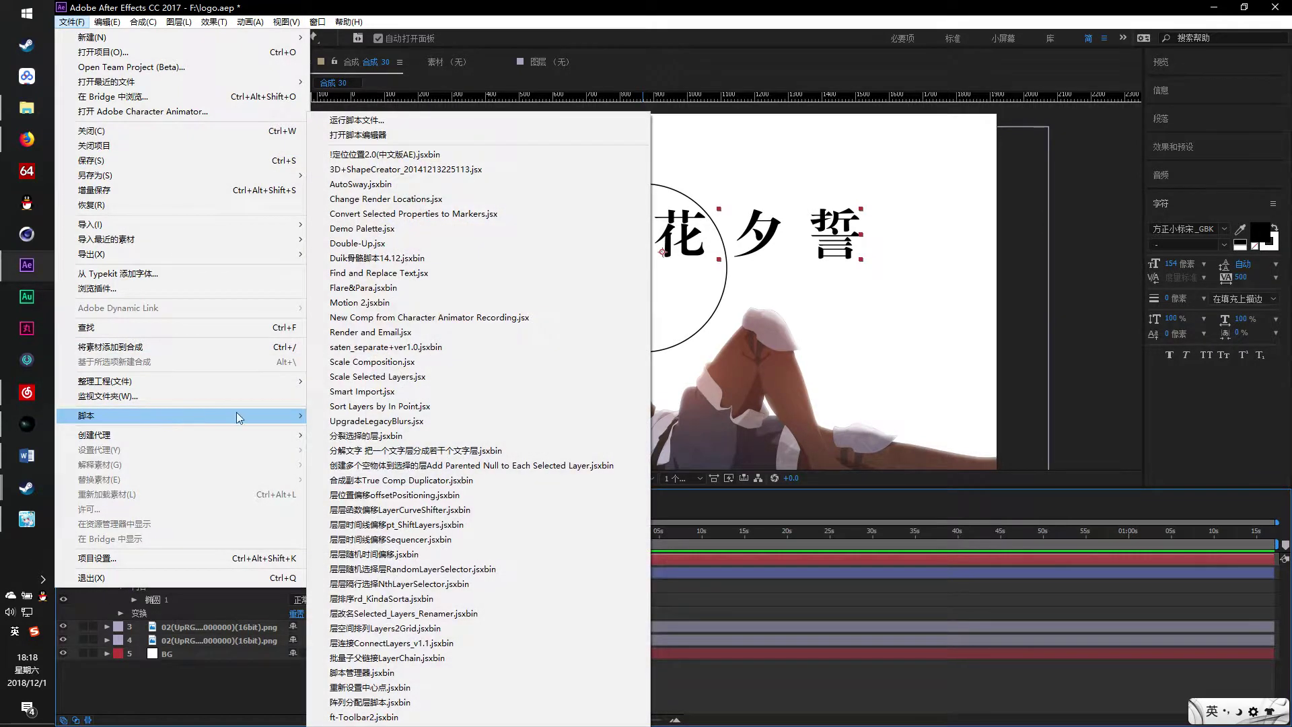
{"action": "left_click", "coordinate": [364, 450]}
{"action": "left_click", "coordinate": [691, 386]}
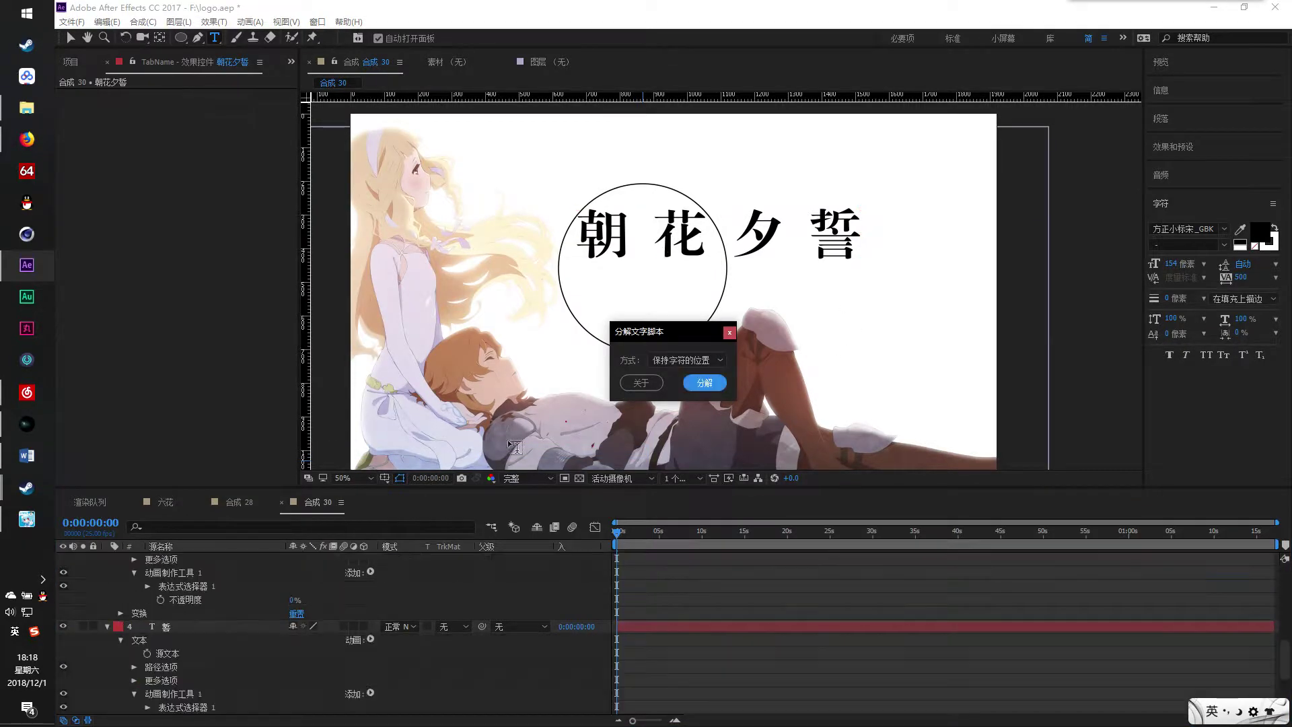
{"action": "left_click", "coordinate": [729, 332]}
{"action": "key", "text": "u"}
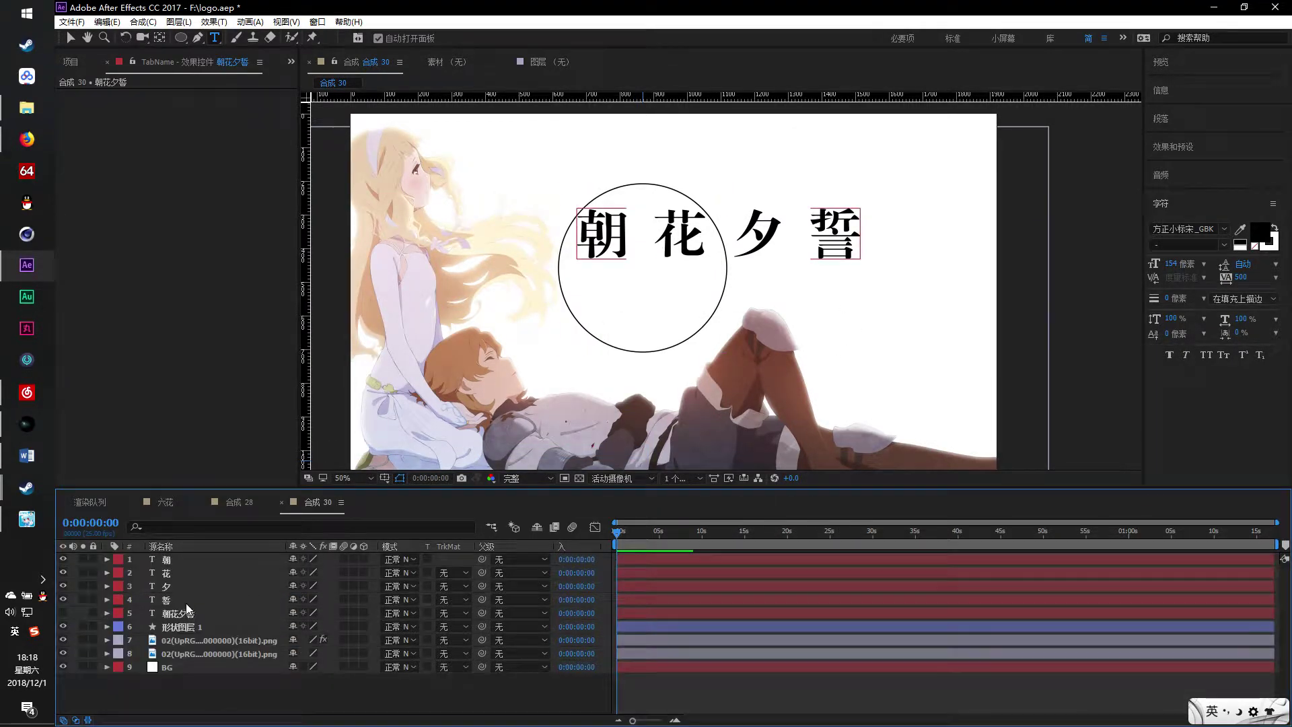
Delete the original 朝花夕誓 text layer, keeping the four single-character layers
{"action": "left_click", "coordinate": [185, 600]}
{"action": "left_click", "coordinate": [180, 569], "text": "shift"}
{"action": "left_click", "coordinate": [182, 561], "text": "shift"}
{"action": "left_click", "coordinate": [192, 613]}
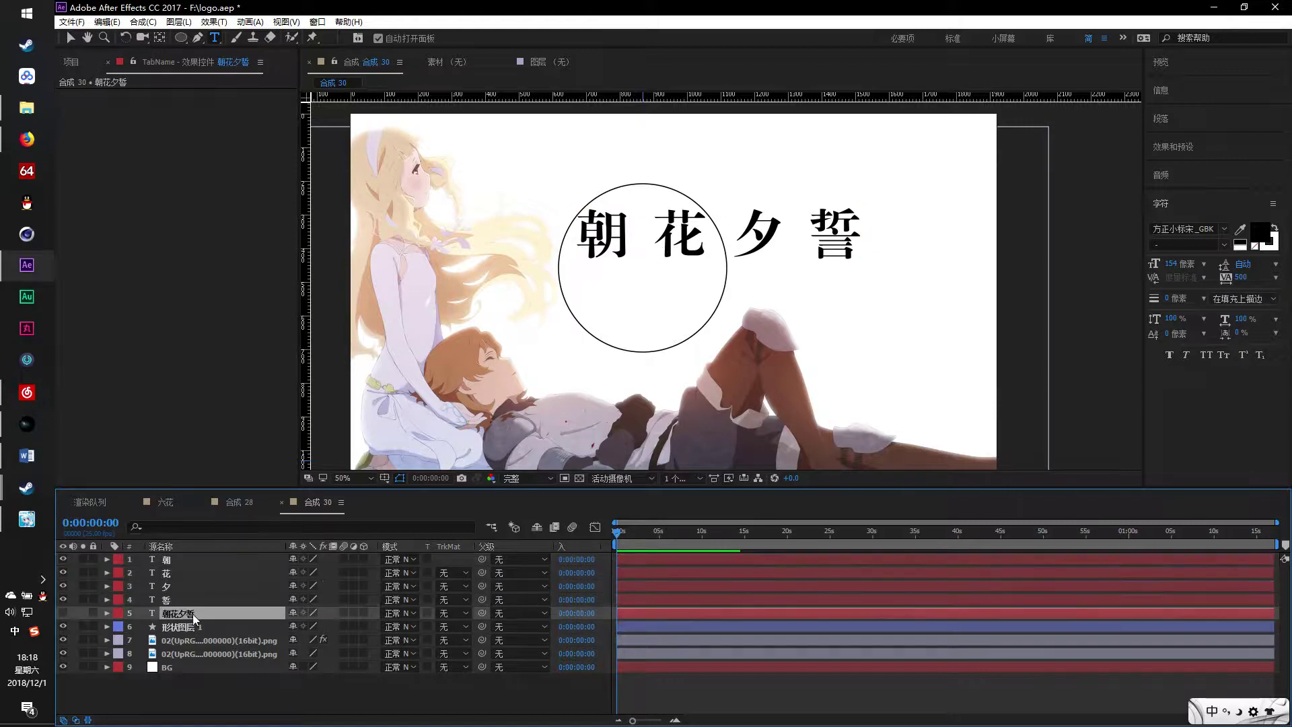
{"action": "key", "text": "Delete"}
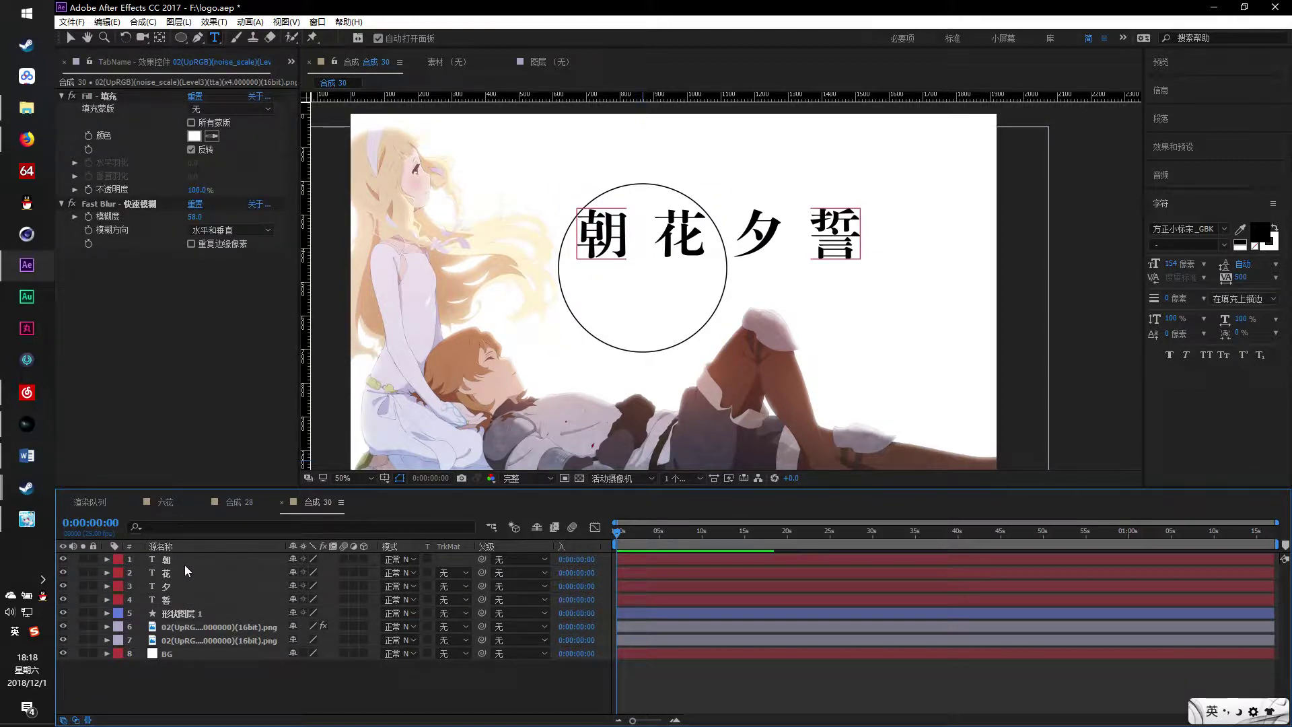
Move the 朝 character up and left to the circle's upper-left edge and set its font size to 190 px
{"action": "left_click", "coordinate": [184, 561]}
{"action": "left_click", "coordinate": [71, 39]}
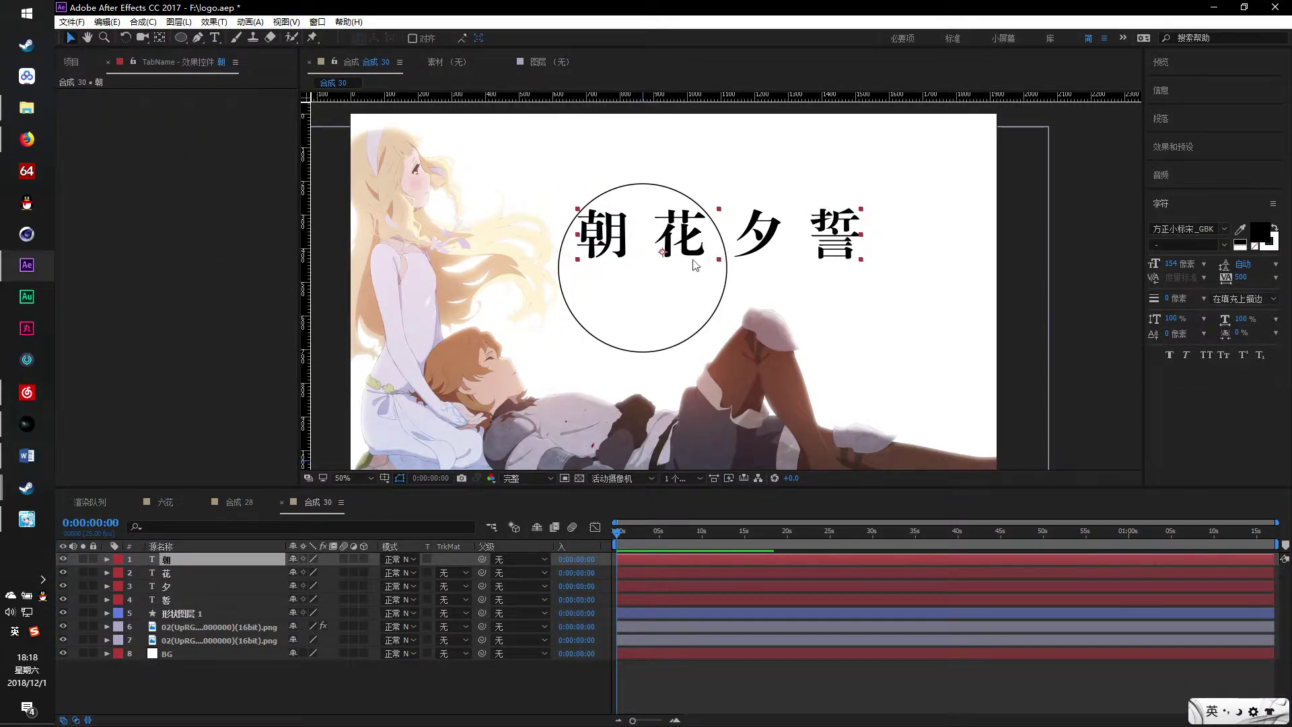
{"action": "left_click_drag", "start_coordinate": [696, 251], "coordinate": [669, 229]}
{"action": "key", "text": "Return"}
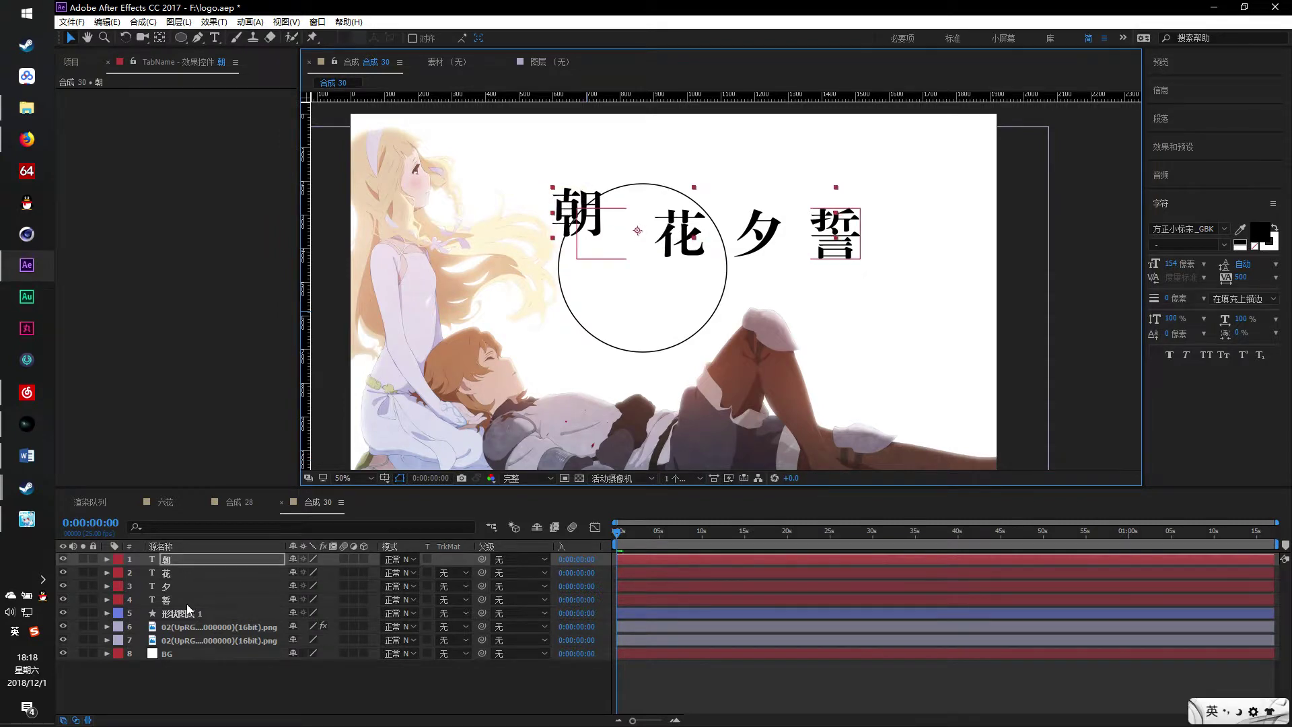
{"action": "left_click", "coordinate": [1180, 264]}
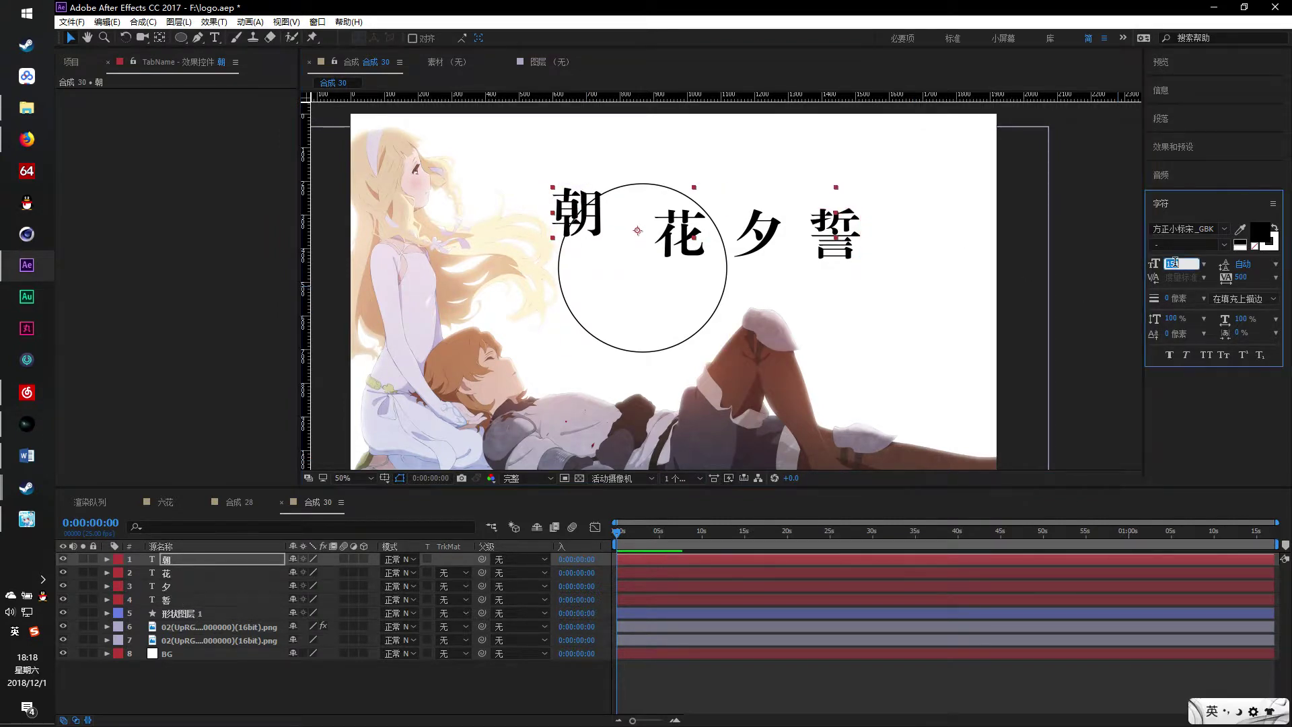
{"action": "type", "text": "150"}
{"action": "key", "text": "Return"}
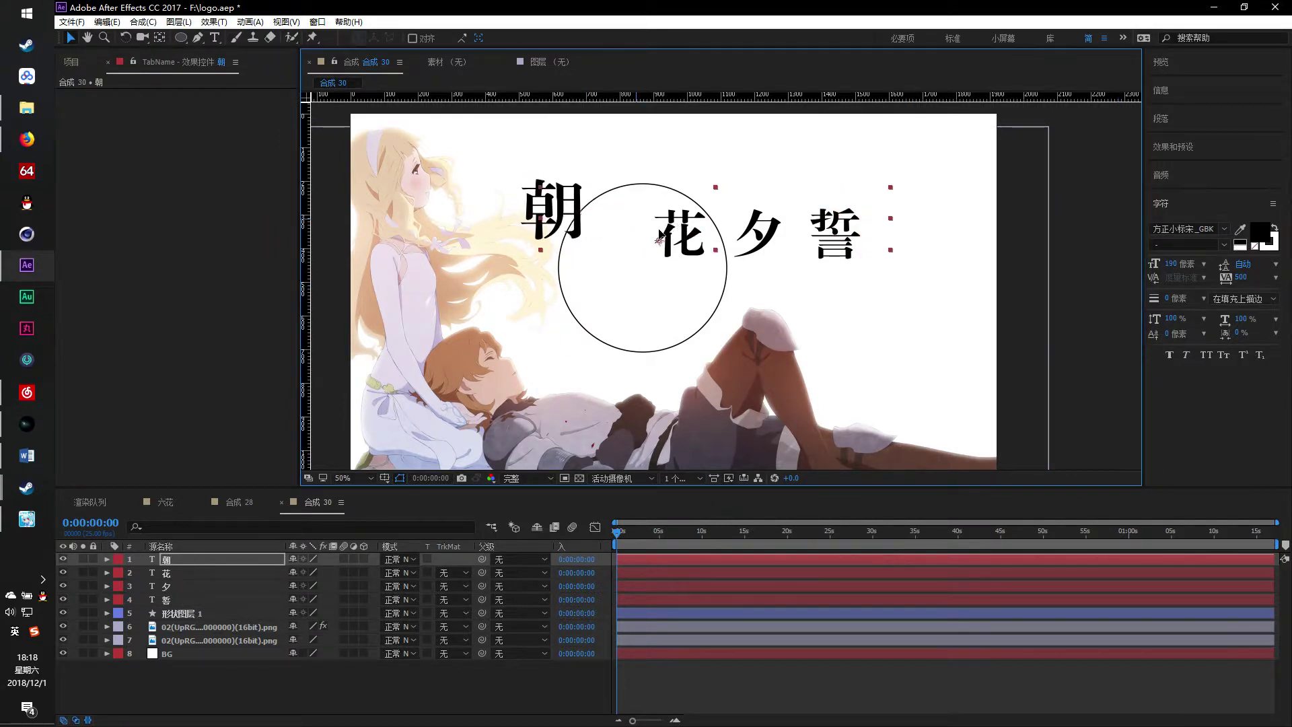
Move the 誓 character to the circle's lower-right edge and set its font size to 190 px
{"action": "left_click", "coordinate": [215, 599]}
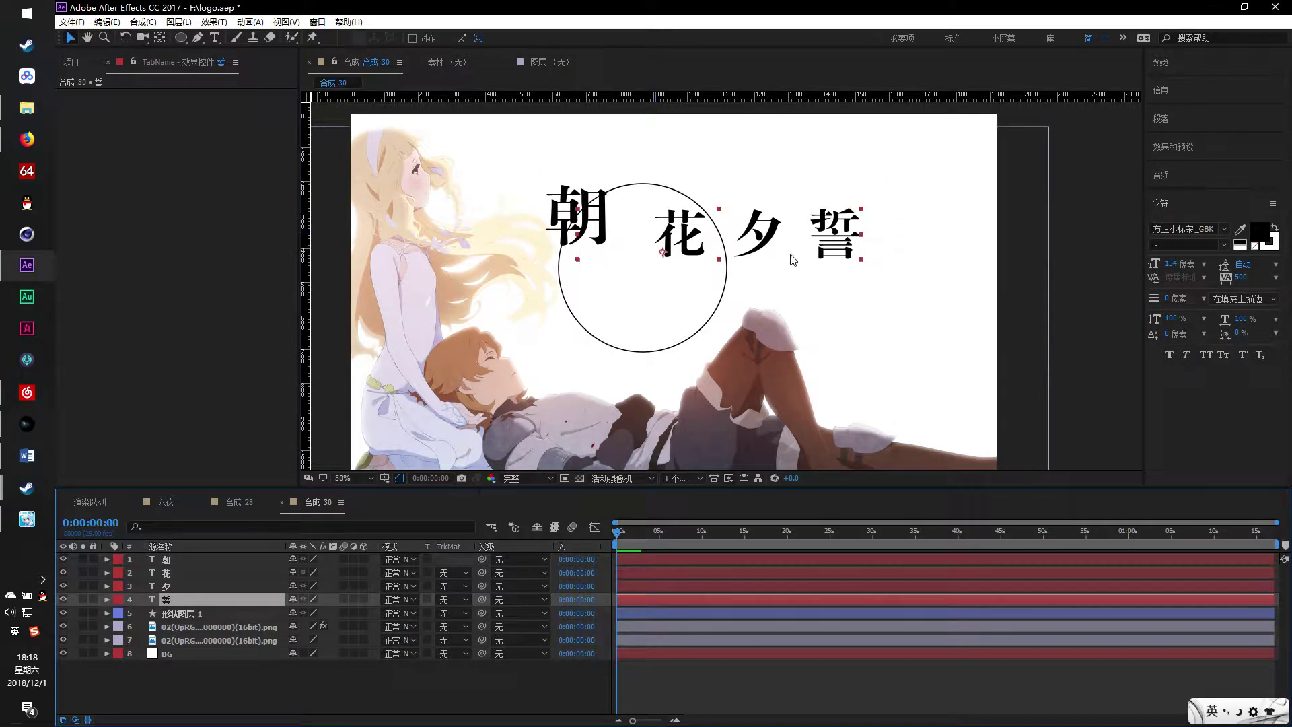
{"action": "left_click_drag", "start_coordinate": [718, 328], "coordinate": [655, 358]}
{"action": "left_click", "coordinate": [1179, 264]}
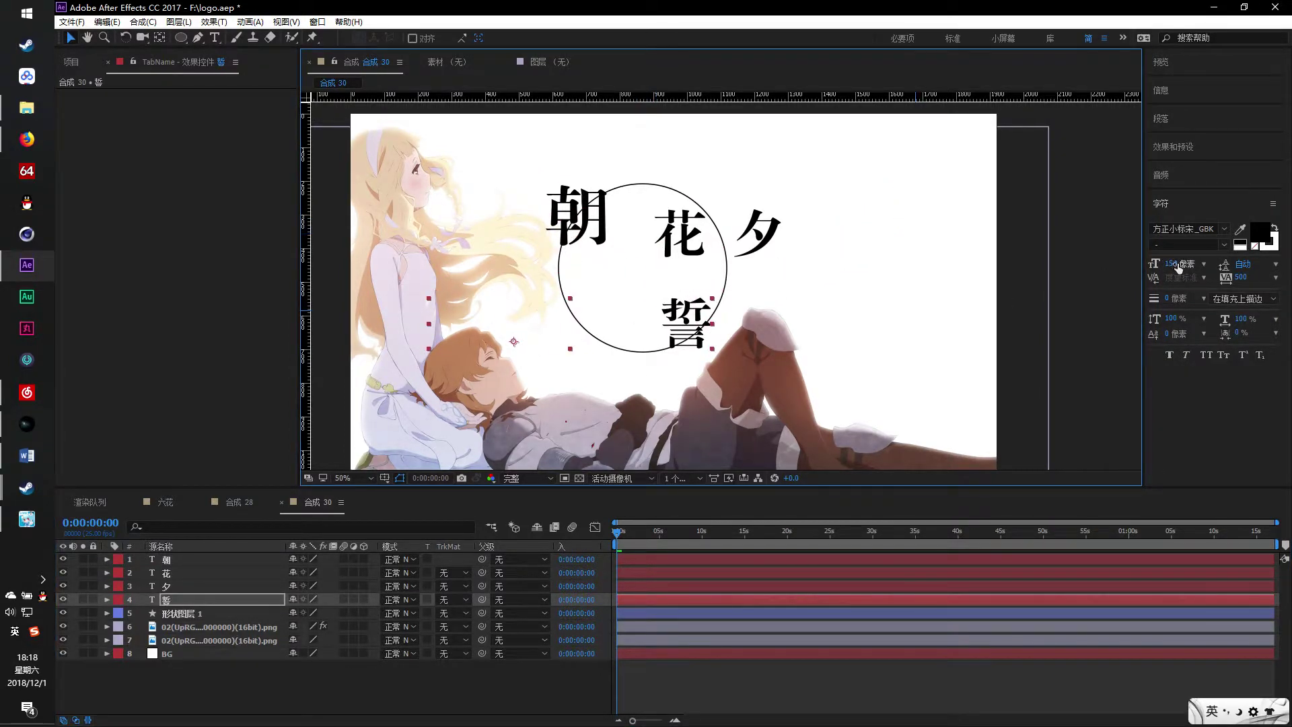
{"action": "type", "text": "190"}
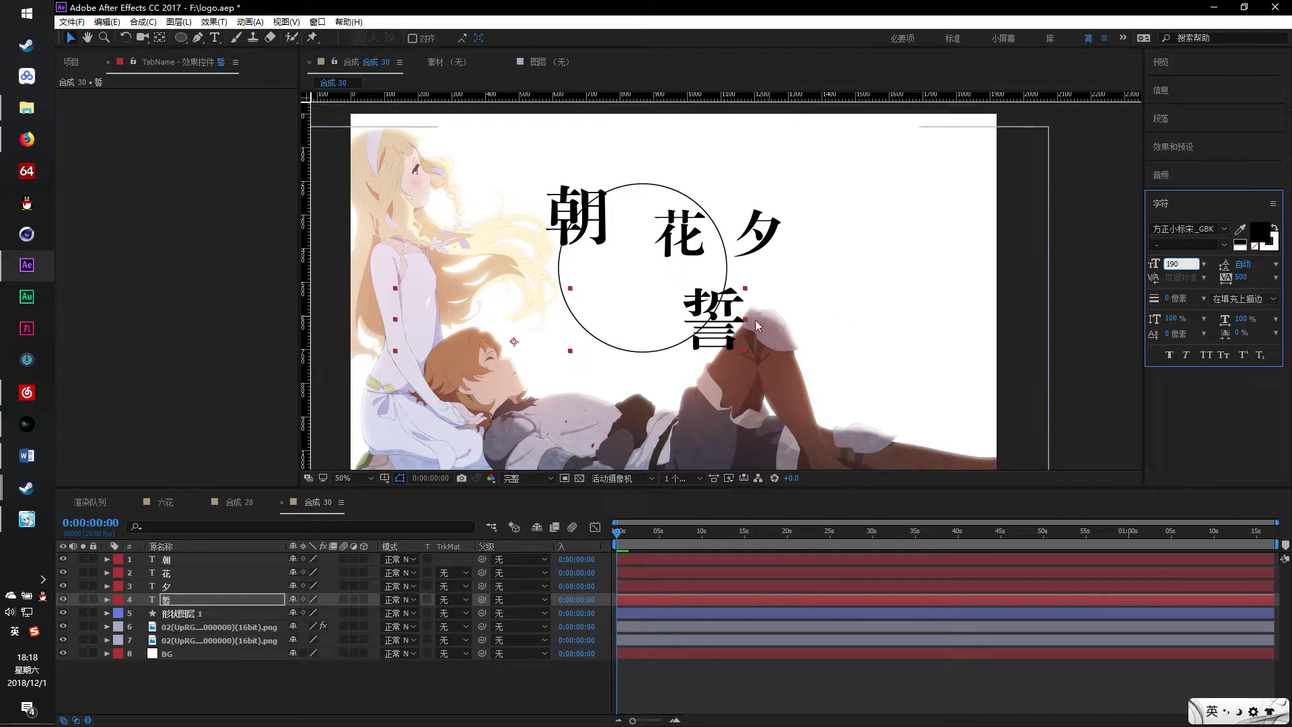
{"action": "key", "text": "Return"}
Place 花 inside the circle's upper half beside 朝, and 夕 in its lower-left part beside 誓
{"action": "left_click", "coordinate": [205, 571]}
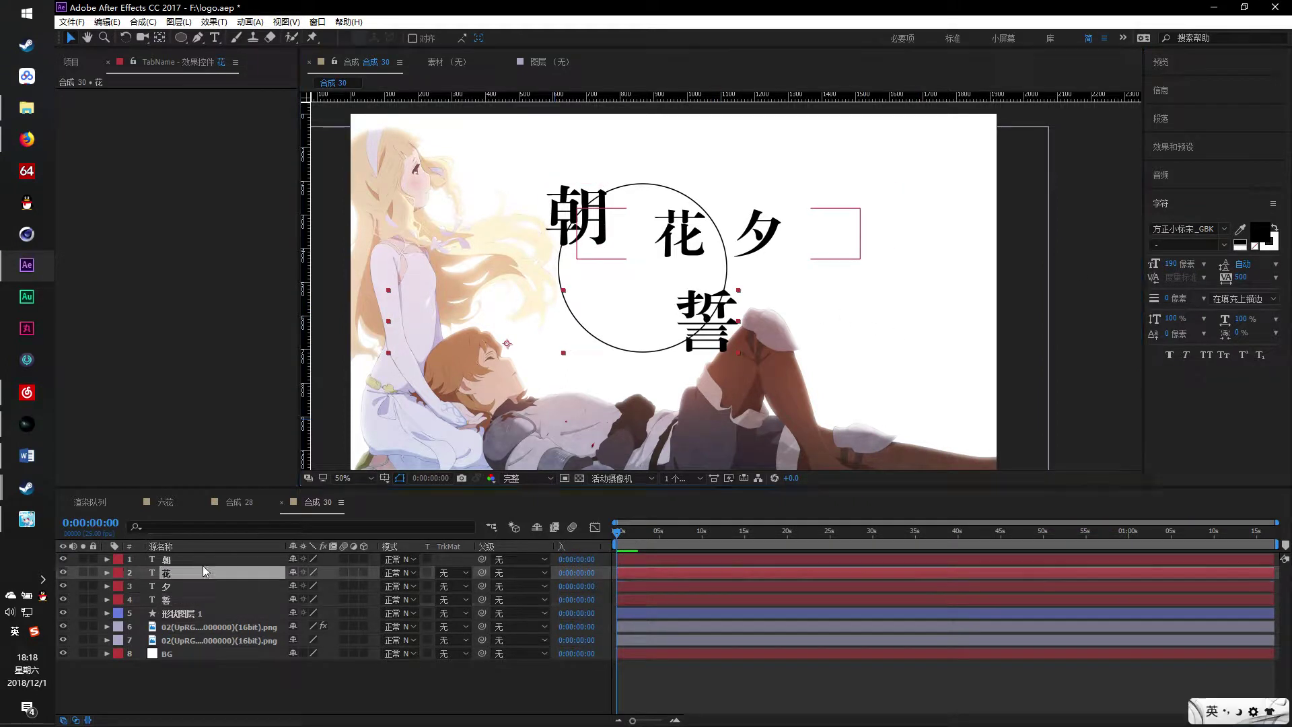
{"action": "left_click_drag", "start_coordinate": [675, 233], "coordinate": [655, 241]}
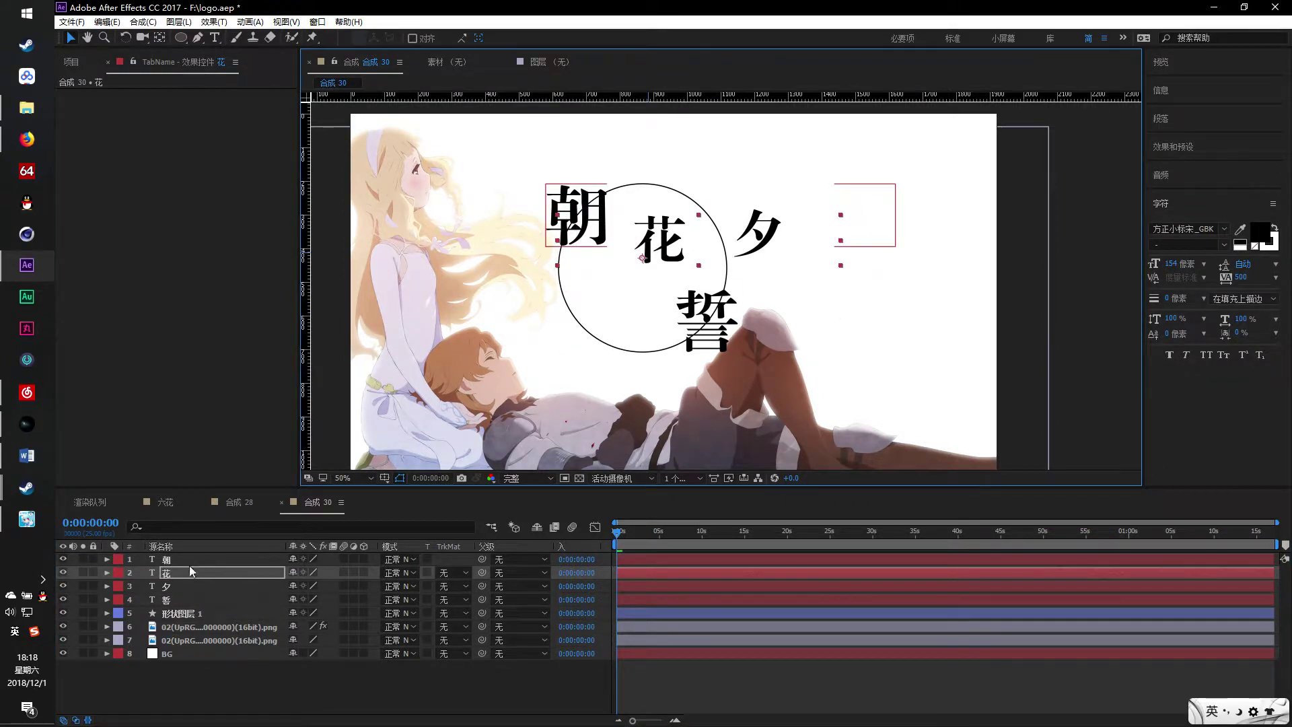
{"action": "left_click", "coordinate": [191, 585]}
{"action": "left_click_drag", "start_coordinate": [781, 237], "coordinate": [628, 313]}
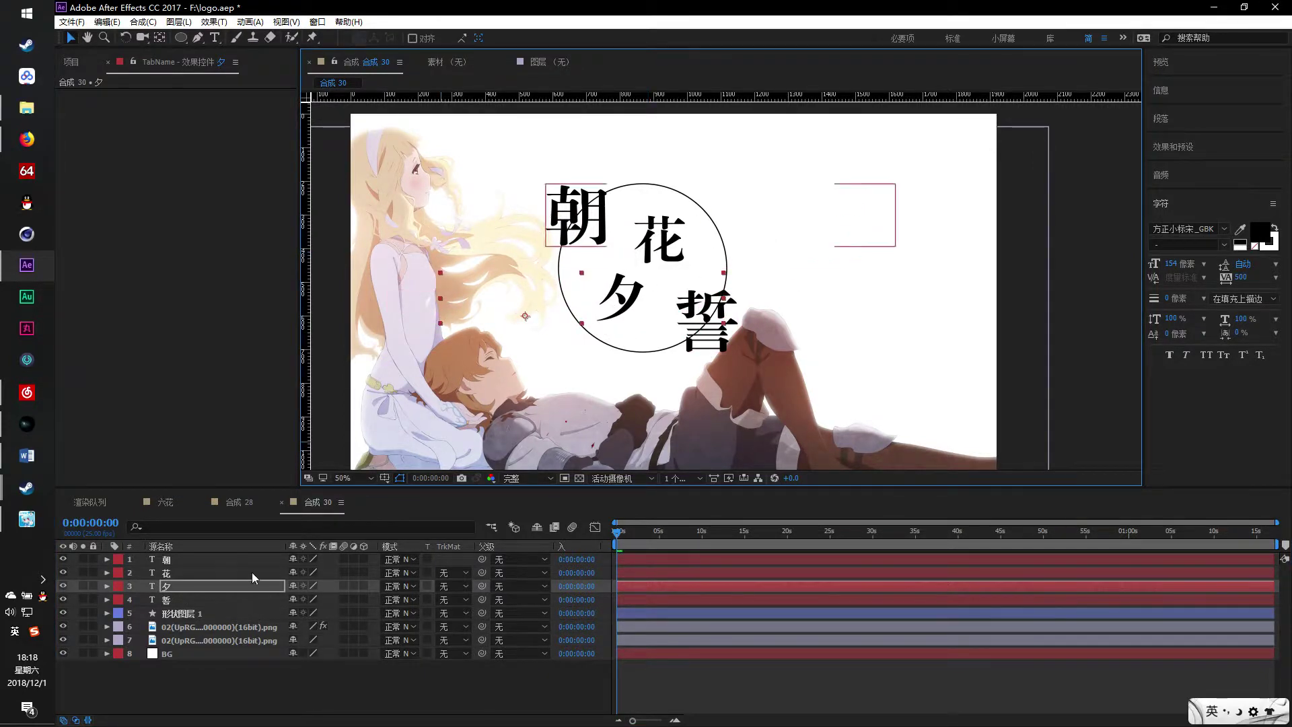
Reduce the font size of the 朝 and 誓 characters together to 178 px
{"action": "left_click", "coordinate": [196, 574]}
{"action": "left_click", "coordinate": [172, 559]}
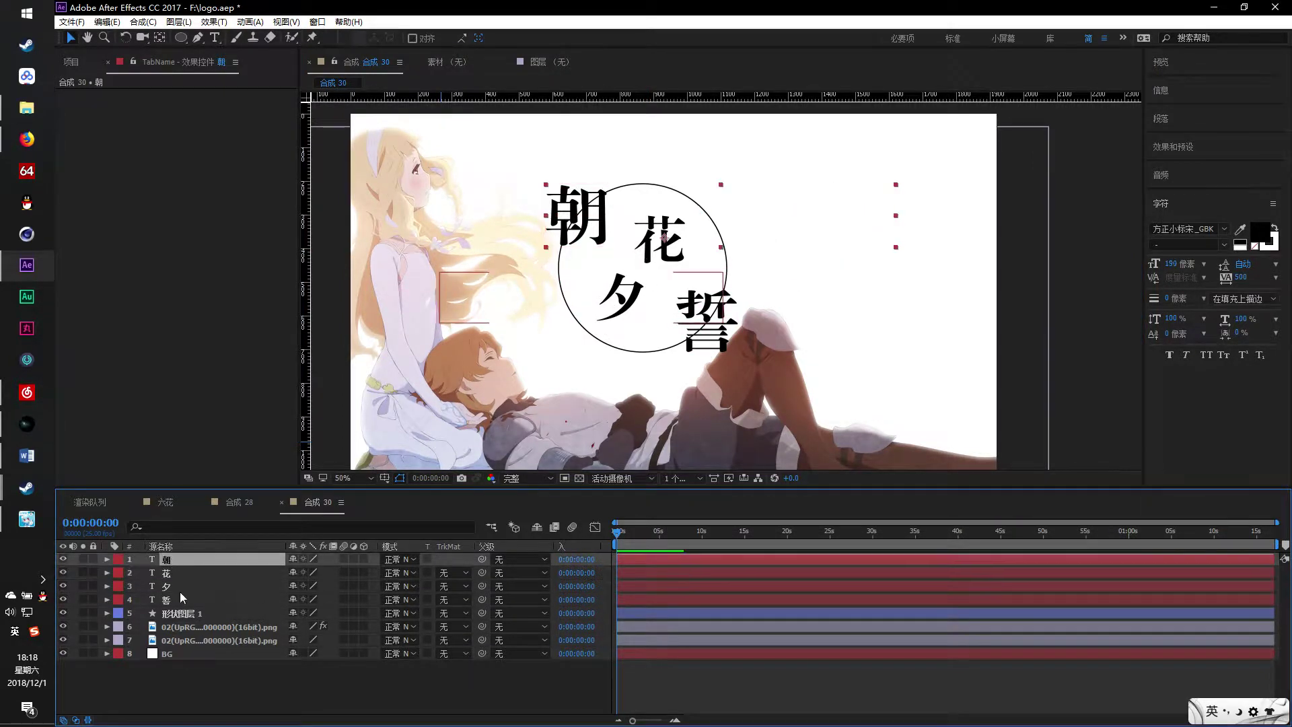
{"action": "left_click", "coordinate": [179, 599], "text": "ctrl"}
{"action": "left_click_drag", "start_coordinate": [1186, 270], "coordinate": [1176, 273]}
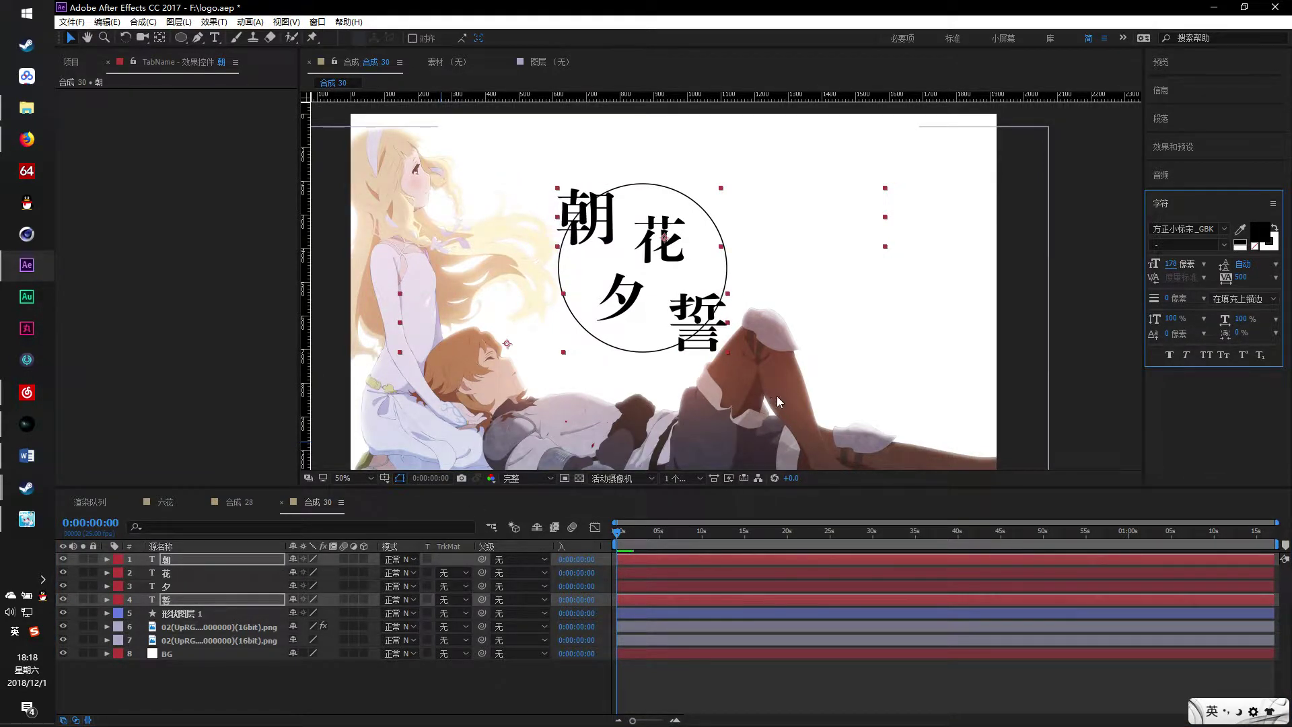
Fine-tune the title layout by nudging 朝 and 夕 slightly left and 誓 and 花 slightly right
{"action": "left_click", "coordinate": [175, 559]}
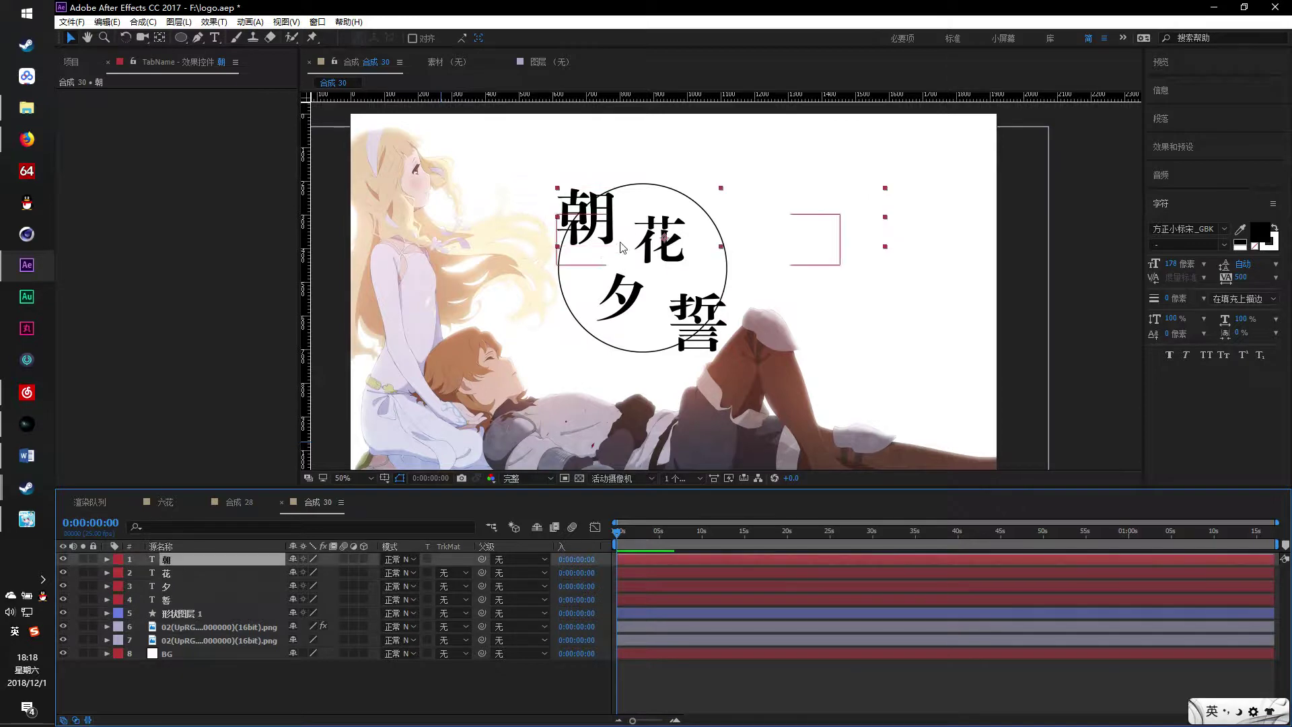
{"action": "left_click", "coordinate": [697, 323]}
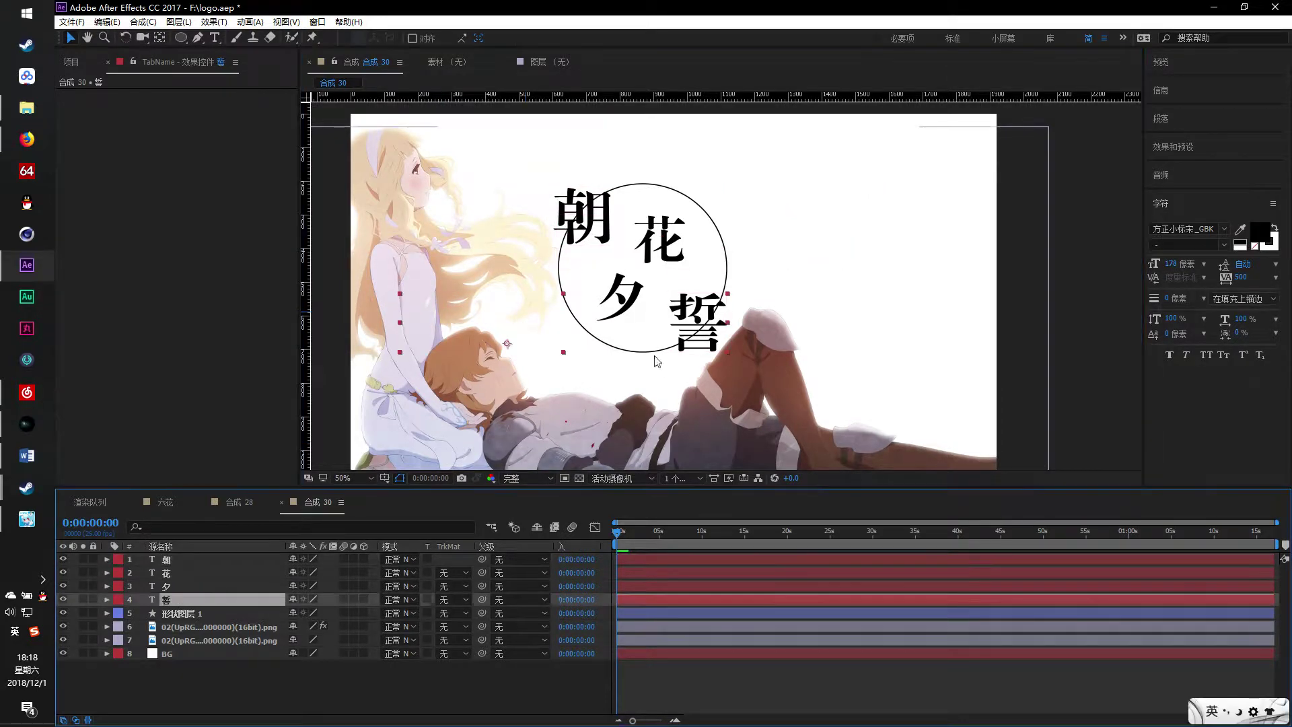
{"action": "left_click_drag", "start_coordinate": [688, 329], "coordinate": [693, 330]}
{"action": "left_click", "coordinate": [199, 573]}
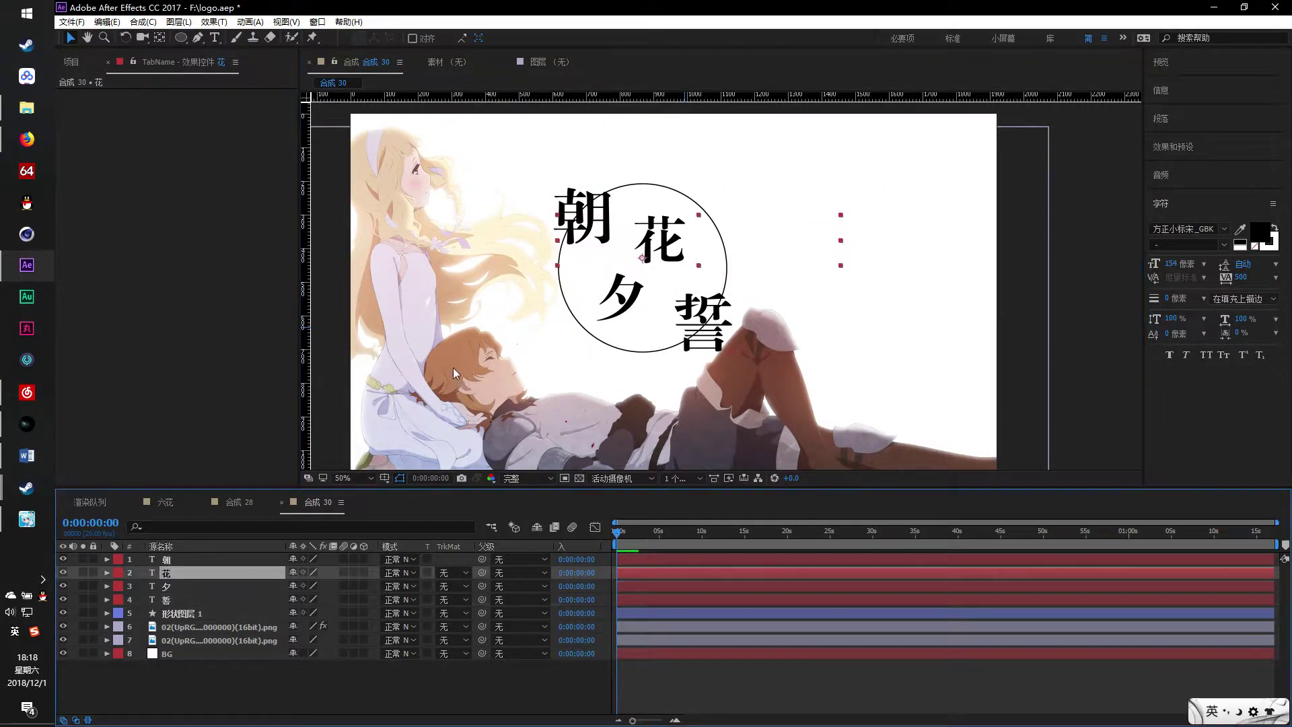
{"action": "left_click_drag", "start_coordinate": [666, 249], "coordinate": [678, 250]}
{"action": "left_click", "coordinate": [209, 587]}
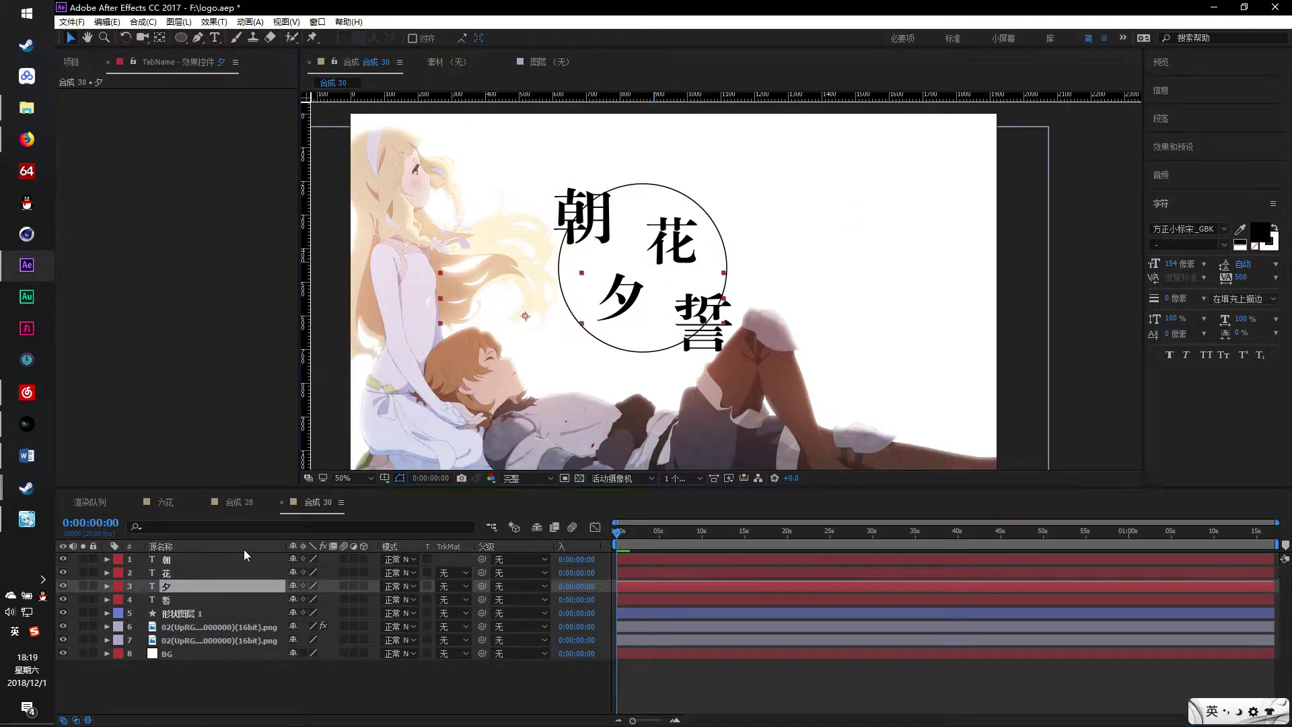
{"action": "left_click_drag", "start_coordinate": [621, 299], "coordinate": [616, 299]}
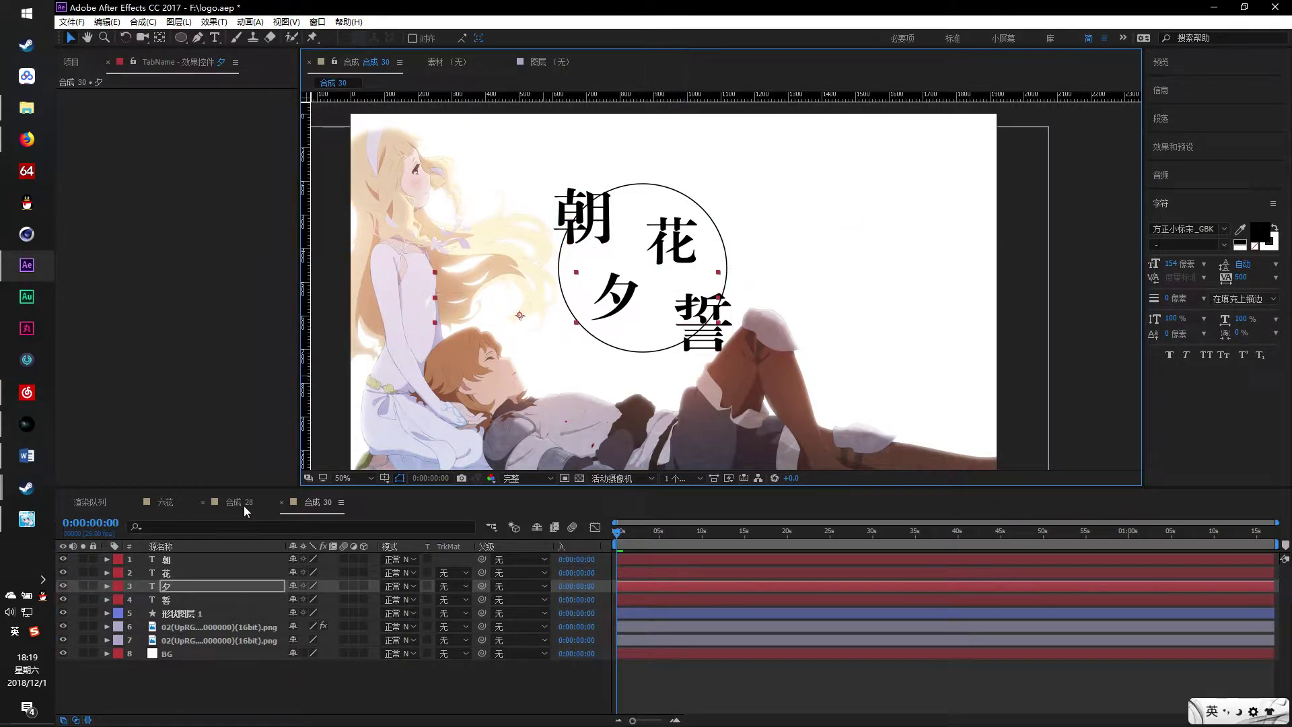
Compare the layout with the title in 合成 28, and readjust 朝 and 花 slightly in 合成 30
{"action": "left_click", "coordinate": [244, 506]}
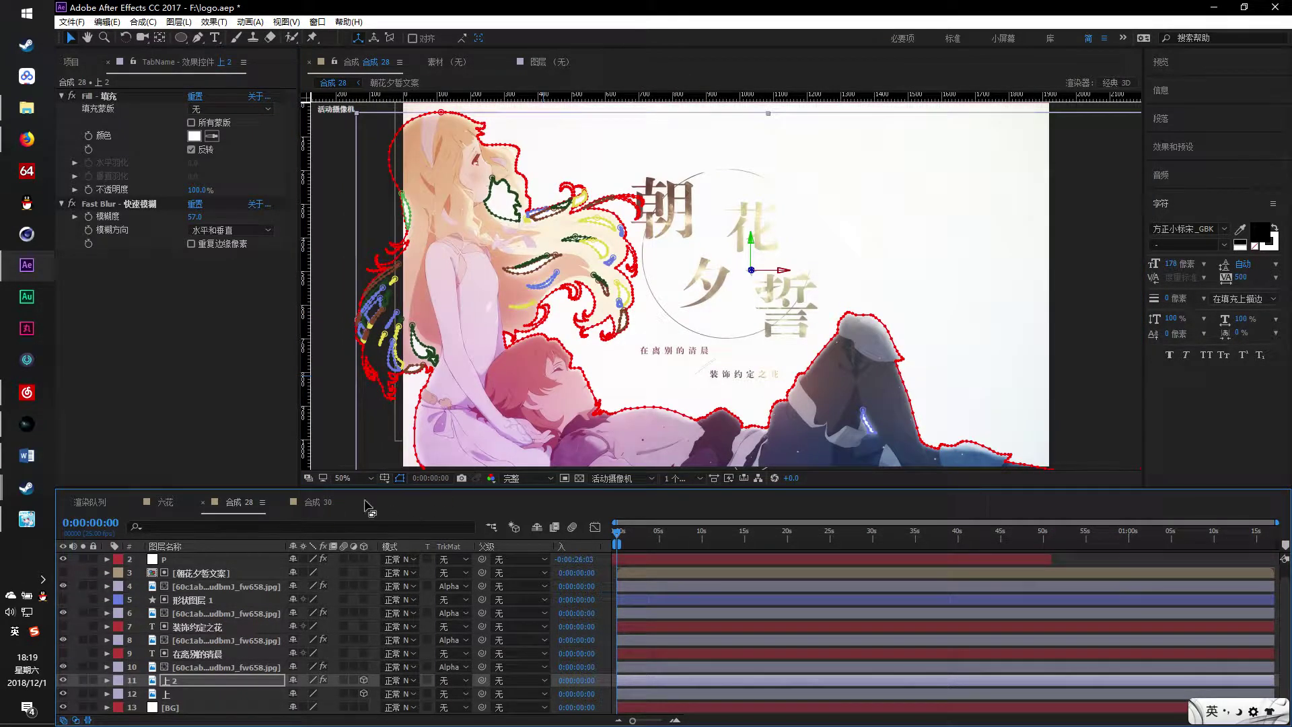
{"action": "left_click", "coordinate": [327, 506]}
{"action": "left_click", "coordinate": [673, 252]}
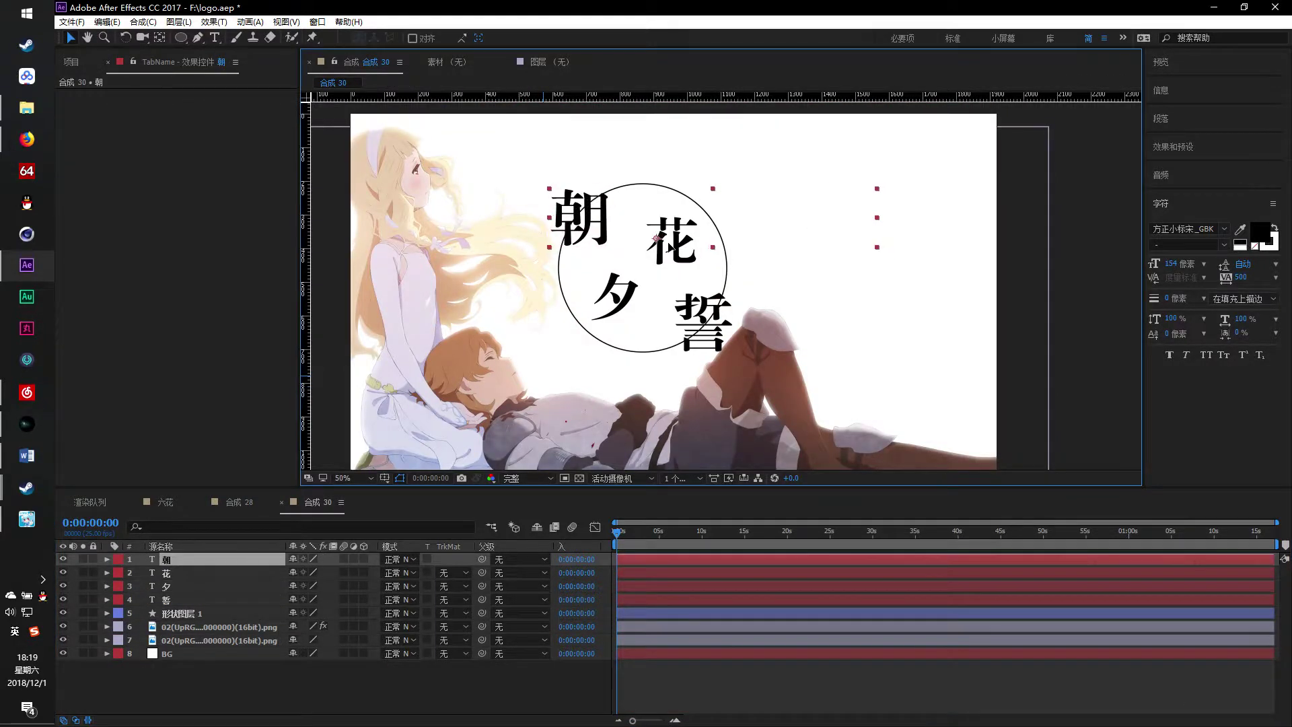
{"action": "left_click_drag", "start_coordinate": [673, 252], "coordinate": [690, 248]}
{"action": "left_click", "coordinate": [172, 573]}
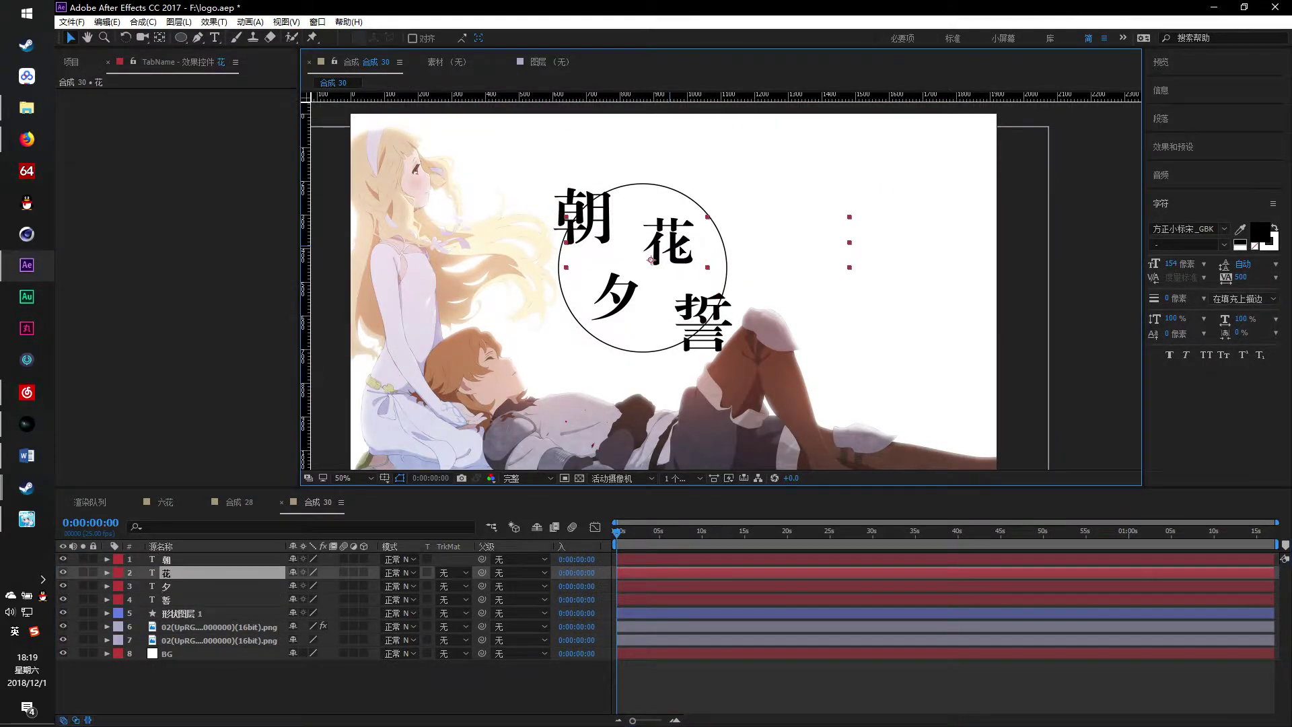
Nudge 夕 slightly up and right and 誓 slightly left to balance the characters within the circle
{"action": "left_click", "coordinate": [214, 587]}
{"action": "left_click_drag", "start_coordinate": [631, 287], "coordinate": [636, 285]}
{"action": "key", "text": "Return"}
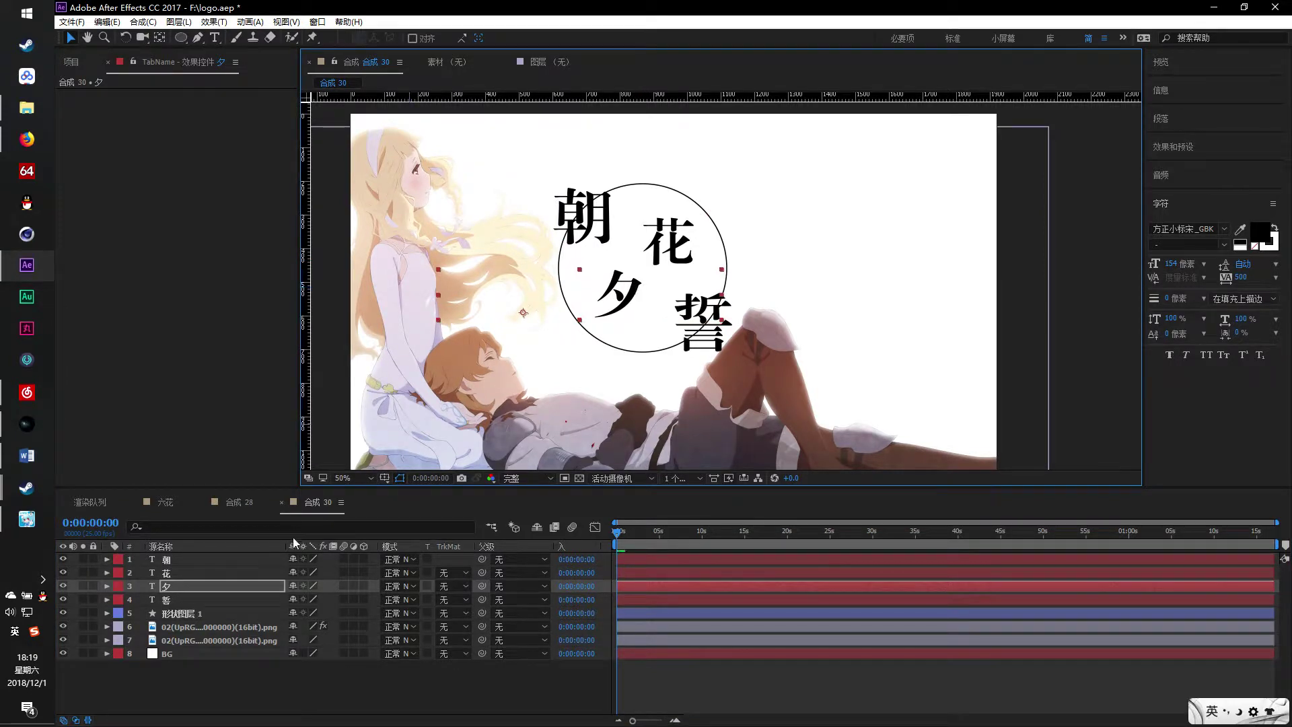
{"action": "left_click", "coordinate": [207, 599]}
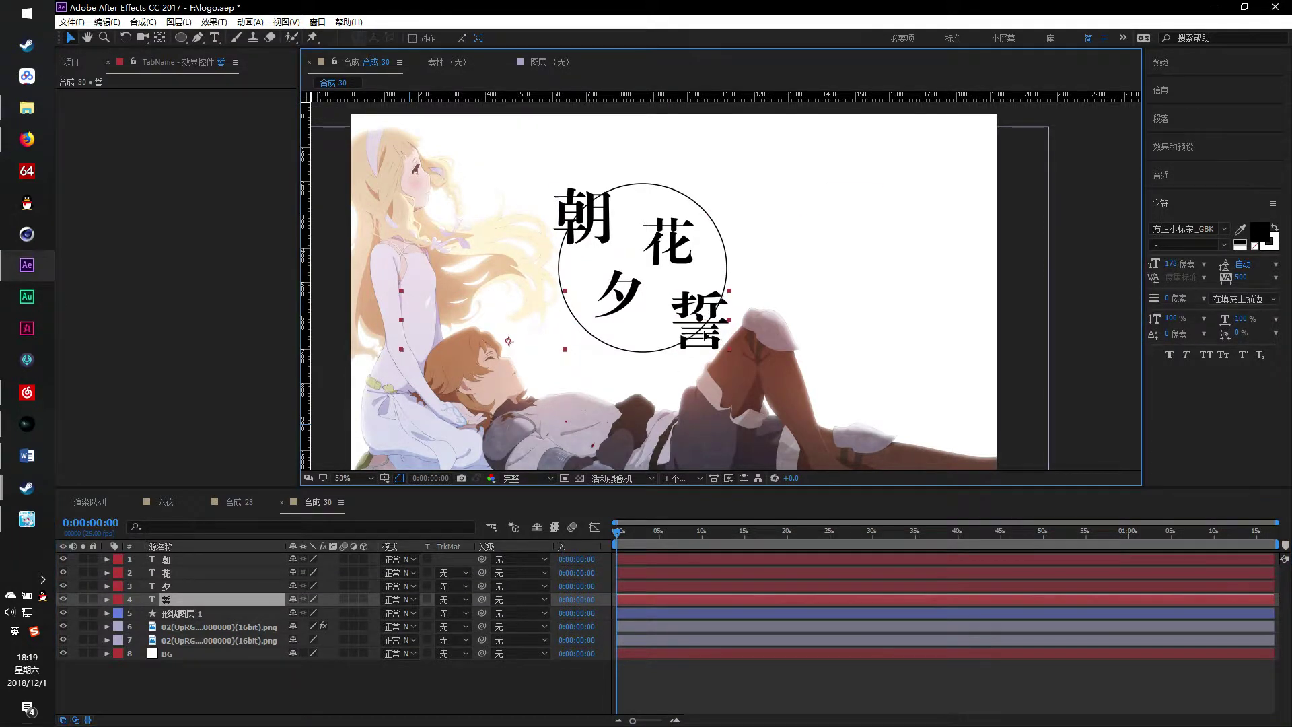
{"action": "left_click_drag", "start_coordinate": [704, 336], "coordinate": [704, 340]}
{"action": "key", "text": "Return"}
{"action": "left_click", "coordinate": [358, 665]}
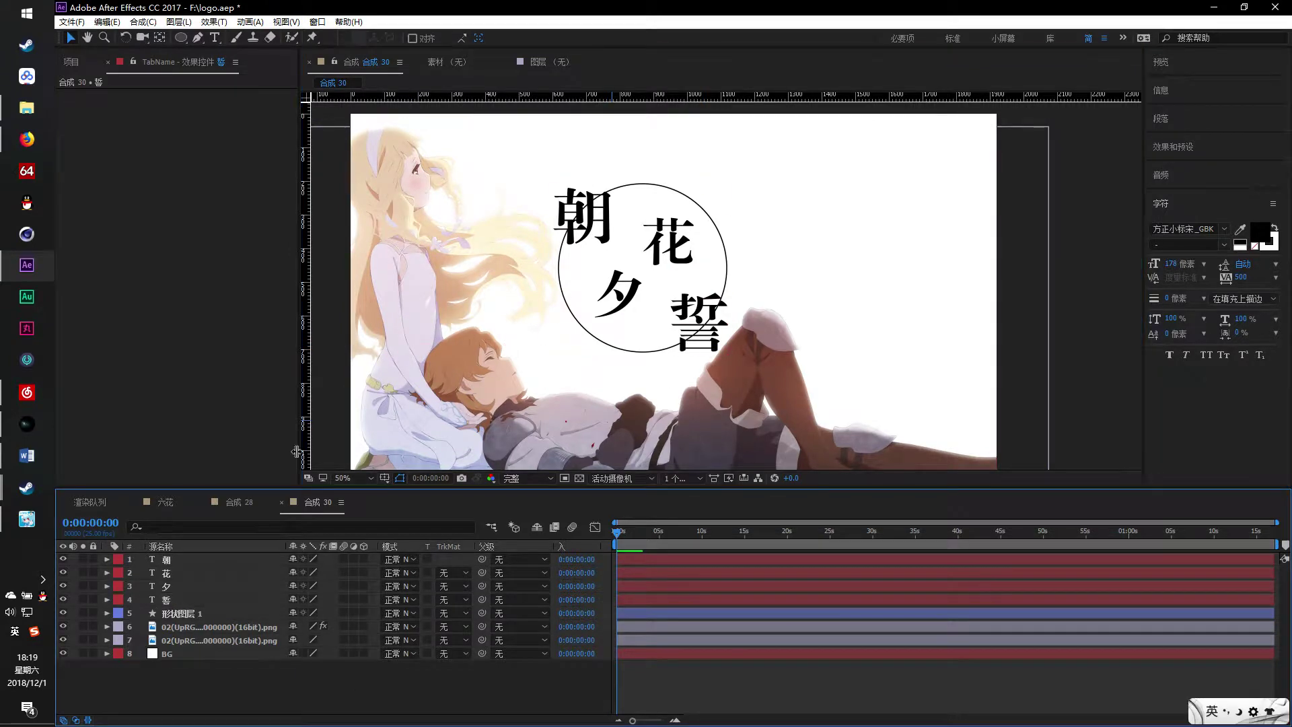
Copy the 在离别的清晨 and 装饰约定之花 text layers from 合成 28 into 合成 30
{"action": "left_click", "coordinate": [239, 502]}
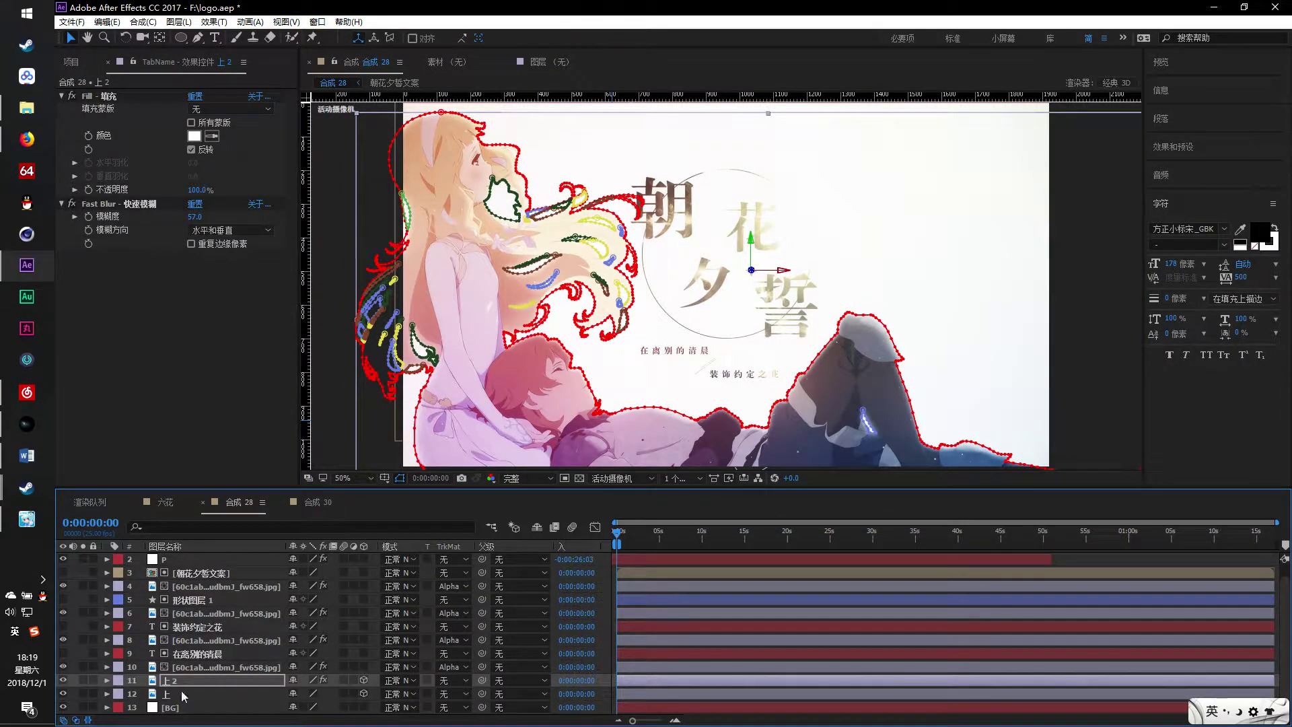
{"action": "left_click", "coordinate": [200, 654]}
{"action": "left_click", "coordinate": [207, 628], "text": "ctrl"}
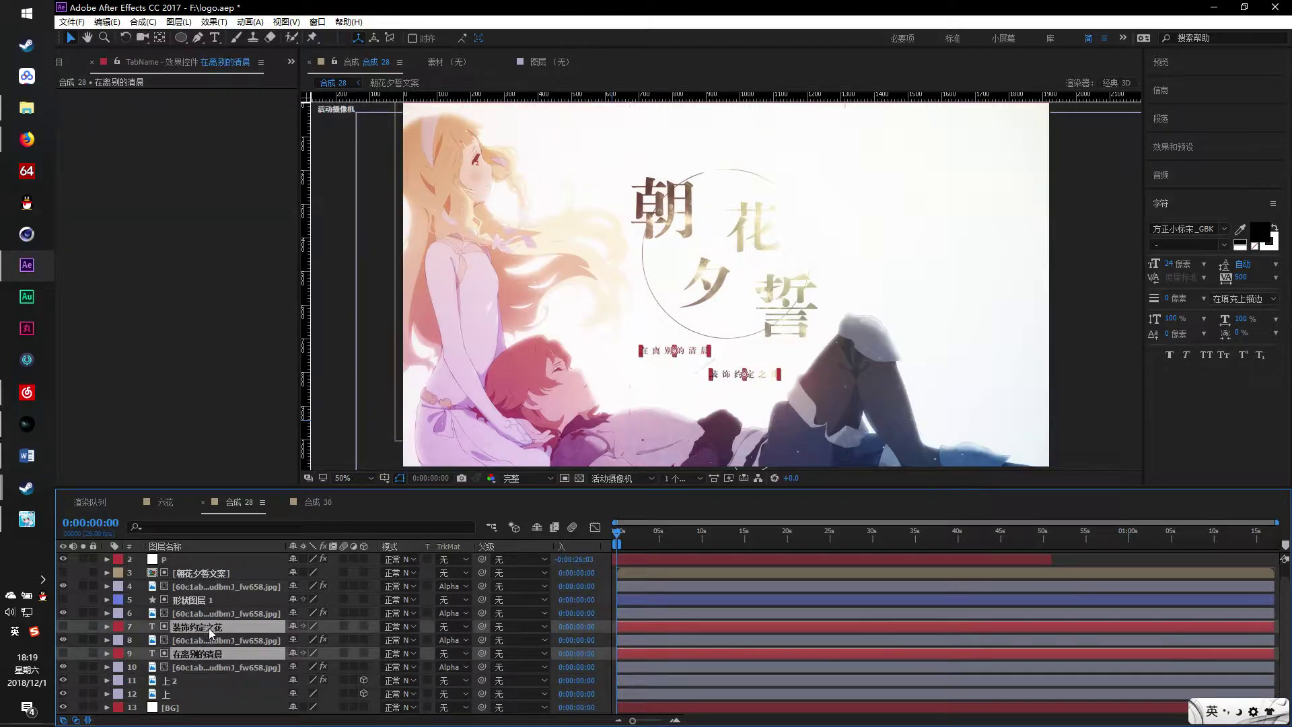
{"action": "left_click", "coordinate": [334, 503]}
{"action": "key", "text": "ctrl+v"}
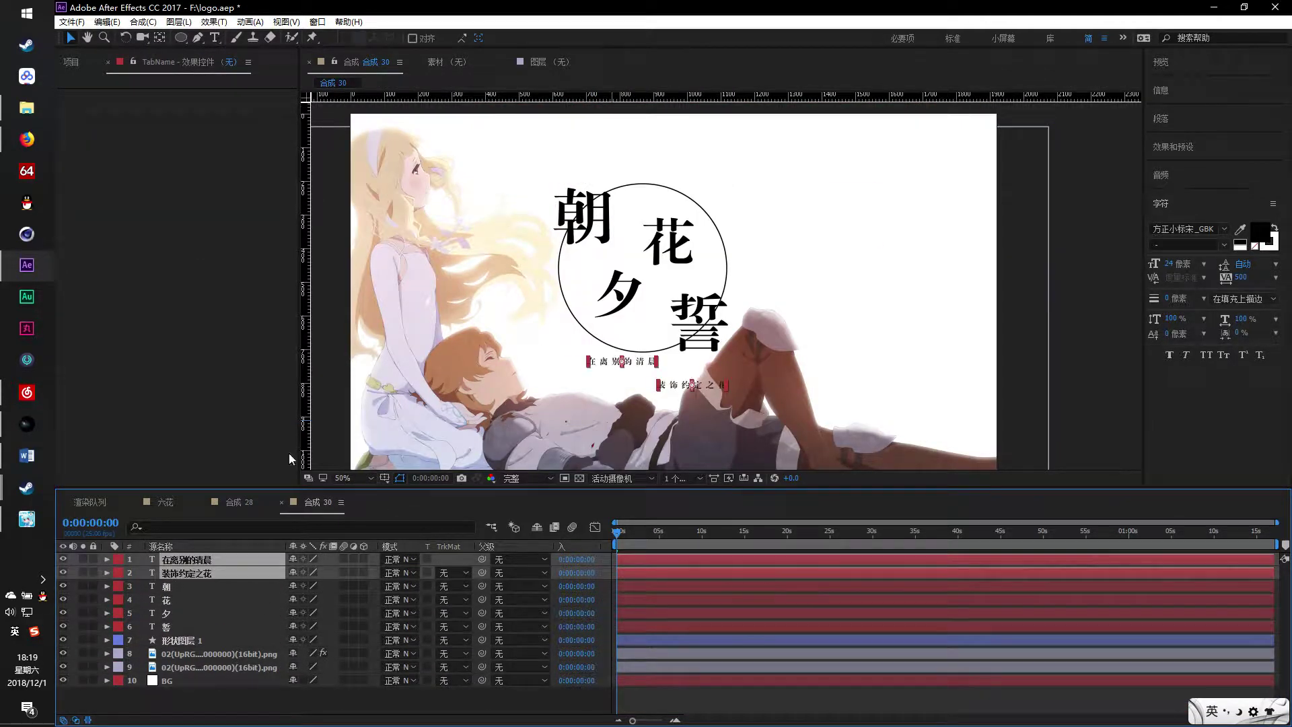
{"action": "key", "text": "space"}
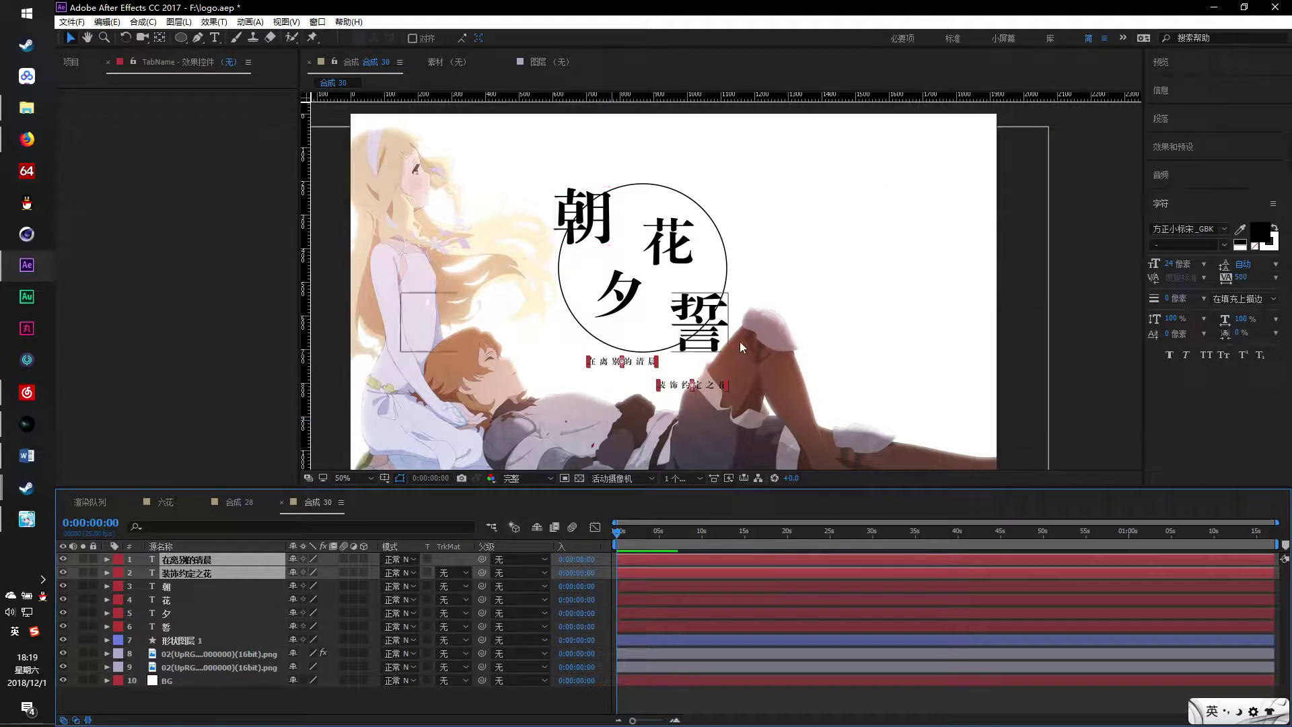
{"action": "key", "text": "space"}
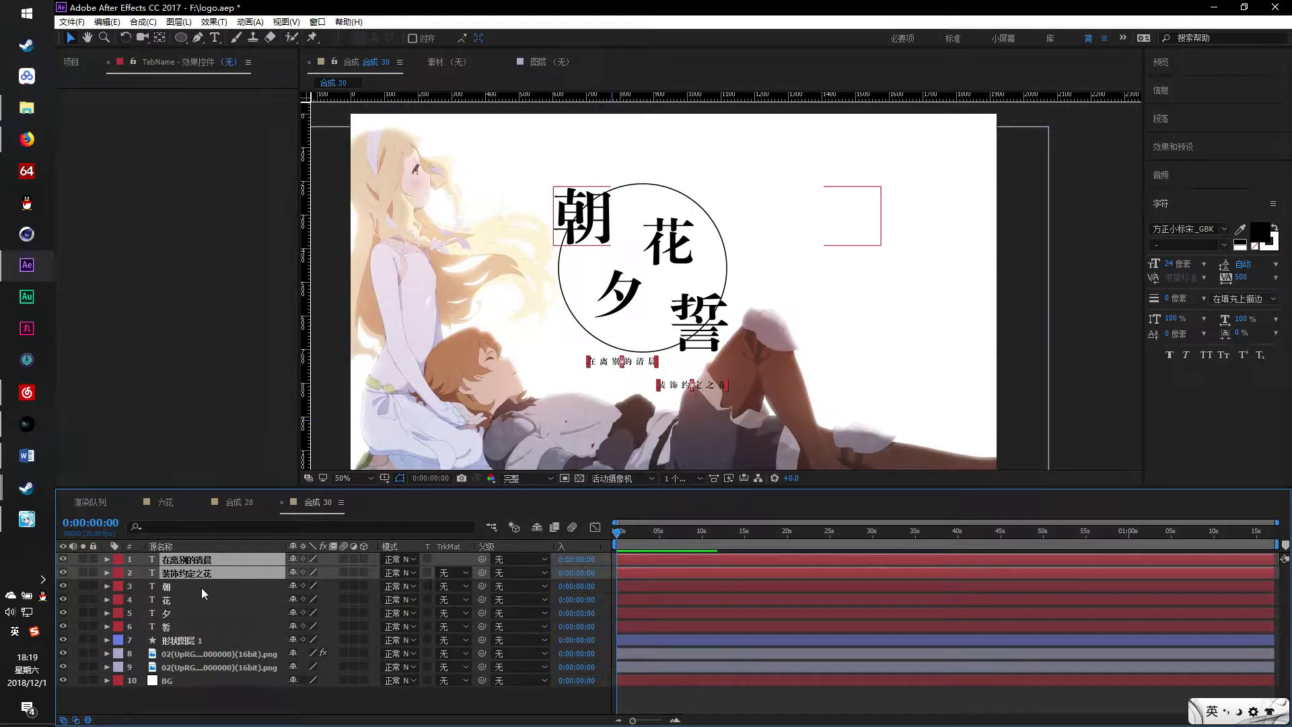
Move the circle, the four title characters and both caption lines together slightly up and to the right
{"action": "left_click", "coordinate": [189, 587]}
{"action": "left_click", "coordinate": [178, 632]}
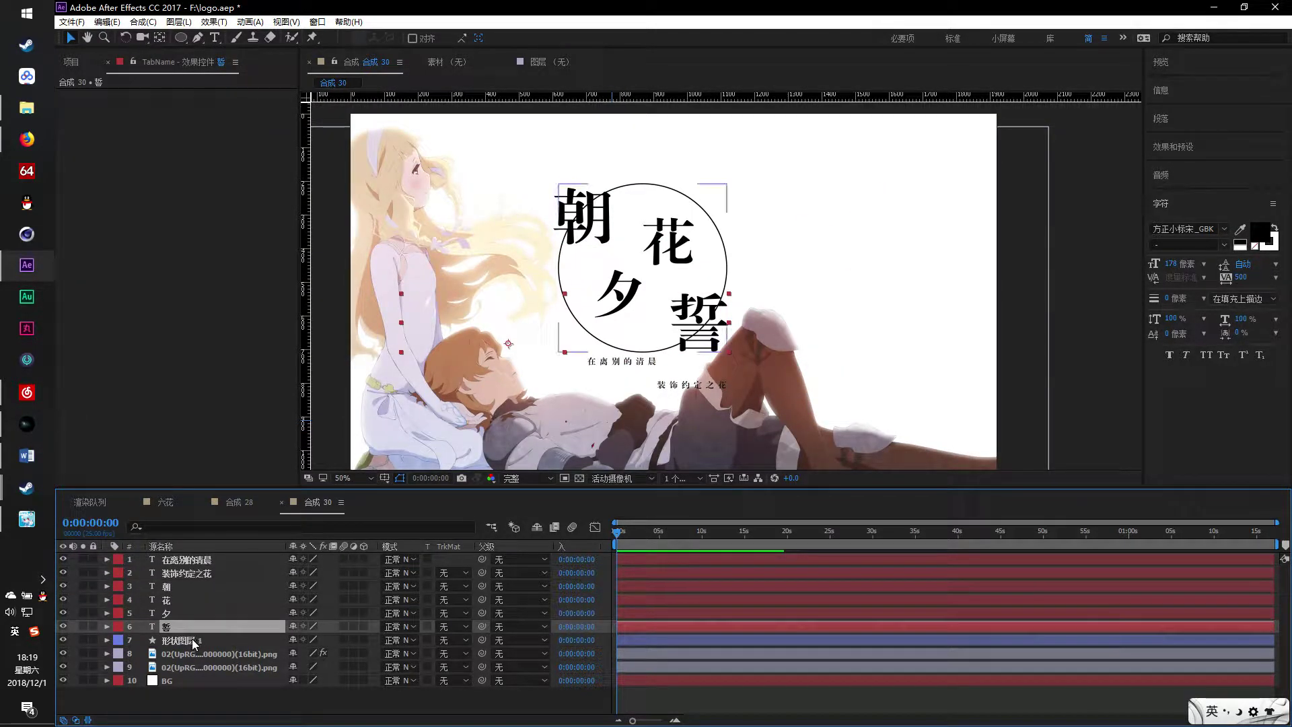
{"action": "left_click", "coordinate": [193, 640]}
{"action": "left_click", "coordinate": [198, 562], "text": "shift"}
{"action": "left_click_drag", "start_coordinate": [678, 274], "coordinate": [692, 252]}
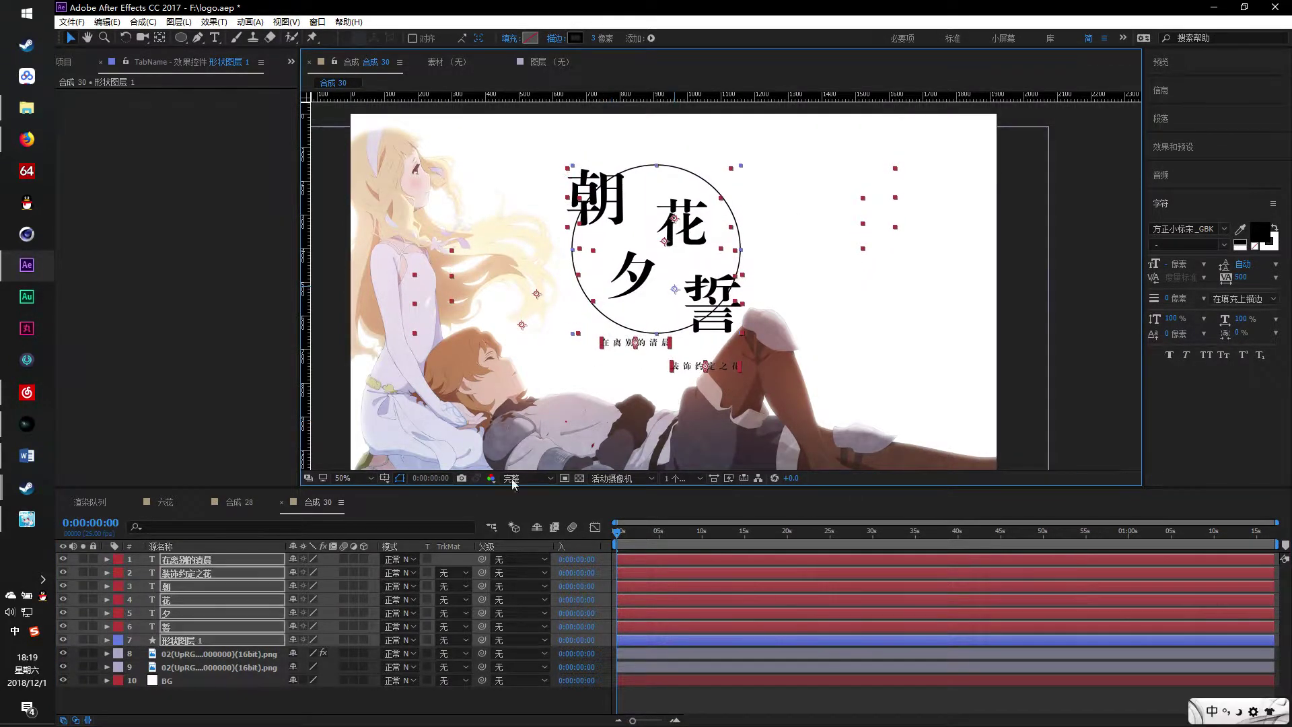
Shift the captions 在离别的清晨 and 装饰约定之花 together slightly left beneath the circle
{"action": "left_click", "coordinate": [202, 667]}
{"action": "left_click", "coordinate": [202, 559]}
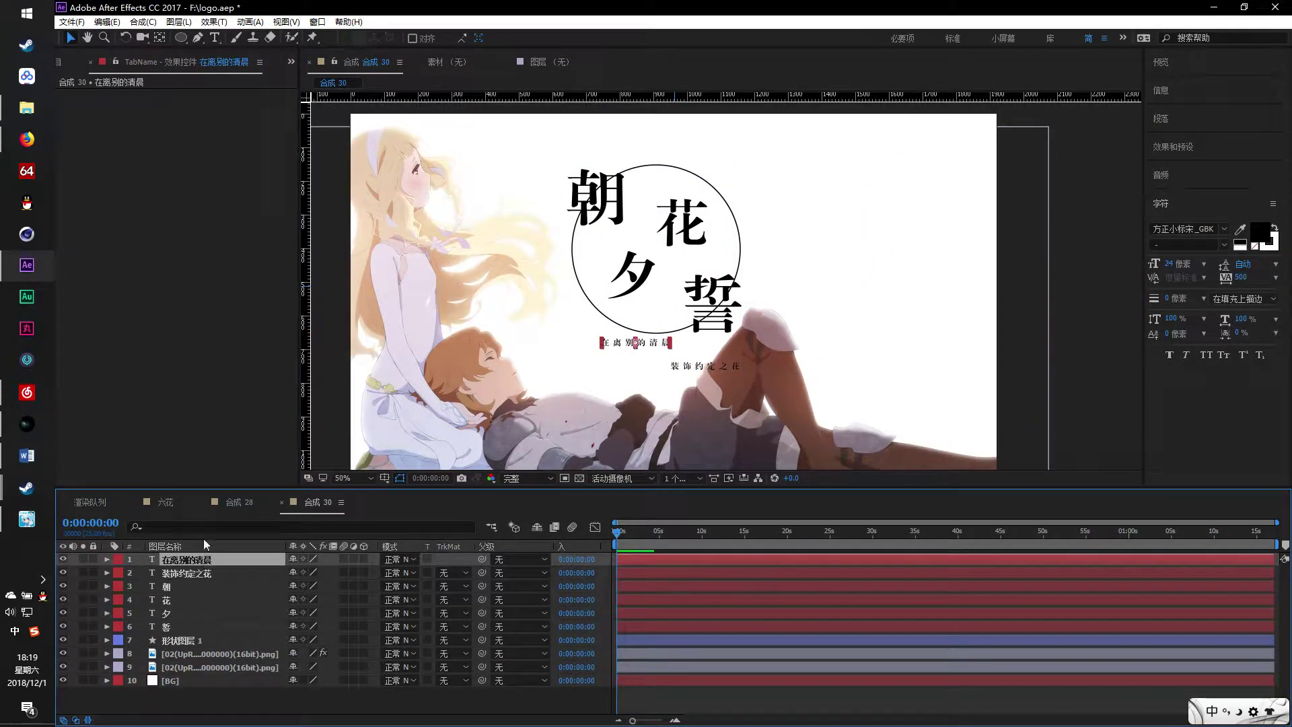
{"action": "left_click", "coordinate": [197, 573], "text": "shift"}
{"action": "left_click_drag", "start_coordinate": [694, 369], "coordinate": [668, 369]}
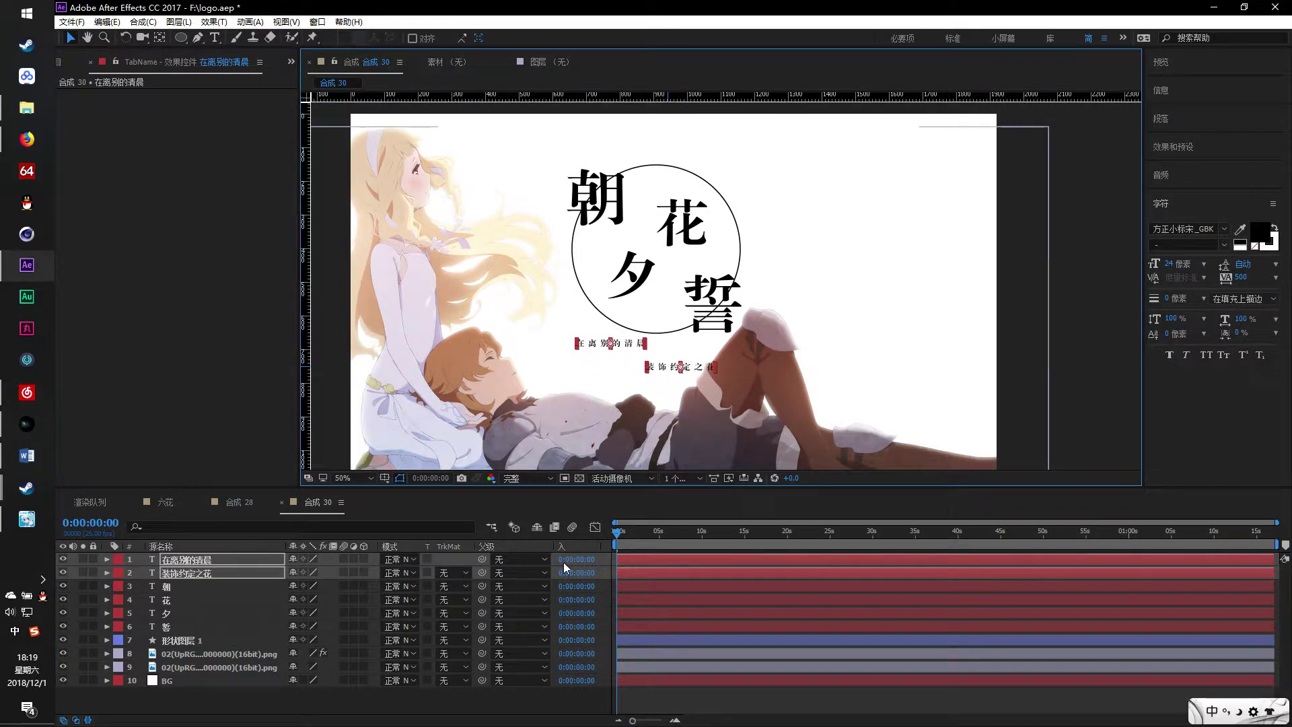
{"action": "left_click", "coordinate": [412, 694]}
{"action": "key", "text": "ctrl+s"}
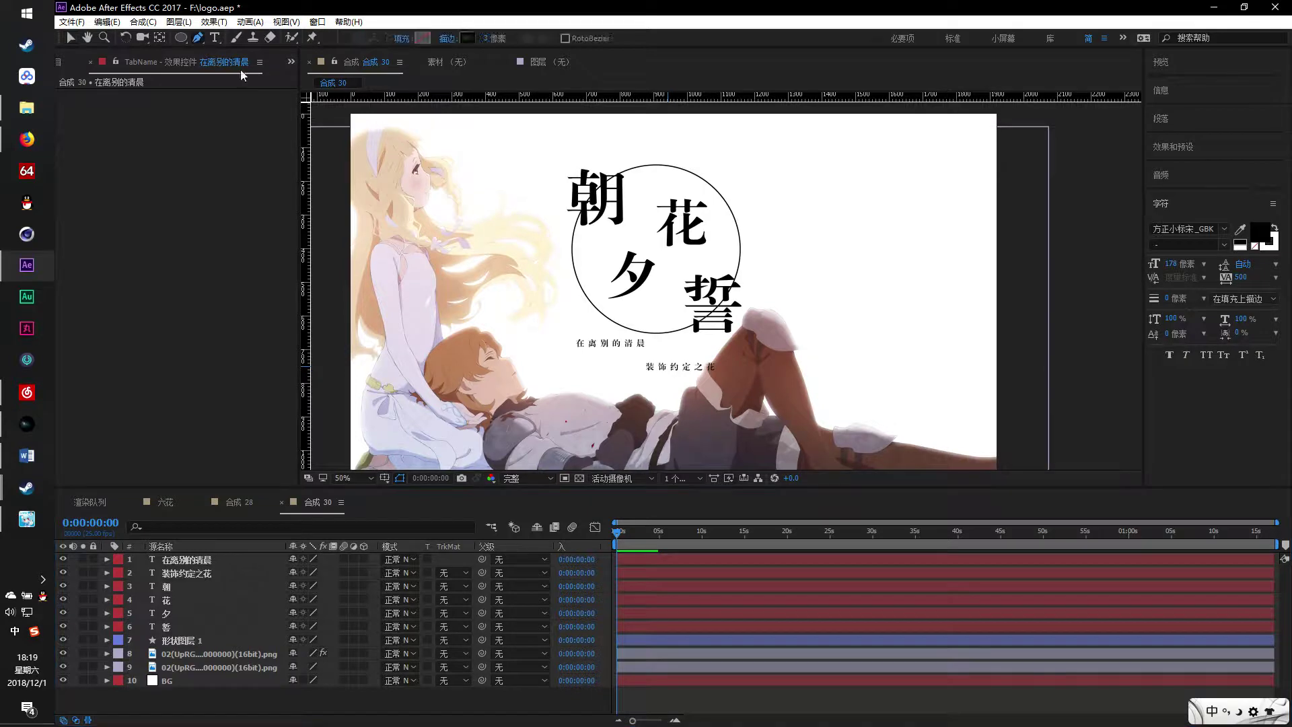
Draw a short diagonal line with the Pen tool between the two caption lines, slanting down to the left
{"action": "scroll", "coordinate": [675, 380], "scroll_direction": "up", "scroll_amount": 3}
{"action": "left_click_drag", "start_coordinate": [664, 316], "coordinate": [689, 333]}
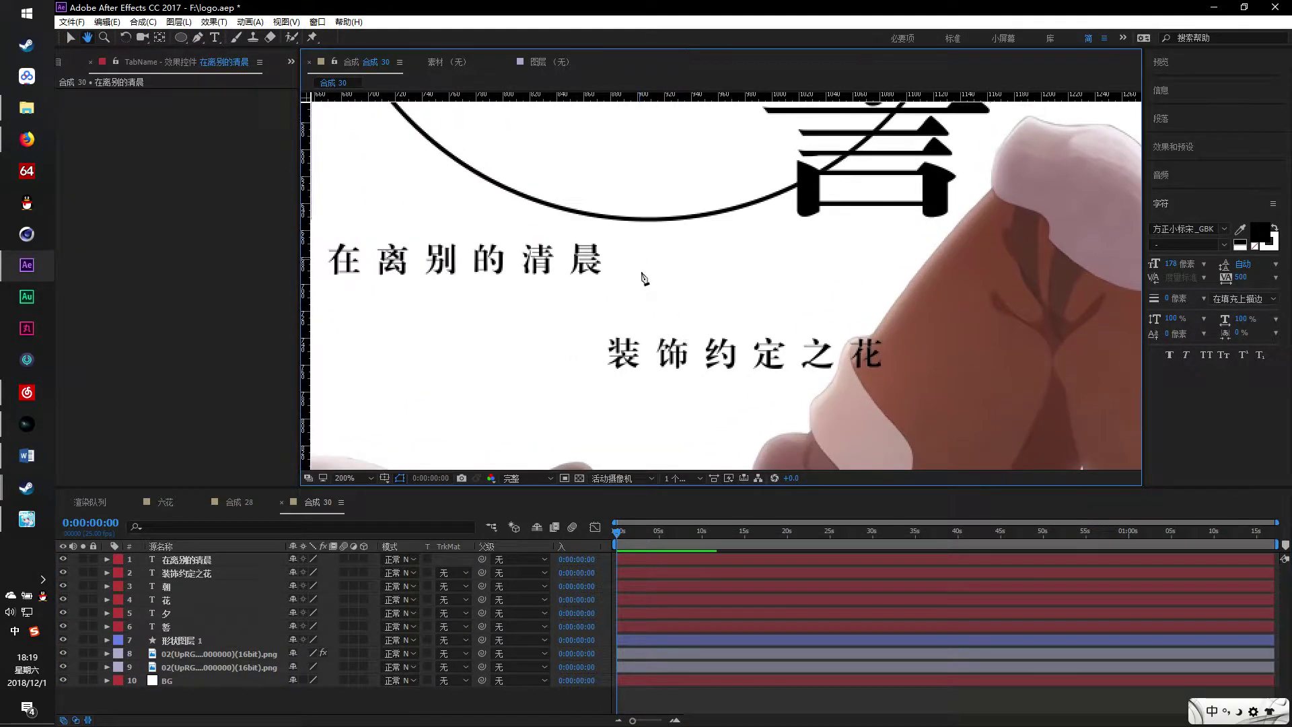
{"action": "key", "text": "g"}
{"action": "left_click", "coordinate": [635, 258]}
{"action": "left_click", "coordinate": [562, 342]}
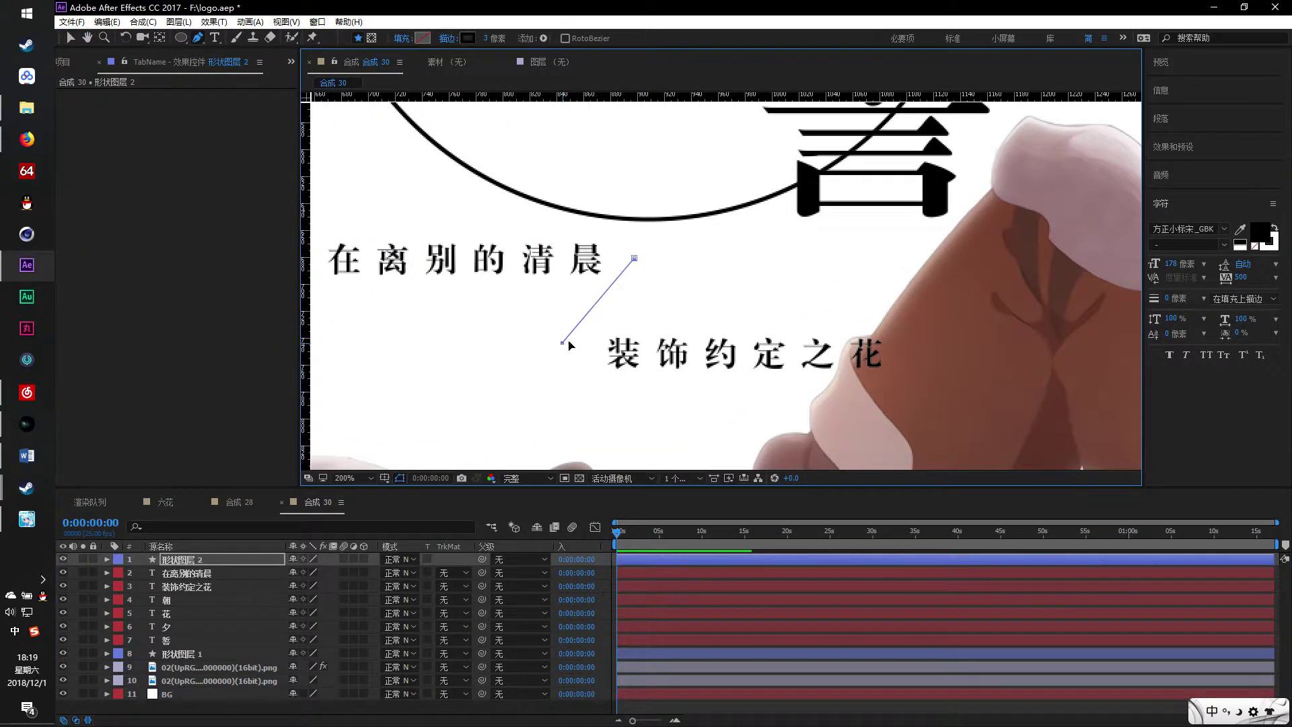
Thin the divider line's stroke to 0.3 px and shift its upper endpoint slightly right and down
{"action": "left_click", "coordinate": [106, 561]}
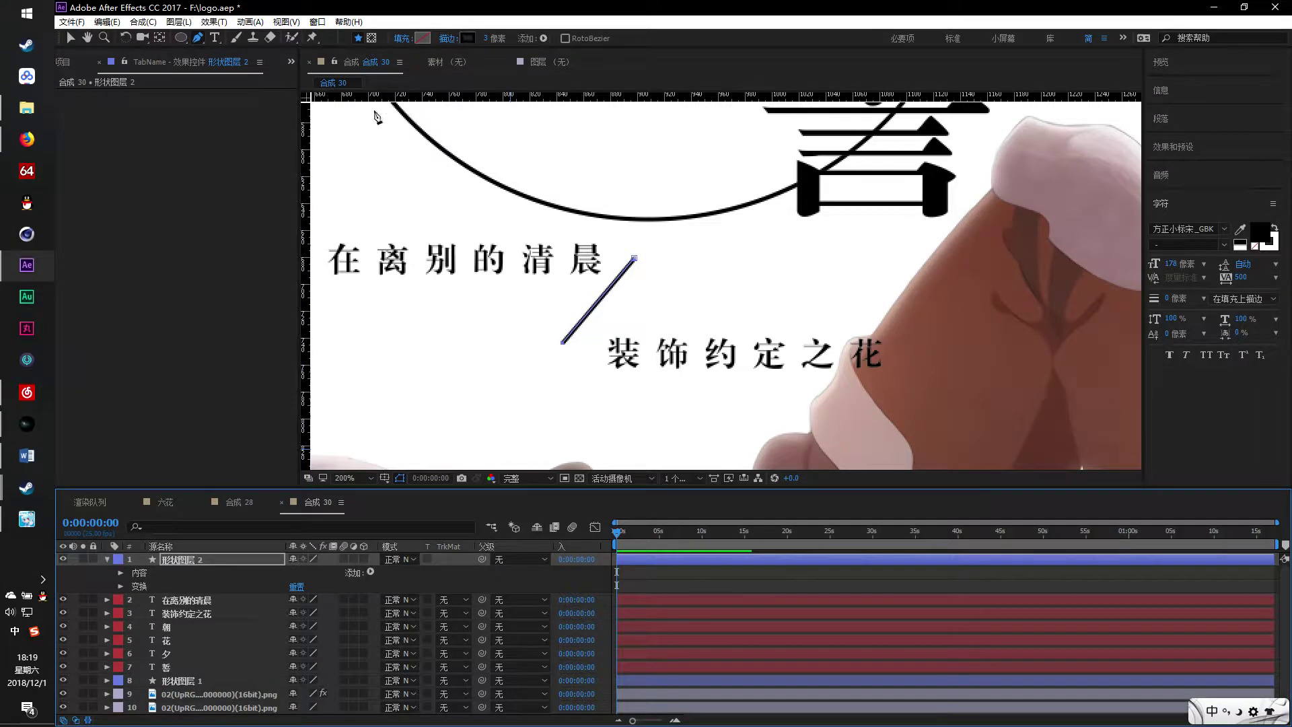
{"action": "left_click", "coordinate": [488, 42]}
{"action": "type", "text": "0."}
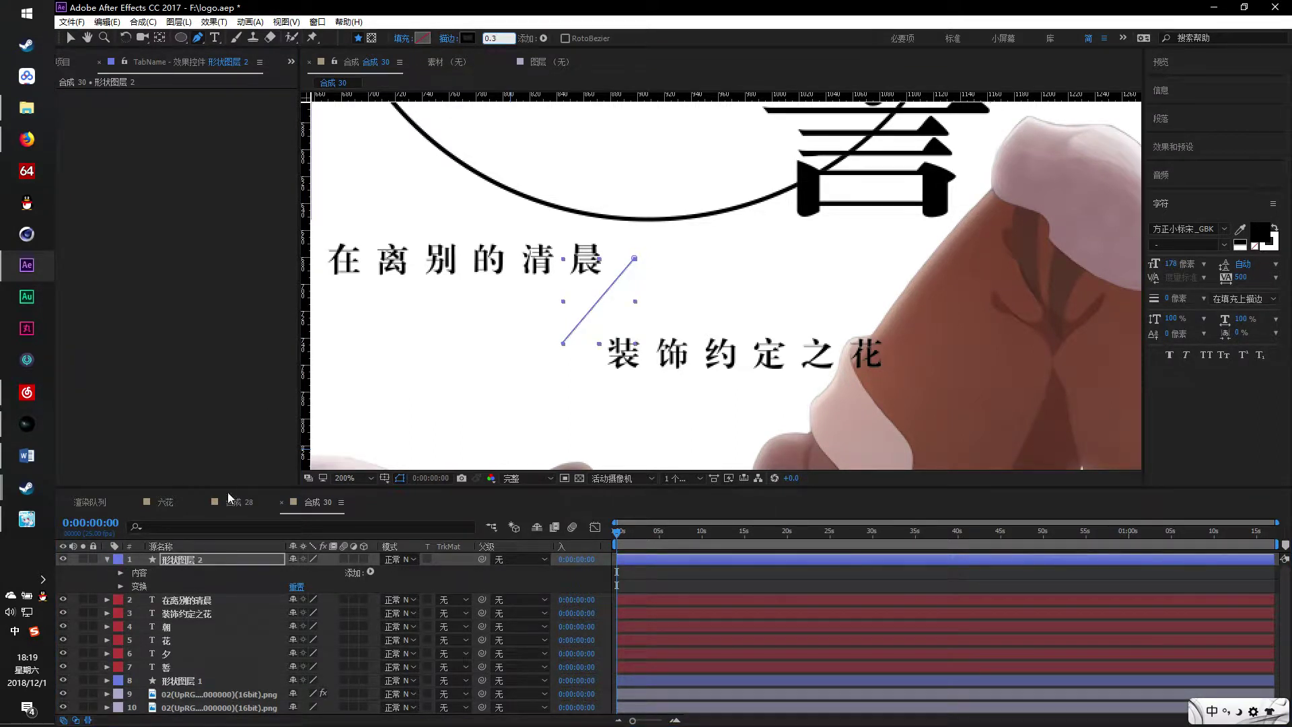
{"action": "left_click", "coordinate": [201, 602]}
{"action": "left_click", "coordinate": [200, 556]}
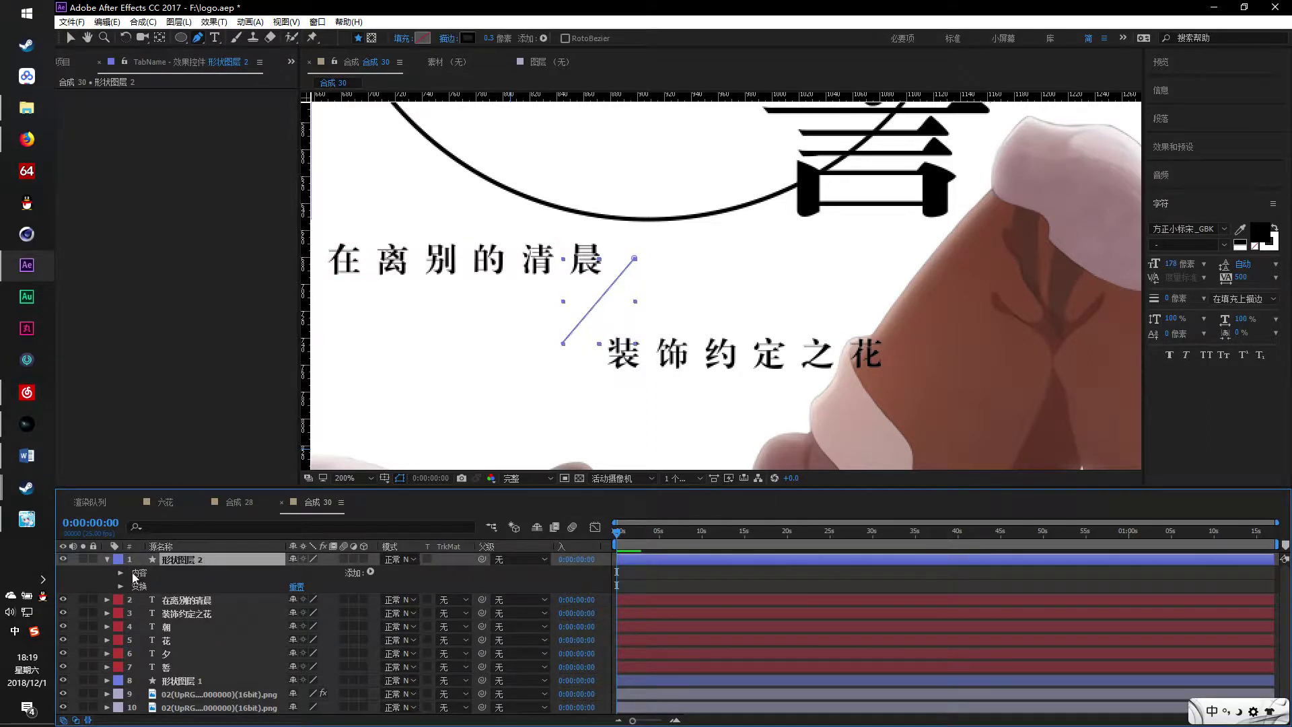
{"action": "left_click_drag", "start_coordinate": [635, 258], "coordinate": [644, 263]}
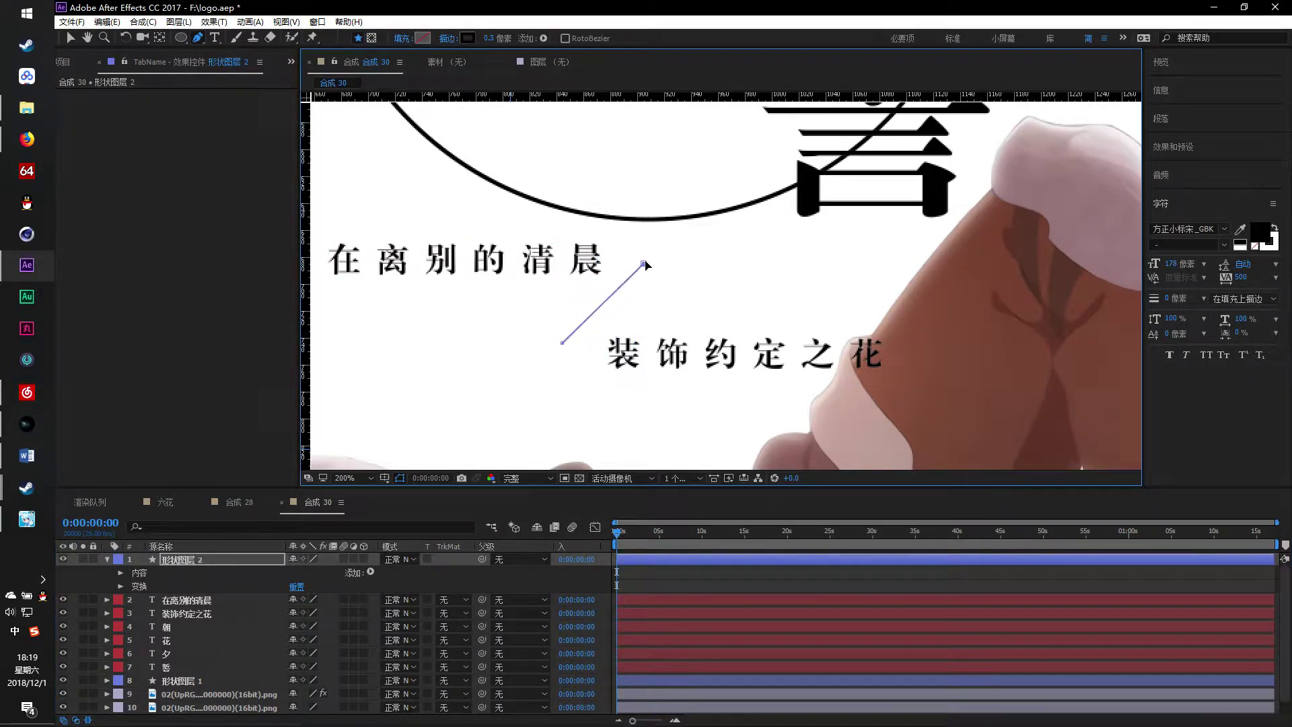
Duplicate the divider's shape group inside the 形状图层 2 layer and expand the copy's properties
{"action": "left_click", "coordinate": [121, 573]}
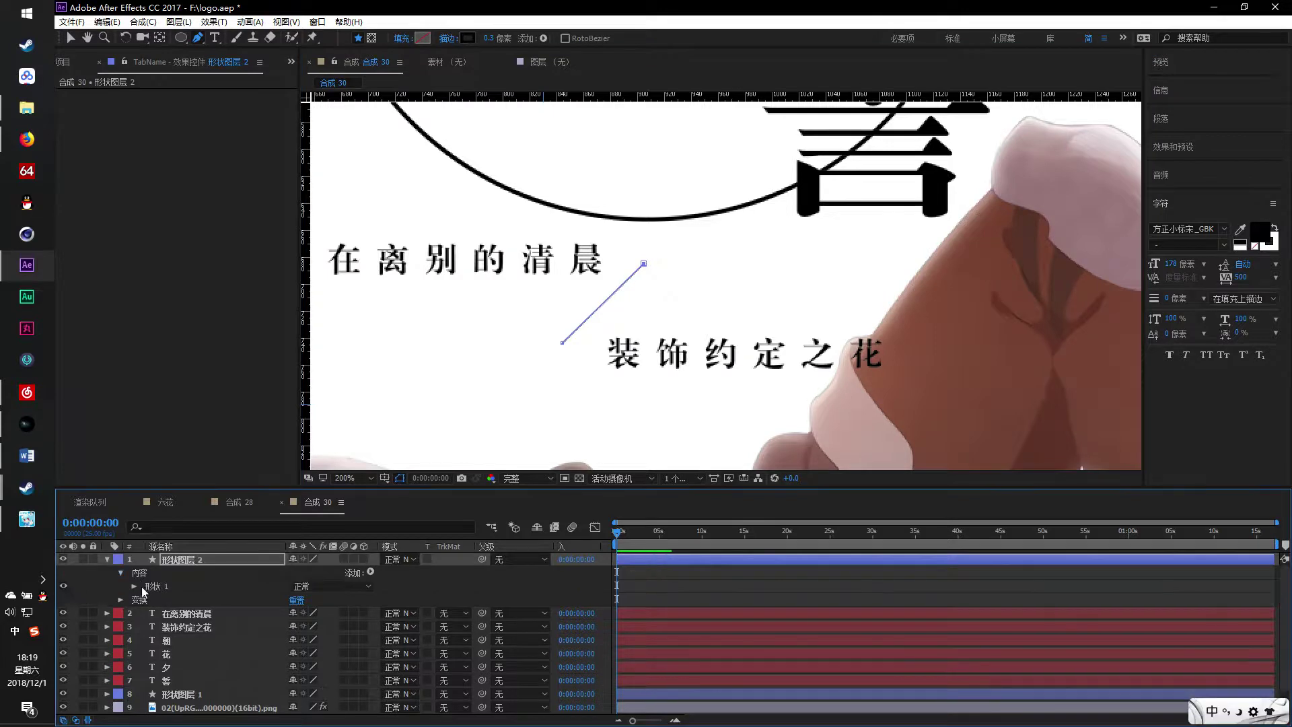
{"action": "left_click", "coordinate": [153, 586]}
{"action": "left_click", "coordinate": [134, 586]}
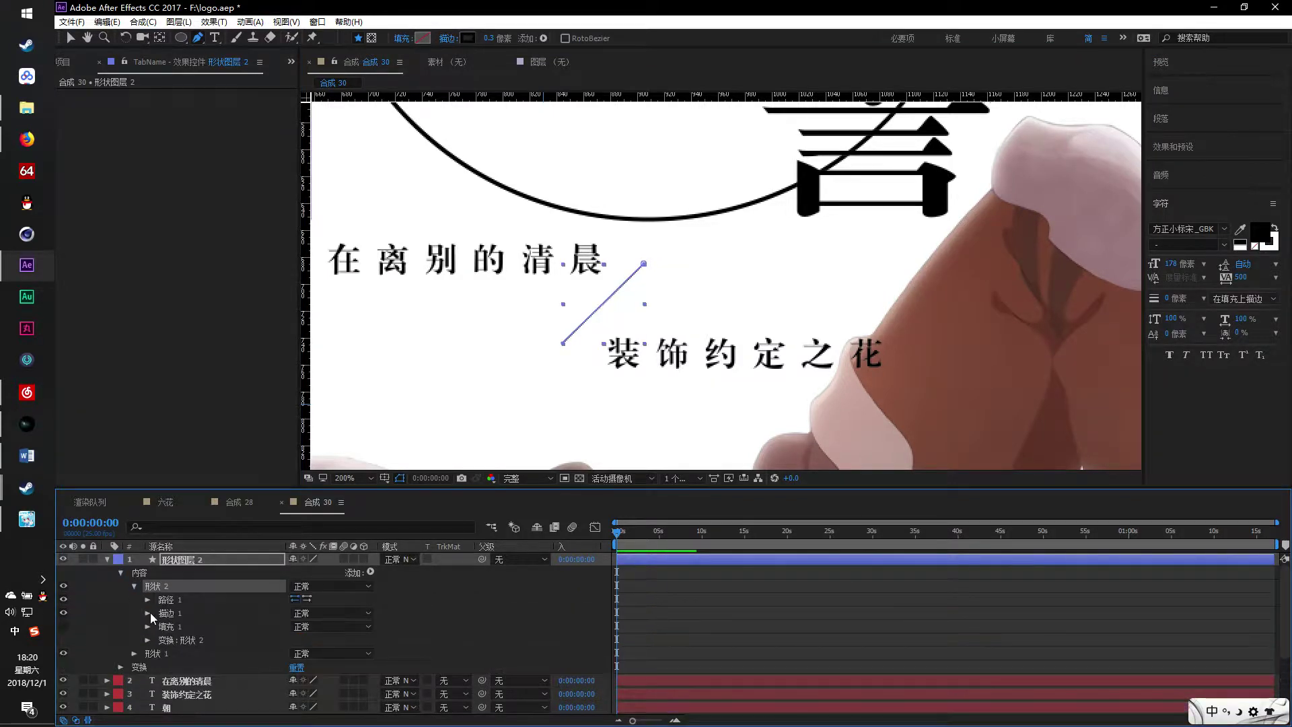
Offset the duplicated divider line parallel to the original by setting its group position to -13, 21
{"action": "left_click", "coordinate": [70, 39]}
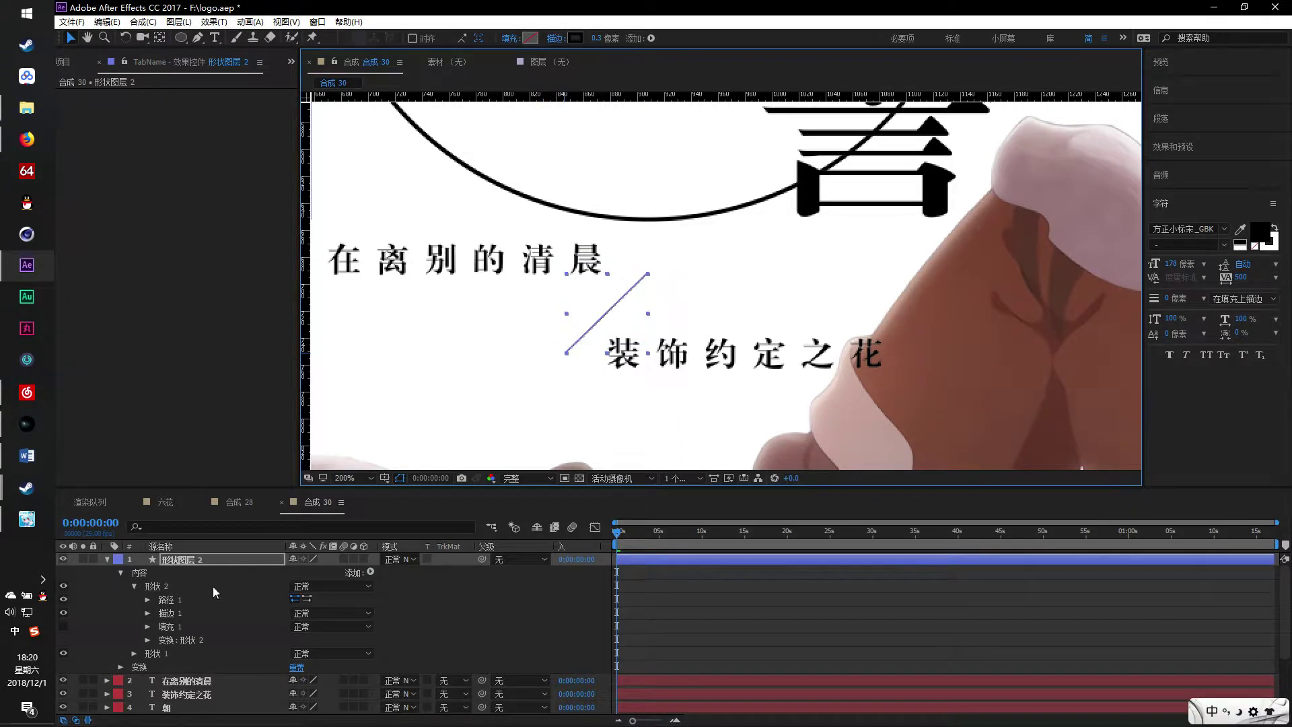
{"action": "left_click", "coordinate": [172, 599]}
{"action": "left_click", "coordinate": [148, 640]}
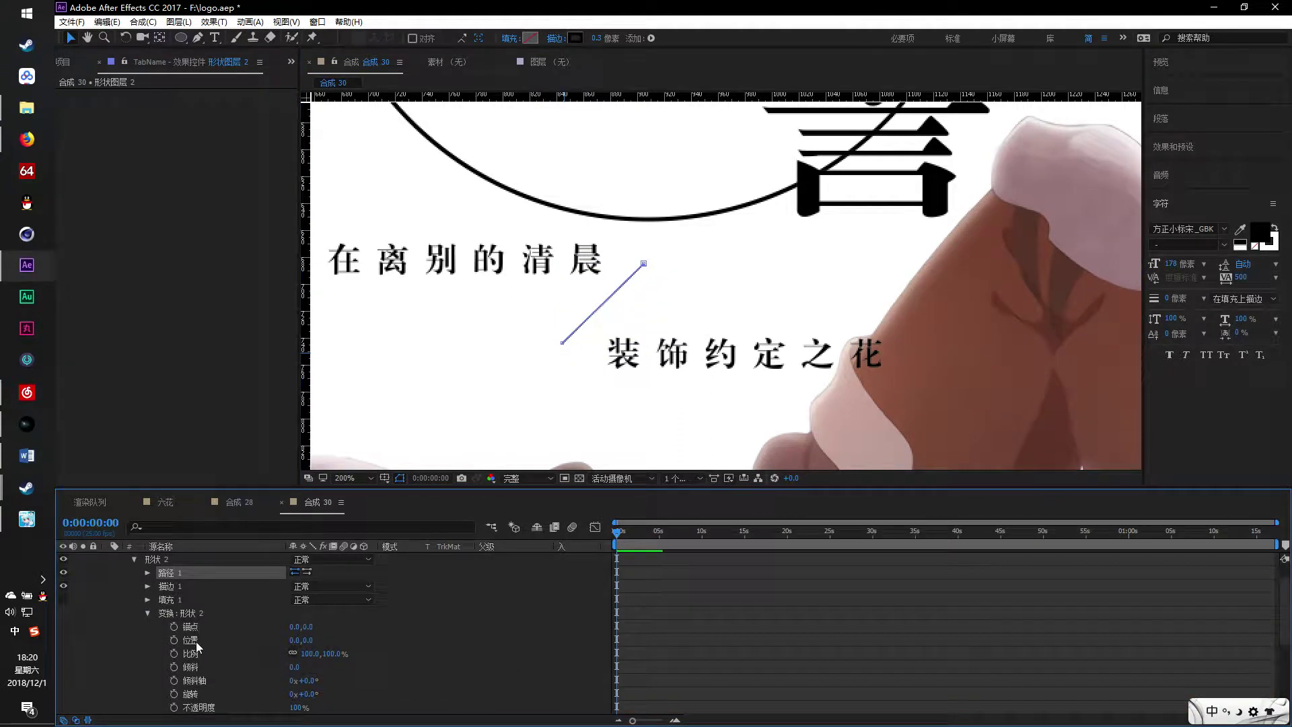
{"action": "left_click", "coordinate": [196, 641]}
{"action": "left_click_drag", "start_coordinate": [620, 314], "coordinate": [623, 340]}
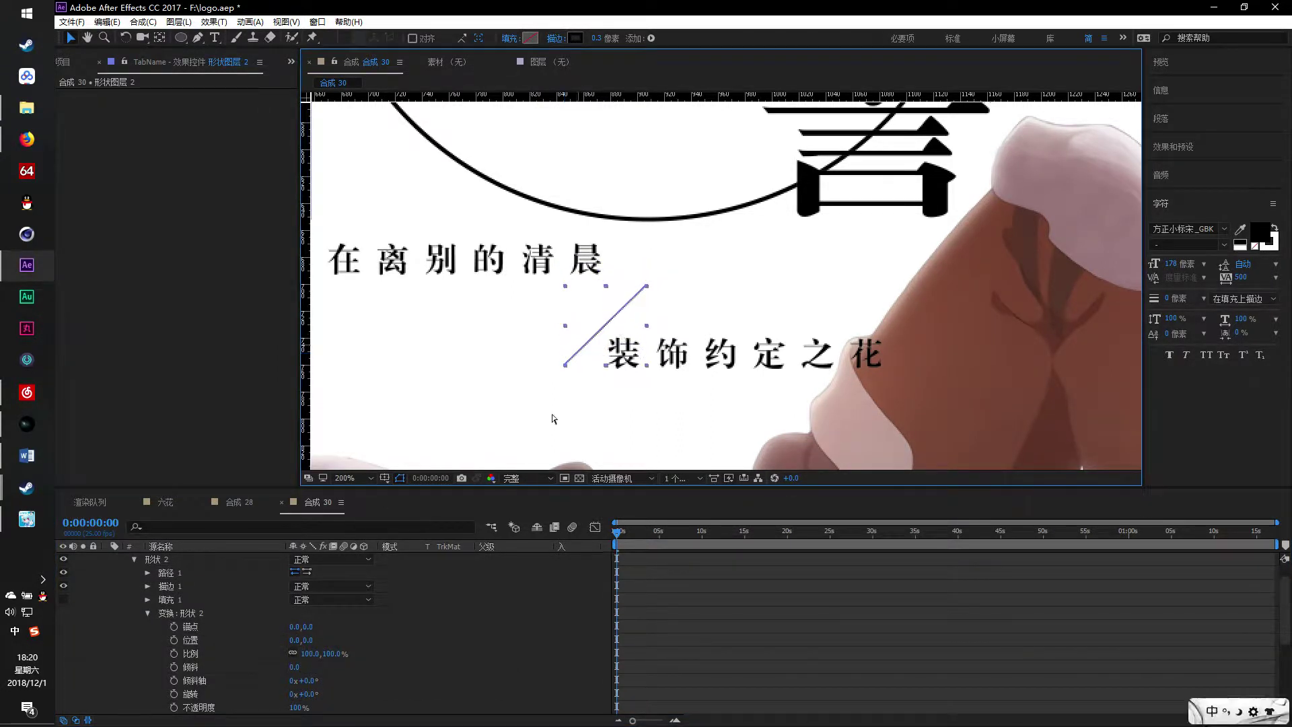
{"action": "key", "text": "ctrl+z"}
{"action": "left_click_drag", "start_coordinate": [304, 640], "coordinate": [331, 641]}
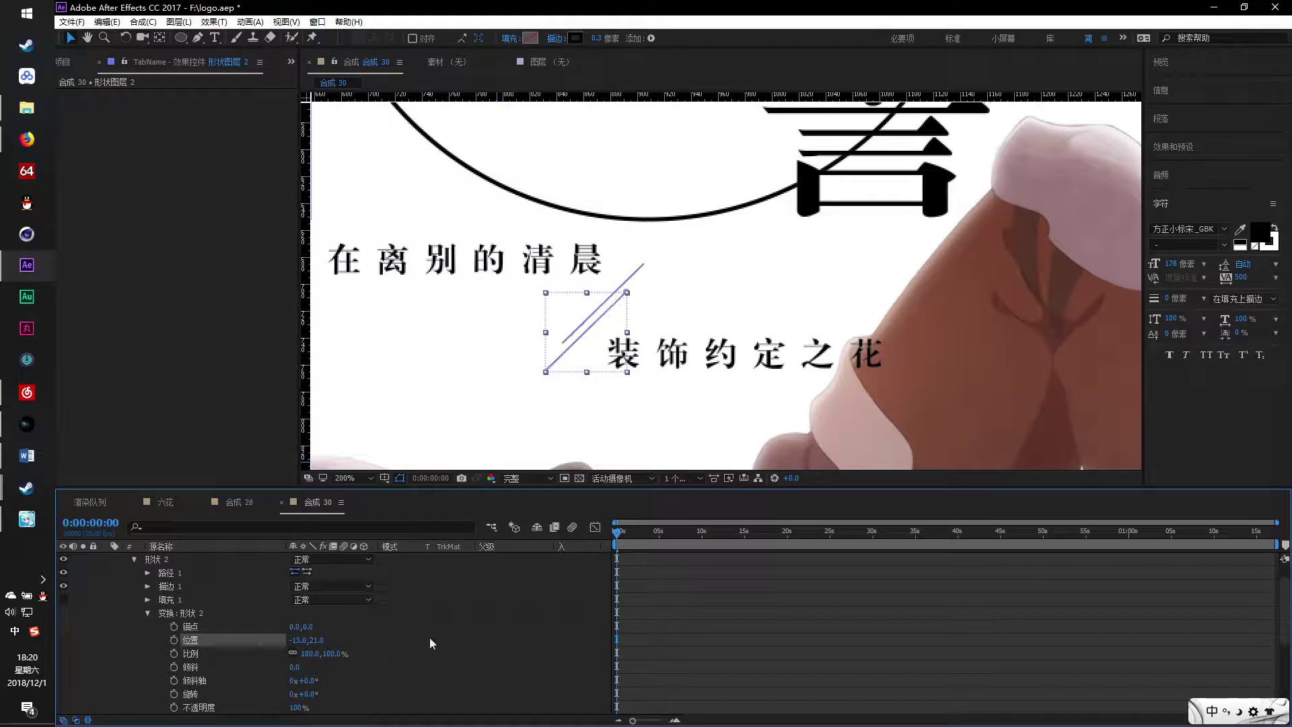
Move the circle, title characters, captions and divider lines together slightly up and left, and save the project
{"action": "key", "text": "comma"}
{"action": "scroll", "coordinate": [790, 309], "scroll_direction": "down", "scroll_amount": 2}
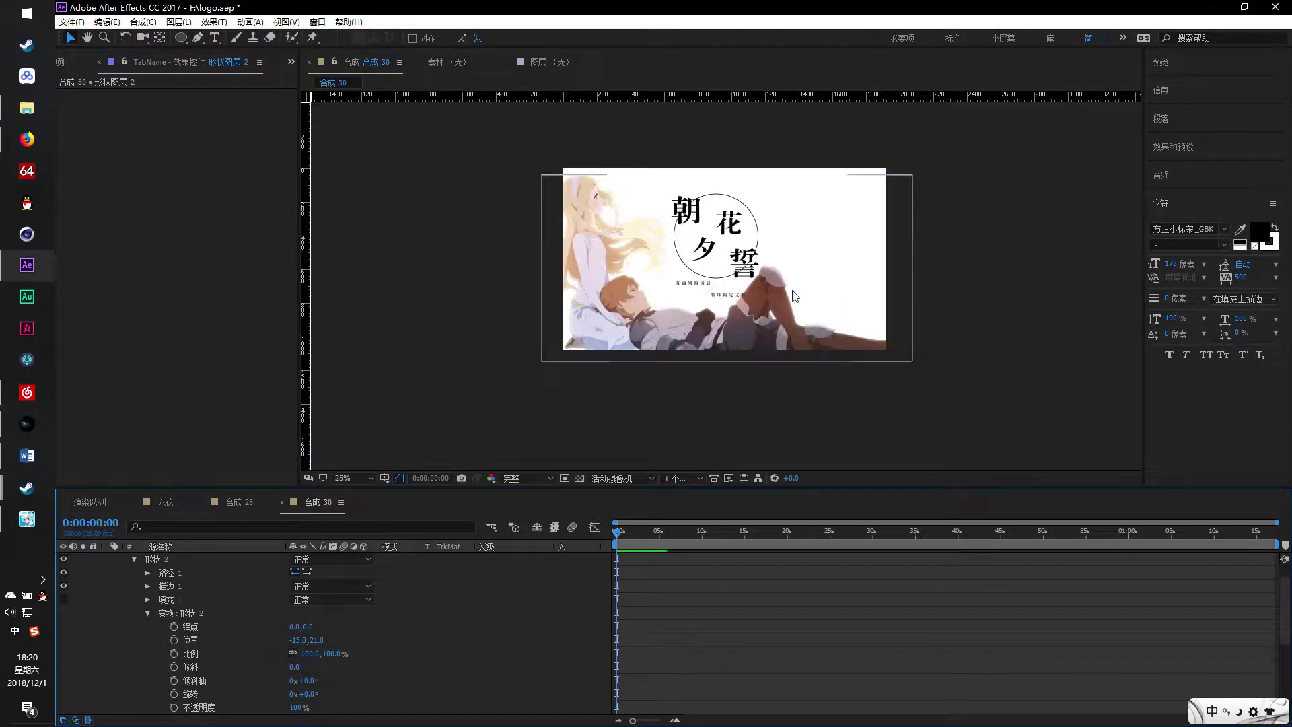
{"action": "left_click_drag", "start_coordinate": [791, 265], "coordinate": [783, 296]}
{"action": "scroll", "coordinate": [800, 288], "scroll_direction": "up", "scroll_amount": 1}
{"action": "scroll", "coordinate": [168, 598], "scroll_direction": "up", "scroll_amount": 1}
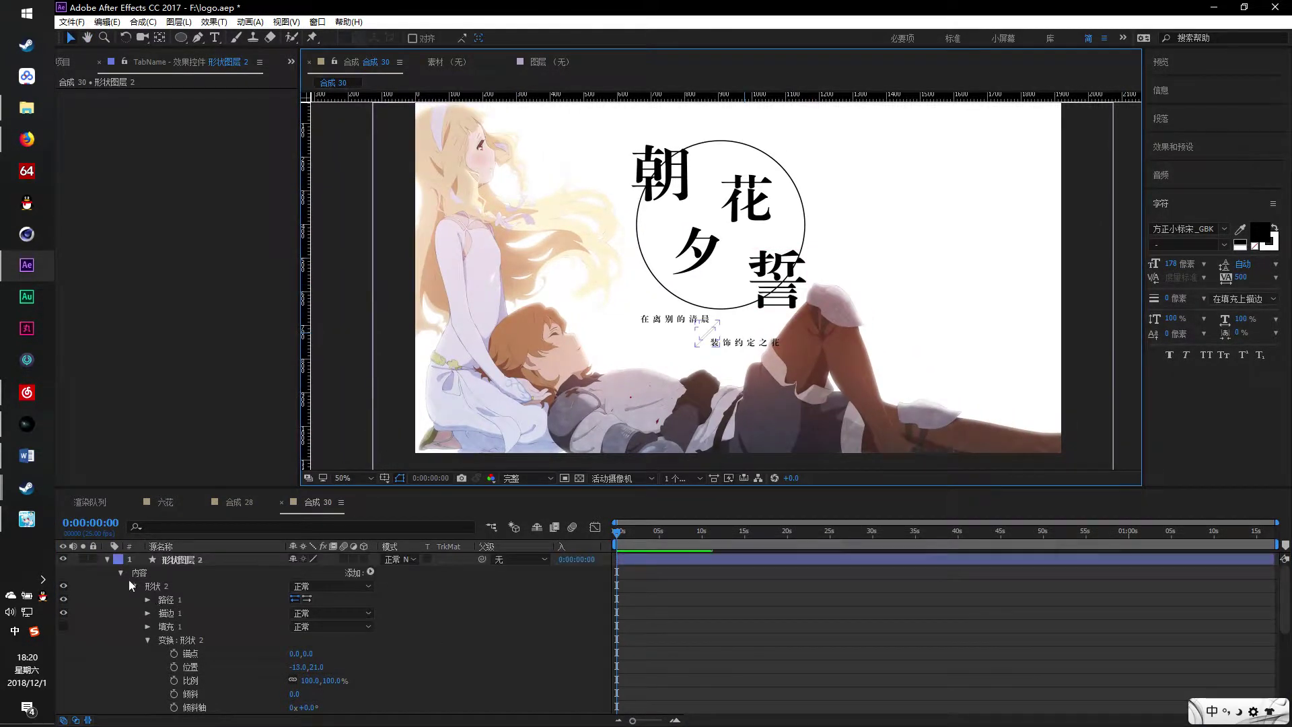
{"action": "left_click", "coordinate": [105, 558]}
{"action": "left_click", "coordinate": [180, 566]}
{"action": "left_click", "coordinate": [166, 639], "text": "shift"}
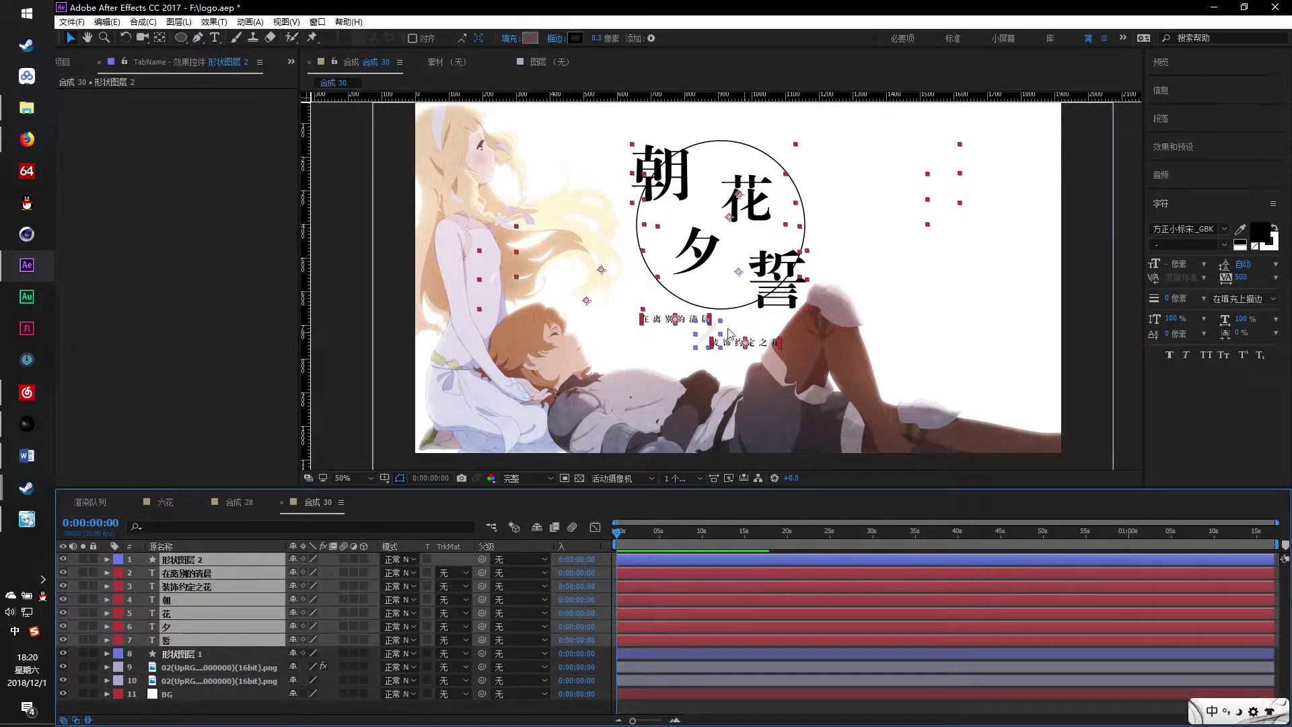
{"action": "left_click_drag", "start_coordinate": [733, 271], "coordinate": [708, 261]}
{"action": "key", "text": "ctrl+z"}
{"action": "left_click", "coordinate": [178, 653], "text": "ctrl"}
{"action": "key", "text": "ctrl+shift+c"}
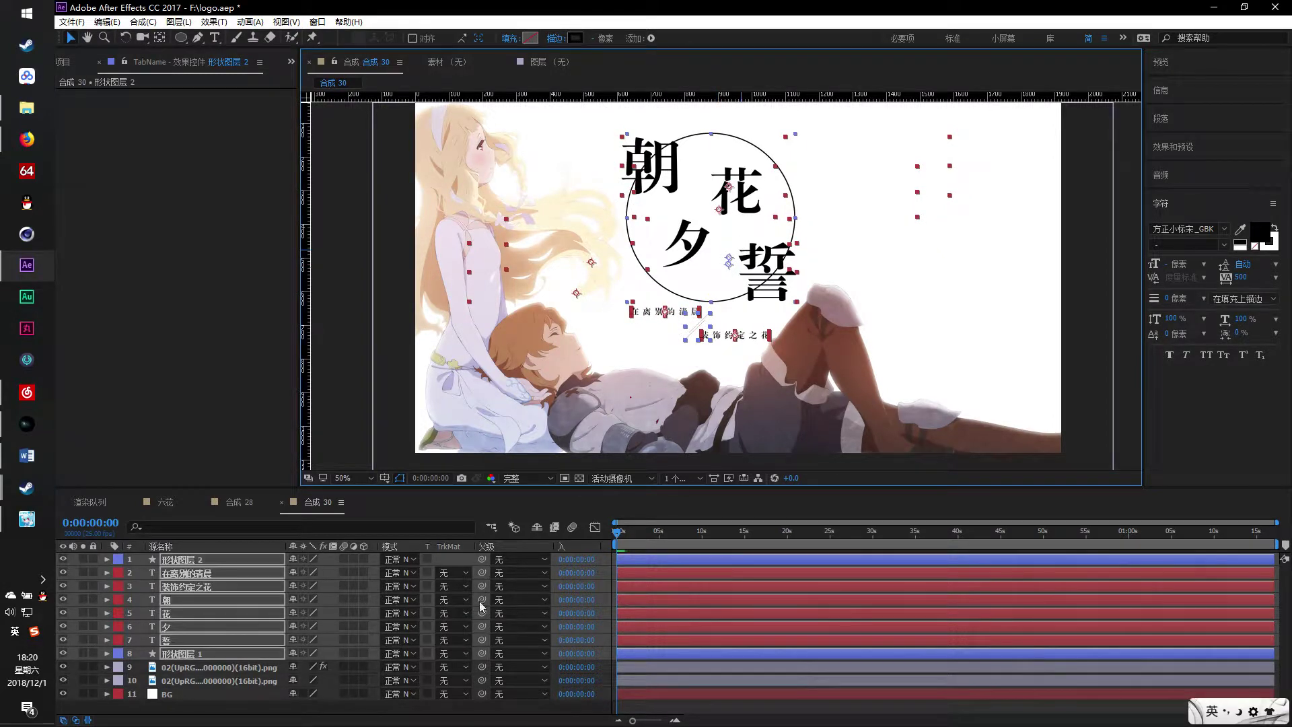
{"action": "left_click", "coordinate": [324, 715]}
{"action": "key", "text": "ctrl+s"}
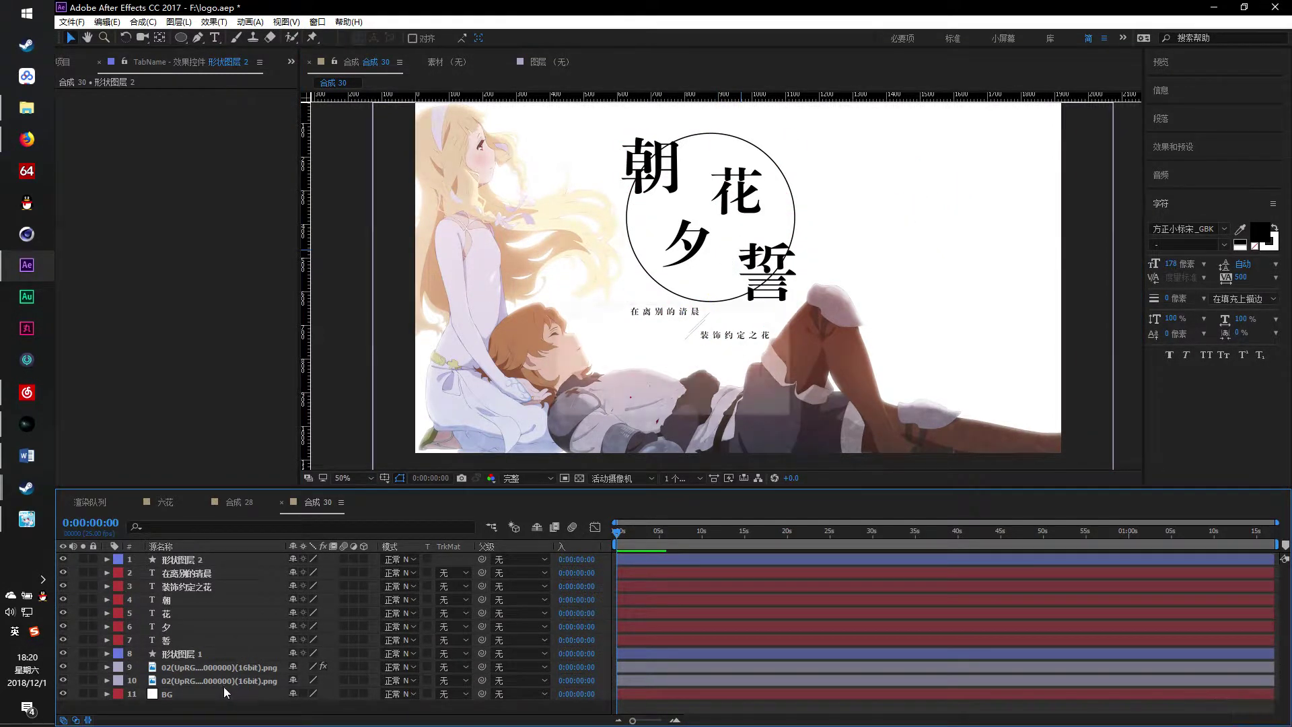
Create a white 1920 × 1080 solid layer named P粒子
{"action": "right_click", "coordinate": [236, 705]}
{"action": "mouse_move", "coordinate": [296, 575]}
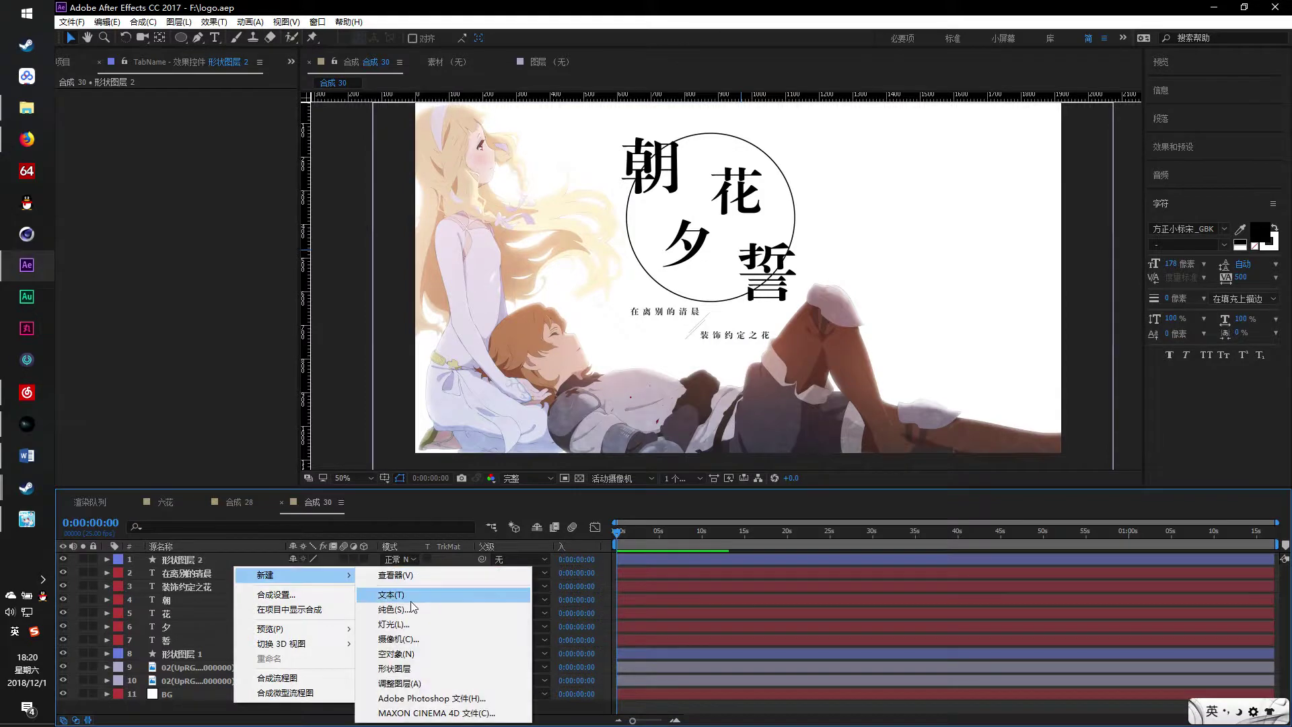
{"action": "left_click", "coordinate": [394, 609]}
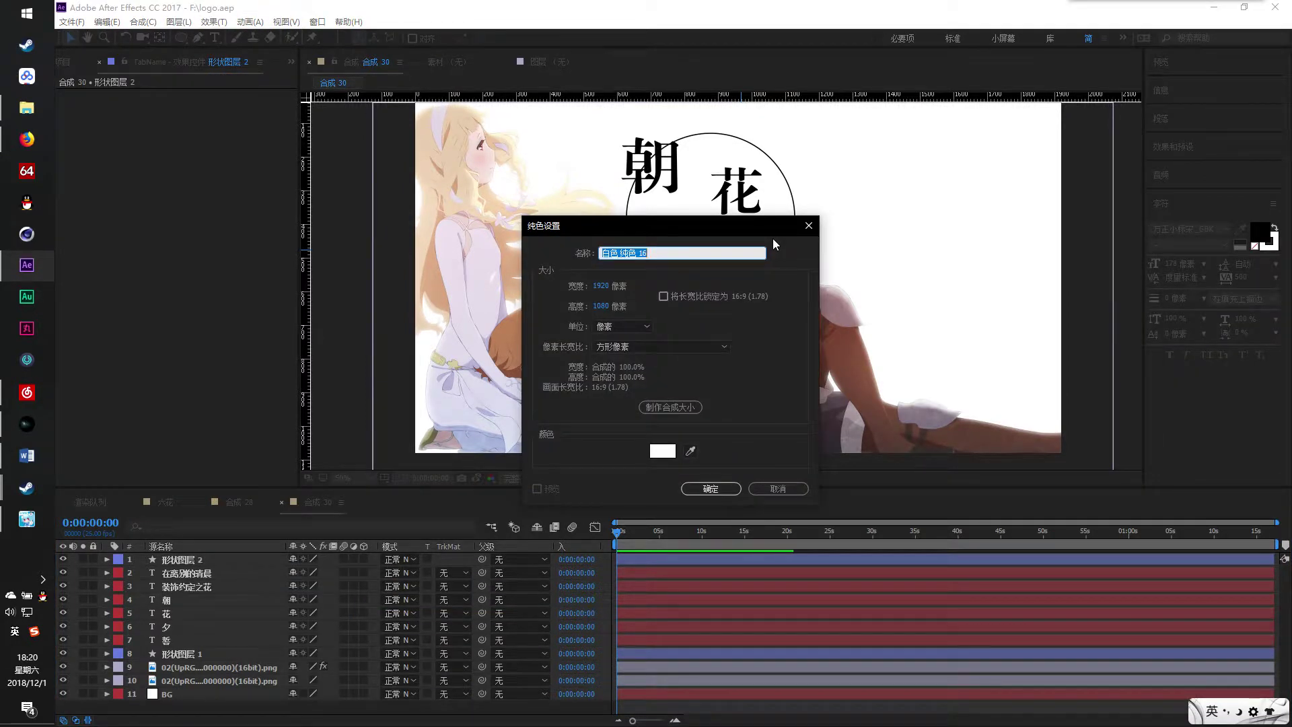
{"action": "key", "text": "Caps_Lock"}
{"action": "type", "text": "P"}
{"action": "key", "text": "Caps_Lock"}
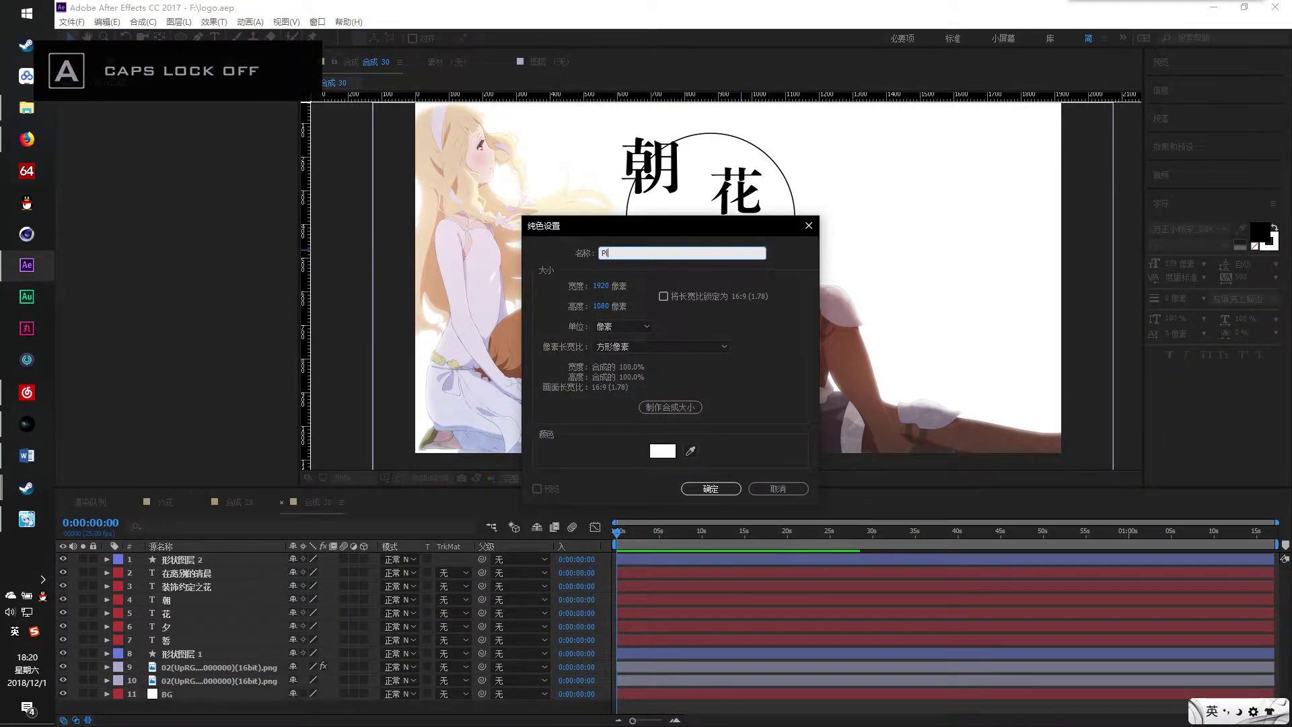
{"action": "key", "text": "Caps_Lock"}
{"action": "key", "text": "Caps_Lock"}
{"action": "type", "text": "粒子"}
{"action": "left_click", "coordinate": [702, 491]}
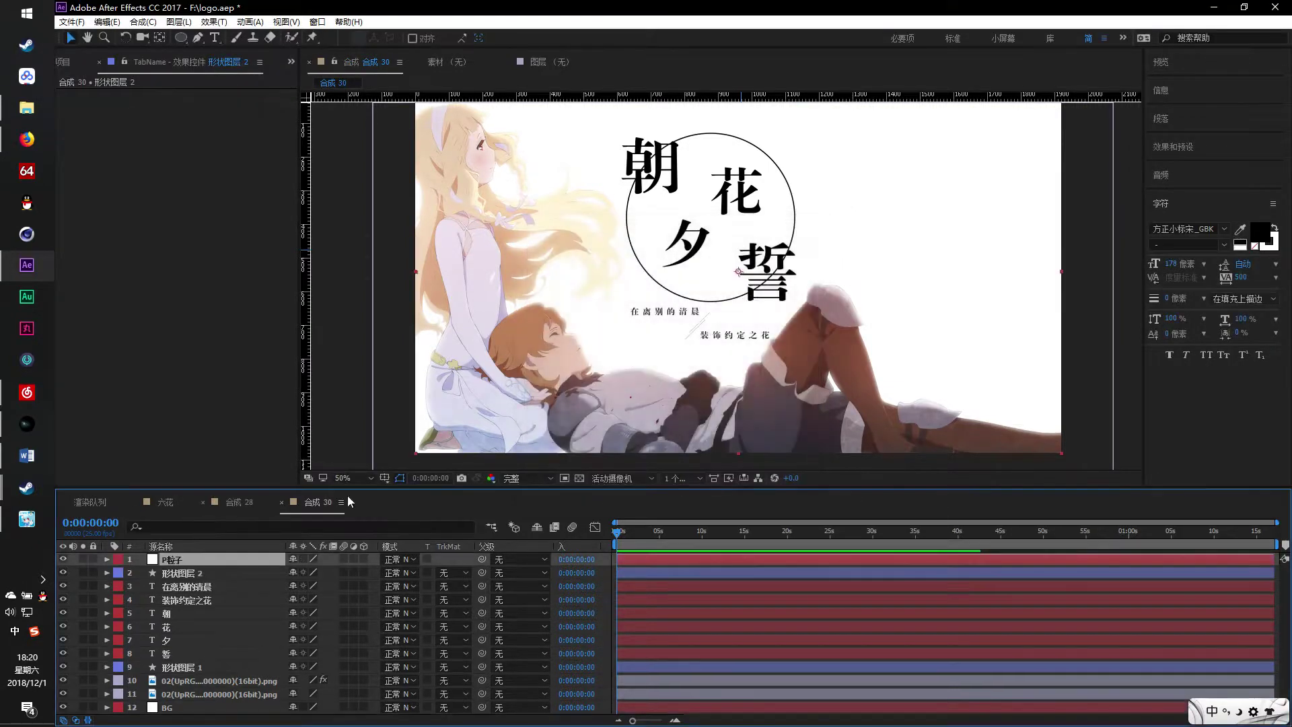
Find the Trapcode Particular effect by searching for par and apply it to the P粒子 layer
{"action": "left_click", "coordinate": [1191, 146]}
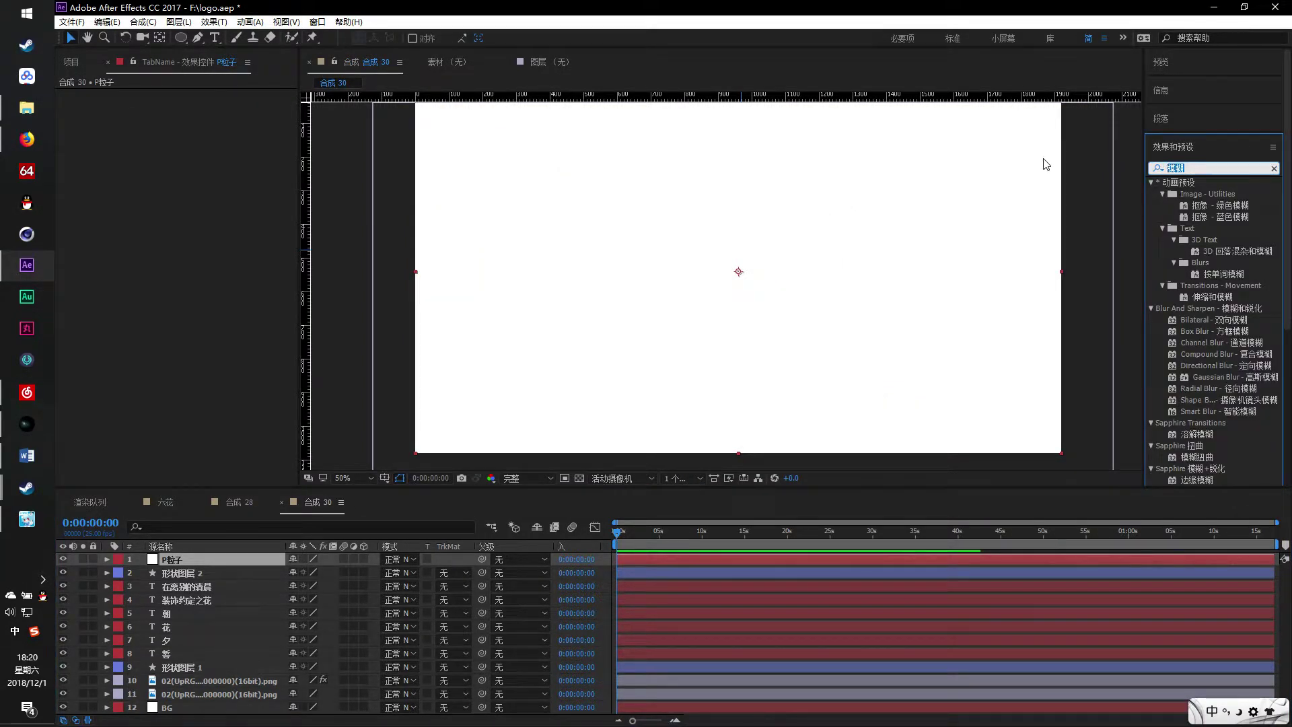
{"action": "type", "text": "par"}
{"action": "key", "text": "Return"}
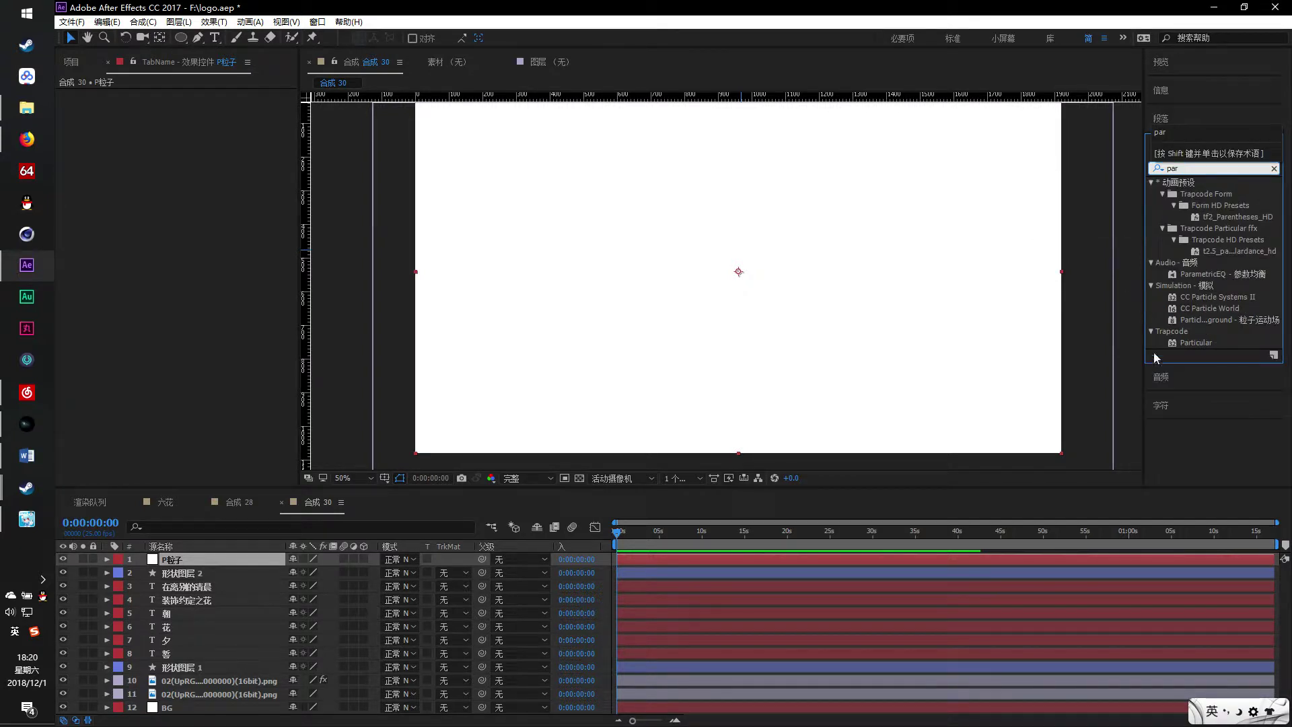
{"action": "double_click", "coordinate": [1201, 341]}
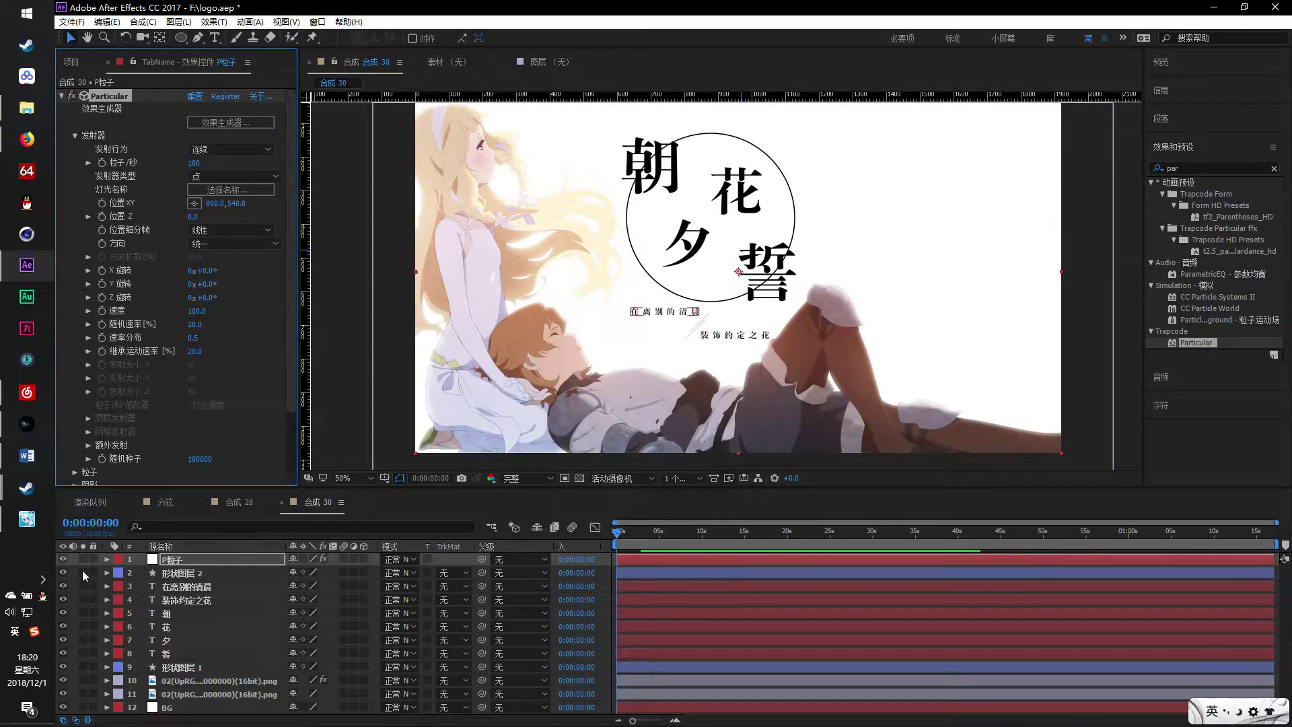
Solo the P粒子 layer and slide it about 16 seconds earlier in time
{"action": "left_click", "coordinate": [83, 558]}
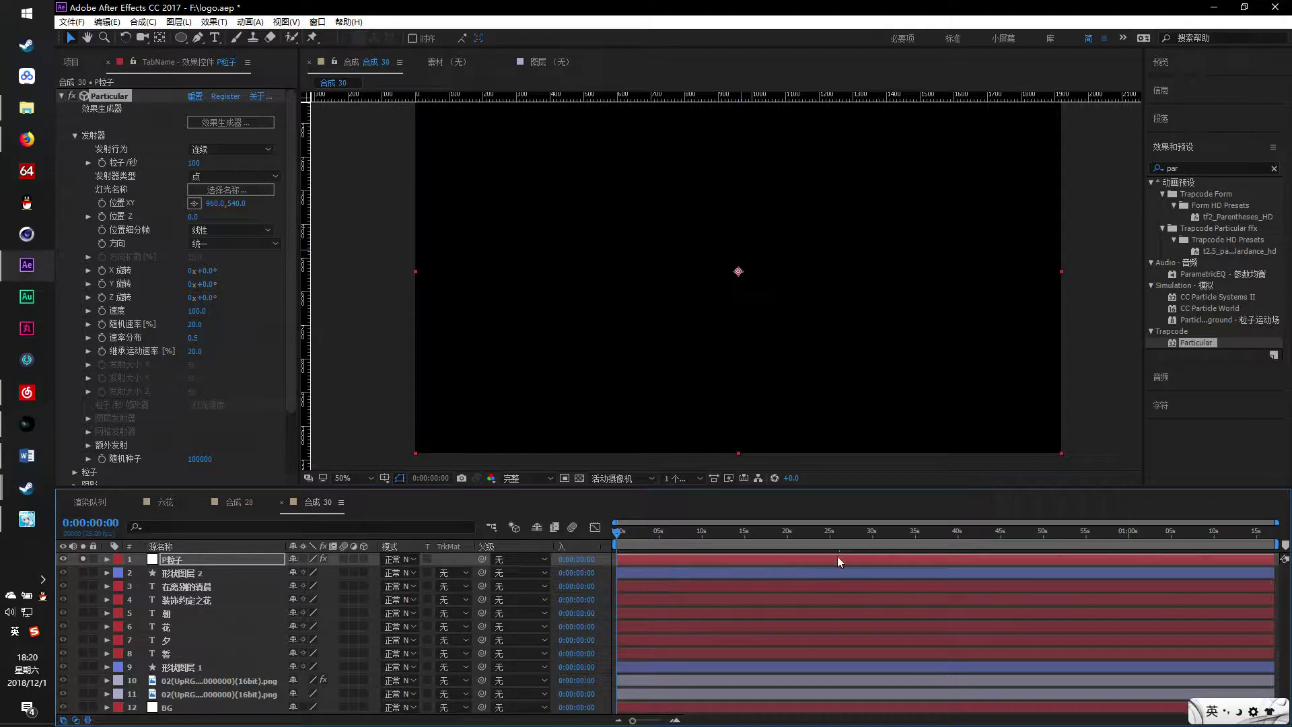
{"action": "left_click_drag", "start_coordinate": [838, 560], "coordinate": [691, 561]}
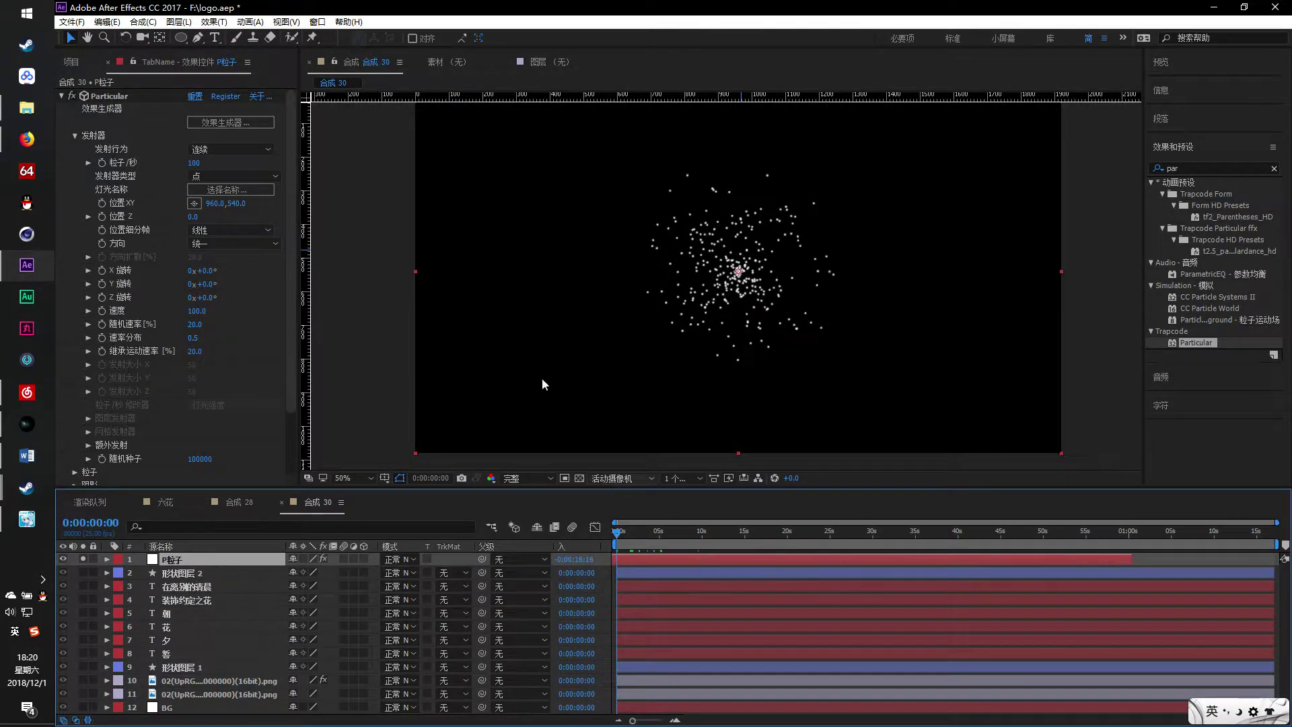
Set Particular's emitter type to 方盒 and spread it over the frame with size X 1711 and Y 1514
{"action": "left_click", "coordinate": [243, 177]}
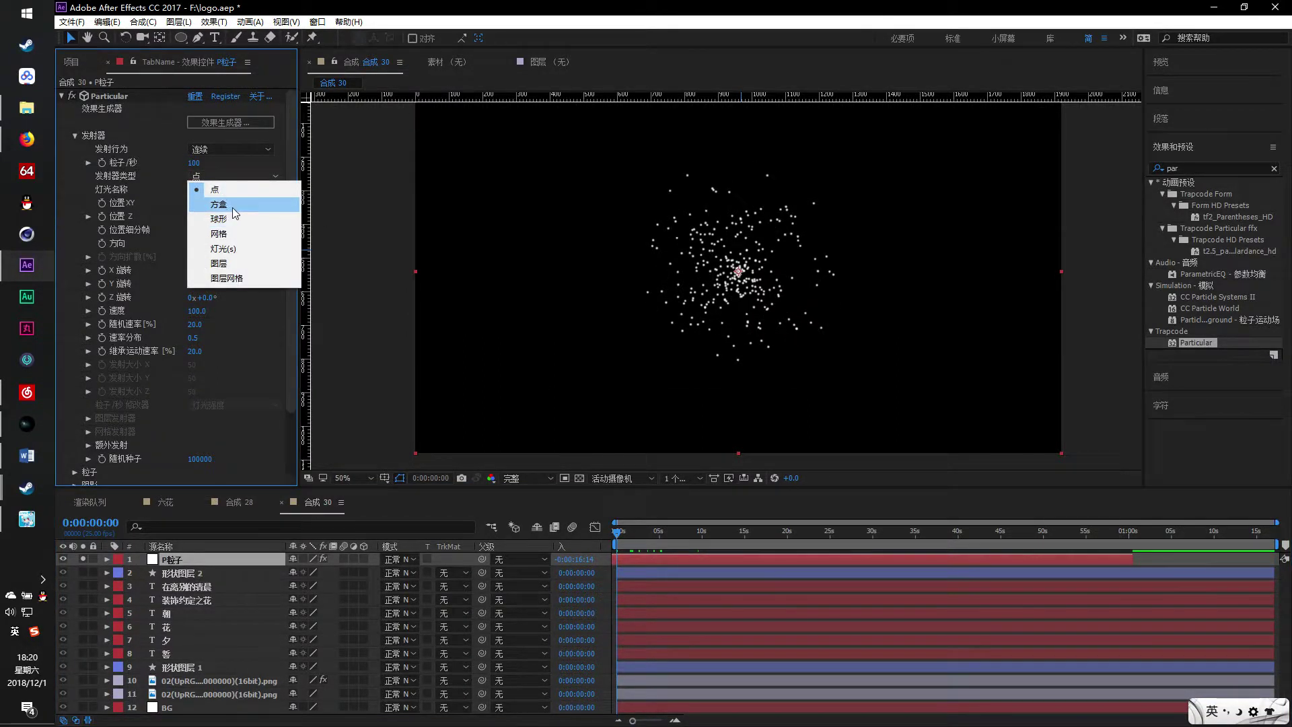
{"action": "left_click", "coordinate": [232, 205]}
{"action": "left_click_drag", "start_coordinate": [499, 383], "coordinate": [981, 417]}
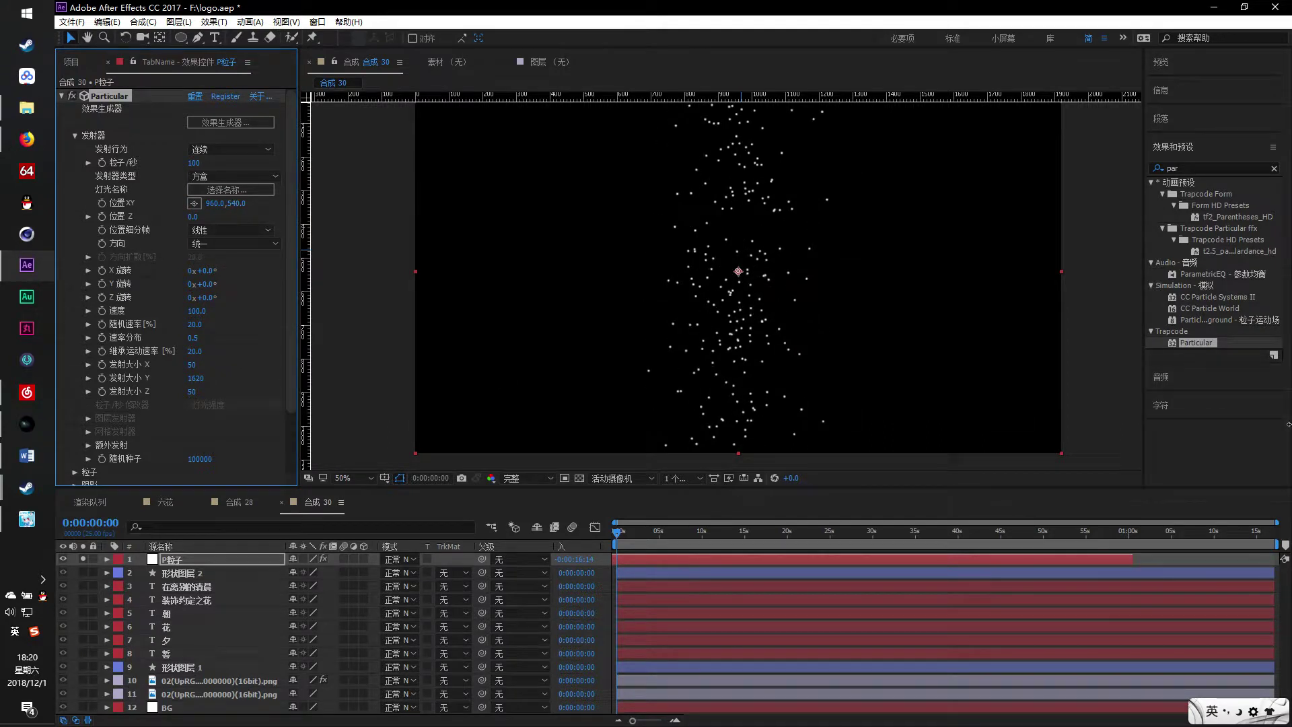
{"action": "left_click_drag", "start_coordinate": [189, 366], "coordinate": [714, 370]}
{"action": "left_click_drag", "start_coordinate": [243, 368], "coordinate": [220, 367]}
Set Particular's emission rate to 300 particles per second
{"action": "left_click", "coordinate": [194, 163]}
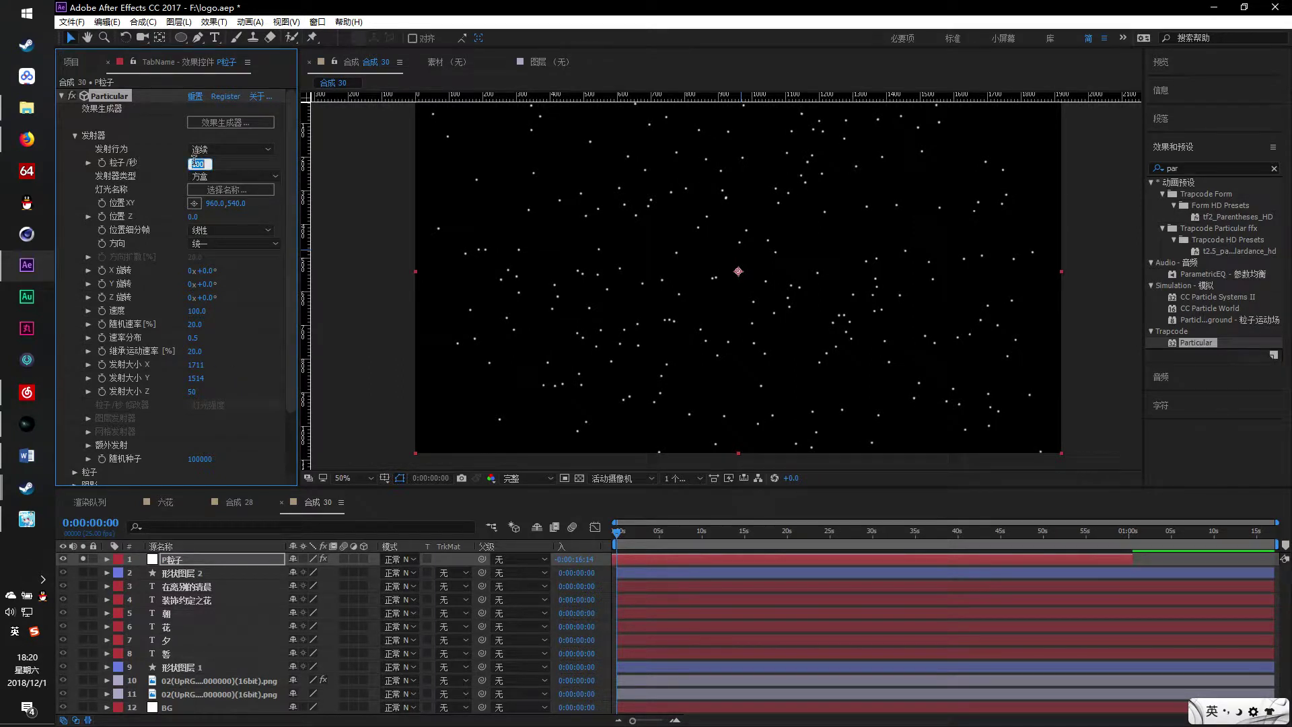
{"action": "key", "text": "Return"}
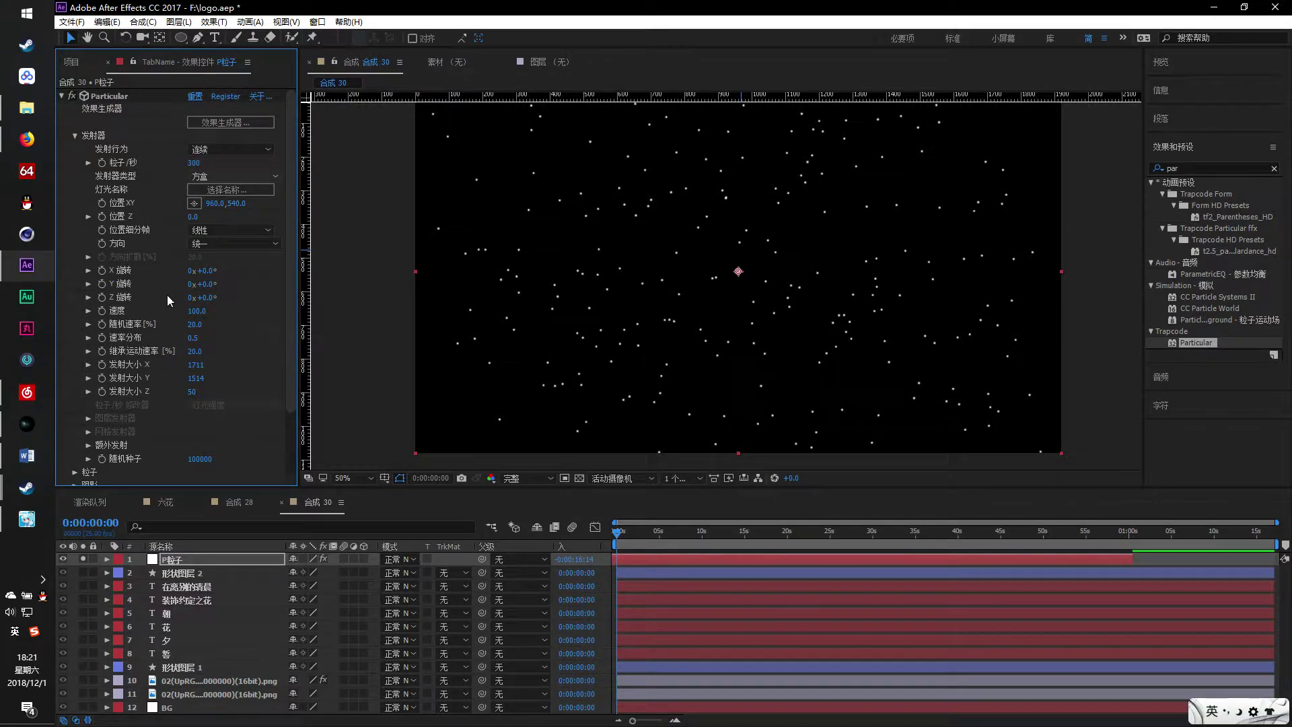
{"action": "scroll", "coordinate": [165, 300], "scroll_direction": "down", "scroll_amount": 3}
{"action": "scroll", "coordinate": [168, 397], "scroll_direction": "down", "scroll_amount": 8}
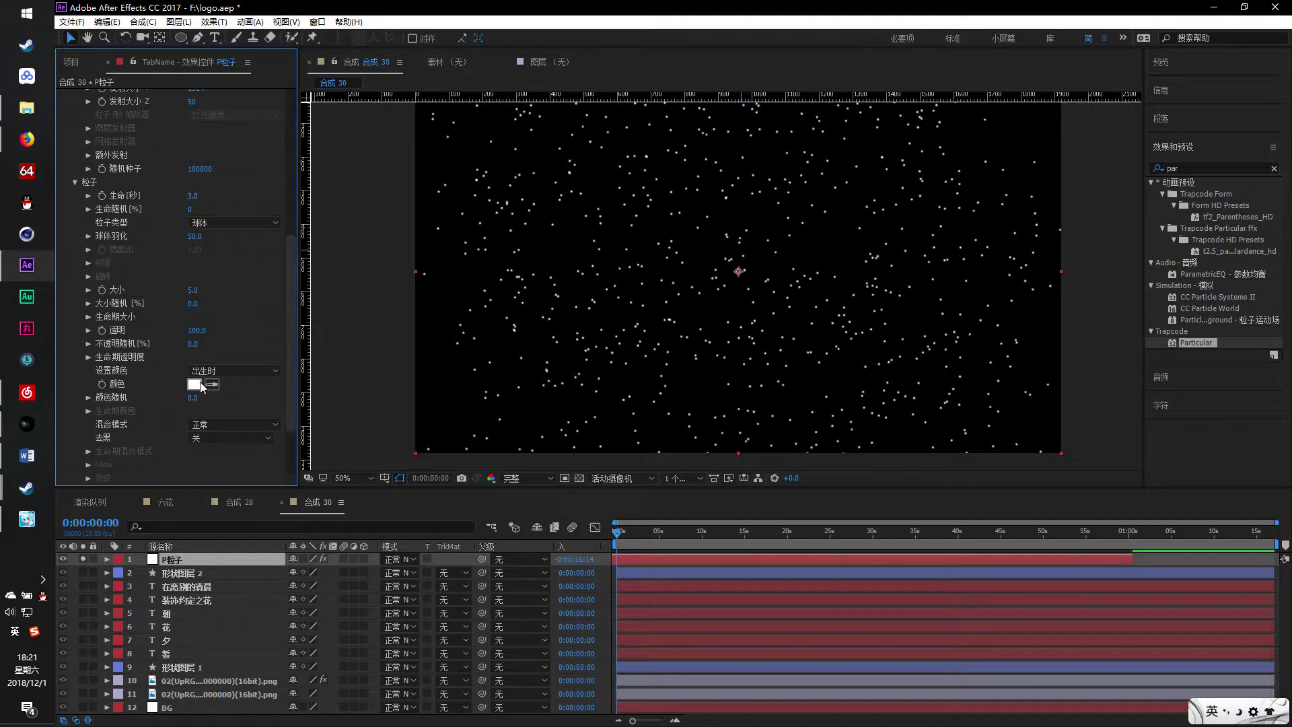
{"action": "scroll", "coordinate": [197, 247], "scroll_direction": "up", "scroll_amount": 11}
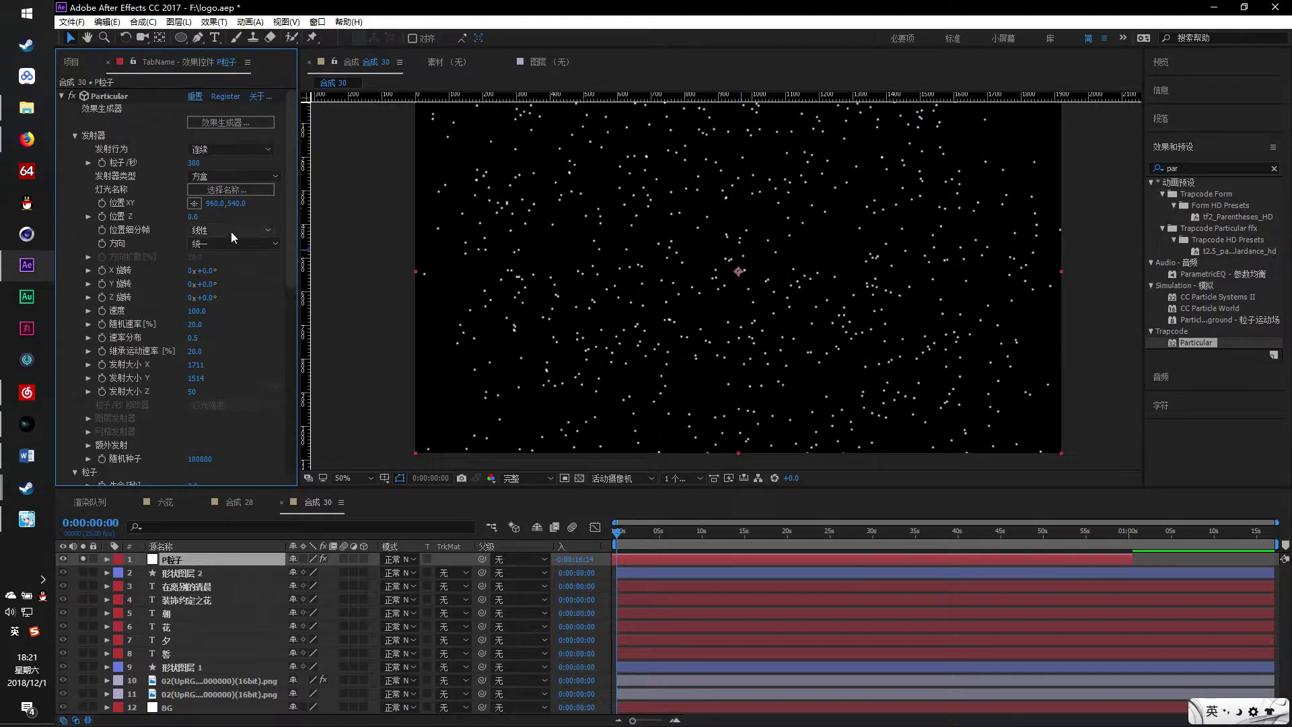
Lower the emitter to position 960, 1100 and enlarge it to size X 2123 and Y about 2000
{"action": "left_click_drag", "start_coordinate": [237, 205], "coordinate": [614, 205]}
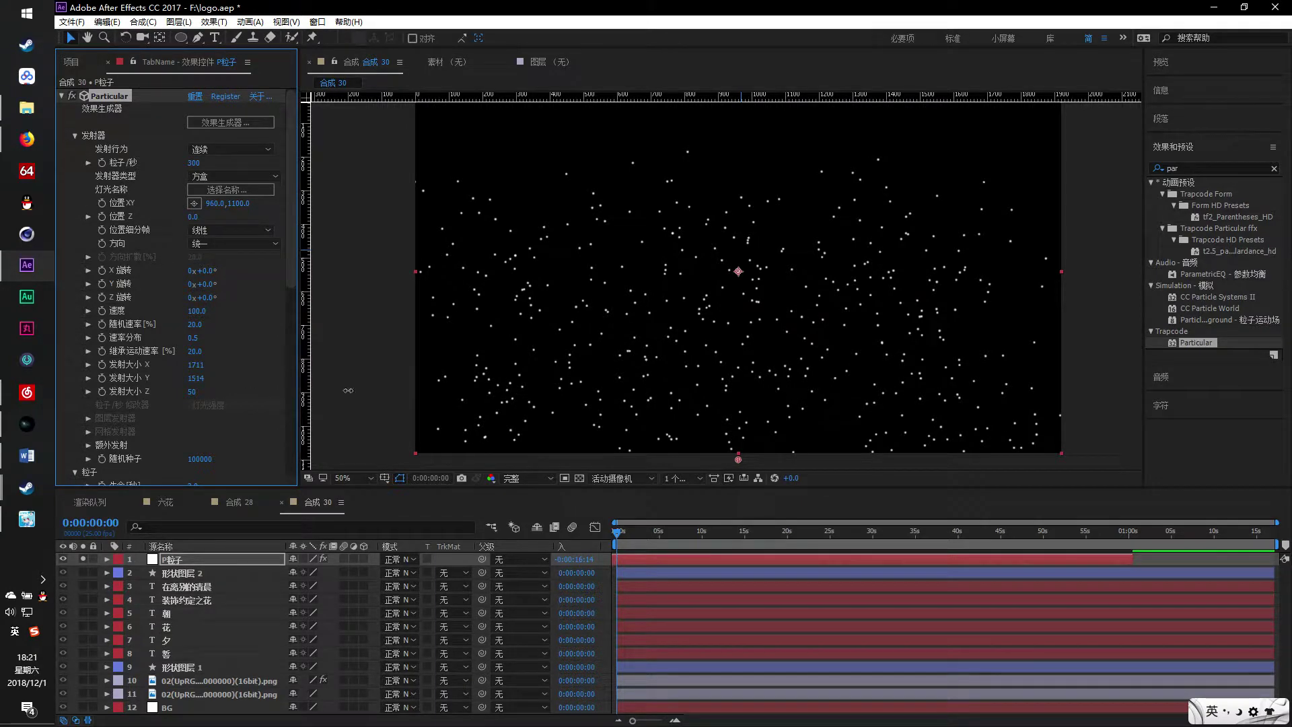
{"action": "left_click_drag", "start_coordinate": [348, 391], "coordinate": [549, 403]}
{"action": "left_click_drag", "start_coordinate": [213, 374], "coordinate": [441, 387]}
Set the particle size to 2 and the size randomness to 100%
{"action": "scroll", "coordinate": [163, 344], "scroll_direction": "down", "scroll_amount": 3}
{"action": "scroll", "coordinate": [163, 344], "scroll_direction": "down", "scroll_amount": 3}
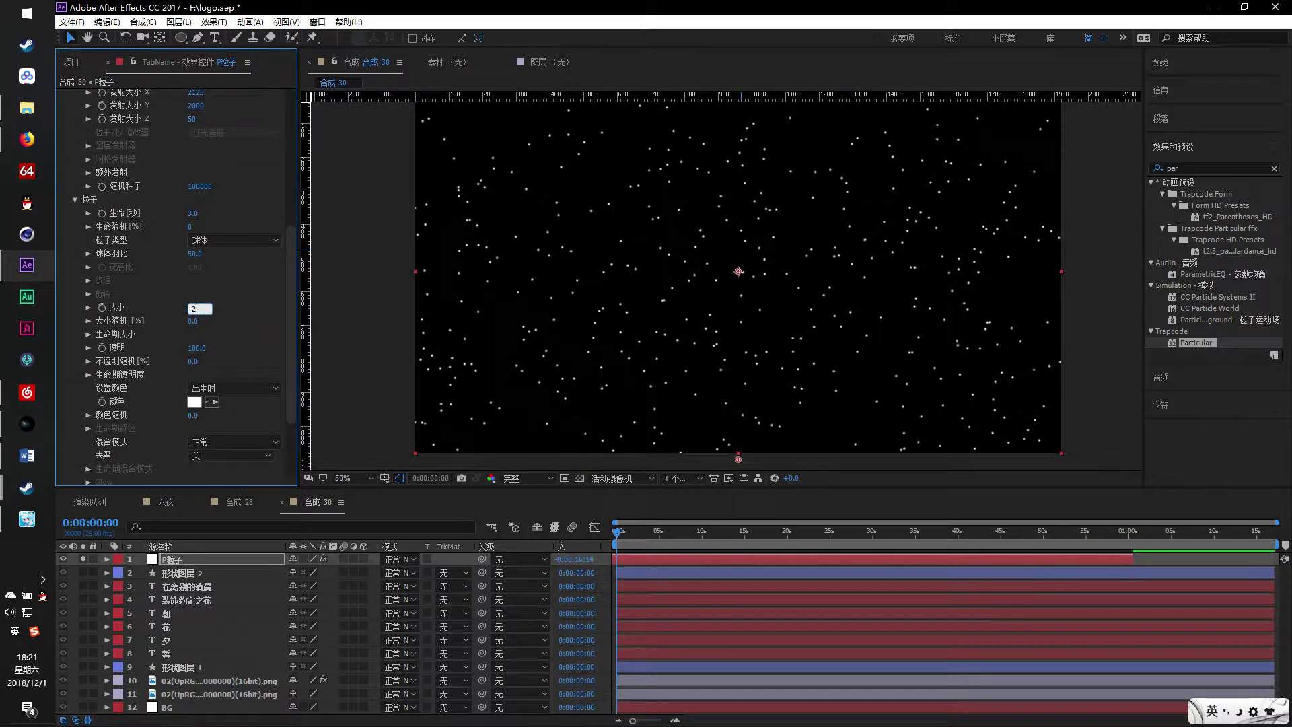
{"action": "key", "text": "Return"}
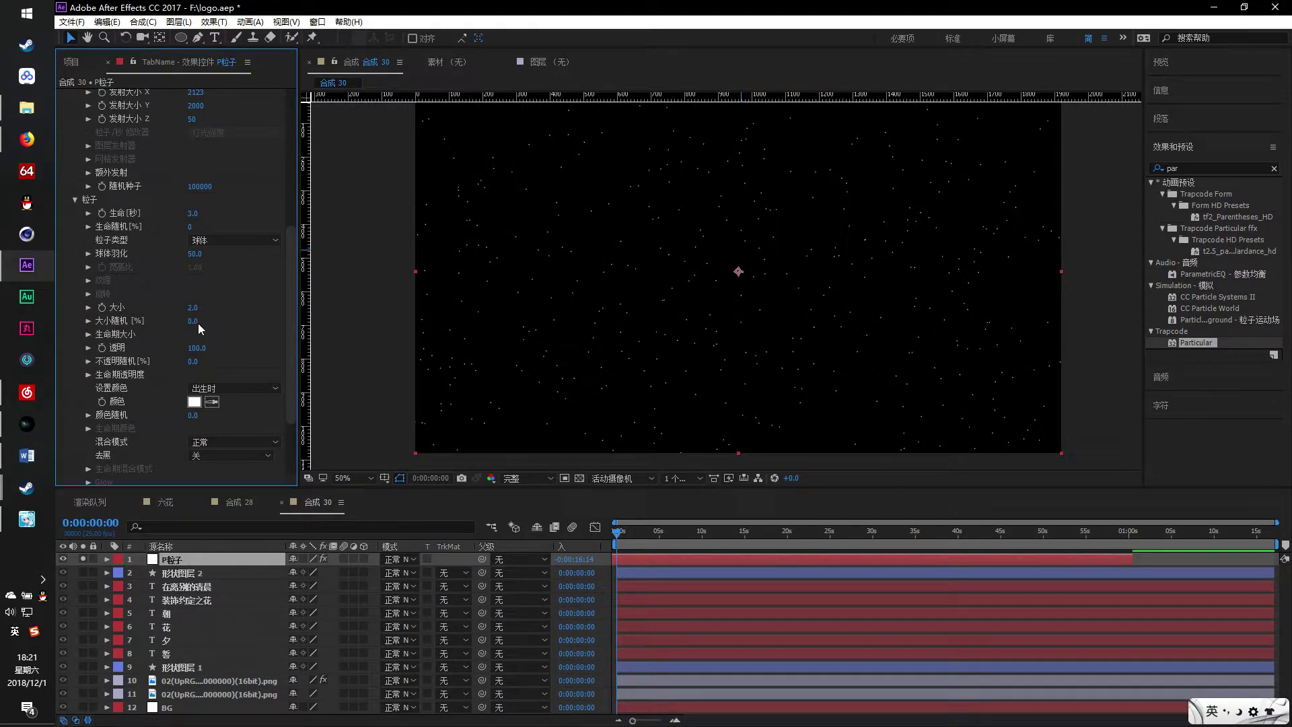
{"action": "left_click_drag", "start_coordinate": [239, 321], "coordinate": [757, 328]}
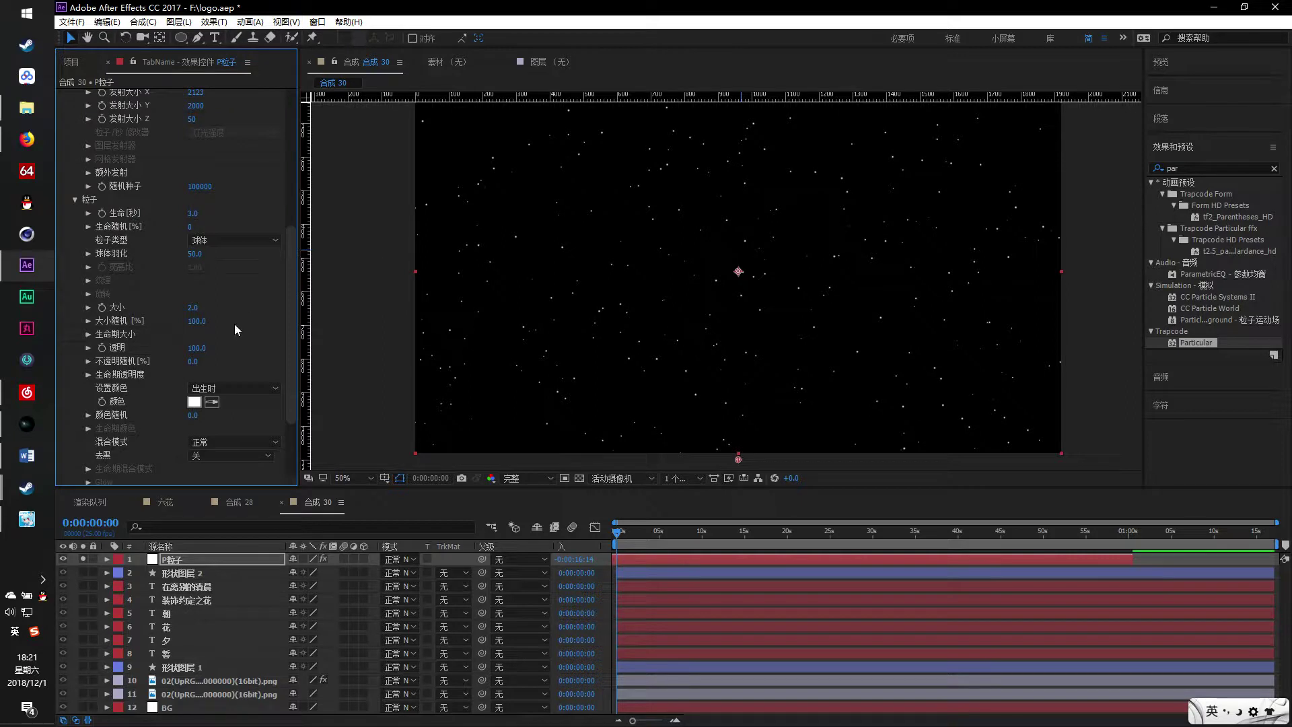
{"action": "scroll", "coordinate": [201, 334], "scroll_direction": "down", "scroll_amount": 2}
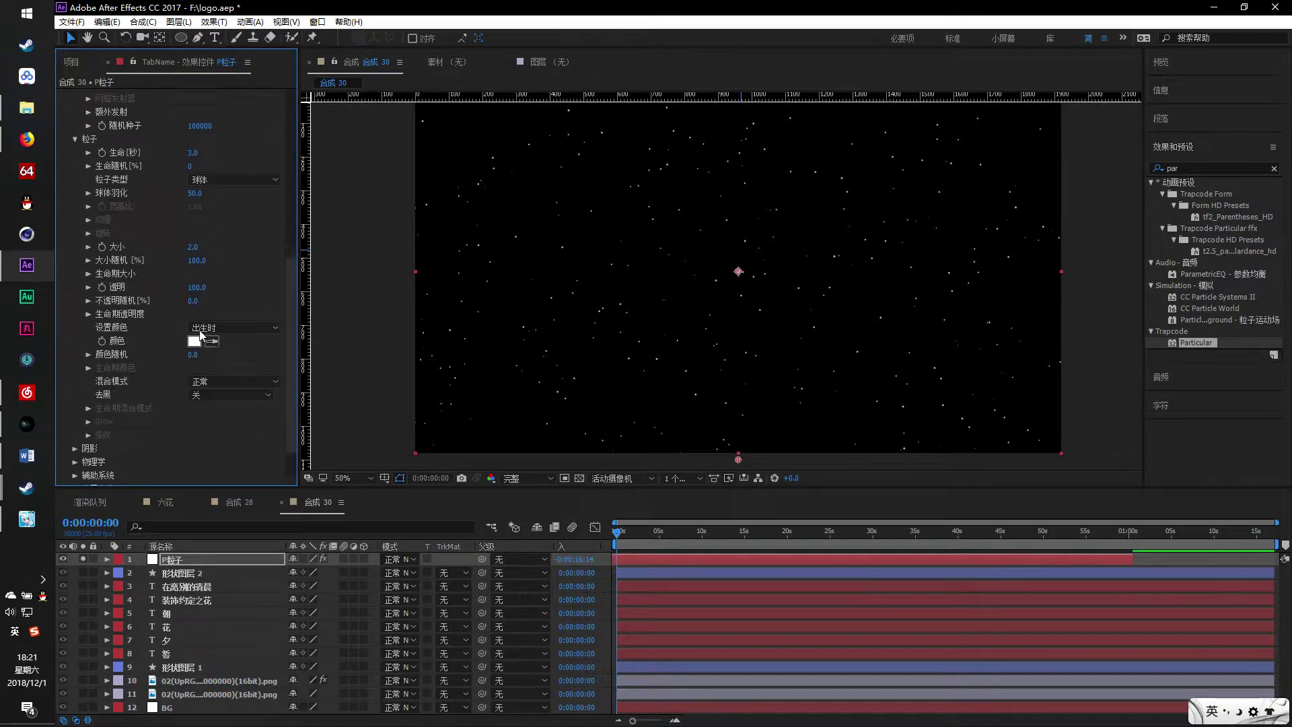
Give the particles an opacity-over-life curve that fades in and out, and turn off solo for the P粒子 layer
{"action": "left_click", "coordinate": [89, 314]}
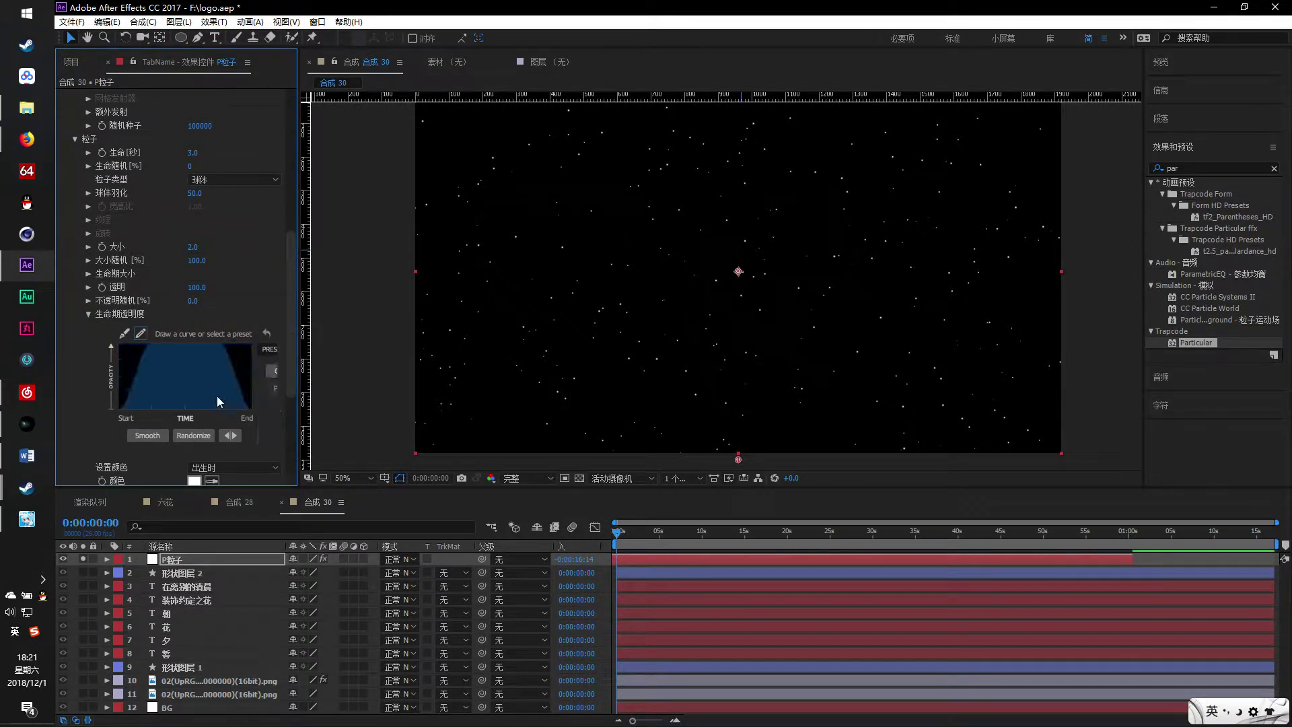
{"action": "left_click", "coordinate": [93, 560]}
{"action": "left_click", "coordinate": [83, 559]}
{"action": "left_click", "coordinate": [94, 559]}
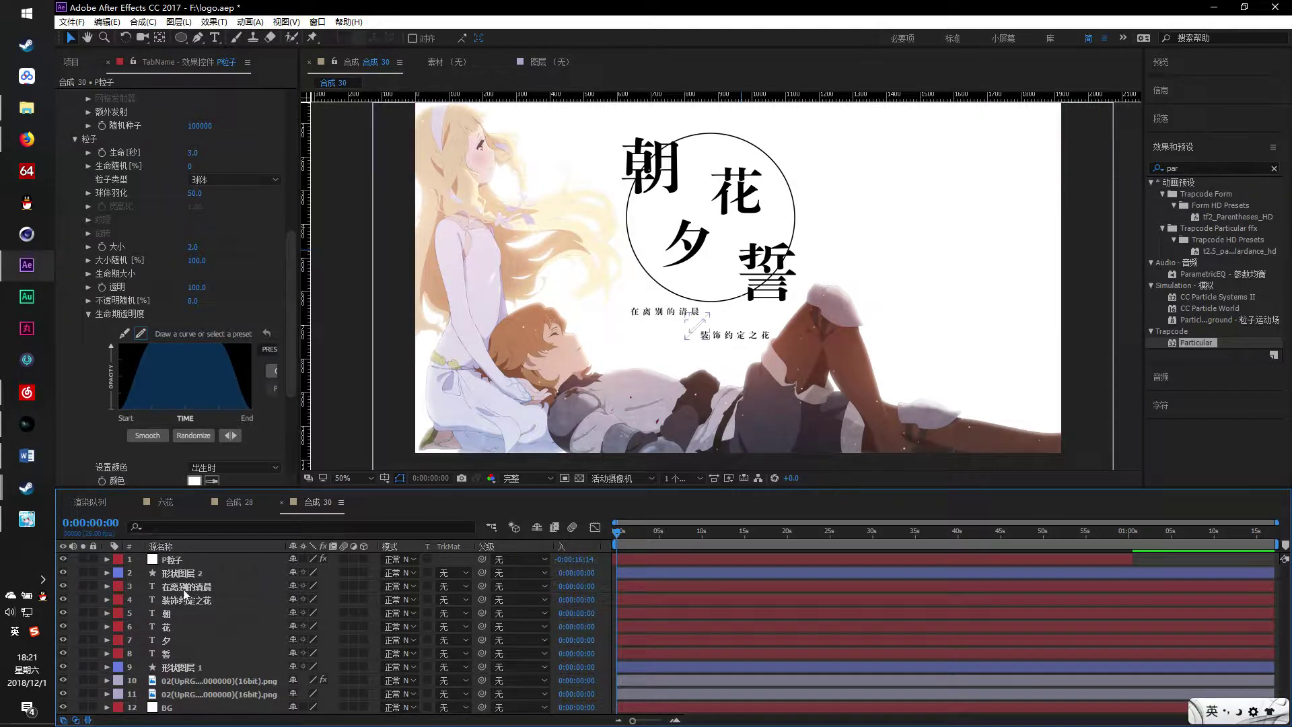
Precompose the layers 朝, 花, 夕, 誓 and the circle 形状图层 1 into a composition named 朝花夕誓
{"action": "left_click", "coordinate": [202, 584]}
{"action": "left_click", "coordinate": [177, 668]}
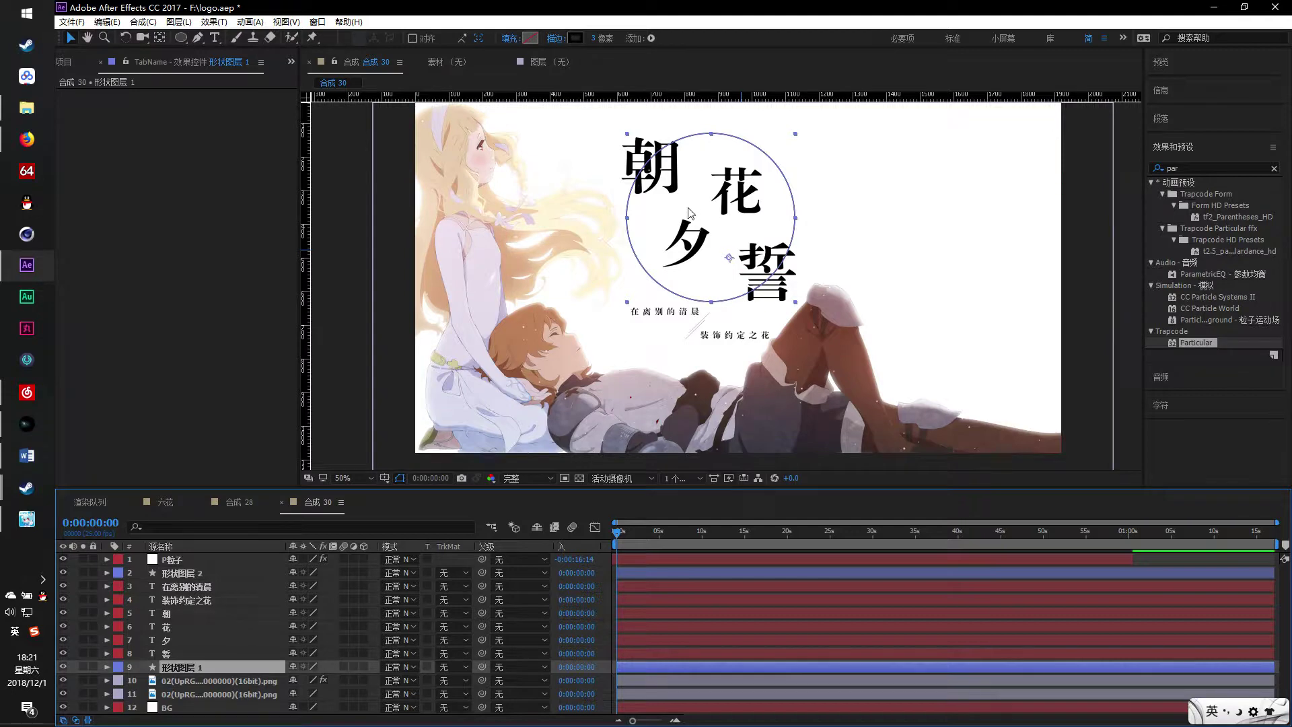
{"action": "left_click", "coordinate": [188, 614], "text": "shift"}
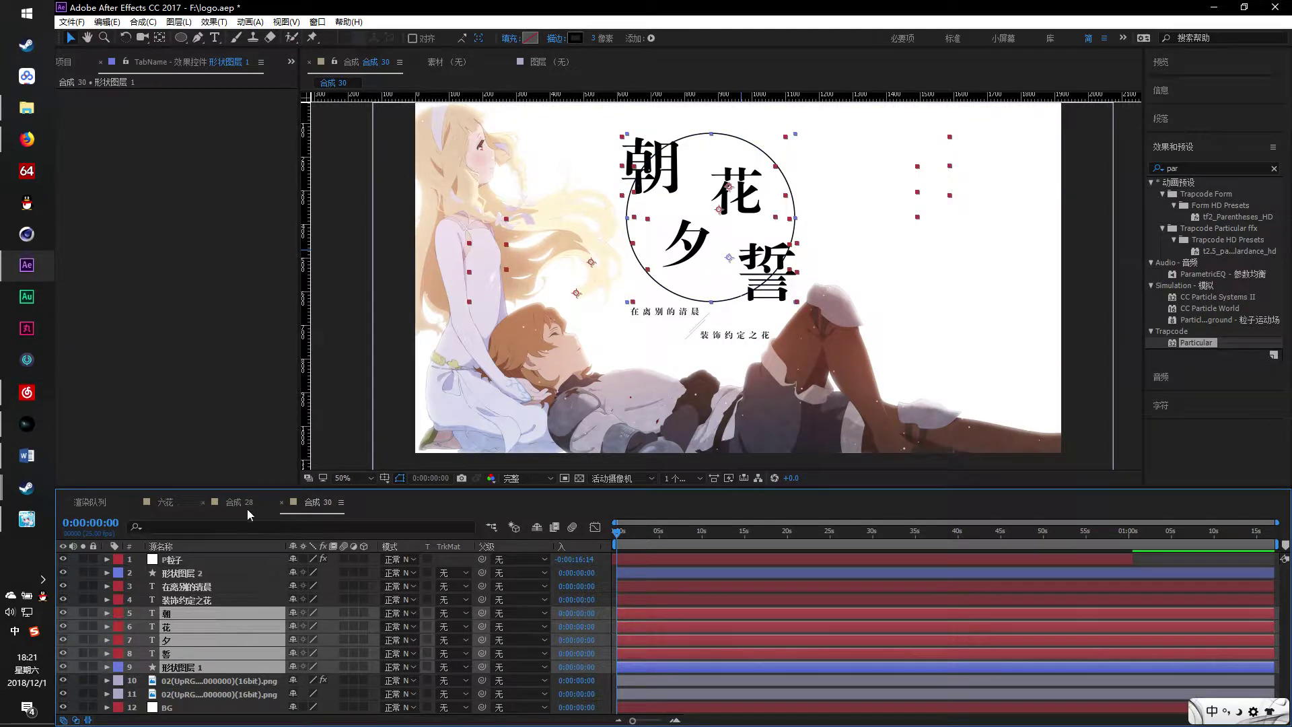
{"action": "left_click", "coordinate": [246, 508]}
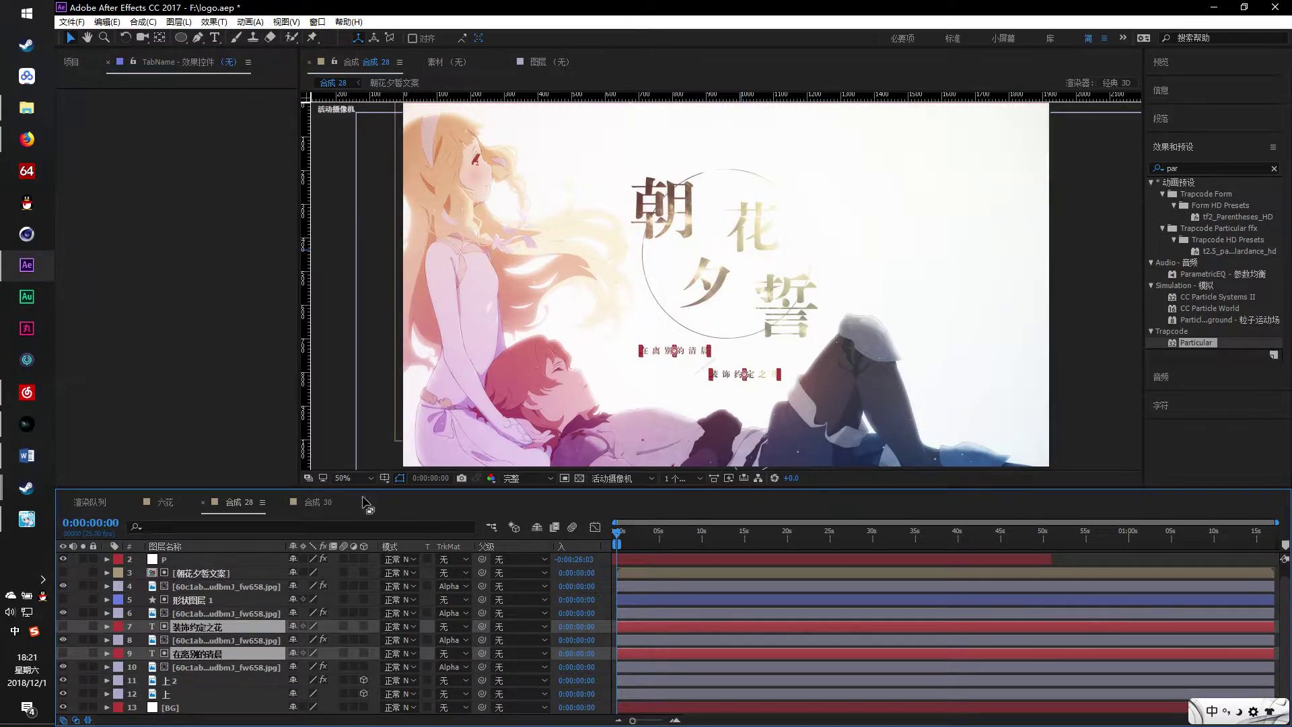
{"action": "left_click", "coordinate": [316, 502]}
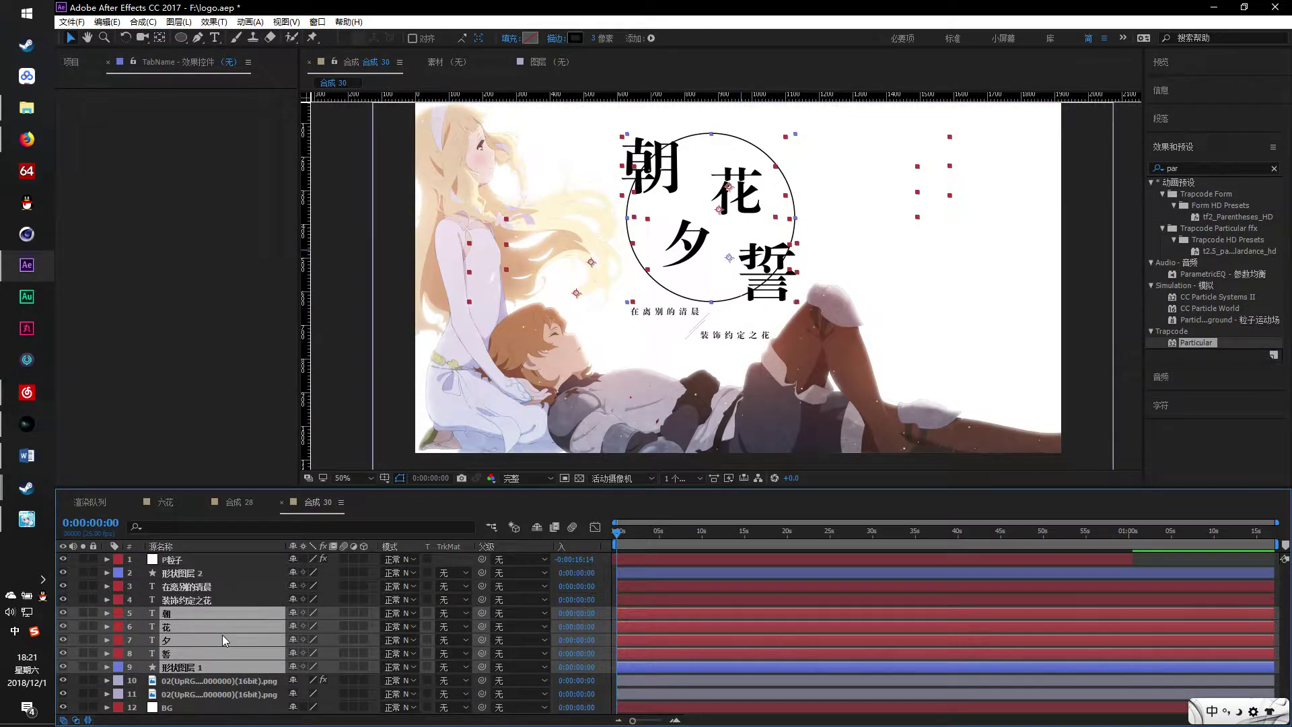
{"action": "key", "text": "ctrl+shift+c"}
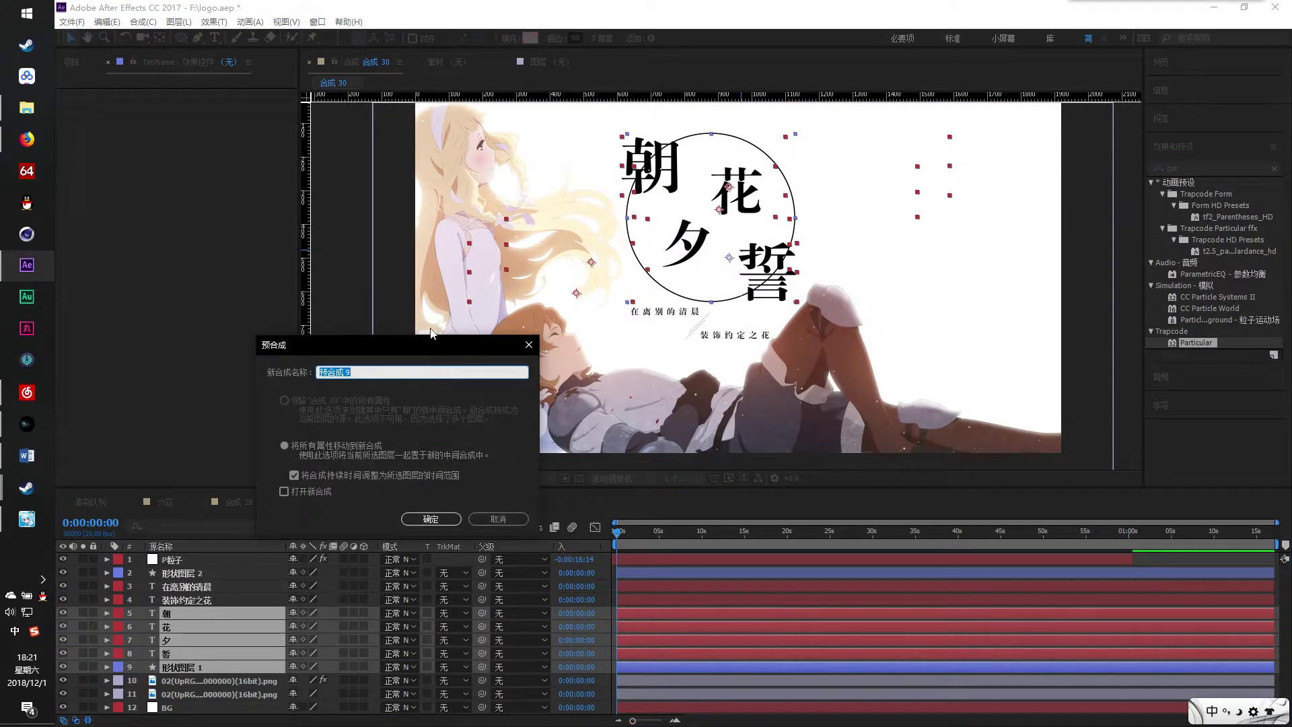
{"action": "left_click_drag", "start_coordinate": [431, 344], "coordinate": [774, 275]}
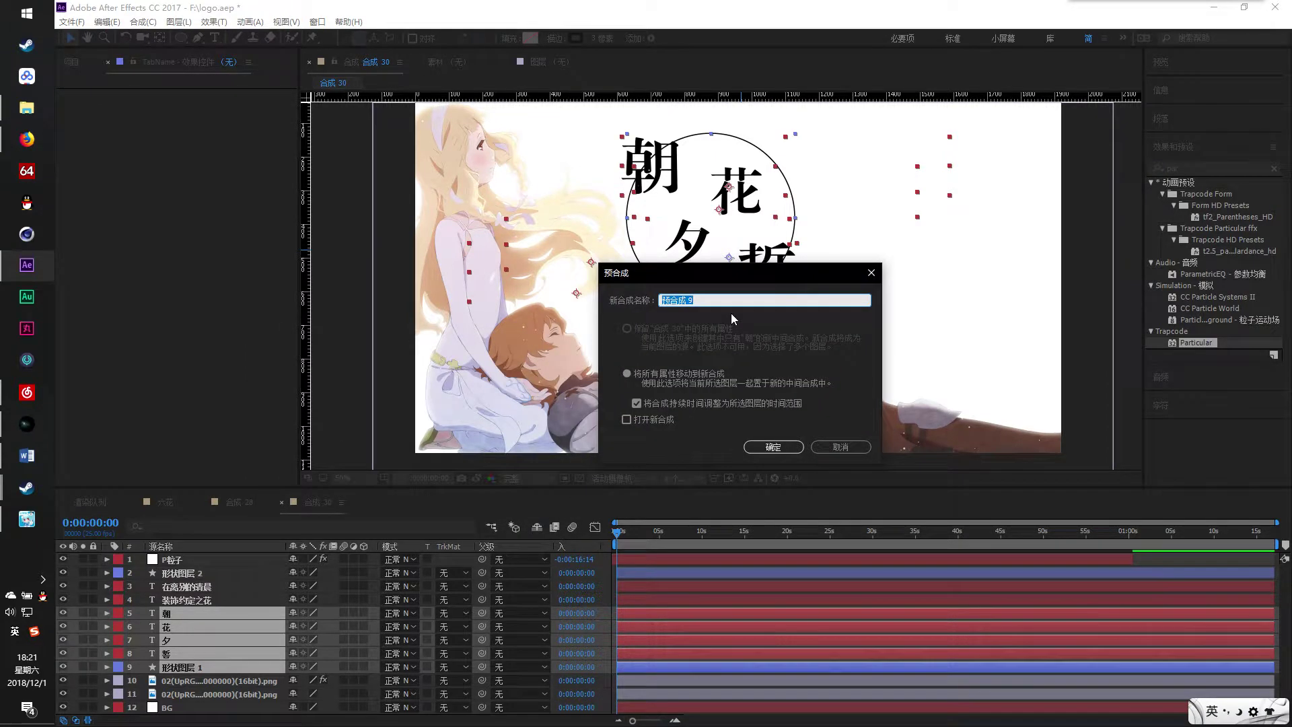
{"action": "key", "text": "shift"}
{"action": "type", "text": "朝花夕誓"}
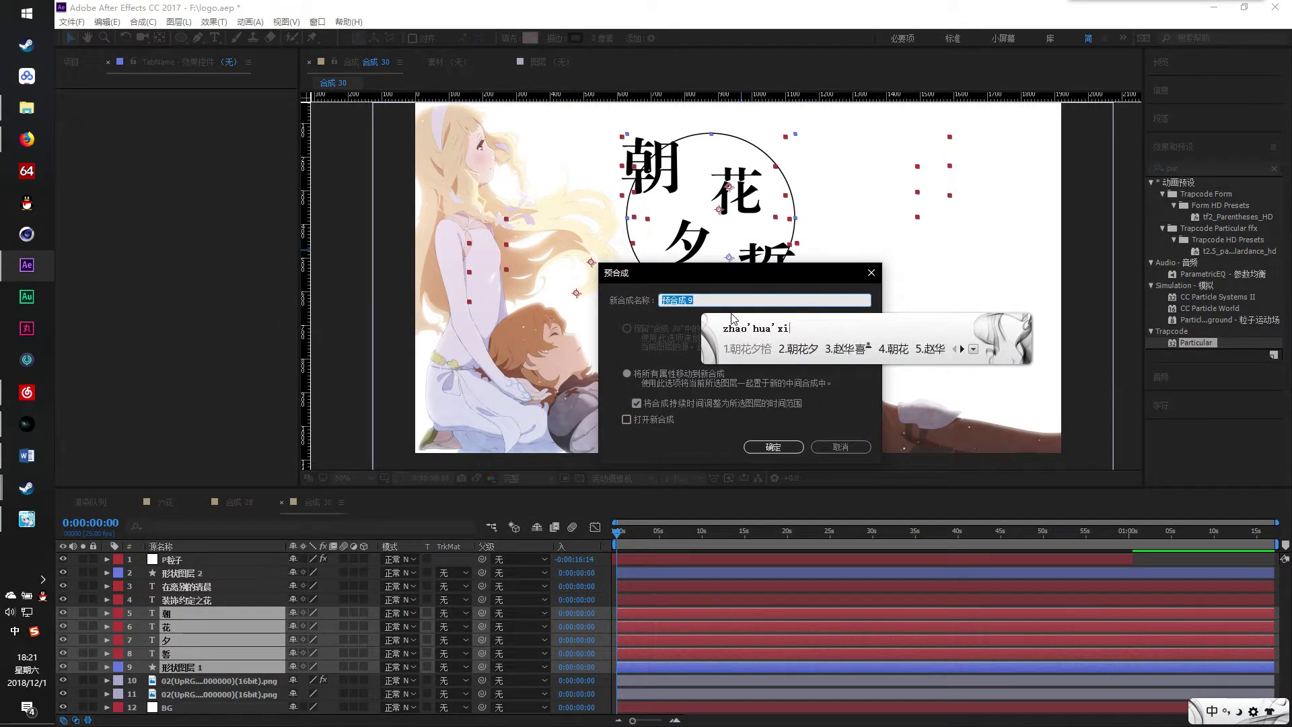
{"action": "left_click", "coordinate": [782, 448]}
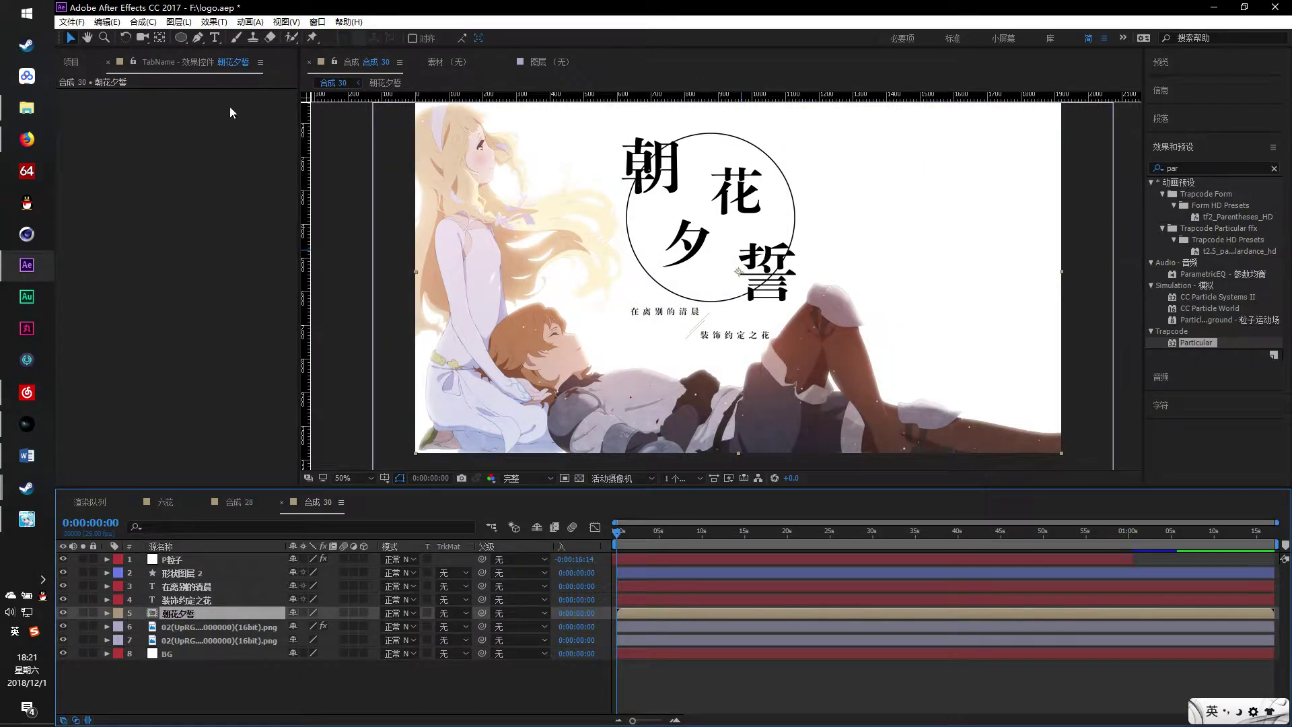
Add the 星空 image from the project directly below the 朝花夕誓 layer and move it behind the title circle
{"action": "left_click", "coordinate": [70, 61]}
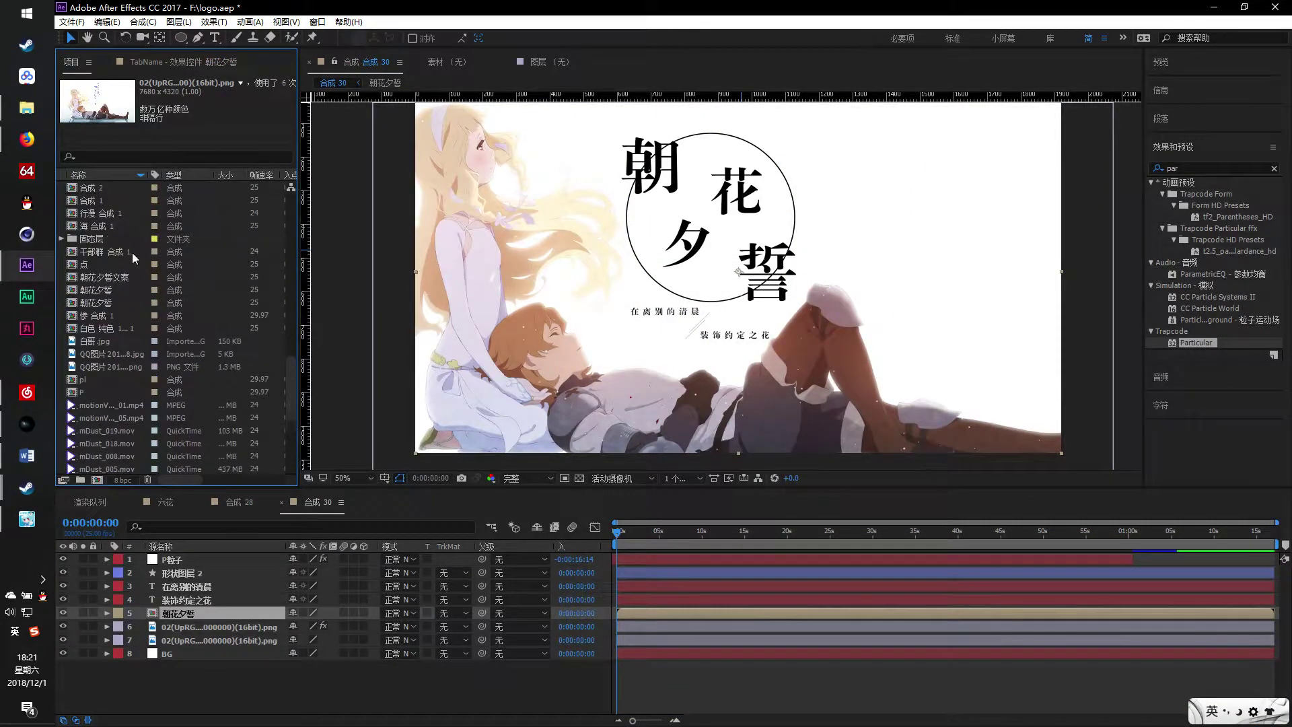
{"action": "scroll", "coordinate": [101, 276], "scroll_direction": "down", "scroll_amount": 4}
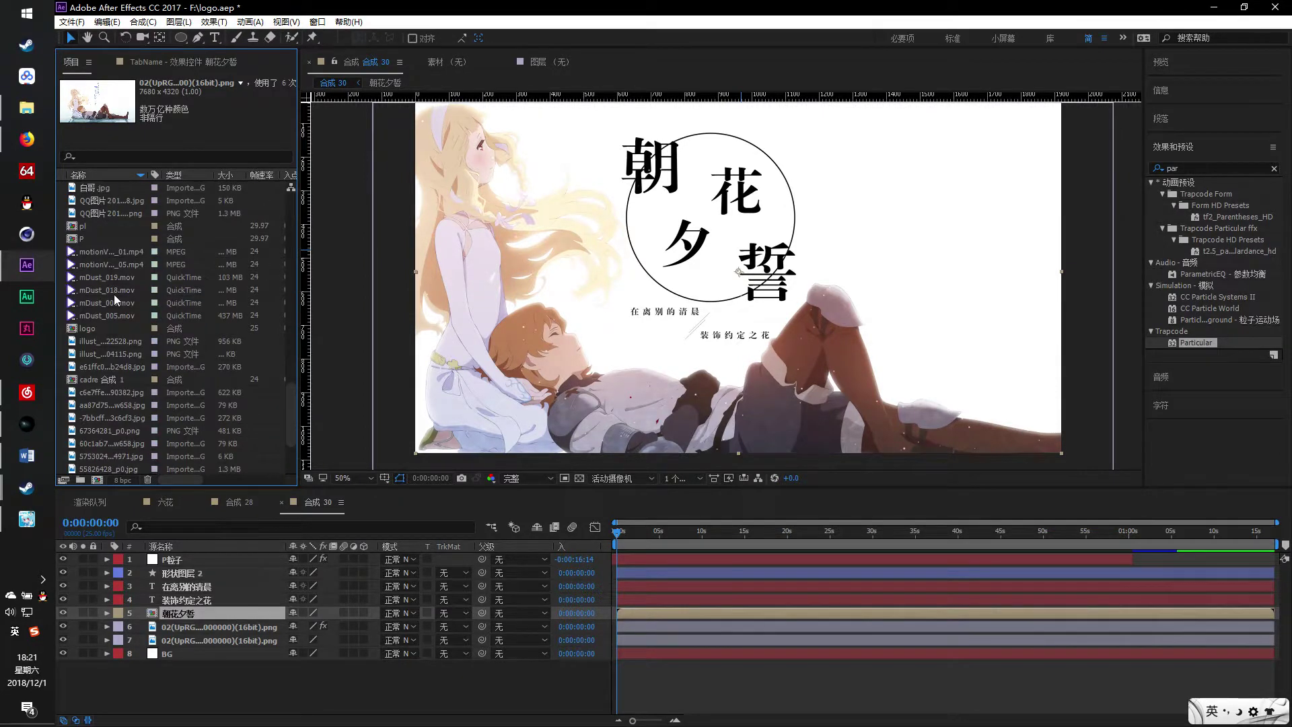
{"action": "scroll", "coordinate": [114, 293], "scroll_direction": "up", "scroll_amount": 5}
{"action": "left_click", "coordinate": [113, 365]}
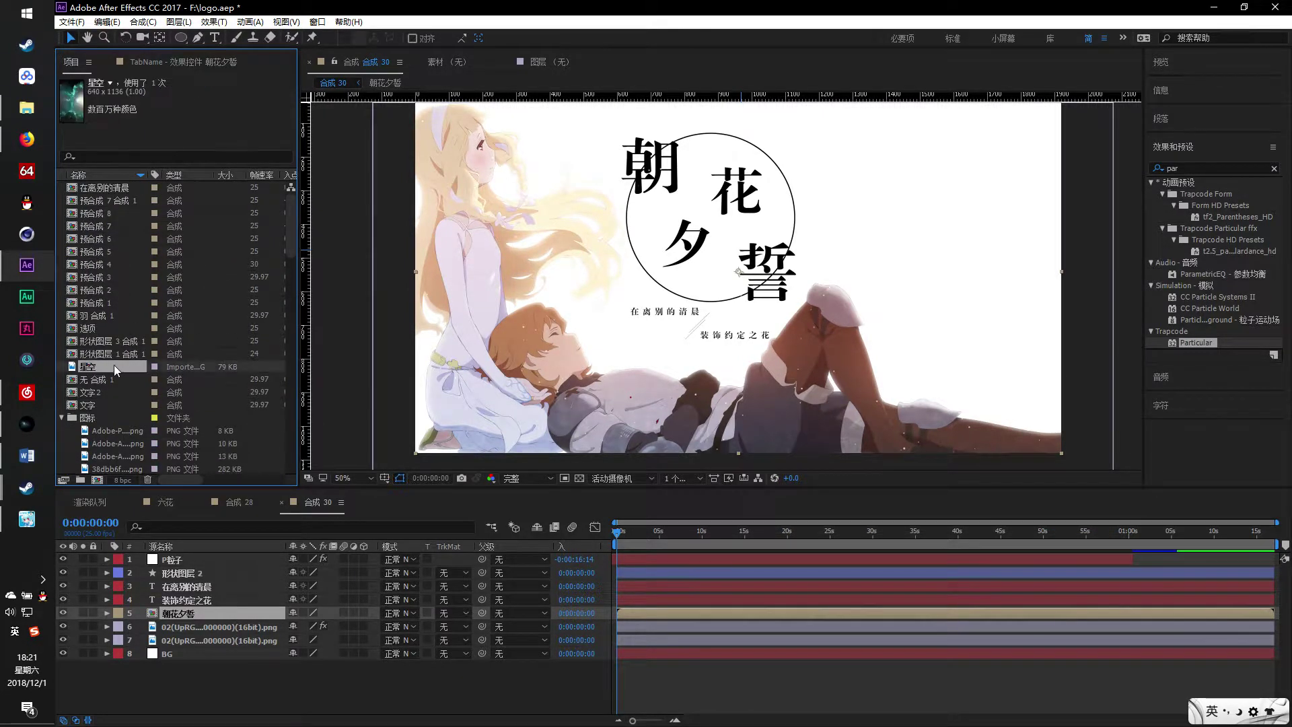
{"action": "left_click_drag", "start_coordinate": [114, 365], "coordinate": [202, 619]}
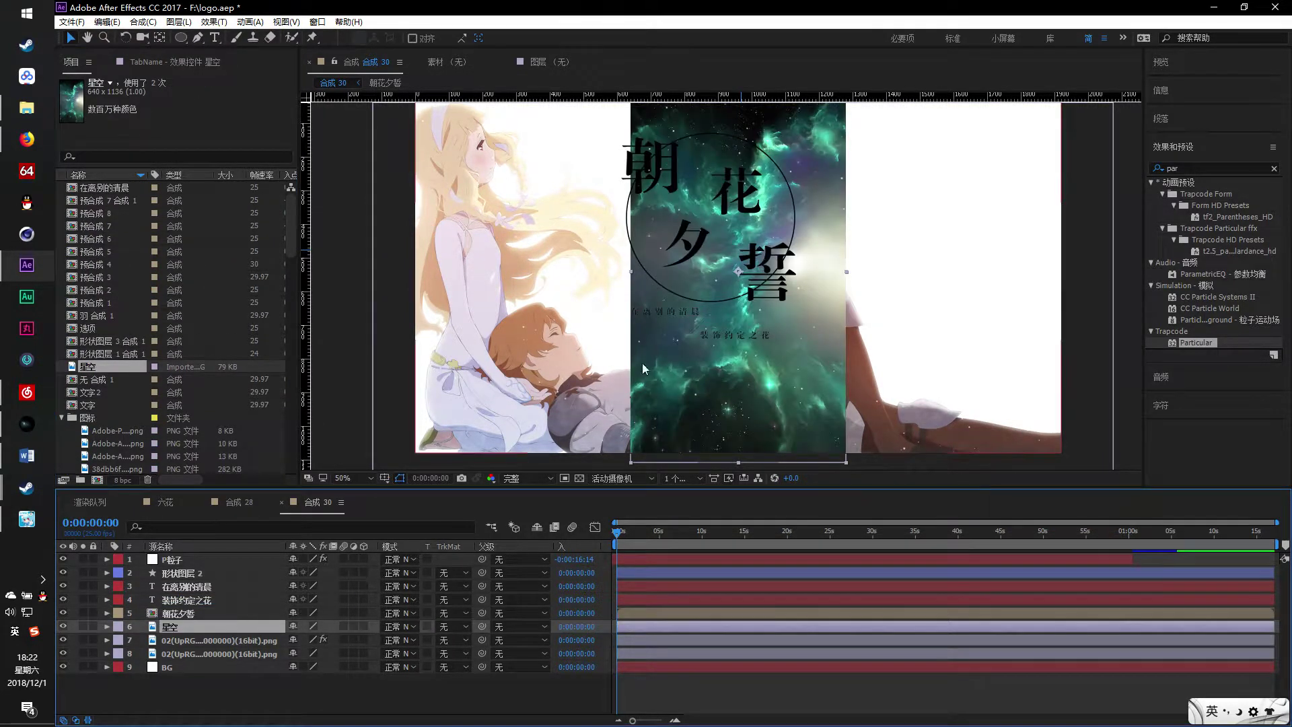
{"action": "left_click_drag", "start_coordinate": [643, 369], "coordinate": [615, 358]}
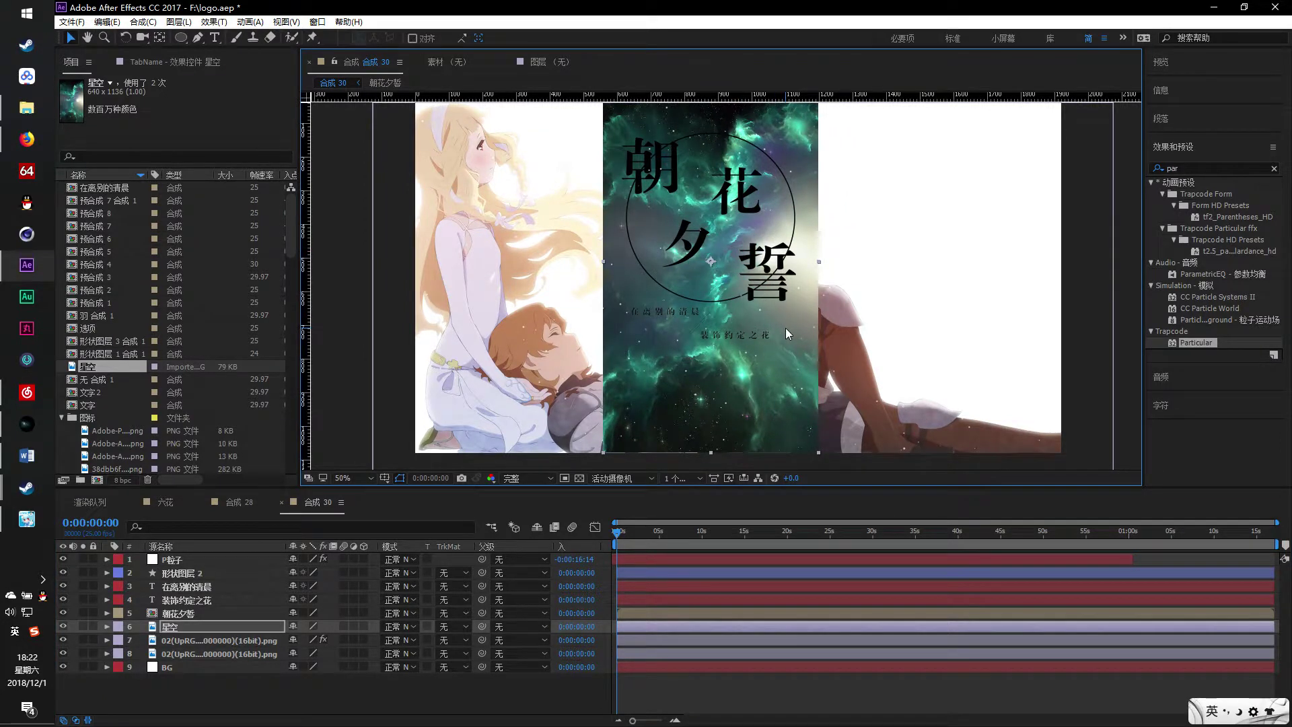
Find the Tritone (三色调) effect by searching for 三色 and apply it to the 星空 layer
{"action": "left_click", "coordinate": [193, 629]}
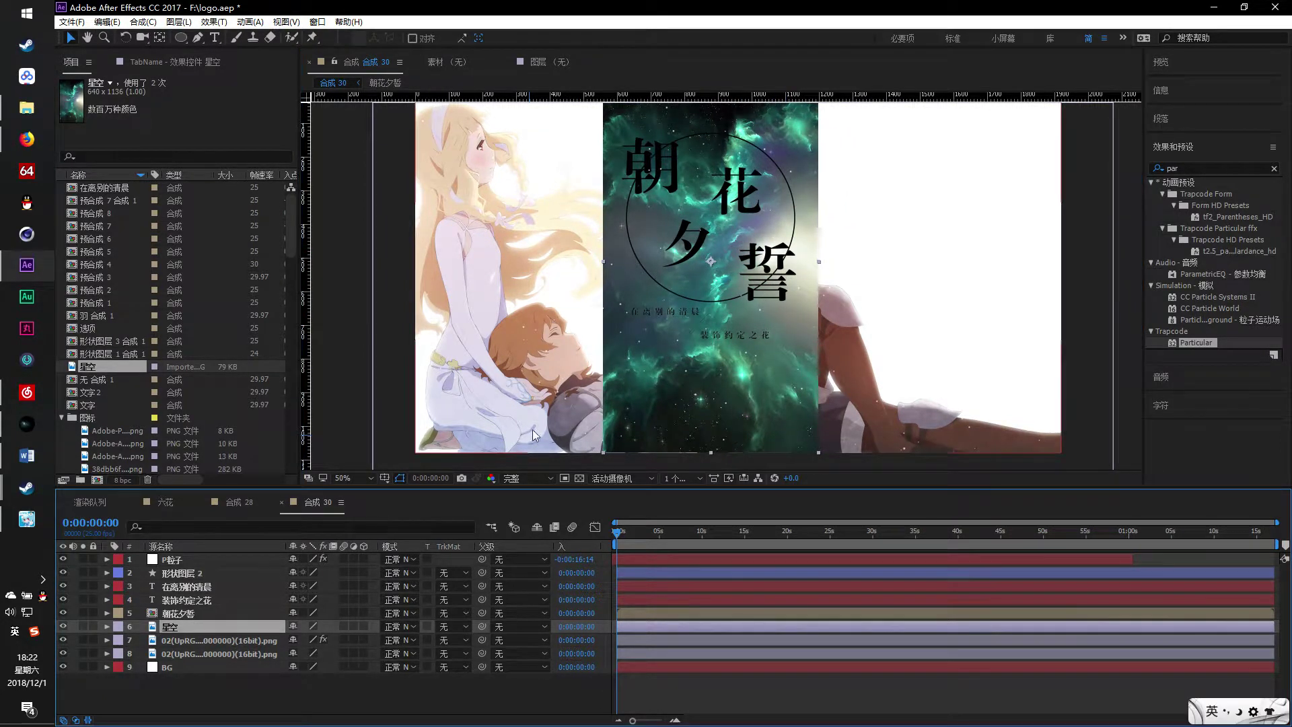
{"action": "left_click", "coordinate": [1188, 169]}
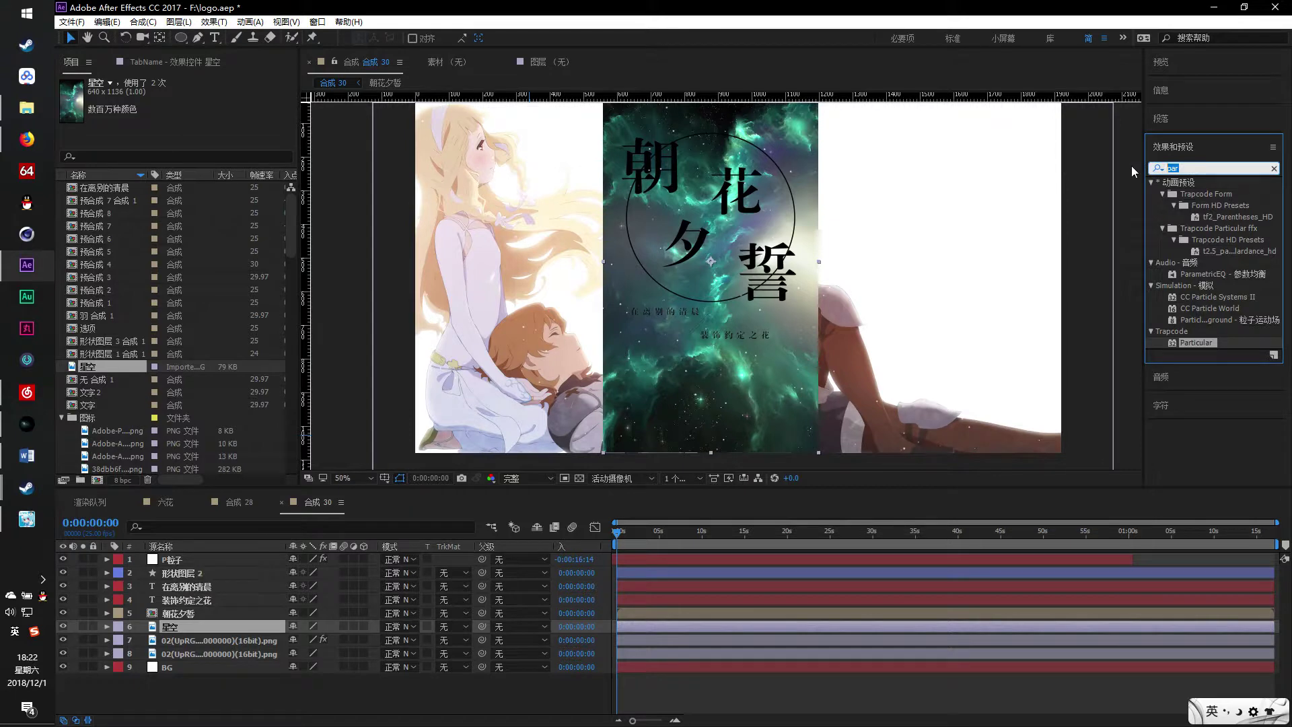
{"action": "type", "text": "三色"}
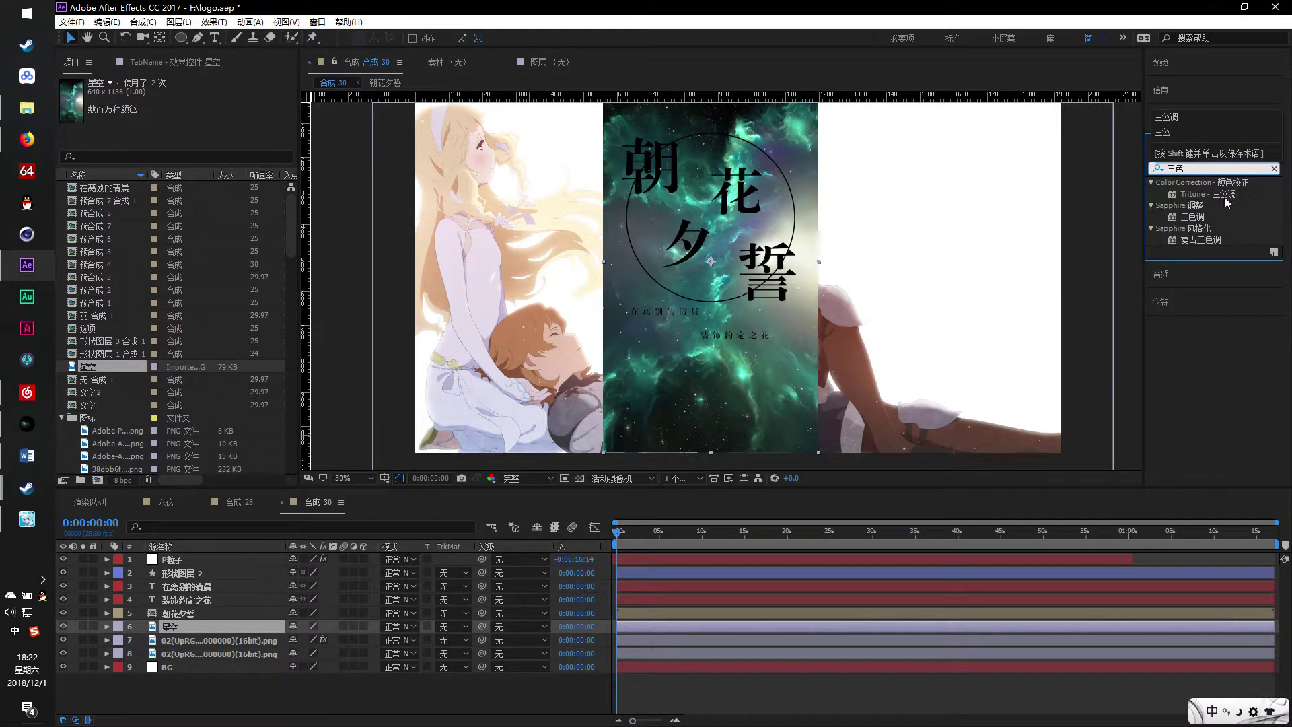
{"action": "double_click", "coordinate": [1212, 193]}
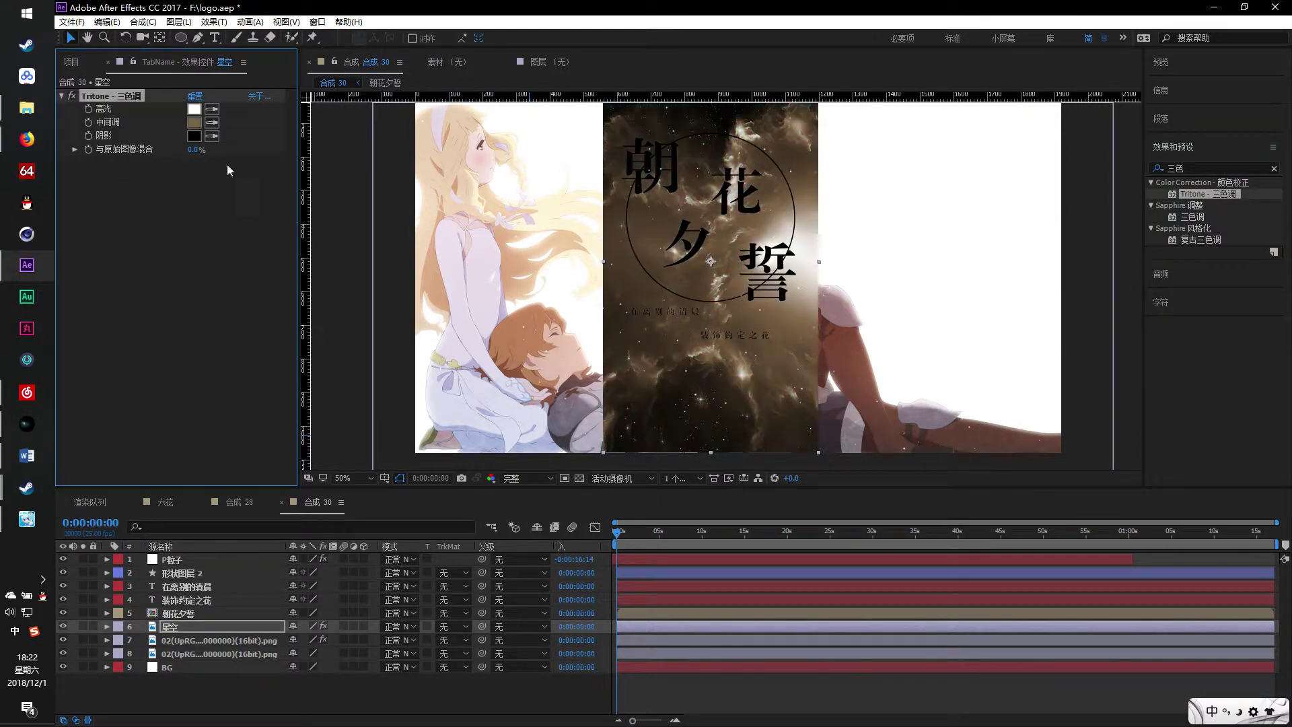
Set the Tritone midtone colour to golden yellow, about D3BA46
{"action": "left_click", "coordinate": [192, 123]}
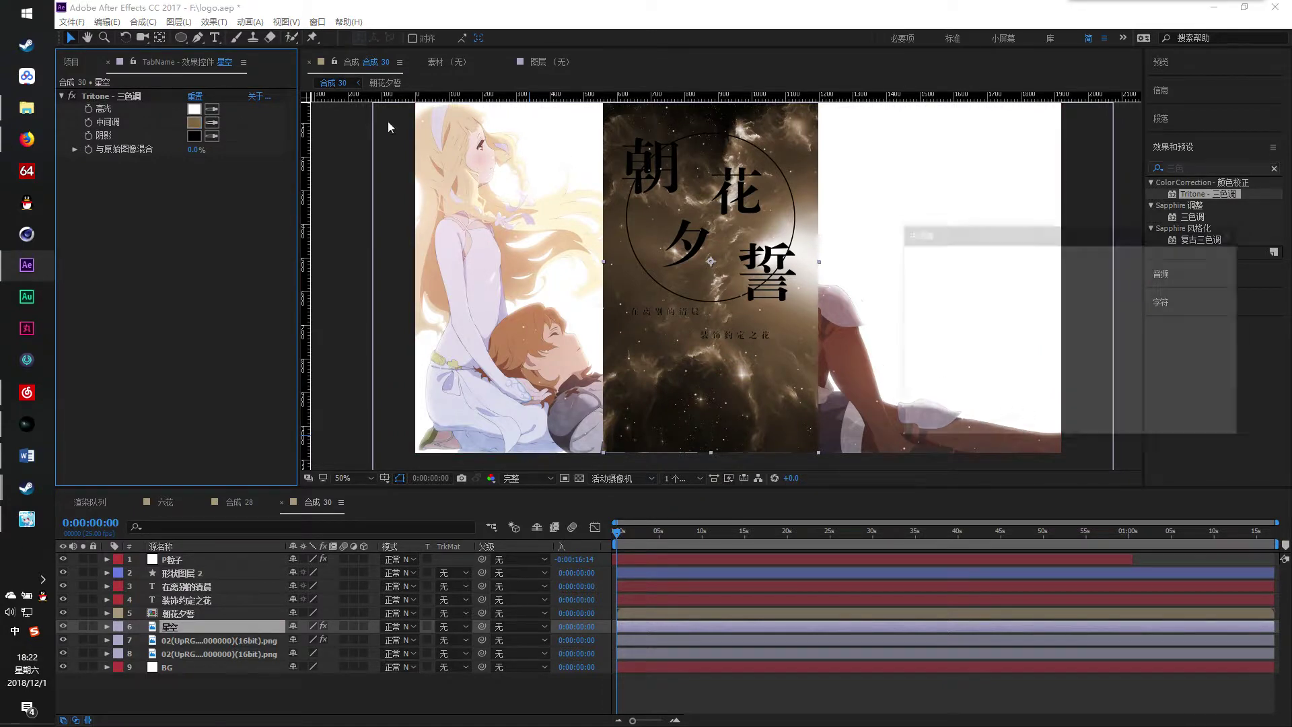
{"action": "left_click_drag", "start_coordinate": [1099, 418], "coordinate": [1099, 398]}
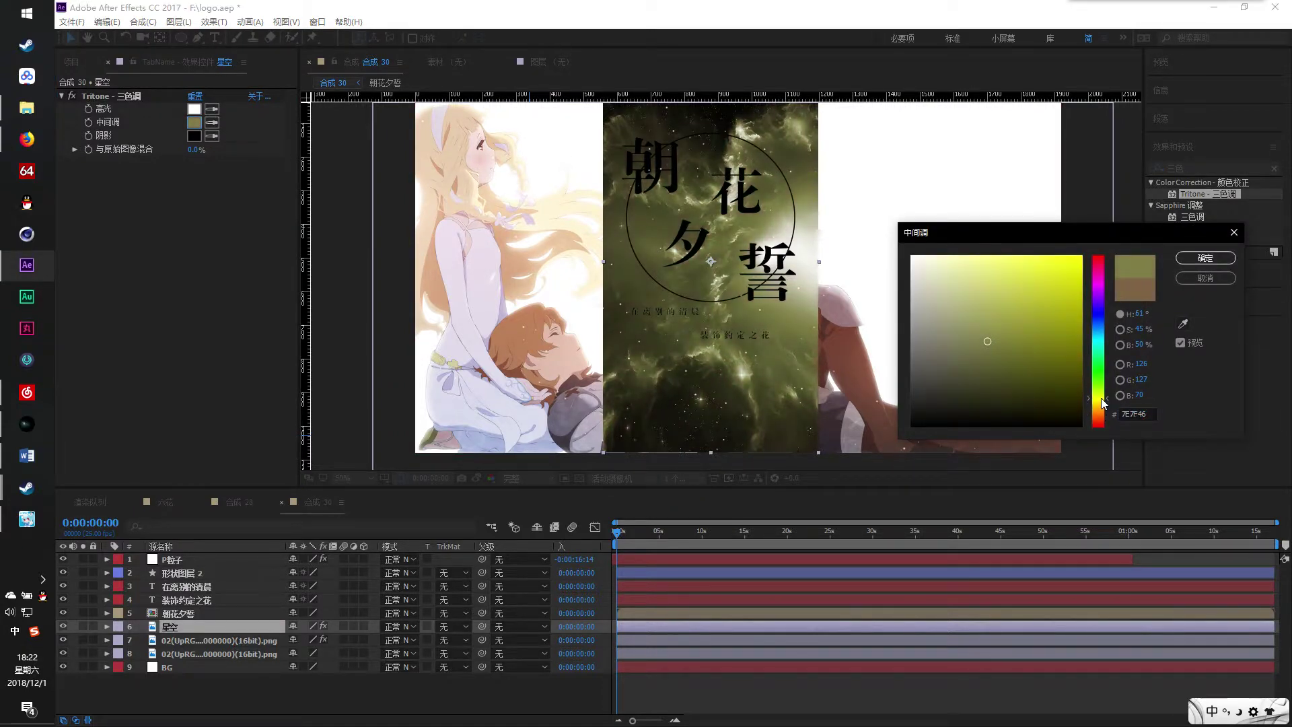
{"action": "mouse_move", "coordinate": [990, 299]}
{"action": "left_mouse_down"}
{"action": "mouse_move", "coordinate": [1007, 240]}
{"action": "mouse_move", "coordinate": [1022, 279]}
{"action": "left_mouse_up"}
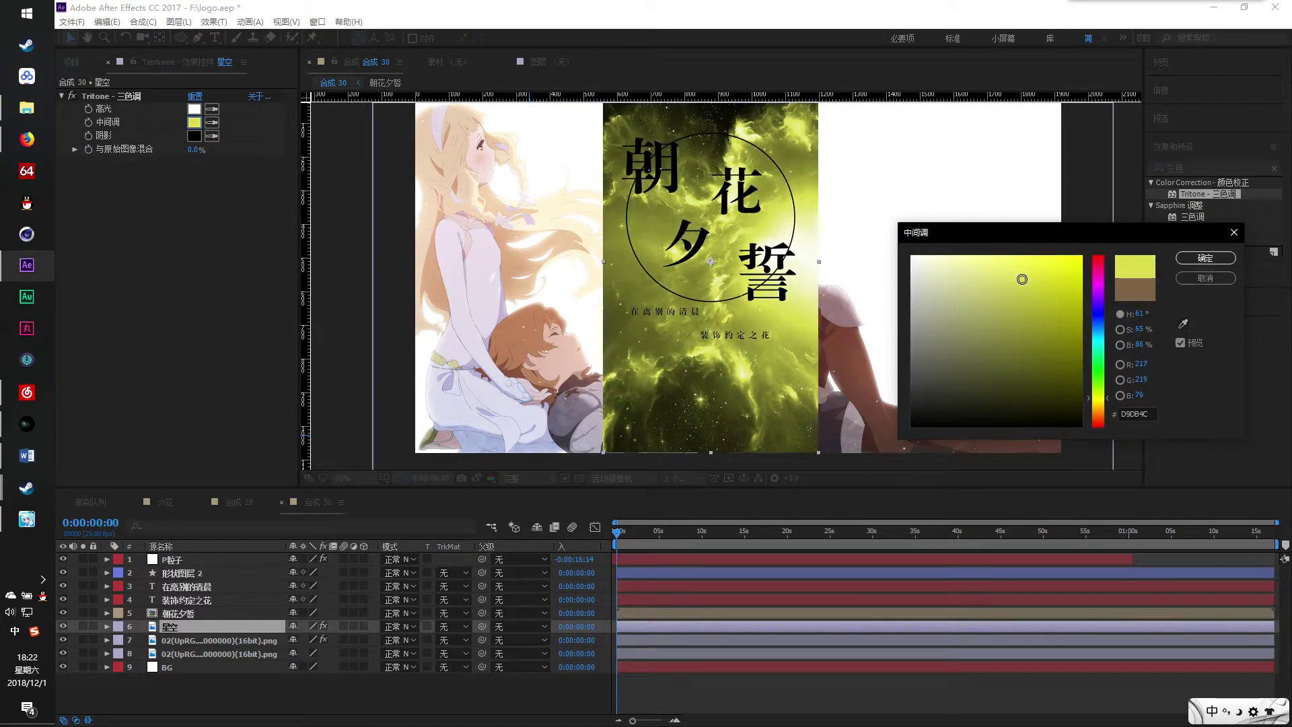
{"action": "left_click_drag", "start_coordinate": [1100, 397], "coordinate": [1101, 406]}
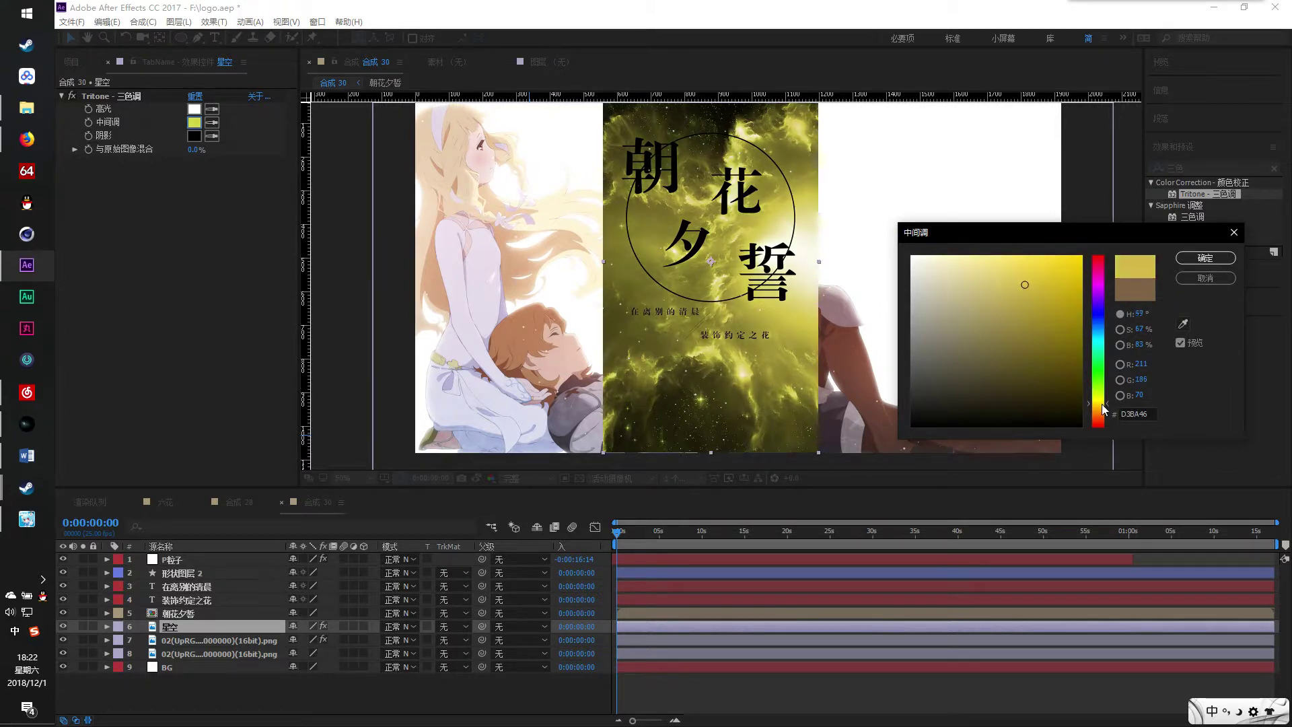
{"action": "left_click", "coordinate": [1205, 258]}
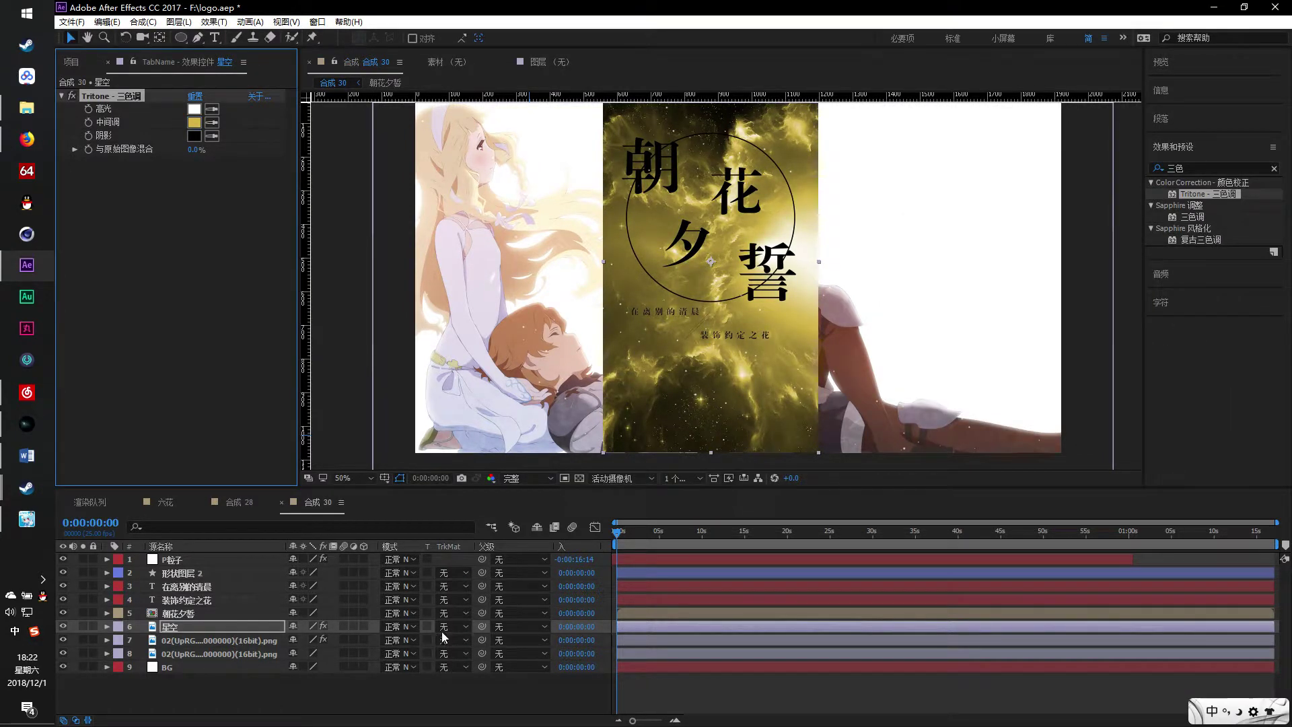
Set the 星空 layer's track matte to the alpha of 朝花夕誓
{"action": "left_click", "coordinate": [450, 548]}
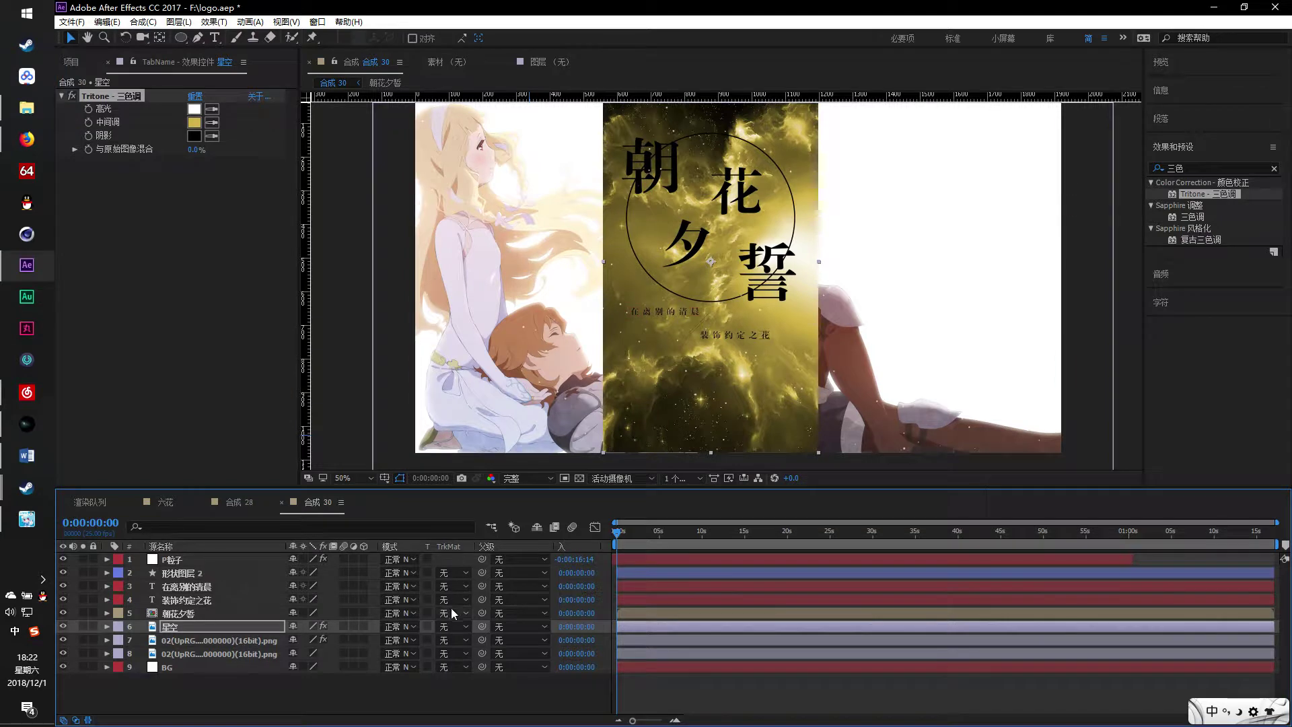
{"action": "left_click", "coordinate": [451, 627]}
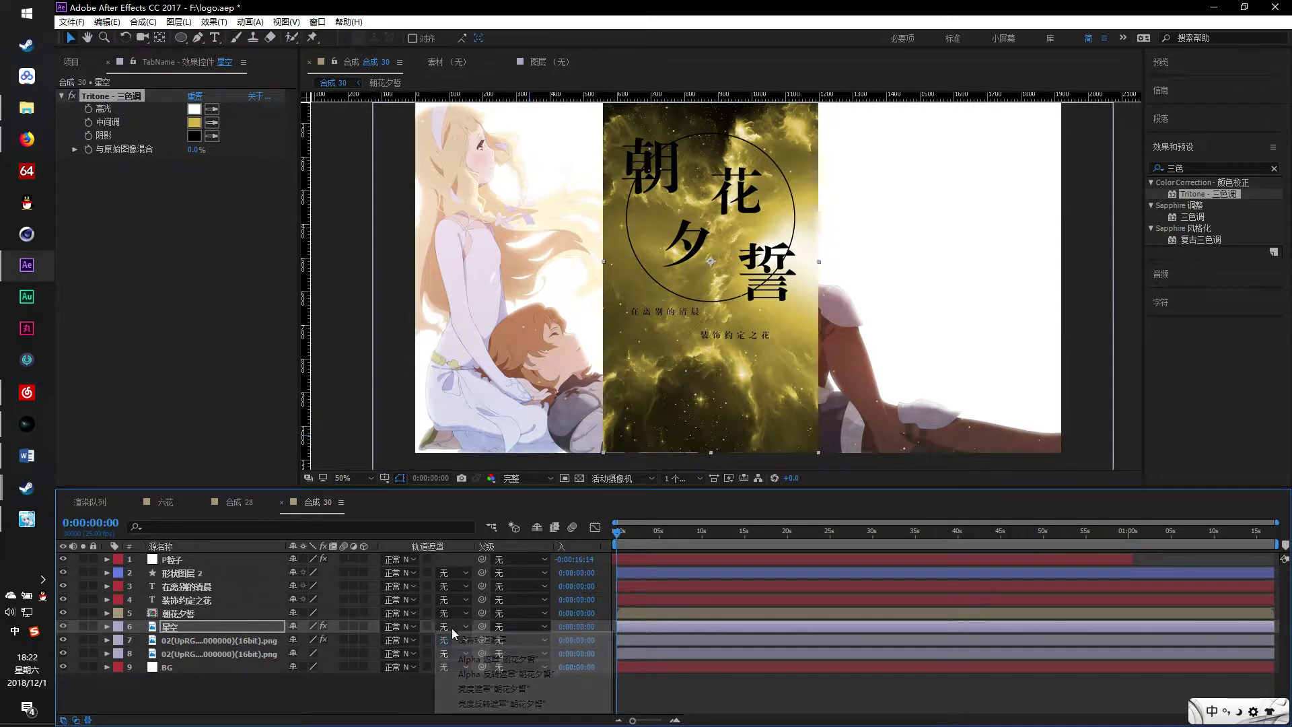
{"action": "left_click", "coordinate": [519, 660]}
{"action": "scroll", "coordinate": [821, 282], "scroll_direction": "up", "scroll_amount": 3}
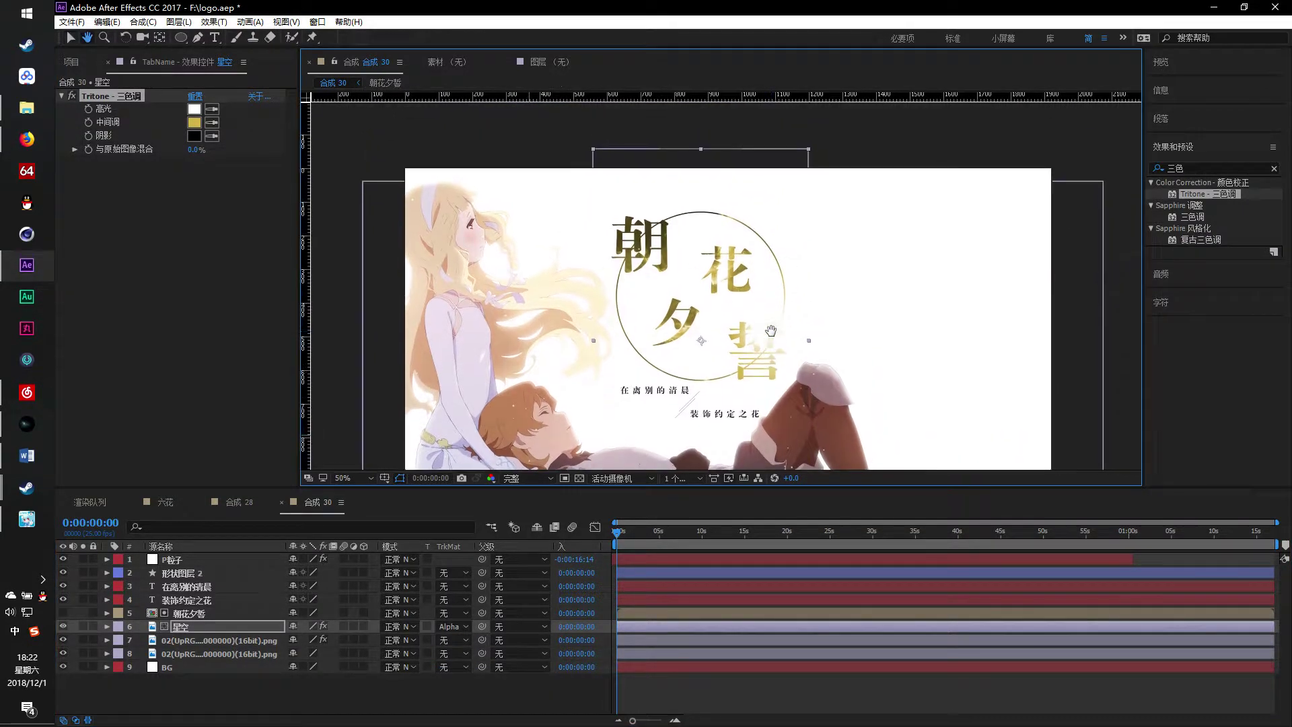
Precompose the two caption layers and the divider 形状图层 2 into a composition named 在离别的清晨。。。
{"action": "left_click", "coordinate": [209, 601]}
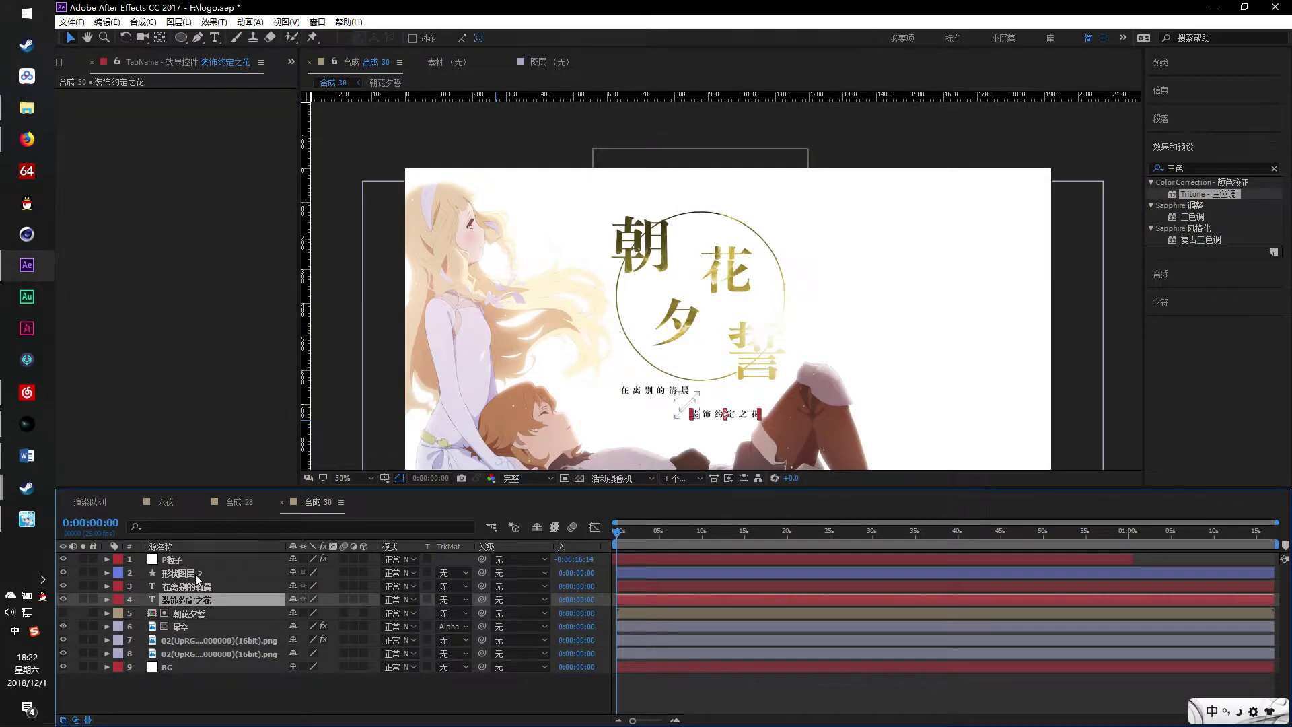
{"action": "left_click", "coordinate": [197, 574], "text": "shift"}
{"action": "key", "text": "ctrl+shift+c"}
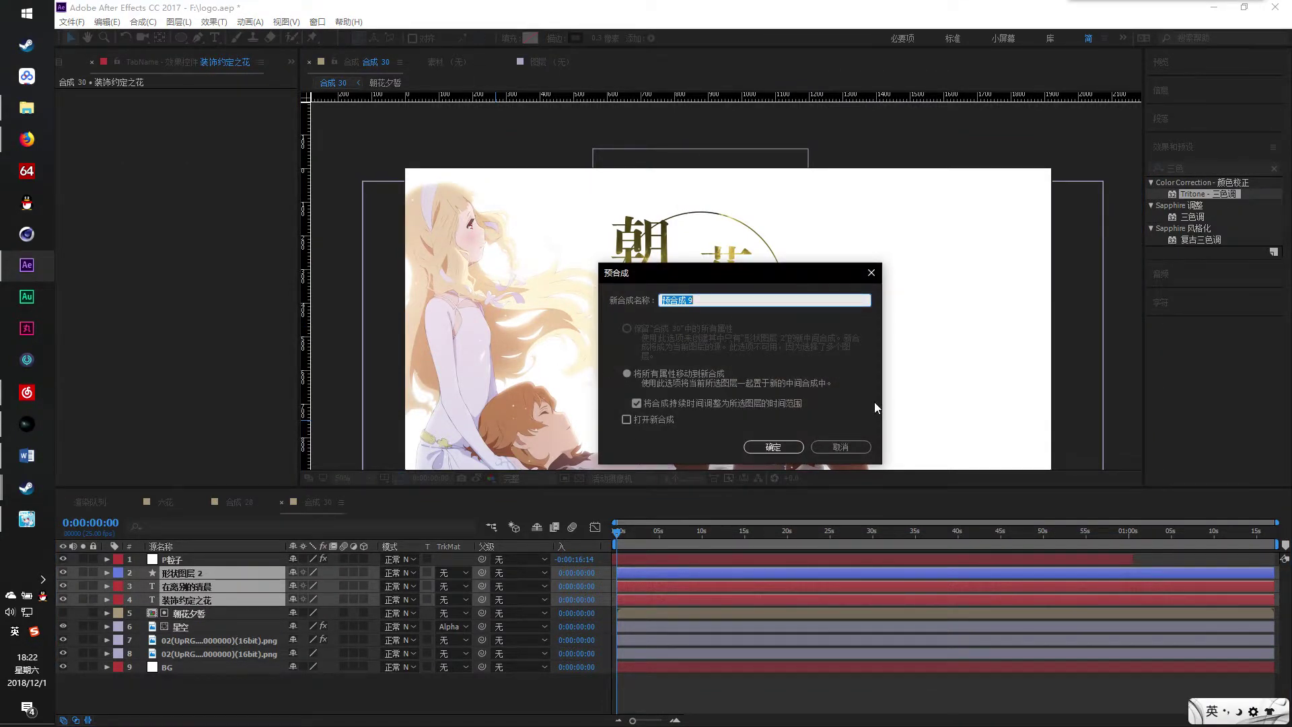
{"action": "left_click_drag", "start_coordinate": [784, 275], "coordinate": [818, 377]}
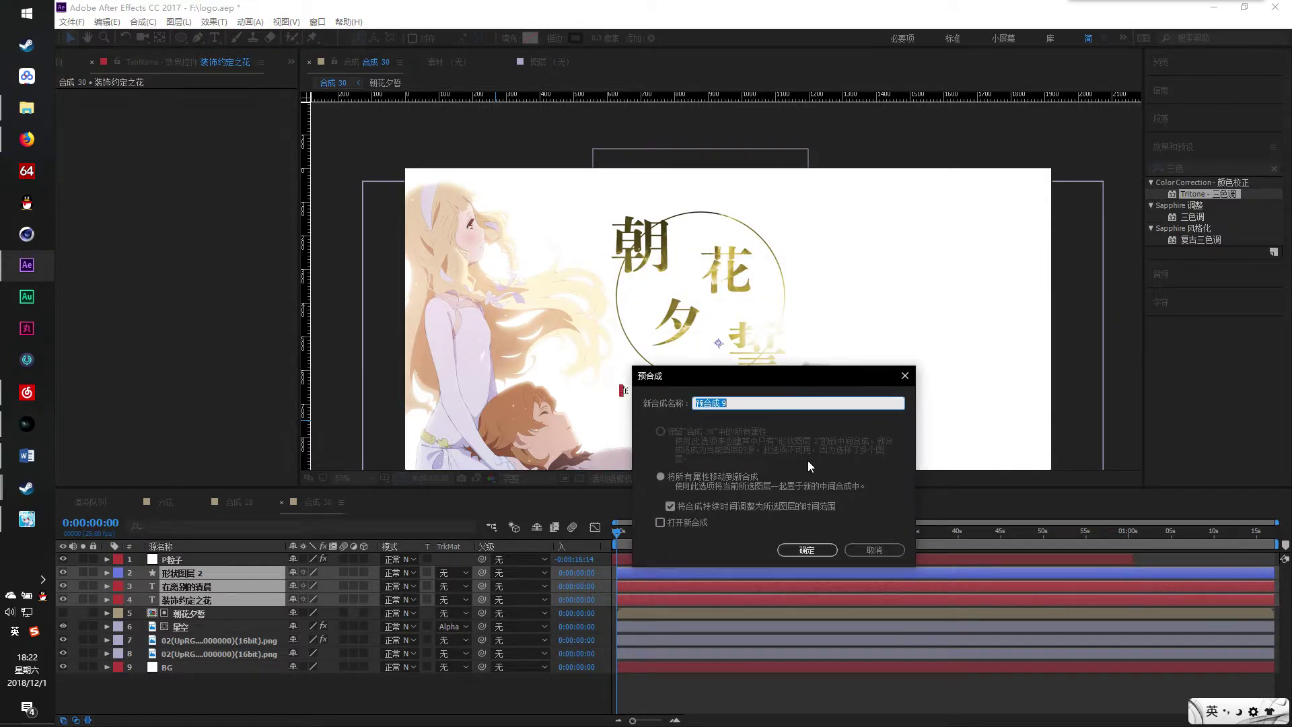
{"action": "key", "text": "shift"}
{"action": "type", "text": "在离别"}
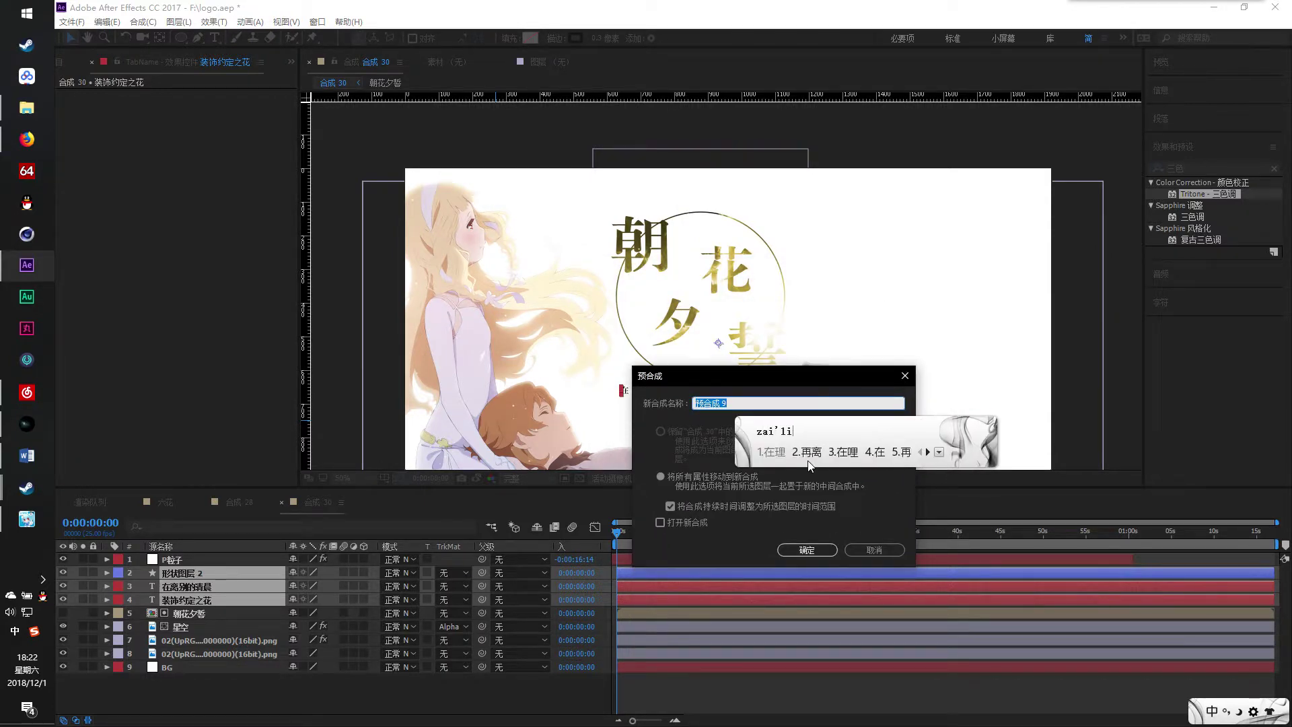
{"action": "type", "text": "的清晨。。。"}
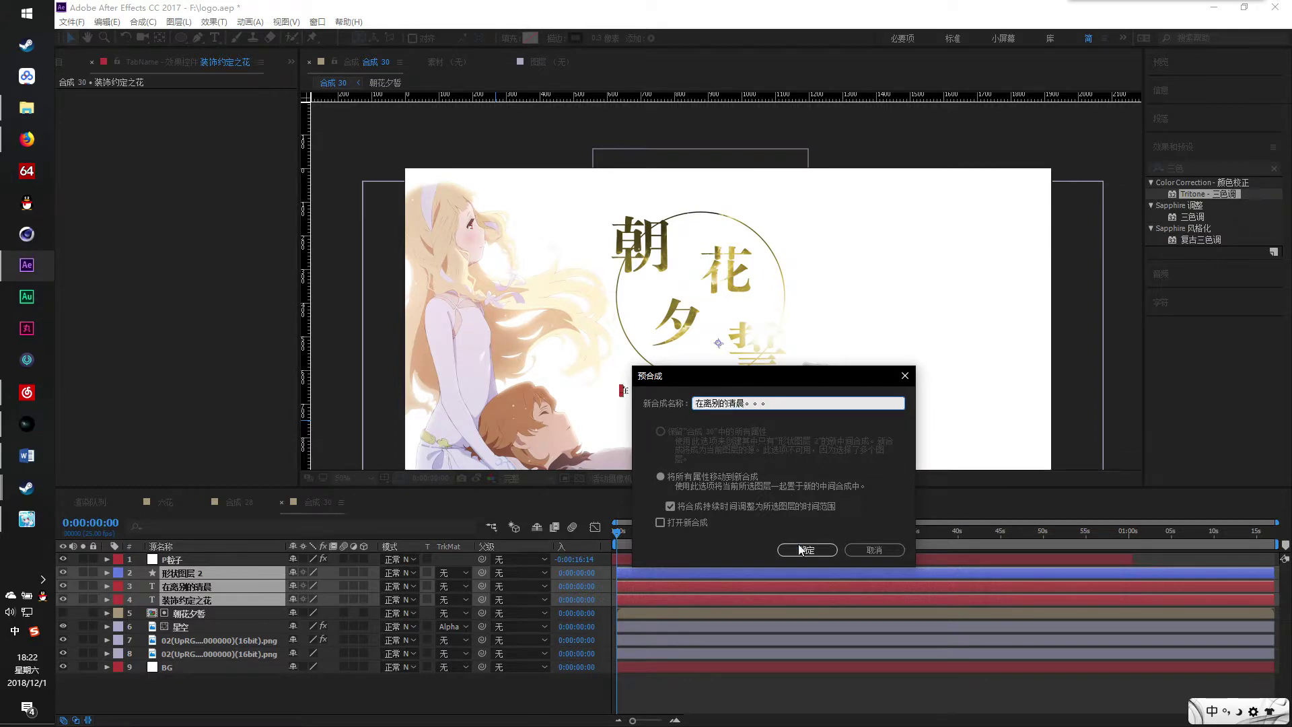
{"action": "left_click", "coordinate": [801, 550]}
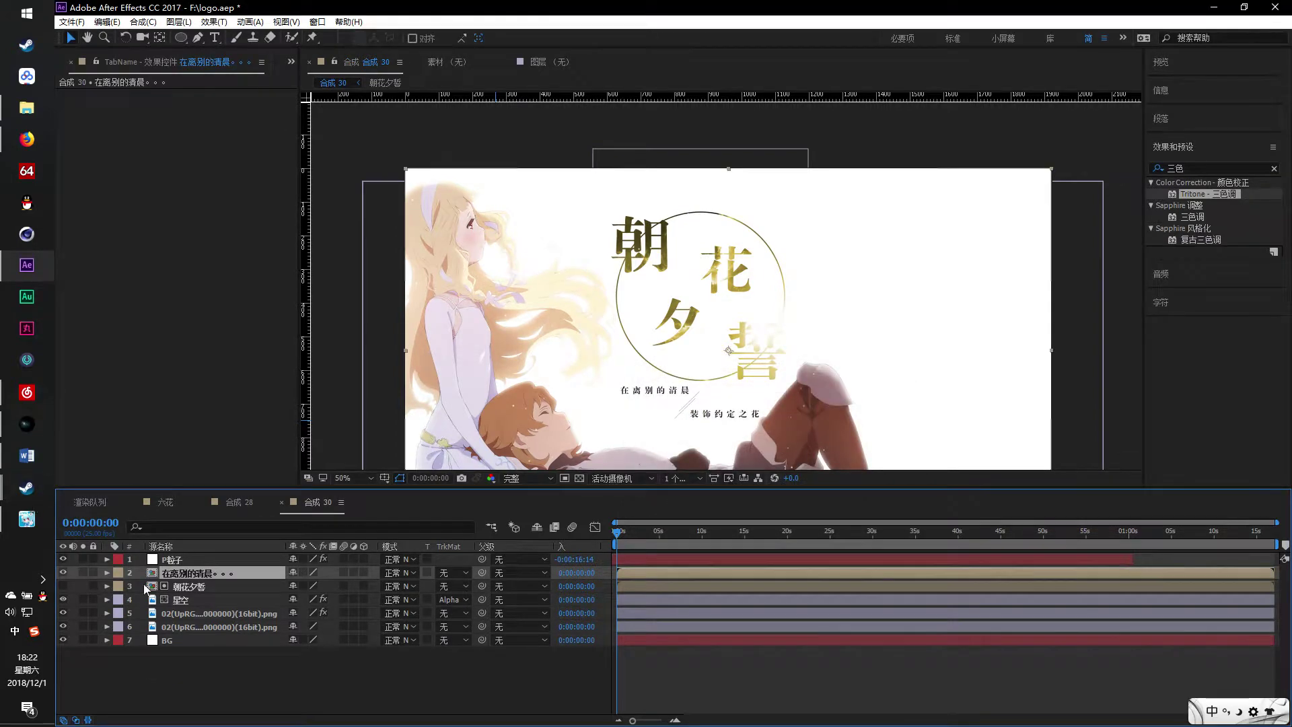
Duplicate the golden 星空 layer, place the copy directly below the captions precomp as its alpha-matted fill, and hide the precomp
{"action": "left_click", "coordinate": [176, 601]}
{"action": "key", "text": "ctrl+d"}
{"action": "key", "text": "ctrl+bracketright"}
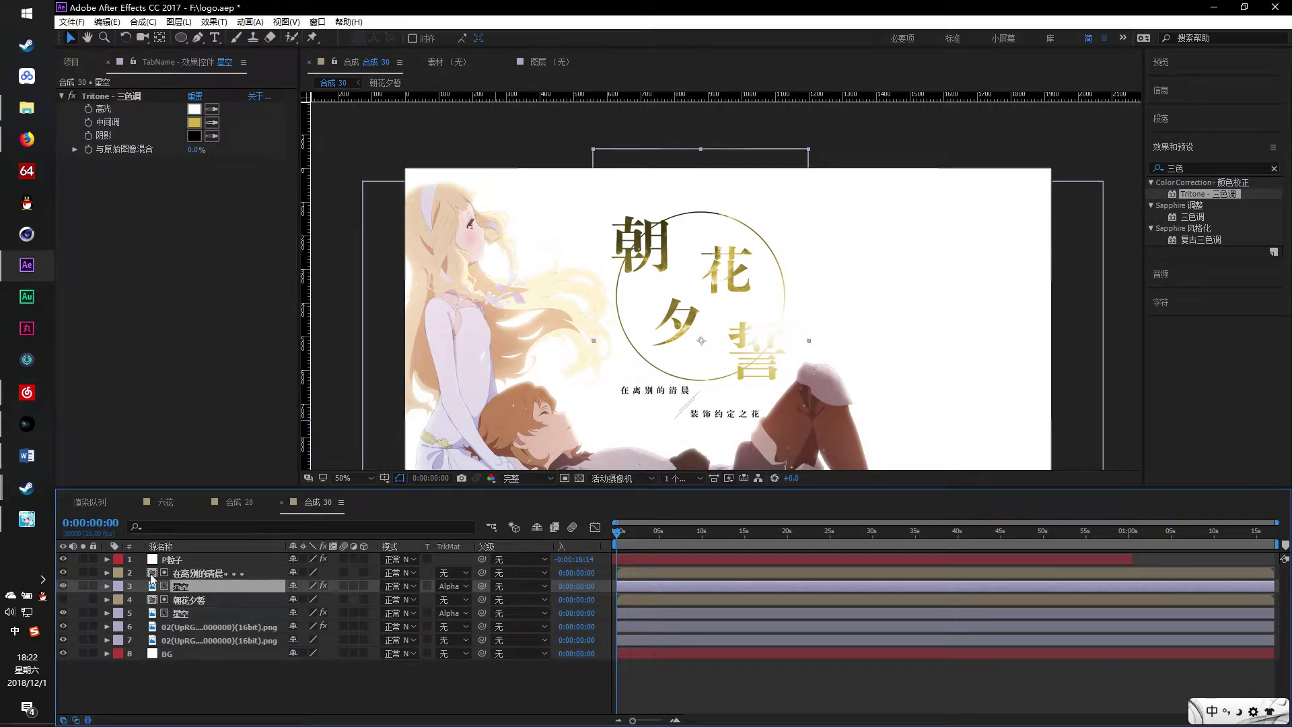
{"action": "left_click", "coordinate": [63, 573]}
Shift the upper 星空 copy slightly up and to the right behind the captions
{"action": "left_click_drag", "start_coordinate": [791, 356], "coordinate": [811, 285]}
{"action": "left_click", "coordinate": [196, 586]}
{"action": "mouse_move", "coordinate": [799, 334]}
{"action": "left_mouse_down"}
{"action": "mouse_move", "coordinate": [776, 315]}
{"action": "mouse_move", "coordinate": [873, 319]}
{"action": "mouse_move", "coordinate": [822, 330]}
{"action": "left_mouse_up"}
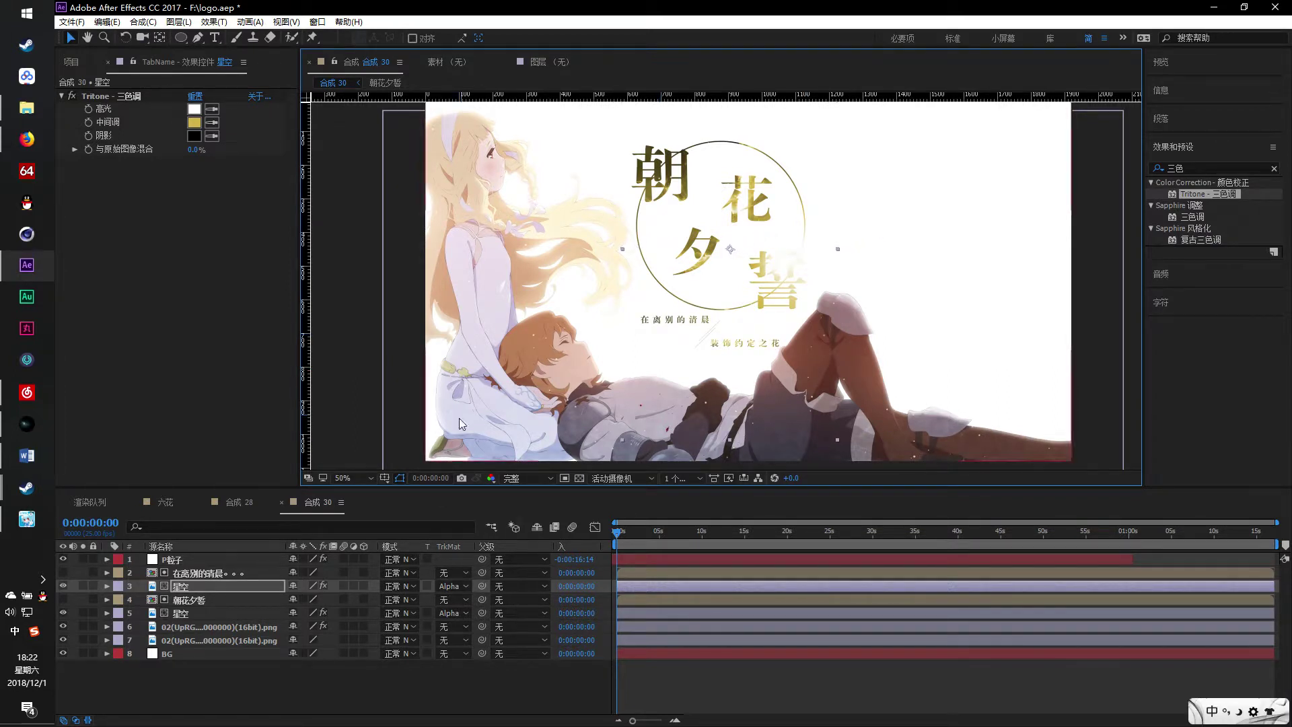
Shift the lower 星空 layer, which fills the 朝花夕誓 title, upward and save the project
{"action": "left_click", "coordinate": [224, 612]}
{"action": "left_click_drag", "start_coordinate": [805, 216], "coordinate": [791, 152]}
{"action": "key", "text": "ctrl+s"}
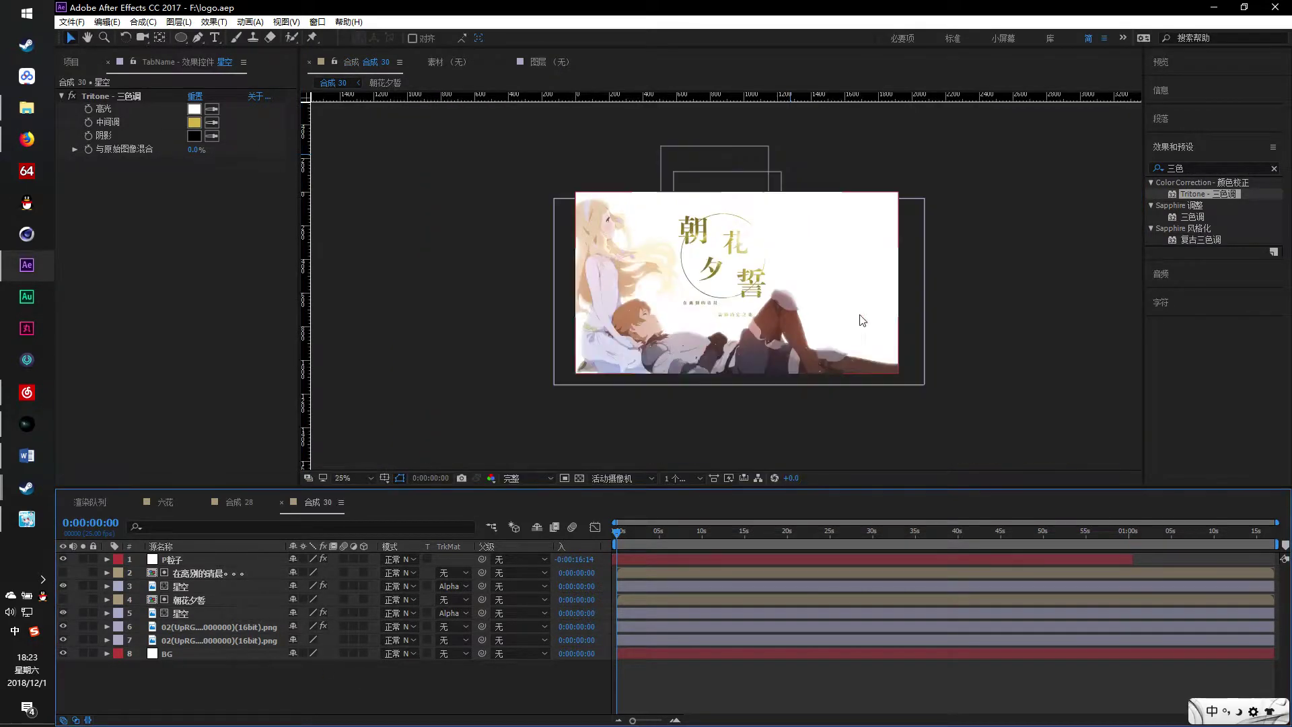
Add a new adjustment layer at the top of 合成 30
{"action": "right_click", "coordinate": [300, 680]}
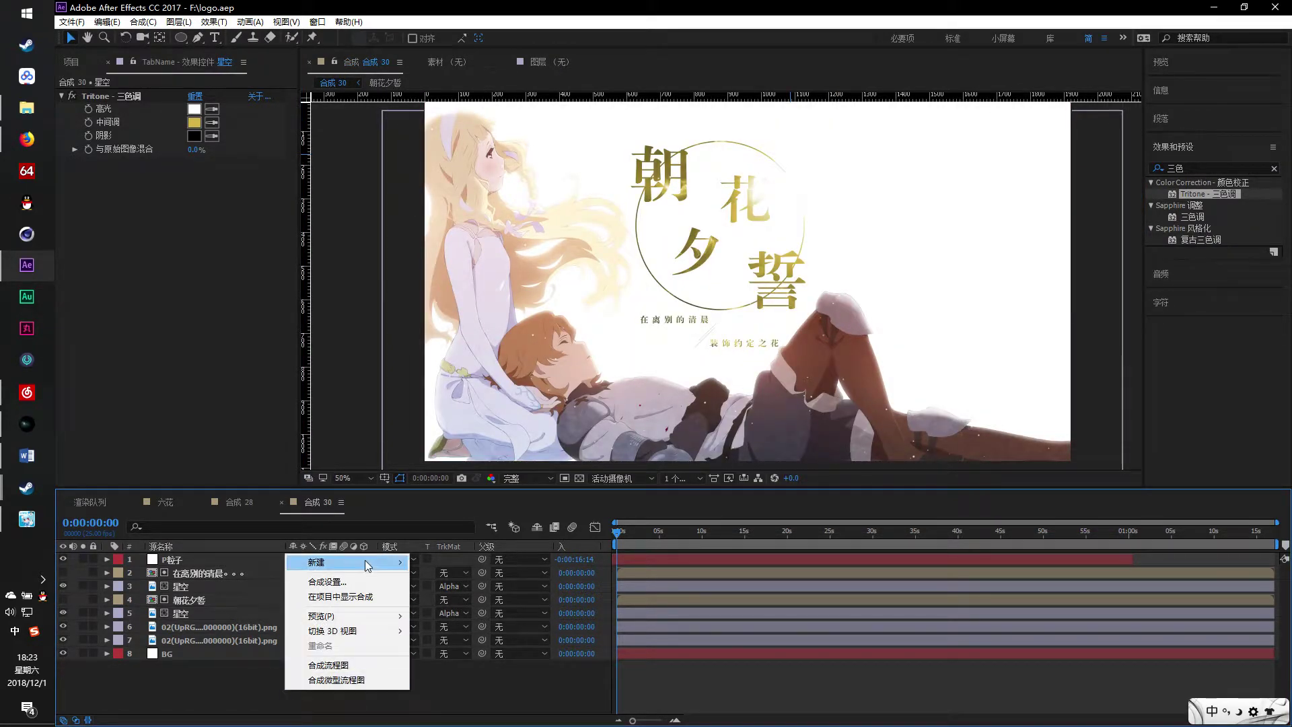
{"action": "mouse_move", "coordinate": [374, 564]}
{"action": "left_click", "coordinate": [447, 672]}
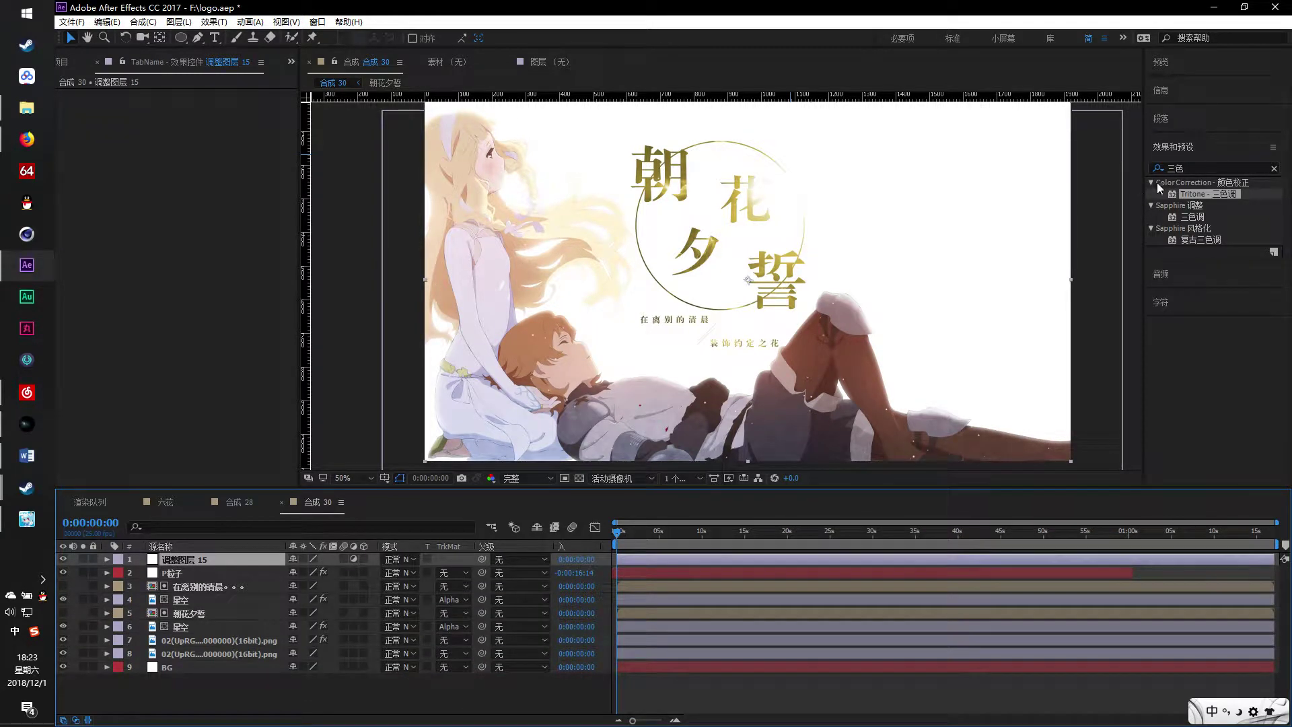
Find the 四色渐变 (4Color Gradient) effect, apply it to the adjustment layer, and set its blending mode to 柔光
{"action": "left_click", "coordinate": [1144, 165]}
{"action": "key", "text": "shift"}
{"action": "type", "text": "sise"}
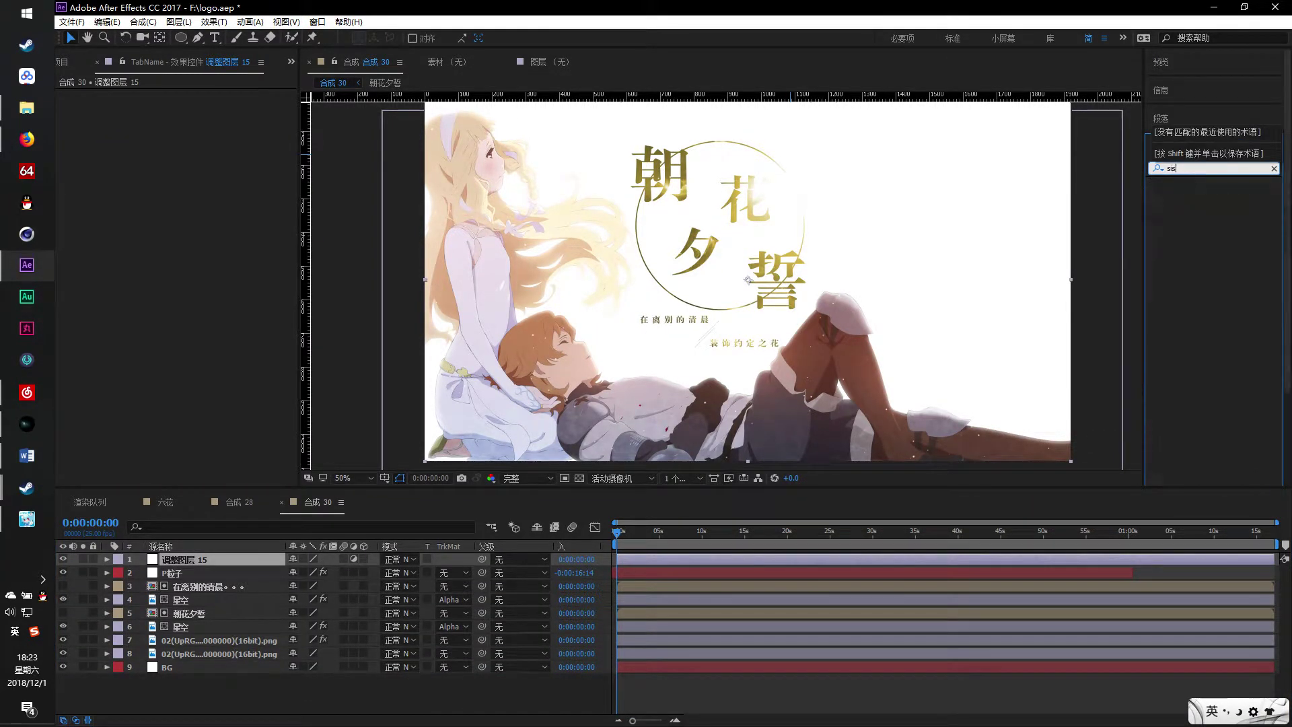
{"action": "key", "text": "BackSpace"}
{"action": "key", "text": "BackSpace"}
{"action": "key", "text": "BackSpace"}
{"action": "key", "text": "shift"}
{"action": "type", "text": "sise"}
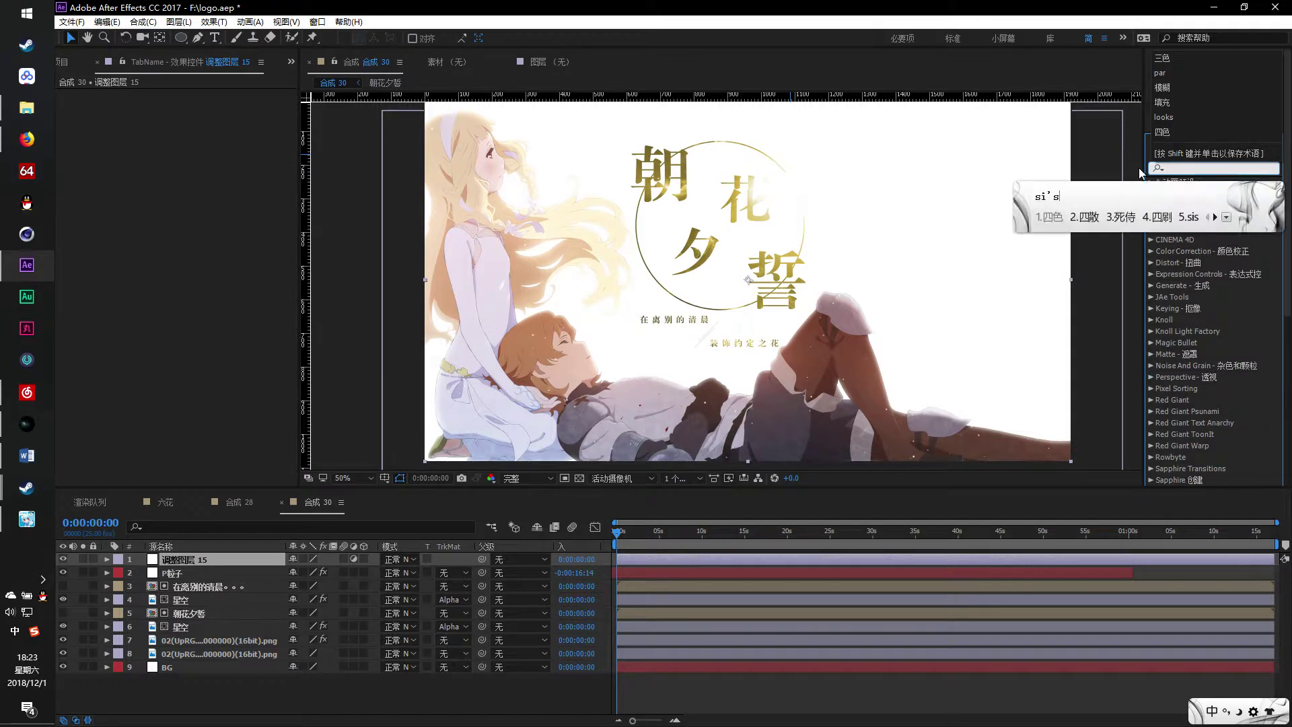
{"action": "key", "text": "space"}
{"action": "left_click_drag", "start_coordinate": [1219, 194], "coordinate": [229, 329]}
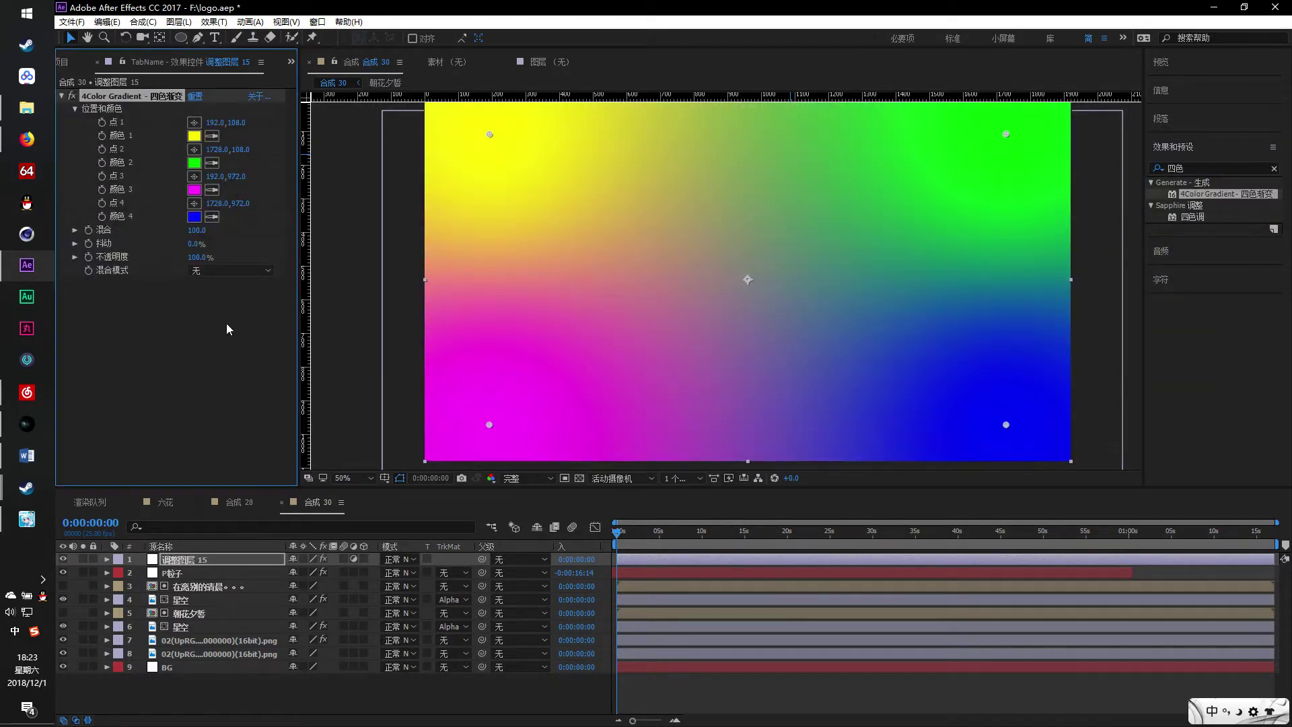
{"action": "left_click", "coordinate": [212, 270]}
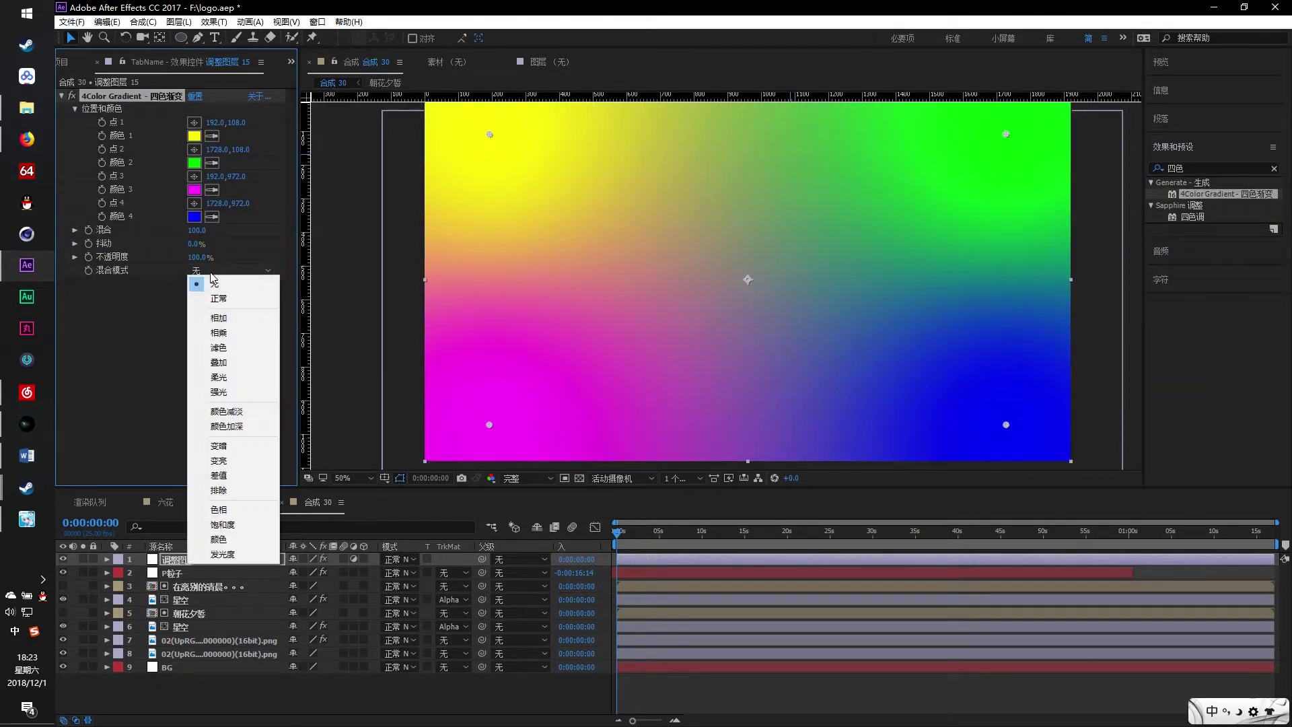
{"action": "left_click", "coordinate": [219, 377]}
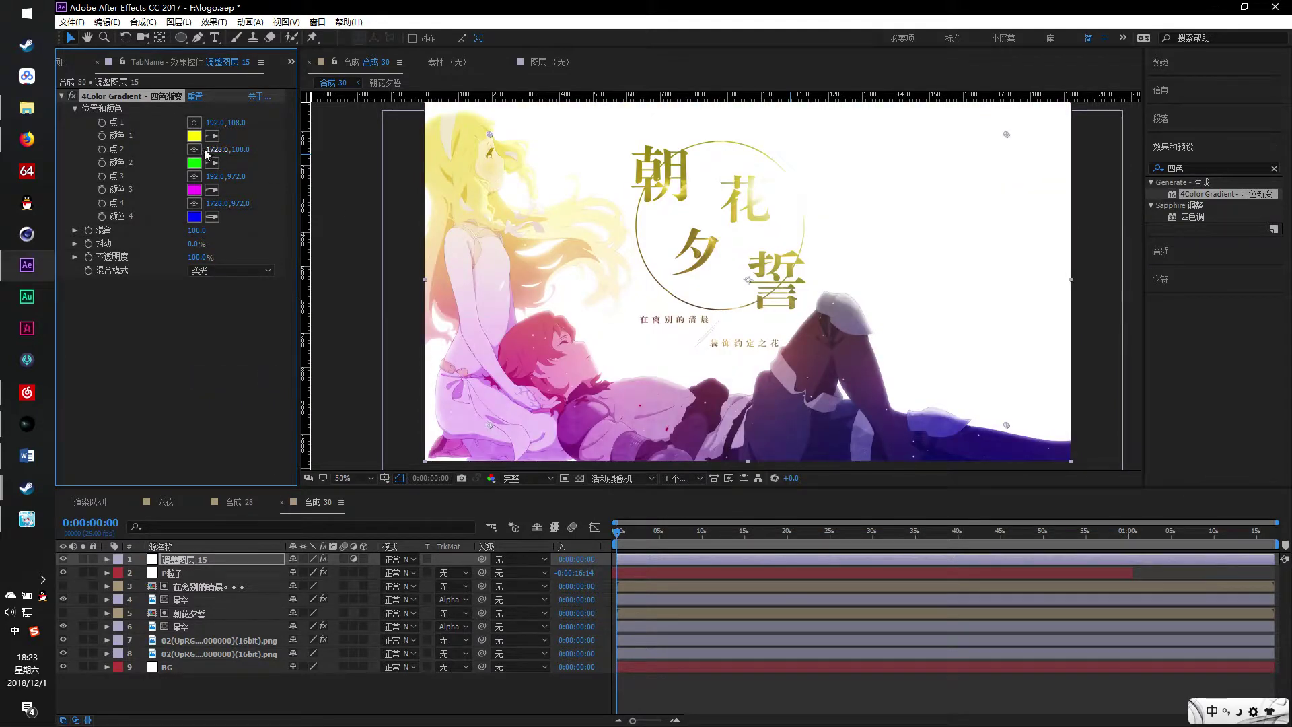
Set color 1 of the four-color gradient to a pale orange, FFD37E
{"action": "left_click", "coordinate": [196, 150]}
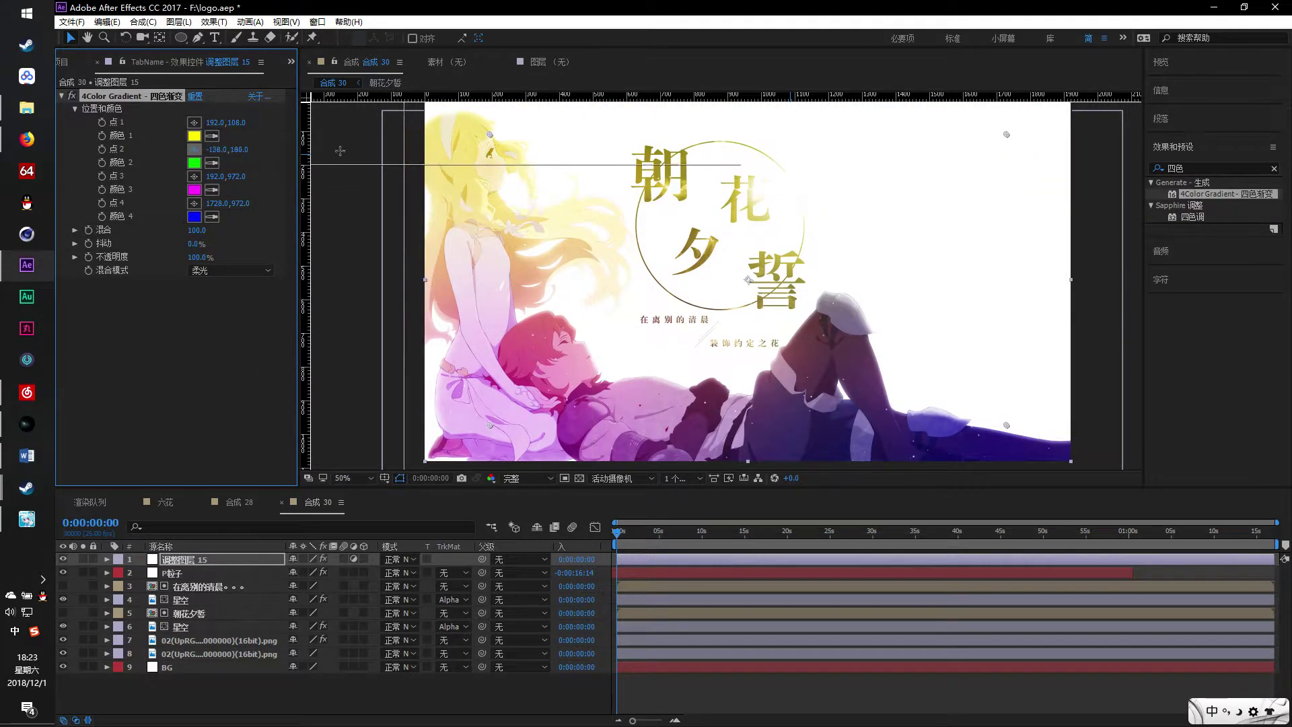
{"action": "left_click", "coordinate": [199, 135]}
{"action": "left_click", "coordinate": [1097, 404]}
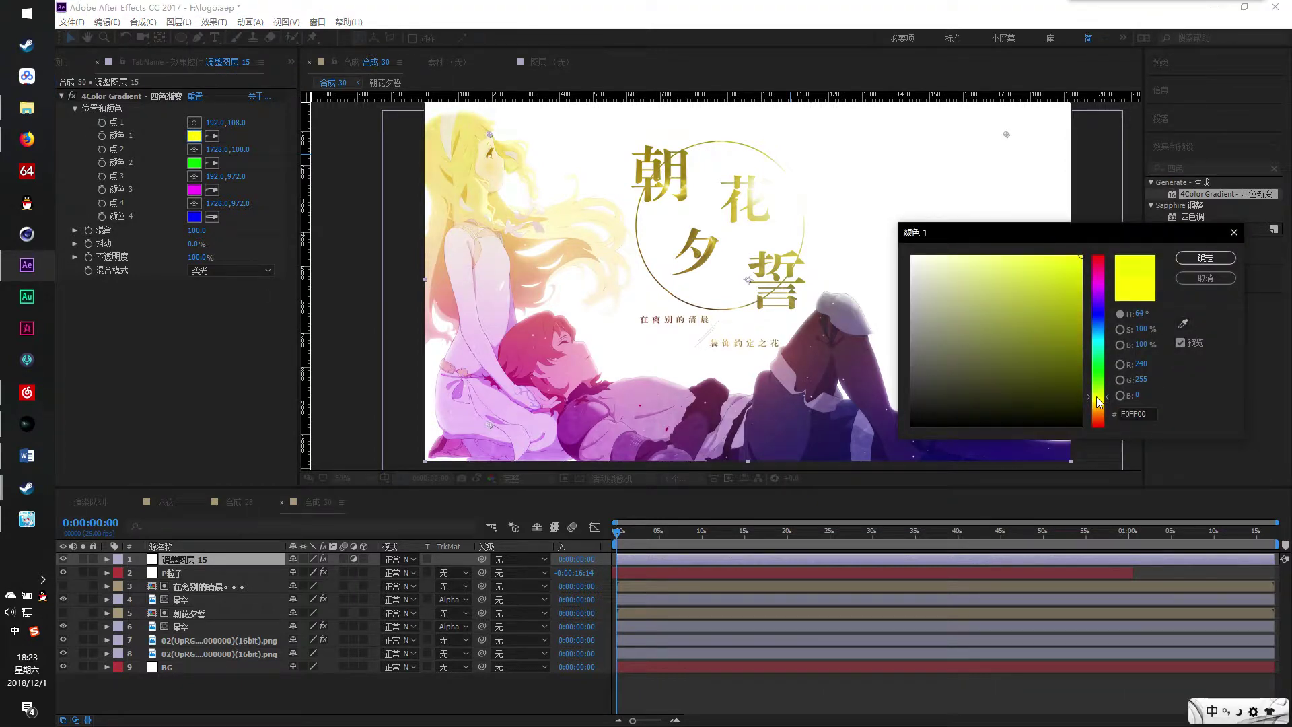
{"action": "left_click_drag", "start_coordinate": [1097, 397], "coordinate": [1097, 408]}
{"action": "left_click_drag", "start_coordinate": [1052, 291], "coordinate": [997, 240]}
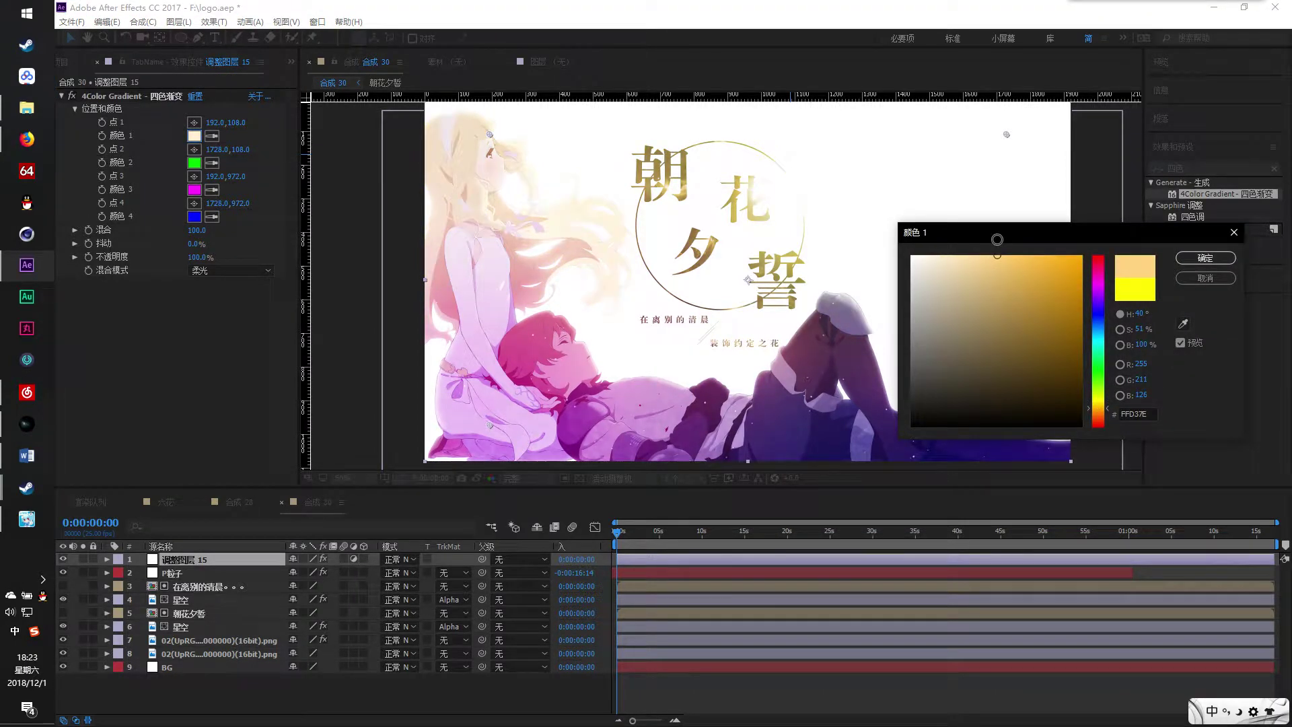
{"action": "left_click", "coordinate": [1208, 263]}
Set color 2 of the four-color gradient to a pale green, about B8FF8D
{"action": "left_click", "coordinate": [194, 162]}
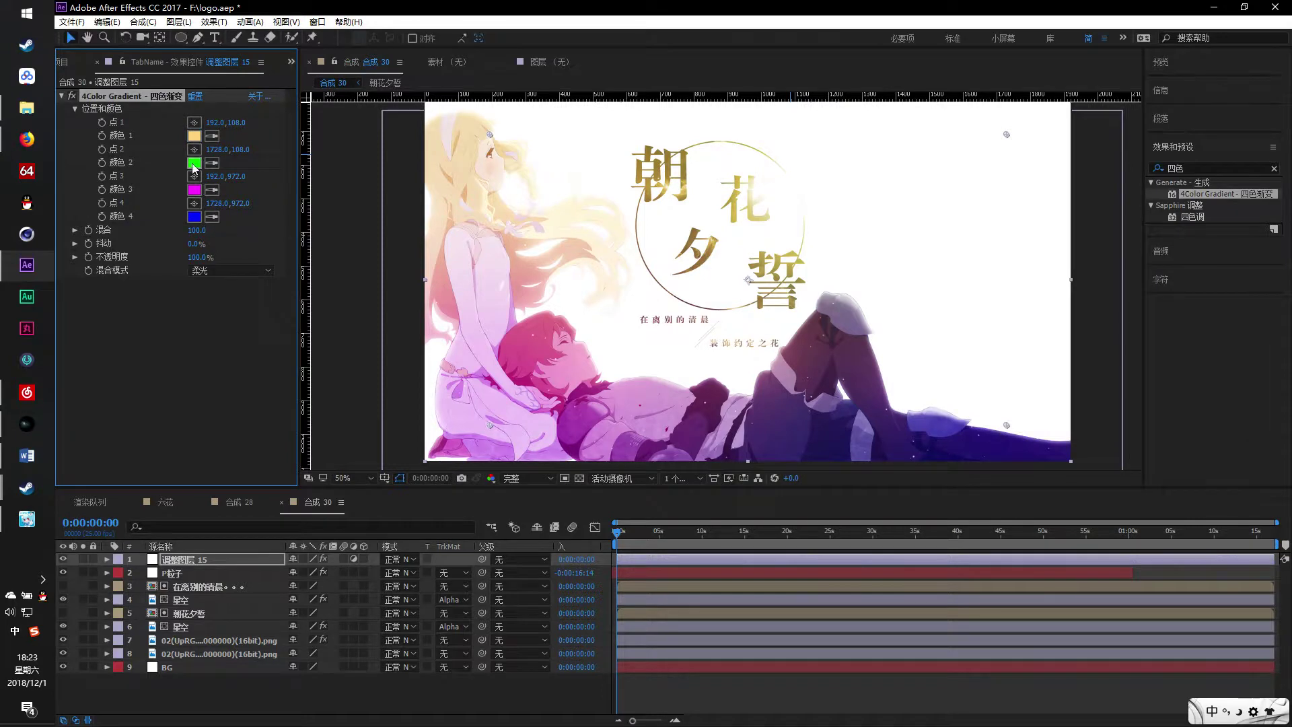
{"action": "left_click_drag", "start_coordinate": [1098, 368], "coordinate": [1098, 380]}
{"action": "left_click", "coordinate": [977, 256]}
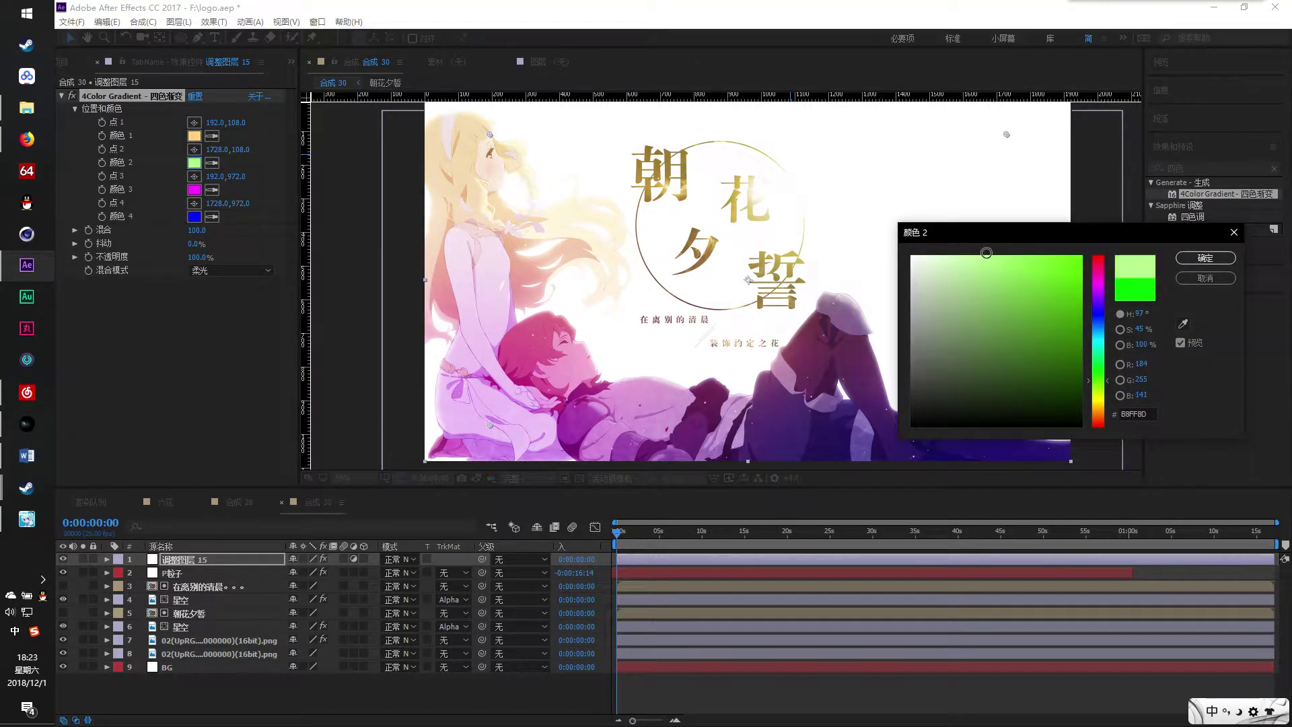
{"action": "left_click", "coordinate": [1205, 258]}
Set color 3 of the four-color gradient to a light magenta, FF74FF
{"action": "left_click", "coordinate": [194, 189]}
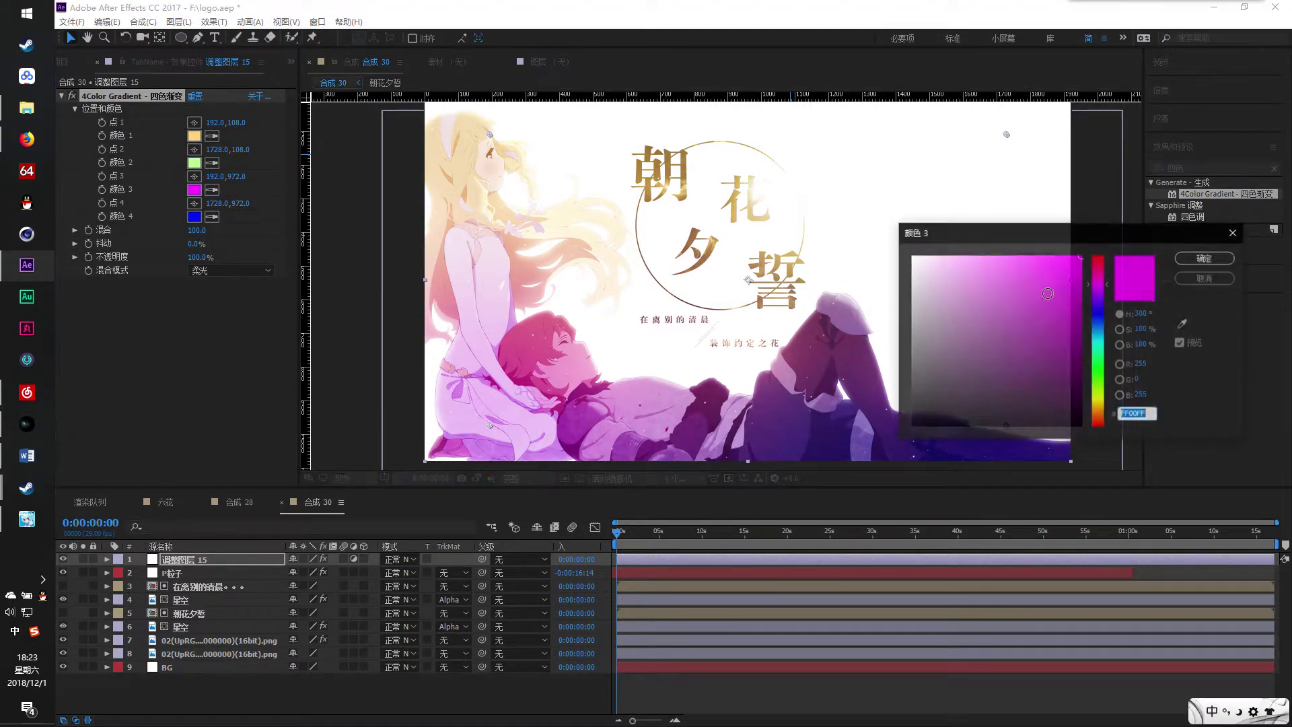
{"action": "left_click", "coordinate": [1053, 275]}
{"action": "left_click", "coordinate": [1039, 268]}
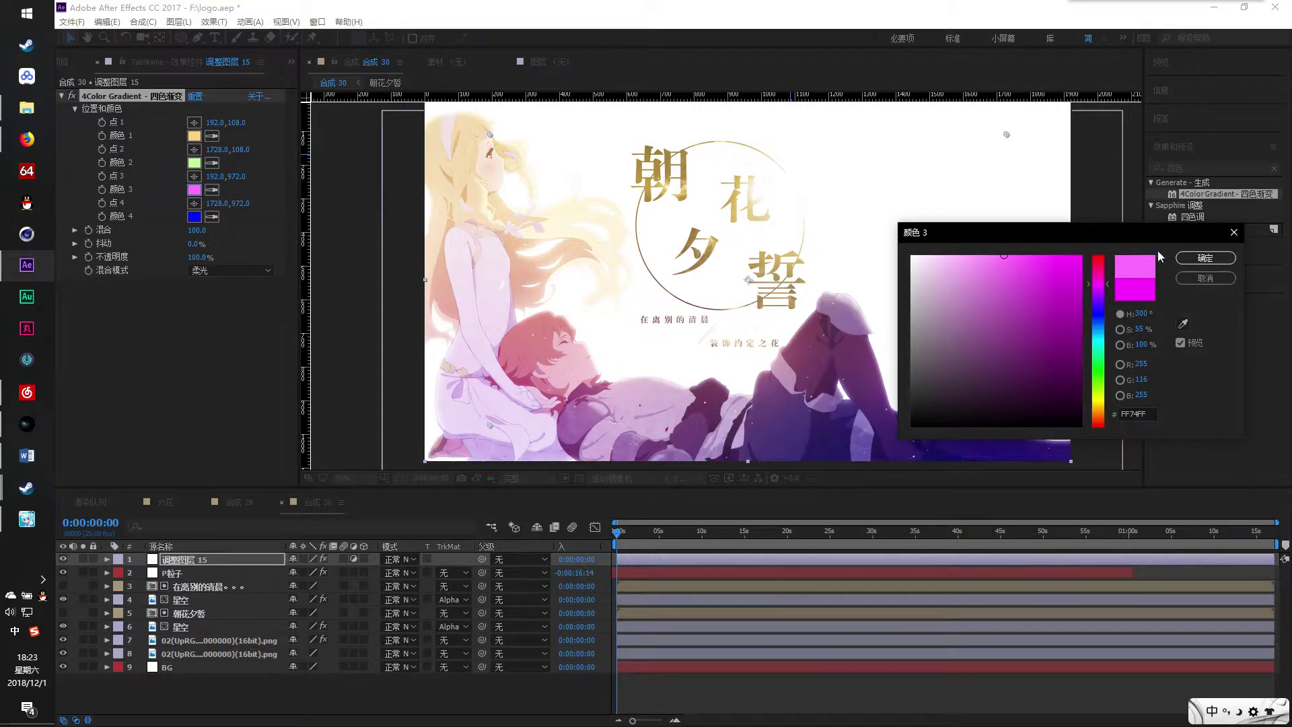
{"action": "left_click", "coordinate": [1206, 258]}
Set color 4 of the four-color gradient to a soft periwinkle blue, 87A6FF
{"action": "left_click", "coordinate": [194, 216]}
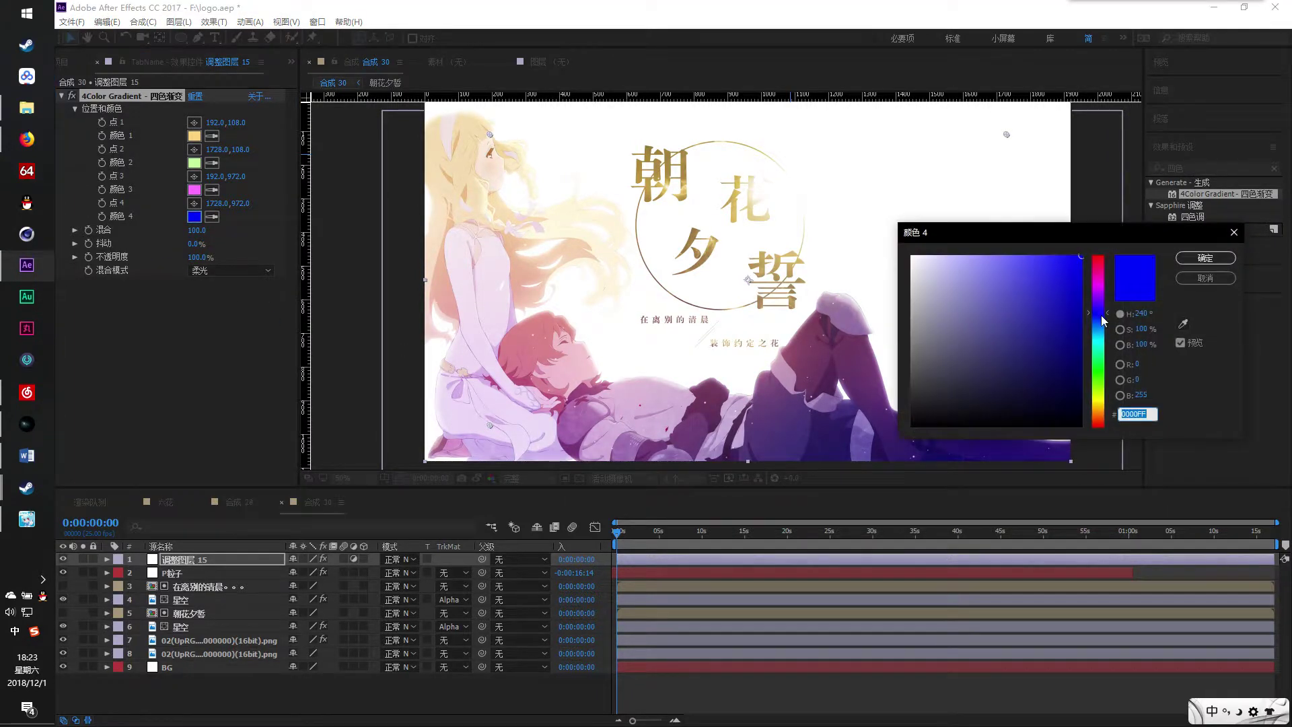
{"action": "left_click_drag", "start_coordinate": [1101, 321], "coordinate": [1101, 338]}
{"action": "left_click", "coordinate": [1048, 274]}
{"action": "left_click", "coordinate": [1040, 260]}
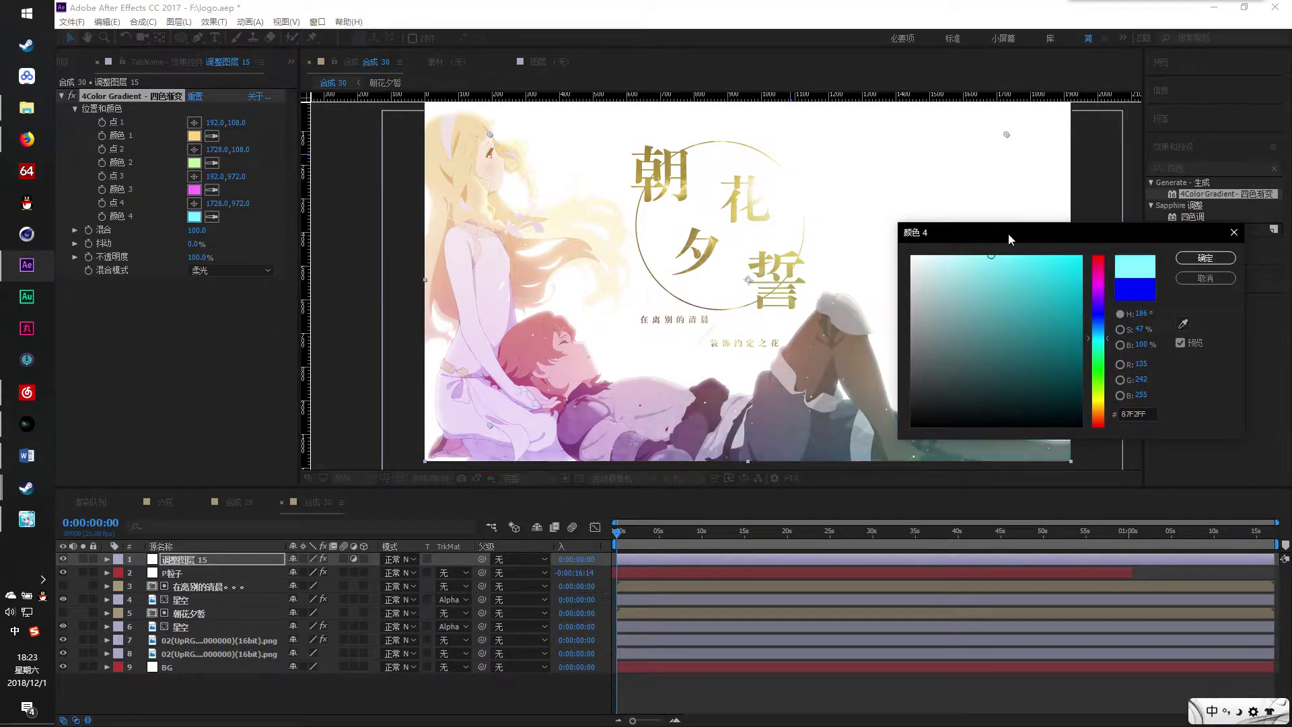
{"action": "left_click", "coordinate": [1206, 259]}
{"action": "left_click", "coordinate": [194, 216]}
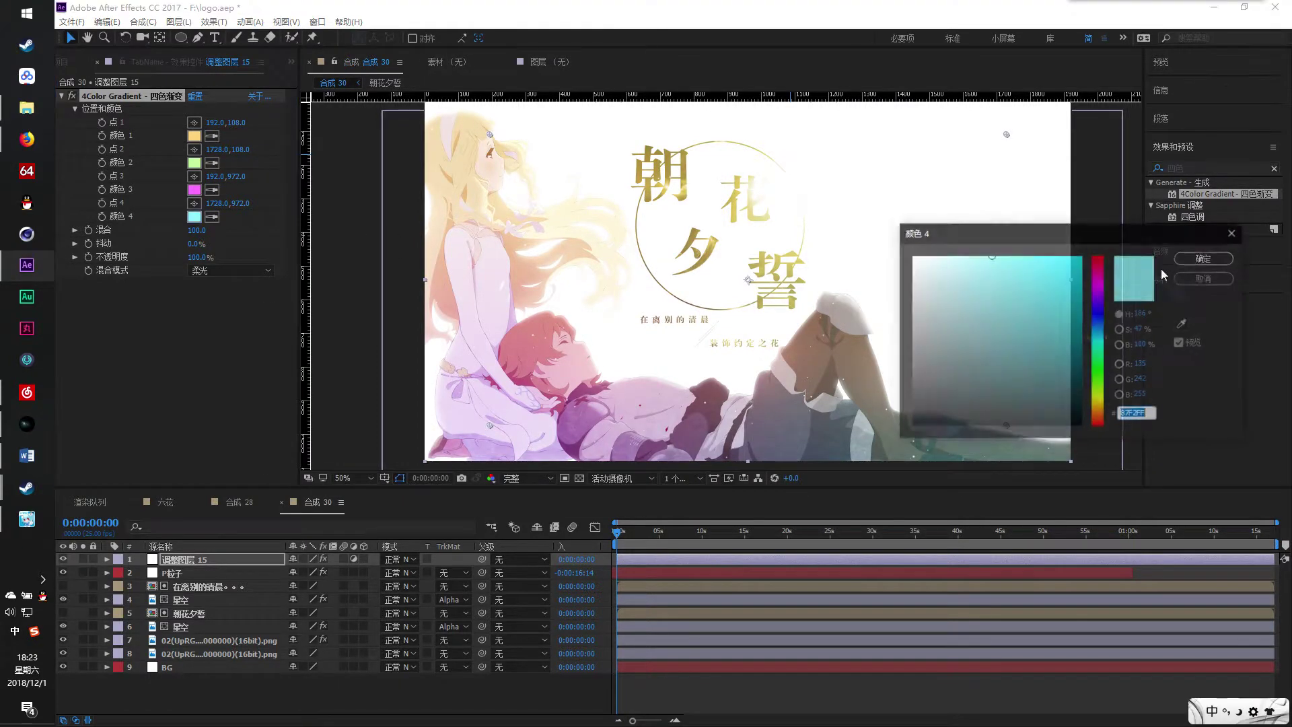
{"action": "left_click_drag", "start_coordinate": [1098, 342], "coordinate": [1097, 320]}
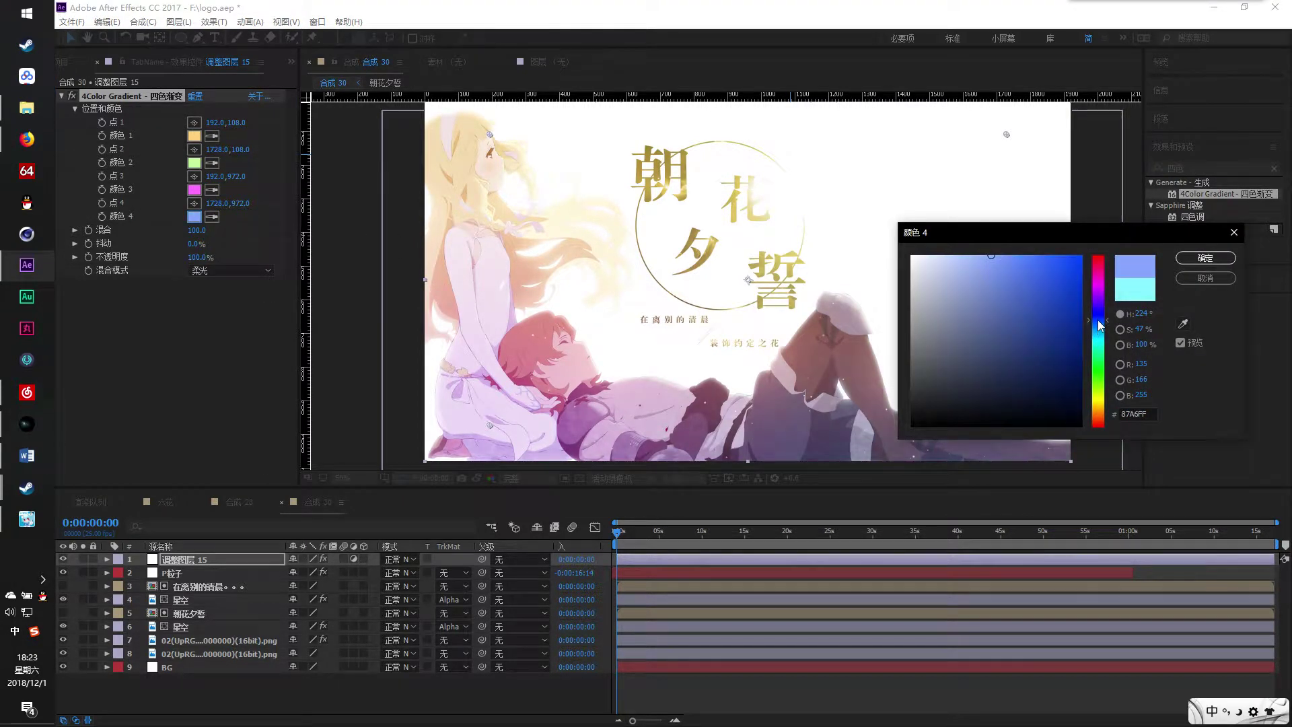
{"action": "left_click", "coordinate": [1188, 259]}
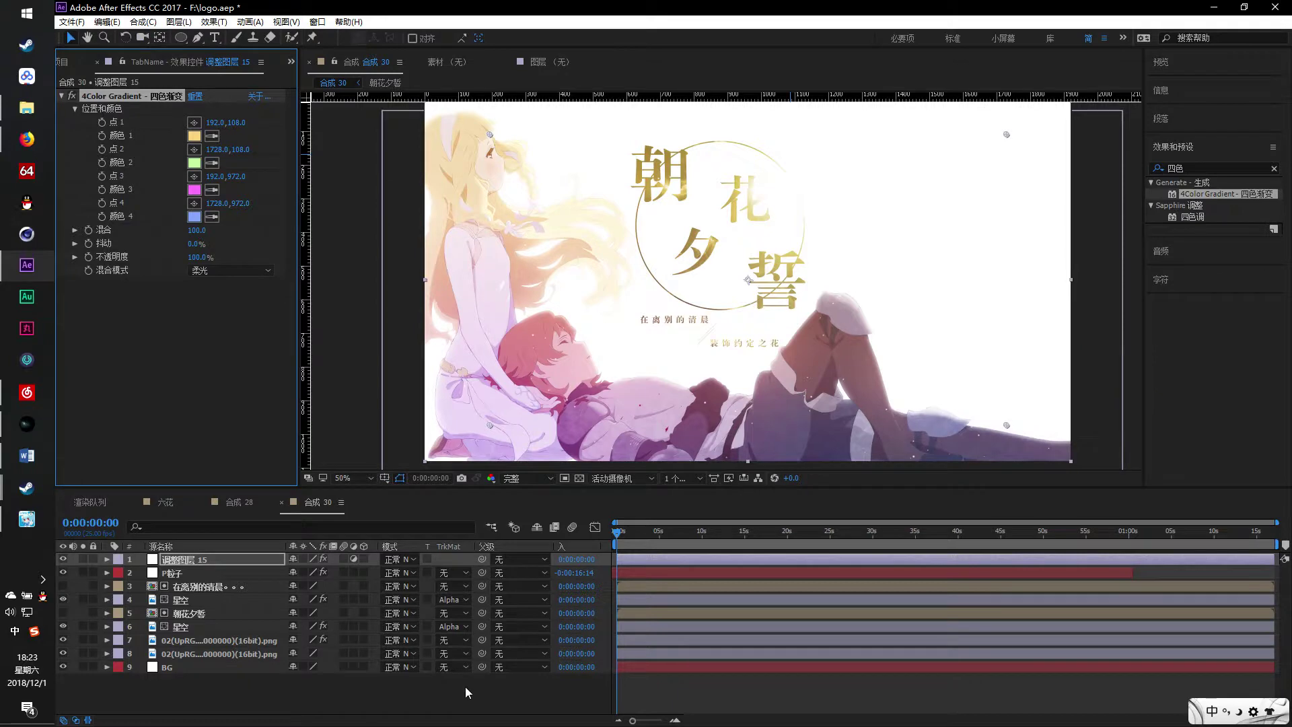
Change color 3 of the four-color gradient to a darker magenta purple
{"action": "left_click", "coordinate": [199, 192]}
{"action": "left_click_drag", "start_coordinate": [999, 258], "coordinate": [1015, 290]}
{"action": "left_click", "coordinate": [1184, 263]}
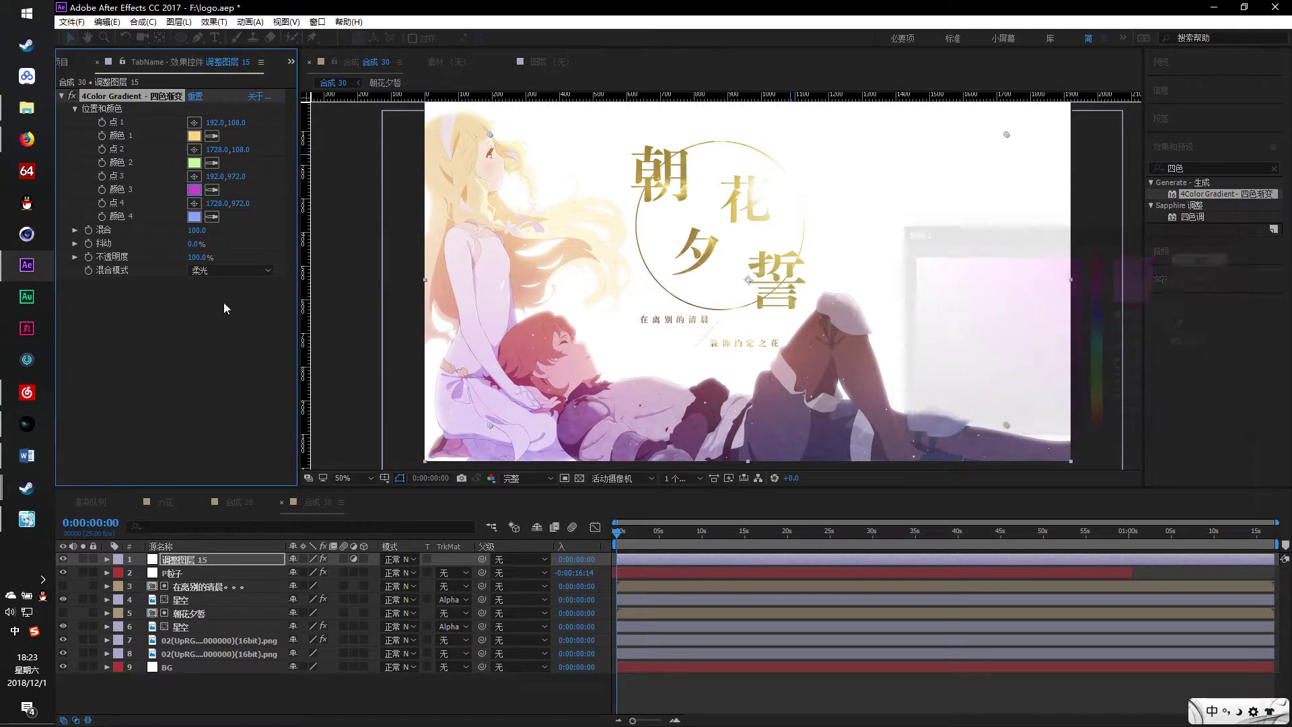
Apply the Magic Bullet Looks effect to the adjustment layer and load the Too Many SEATACs look from the Filters category
{"action": "key", "text": "shift"}
{"action": "type", "text": "looks"}
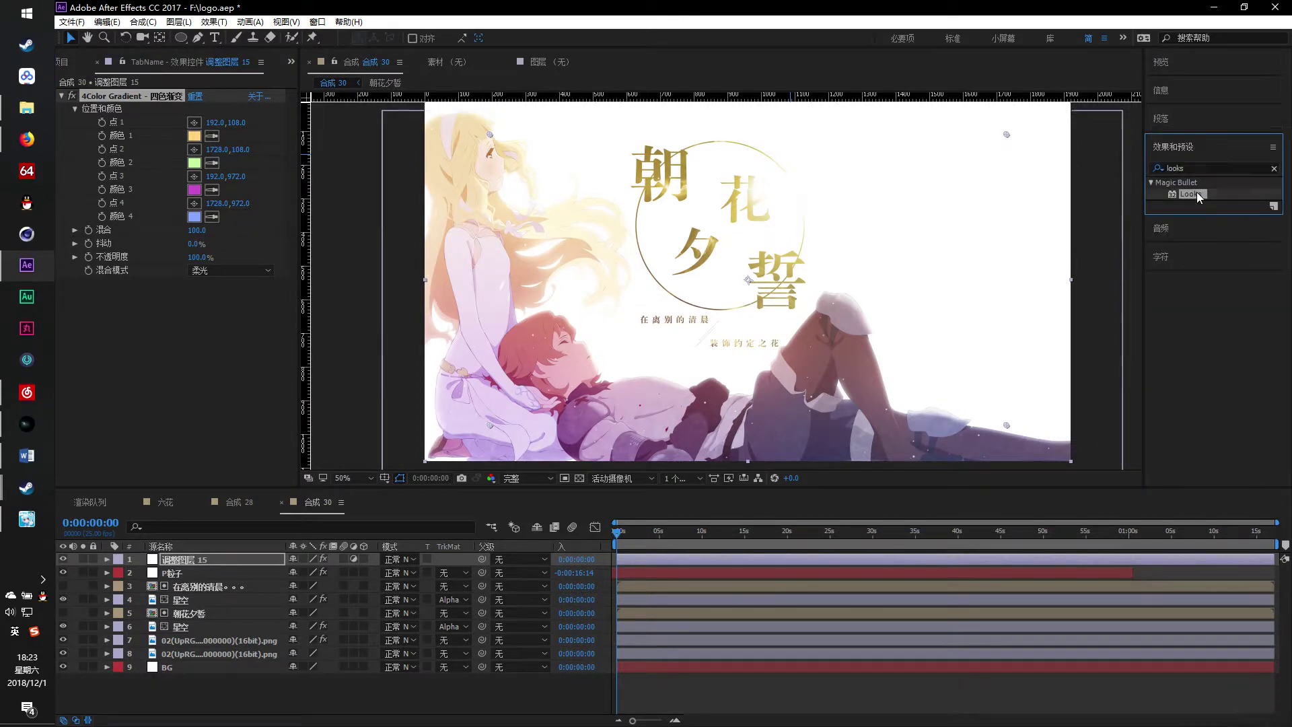
{"action": "left_click_drag", "start_coordinate": [1191, 194], "coordinate": [272, 320]}
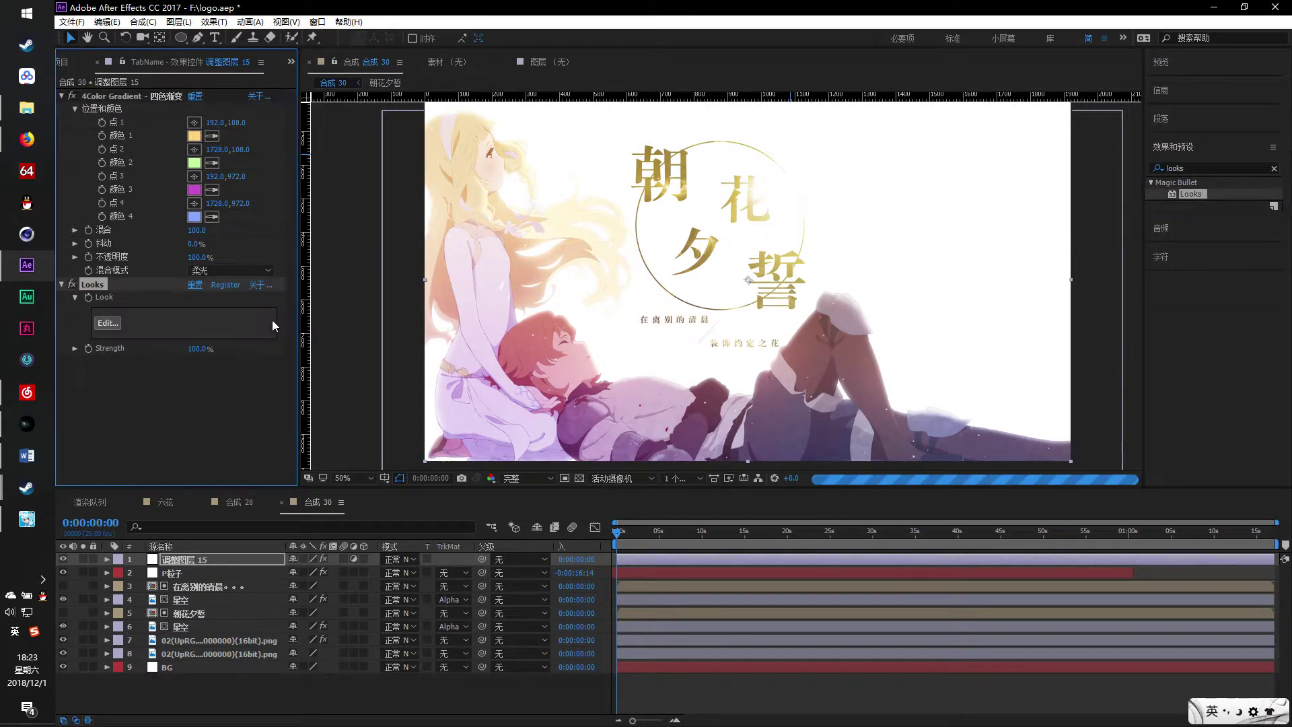
{"action": "left_click", "coordinate": [104, 327]}
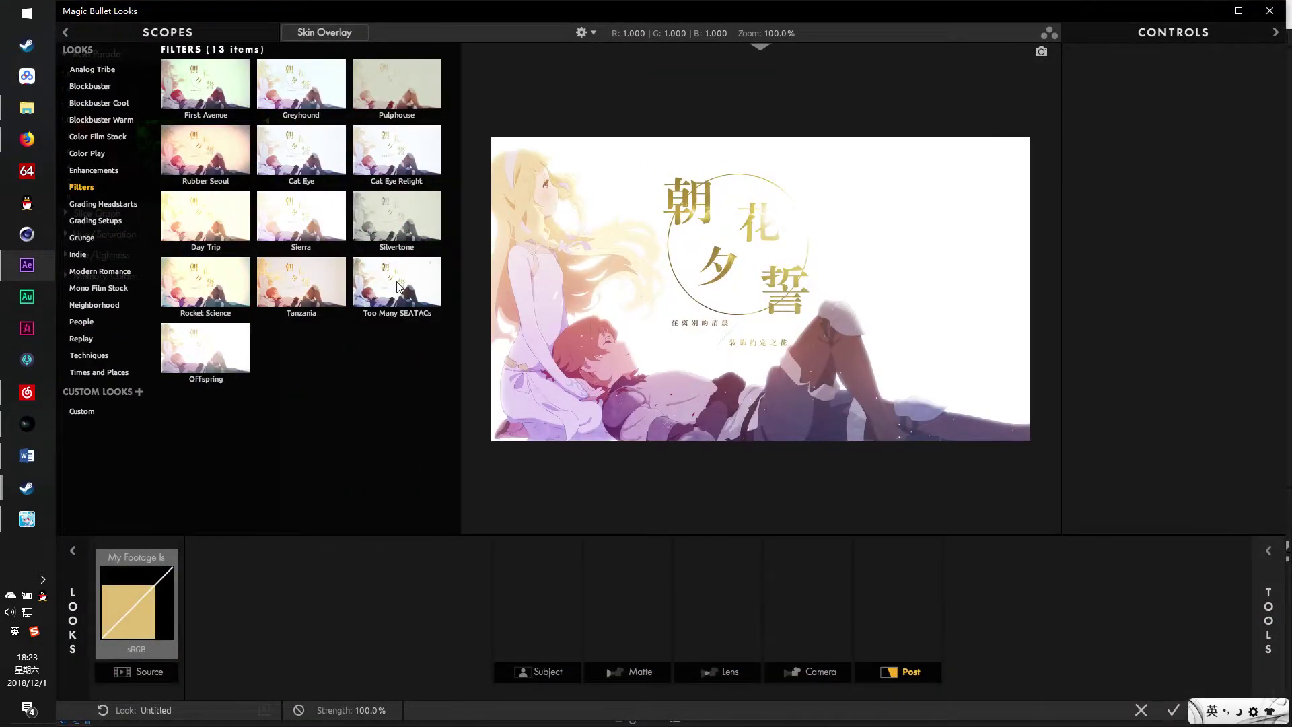
{"action": "left_click", "coordinate": [398, 287]}
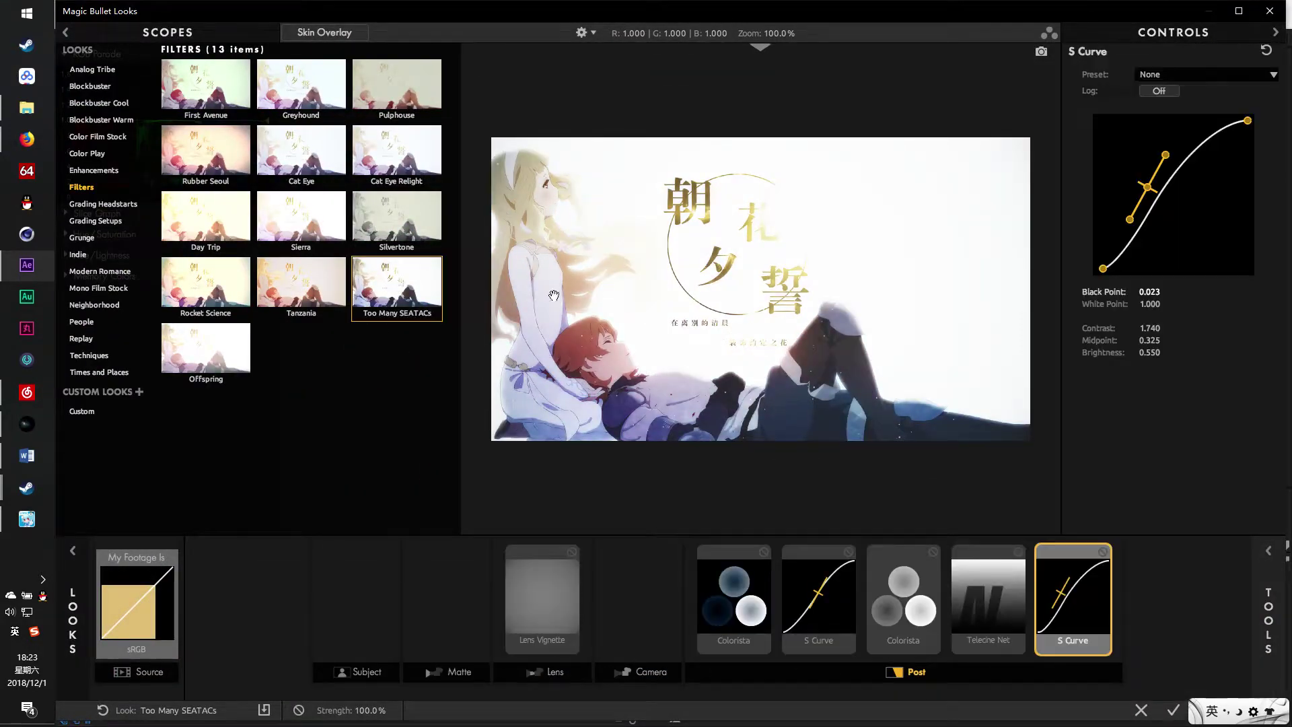
Warm the look's first Colorista by moving its midtones toward orange-red and pulling its shadows away from blue
{"action": "left_click", "coordinate": [738, 585]}
{"action": "left_click_drag", "start_coordinate": [1140, 171], "coordinate": [1135, 163]}
{"action": "left_click_drag", "start_coordinate": [1042, 231], "coordinate": [1040, 223]}
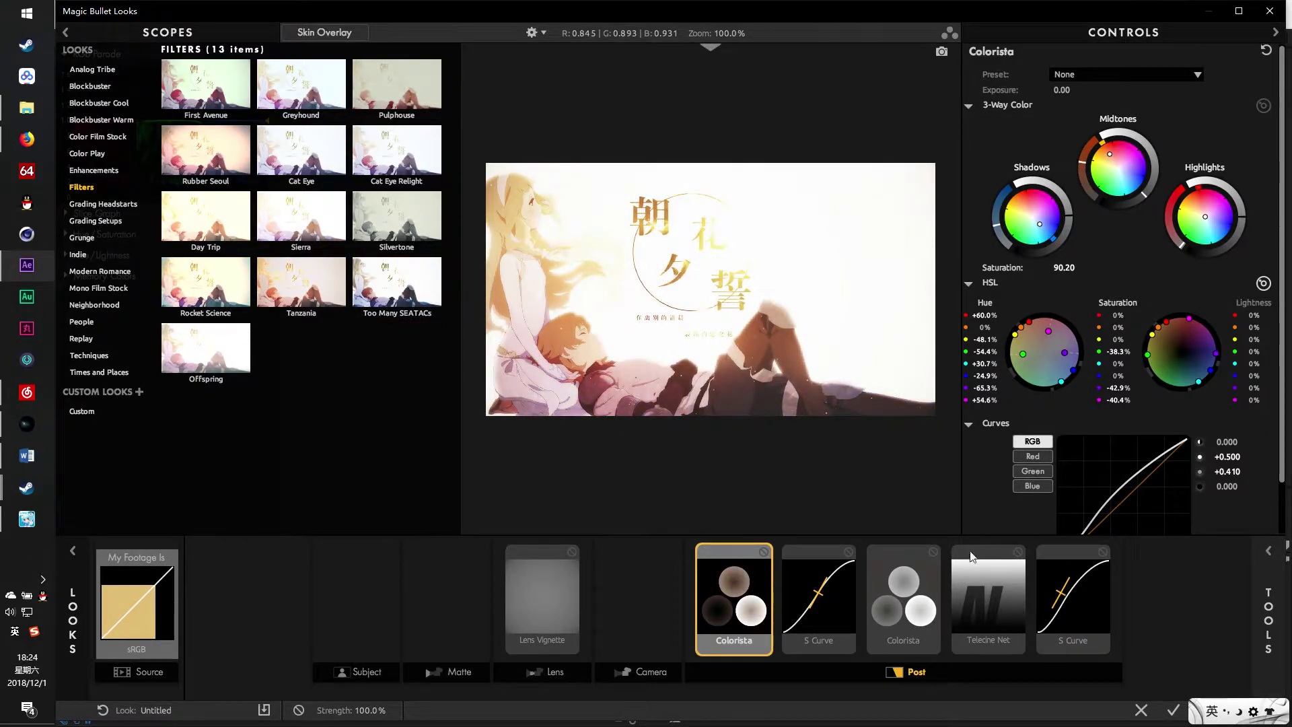
Reduce the last S Curve's contrast to 1.456 and apply the finished look to the adjustment layer
{"action": "left_click", "coordinate": [824, 611]}
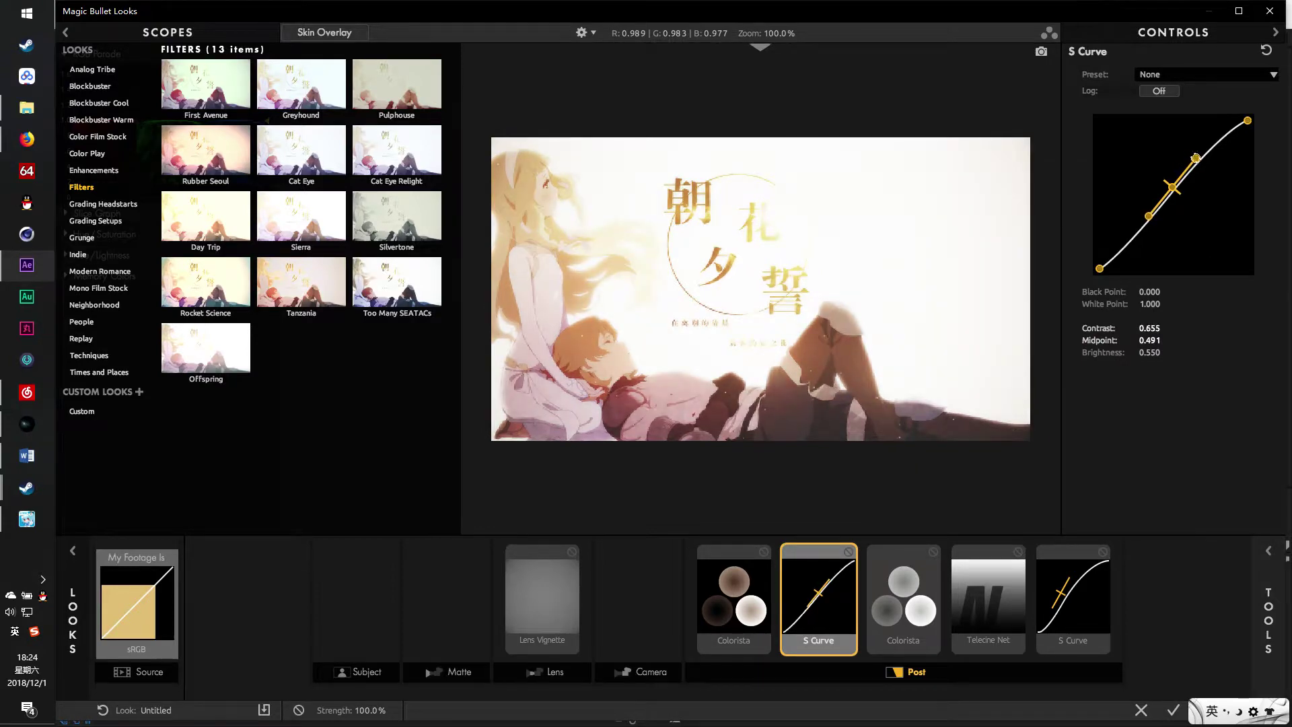
{"action": "left_click", "coordinate": [1054, 616]}
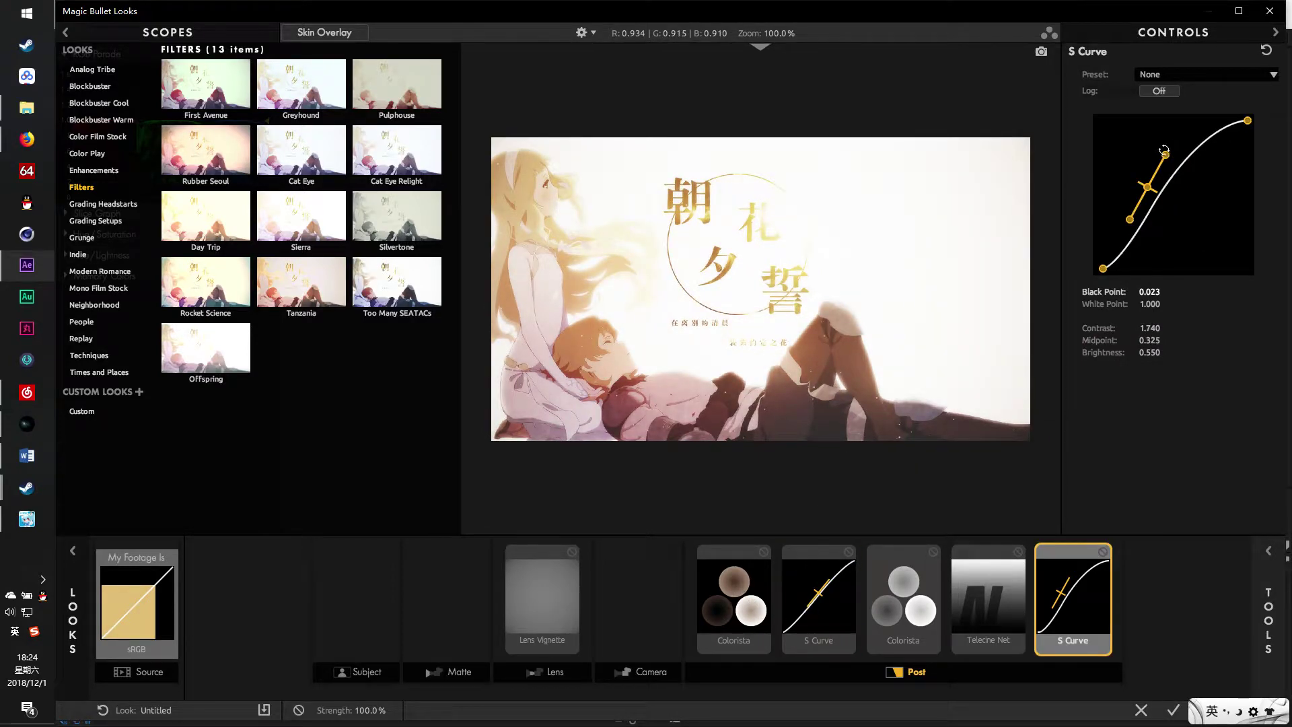
{"action": "left_click_drag", "start_coordinate": [1164, 151], "coordinate": [1168, 156]}
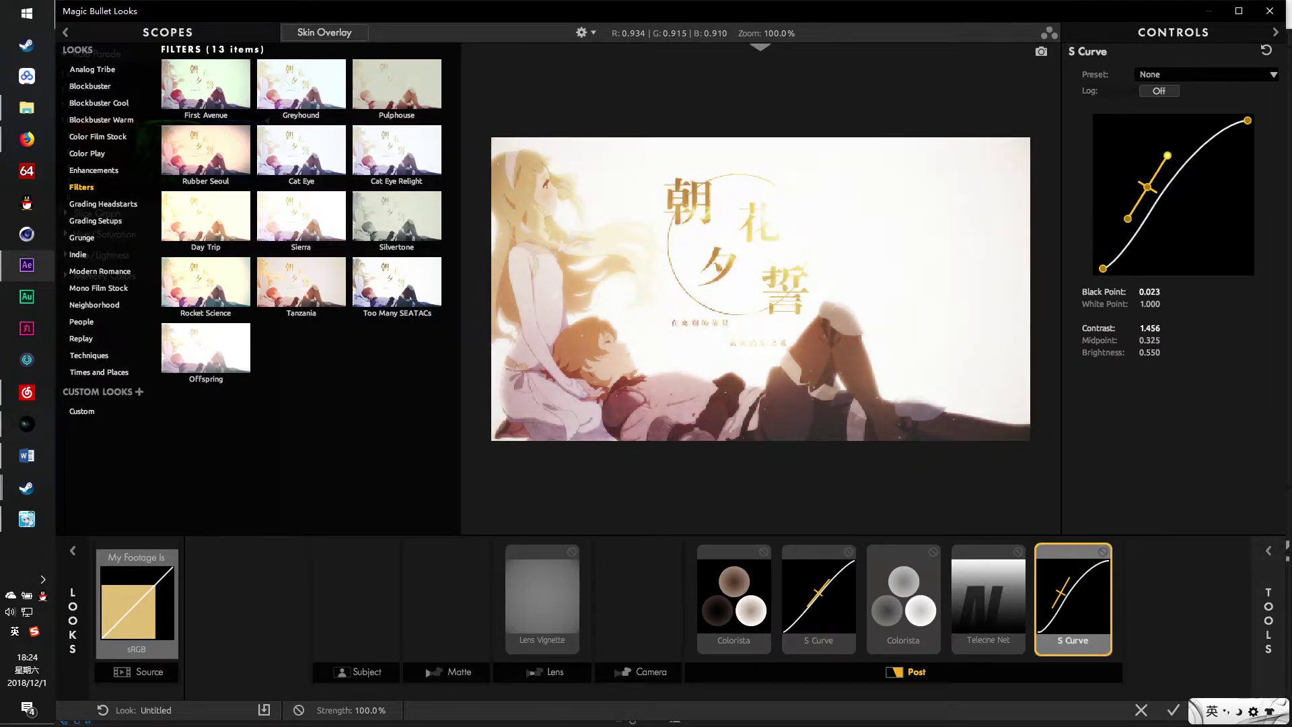
{"action": "left_click", "coordinate": [752, 599]}
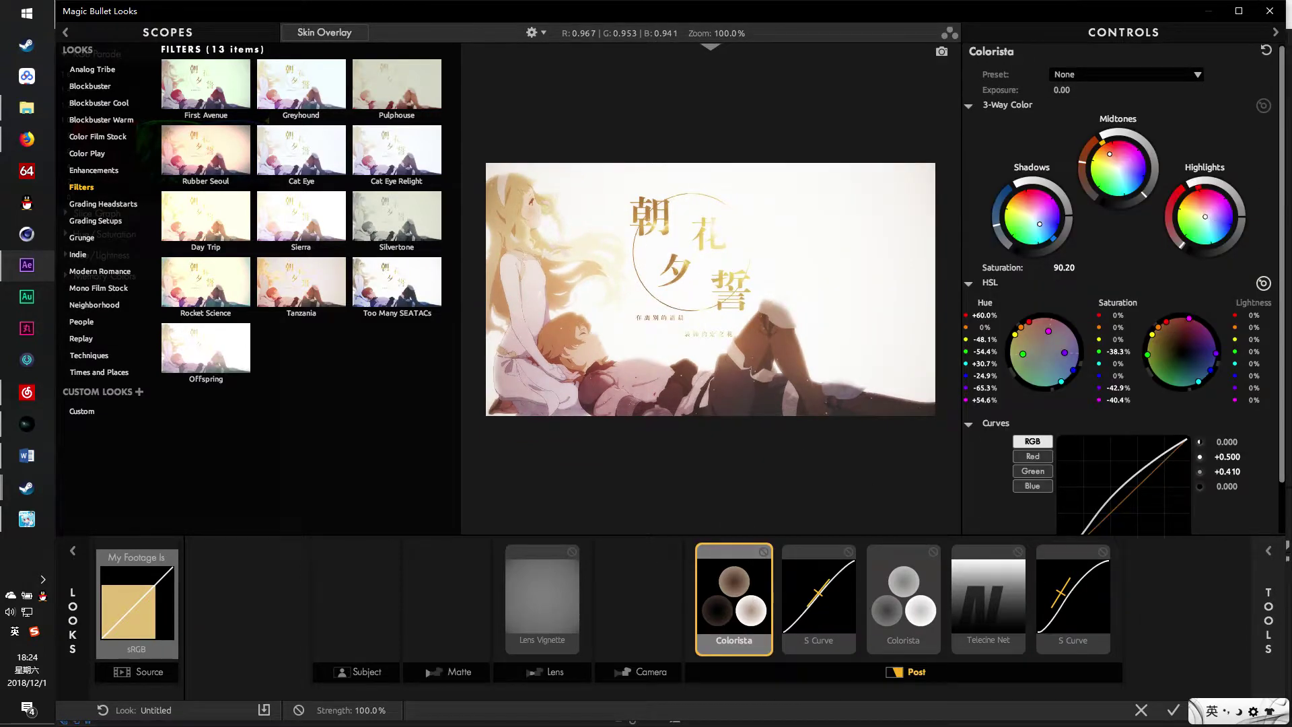
{"action": "left_click", "coordinate": [1172, 710]}
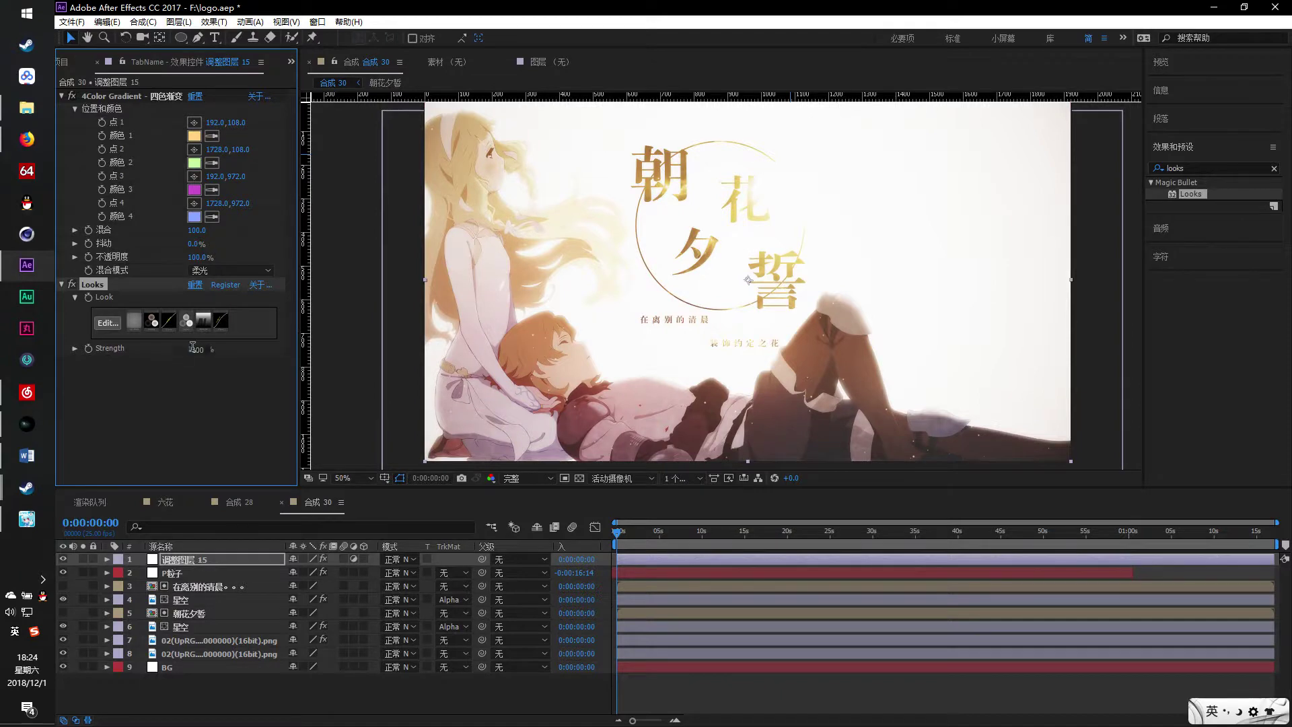
Set the strength of the Looks effect to 50% and save the project
{"action": "left_click", "coordinate": [194, 348]}
{"action": "left_click", "coordinate": [188, 412]}
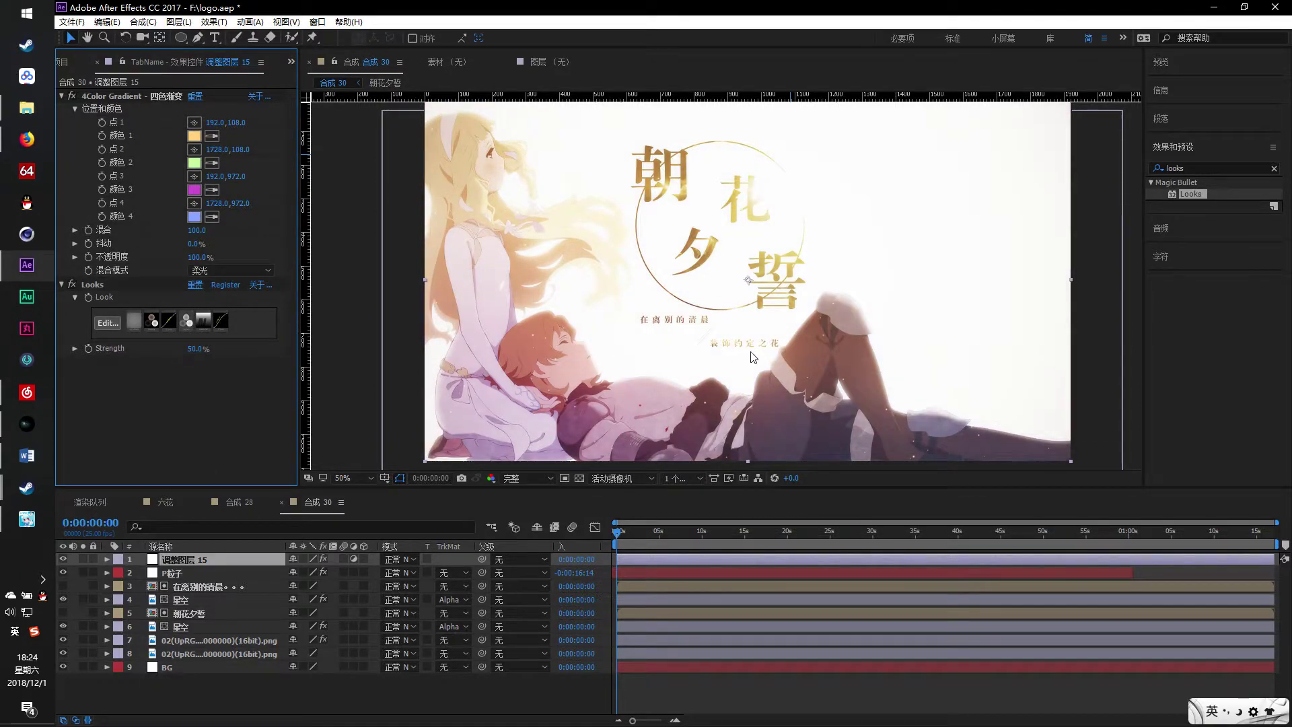
{"action": "key", "text": "ctrl+s"}
Check 合成 28 against 合成 30 and bring up the project's footage list
{"action": "left_click", "coordinate": [269, 499]}
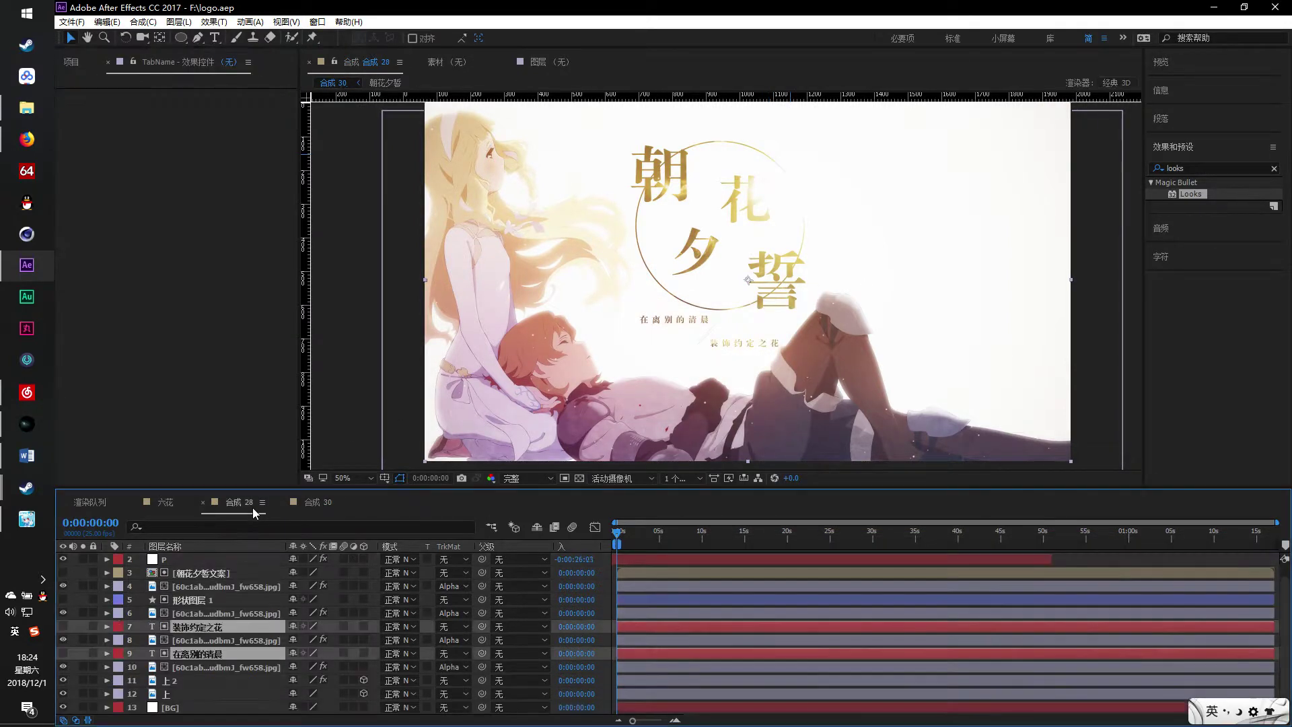
{"action": "left_click", "coordinate": [319, 501]}
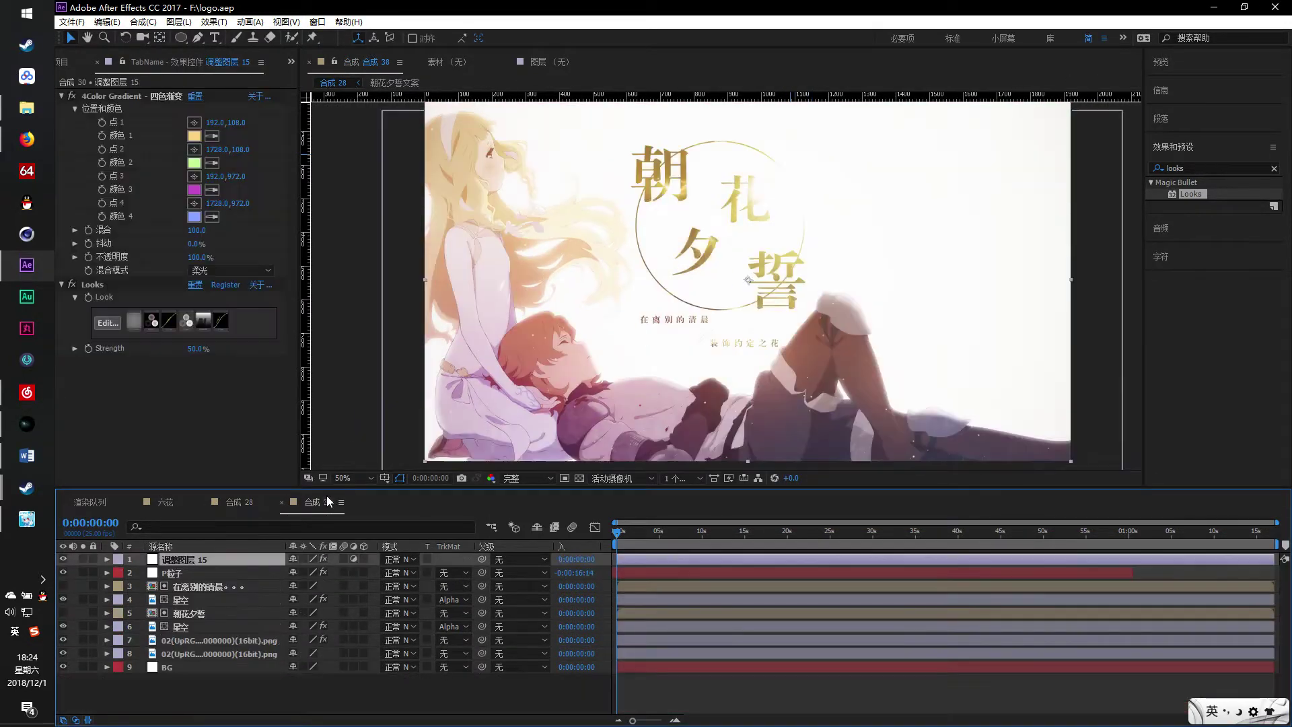
{"action": "left_click", "coordinate": [73, 62]}
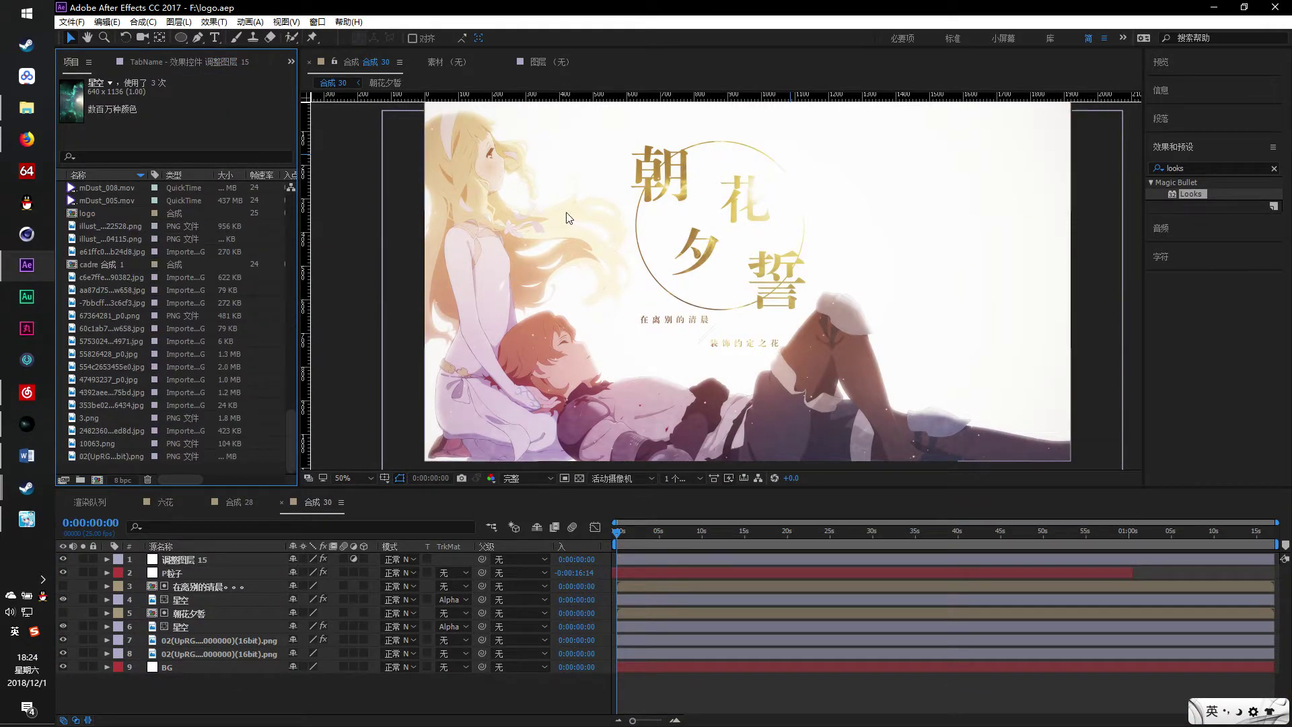
Find the petal image 10063.png in the project footage and add it to 合成 30 directly beneath 调整图层 15
{"action": "left_click", "coordinate": [101, 378]}
{"action": "left_click", "coordinate": [116, 330]}
{"action": "left_click", "coordinate": [98, 418]}
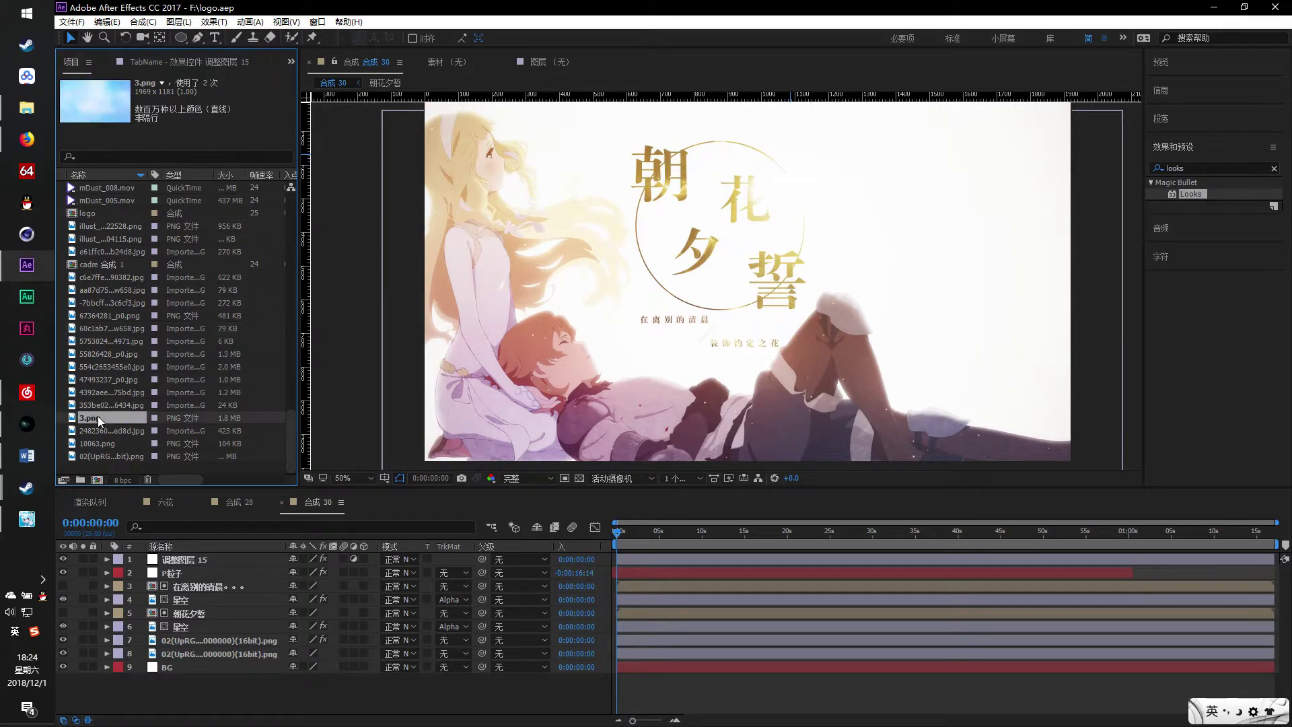
{"action": "left_click", "coordinate": [99, 430]}
{"action": "left_click", "coordinate": [101, 444]}
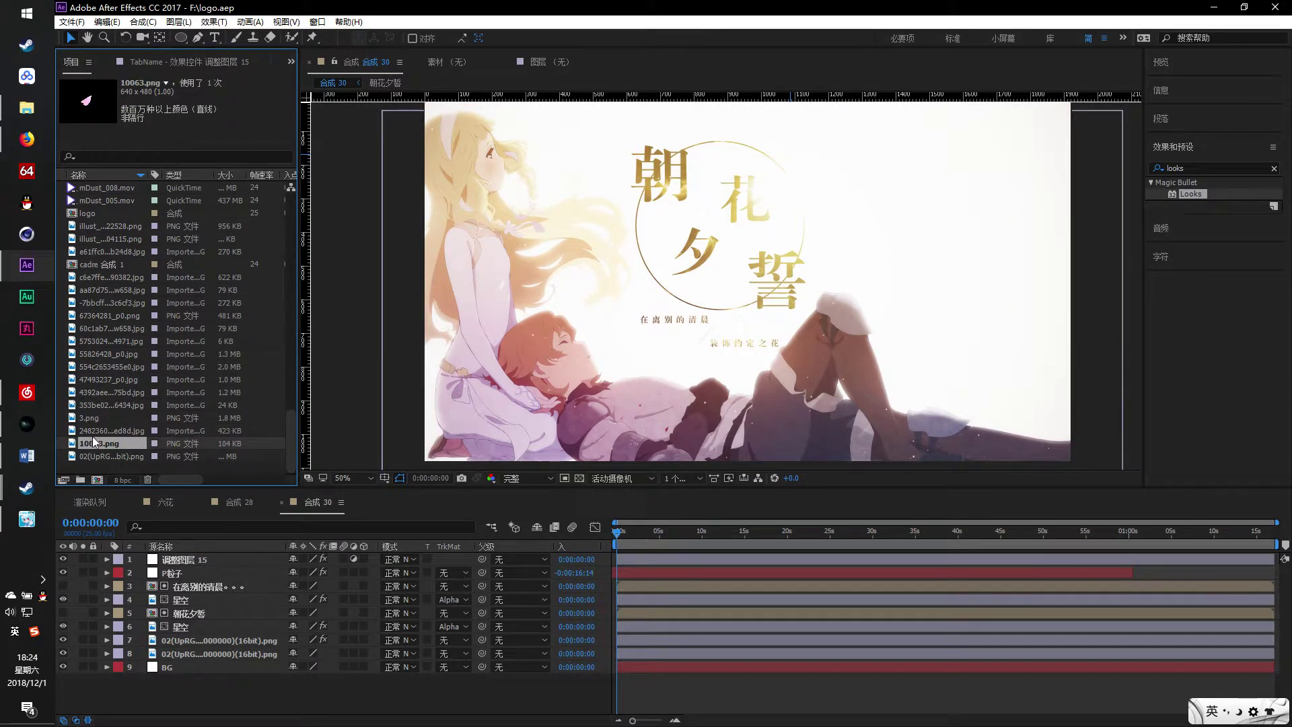
{"action": "left_click_drag", "start_coordinate": [92, 436], "coordinate": [175, 567]}
Solo the P粒子 layer and set the particle type of its Particular effect to 子画面
{"action": "left_click", "coordinate": [191, 599]}
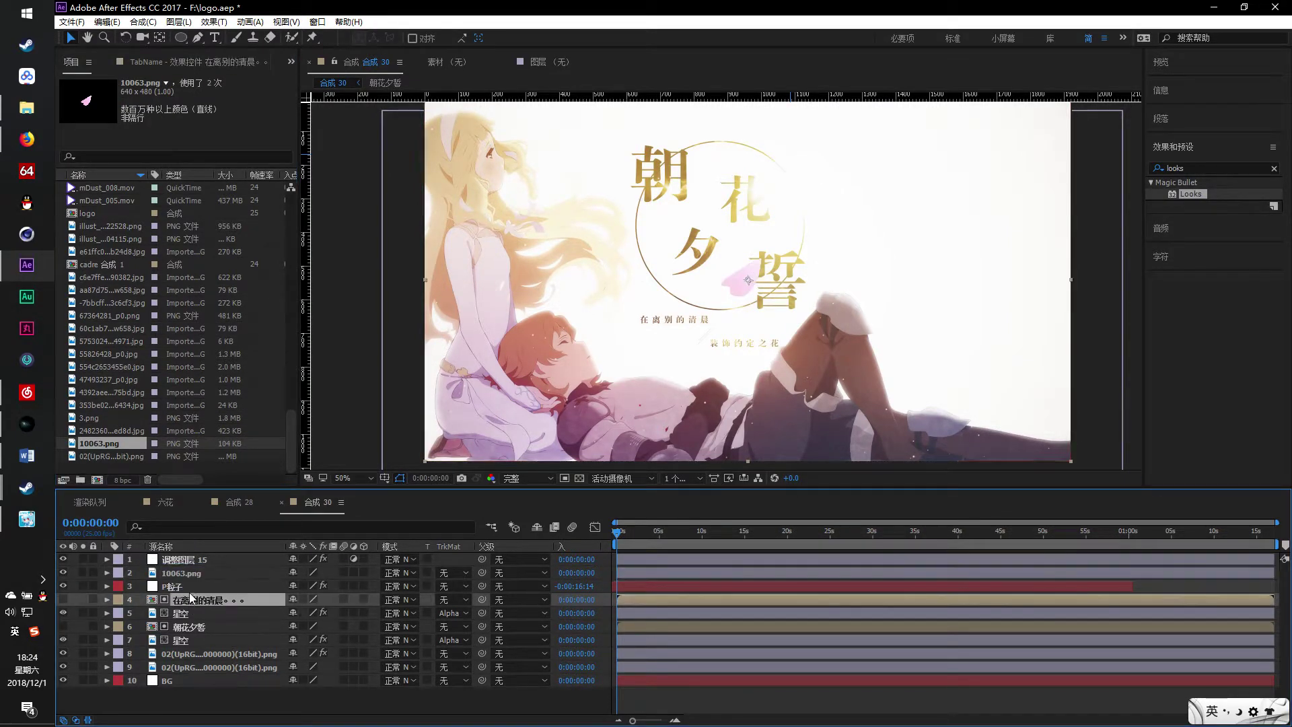
{"action": "left_click", "coordinate": [185, 587]}
{"action": "left_click", "coordinate": [202, 62]}
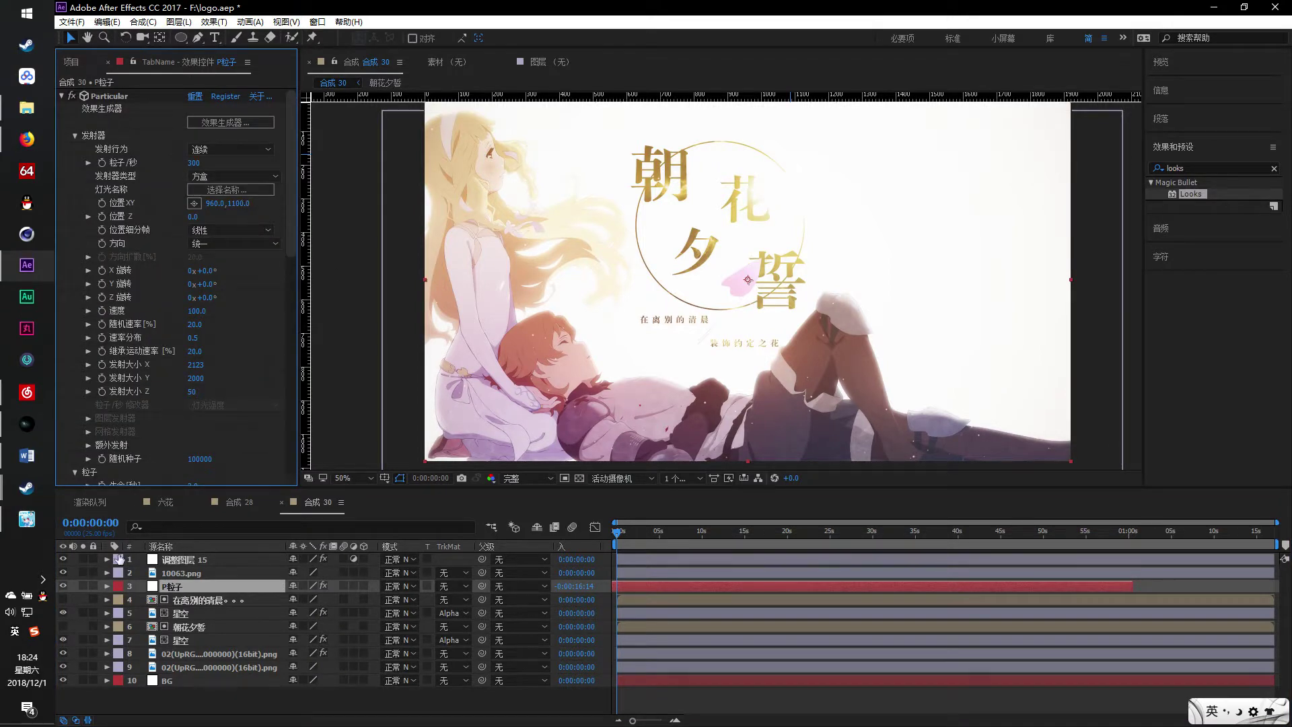
{"action": "left_click", "coordinate": [83, 586]}
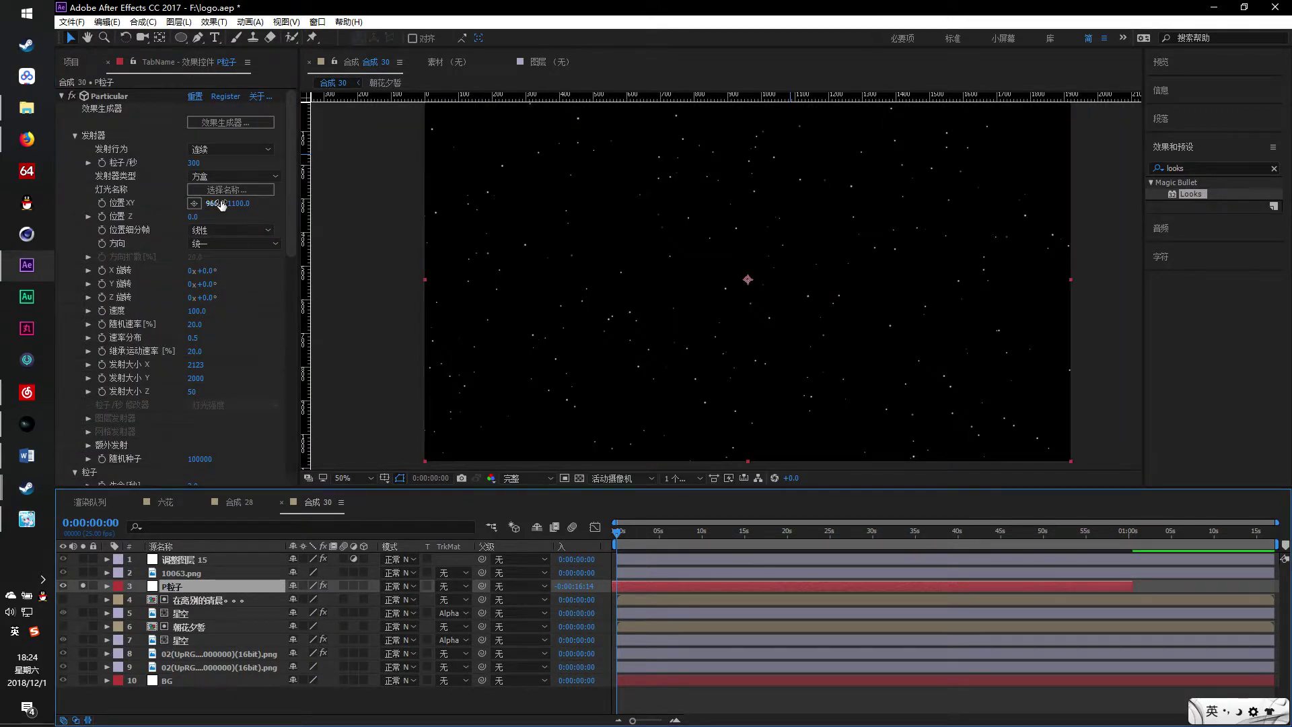
{"action": "scroll", "coordinate": [211, 248], "scroll_direction": "down", "scroll_amount": 5}
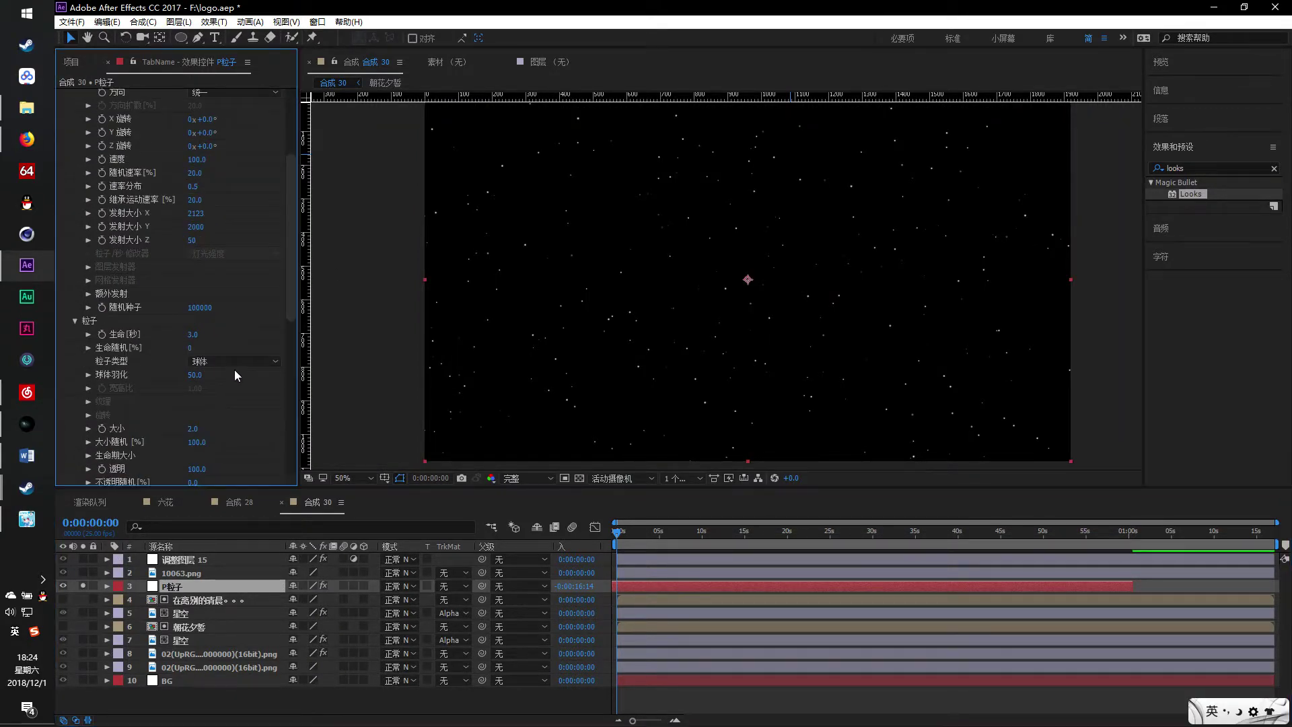
{"action": "left_click", "coordinate": [235, 365]}
{"action": "left_click", "coordinate": [251, 449]}
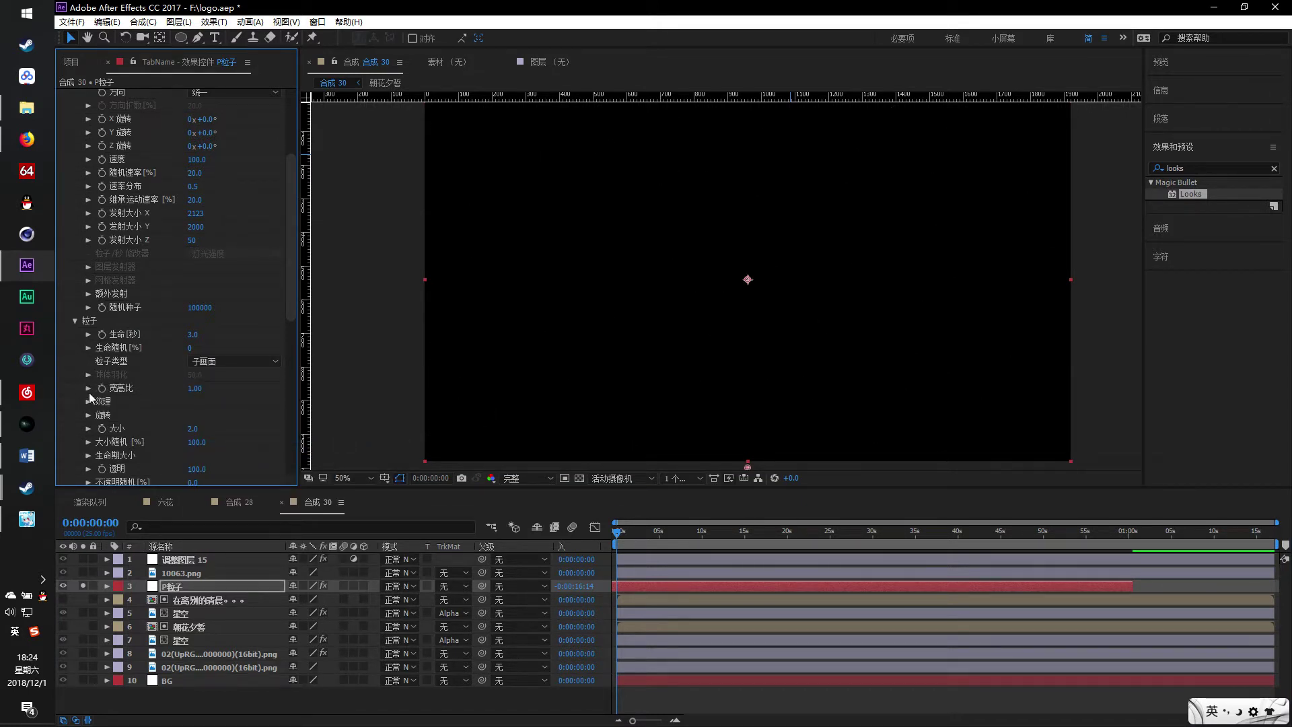
Assign 10063.png as the texture layer for the particles, end the solo of P粒子 and hide the 10063.png layer
{"action": "left_click", "coordinate": [221, 413]}
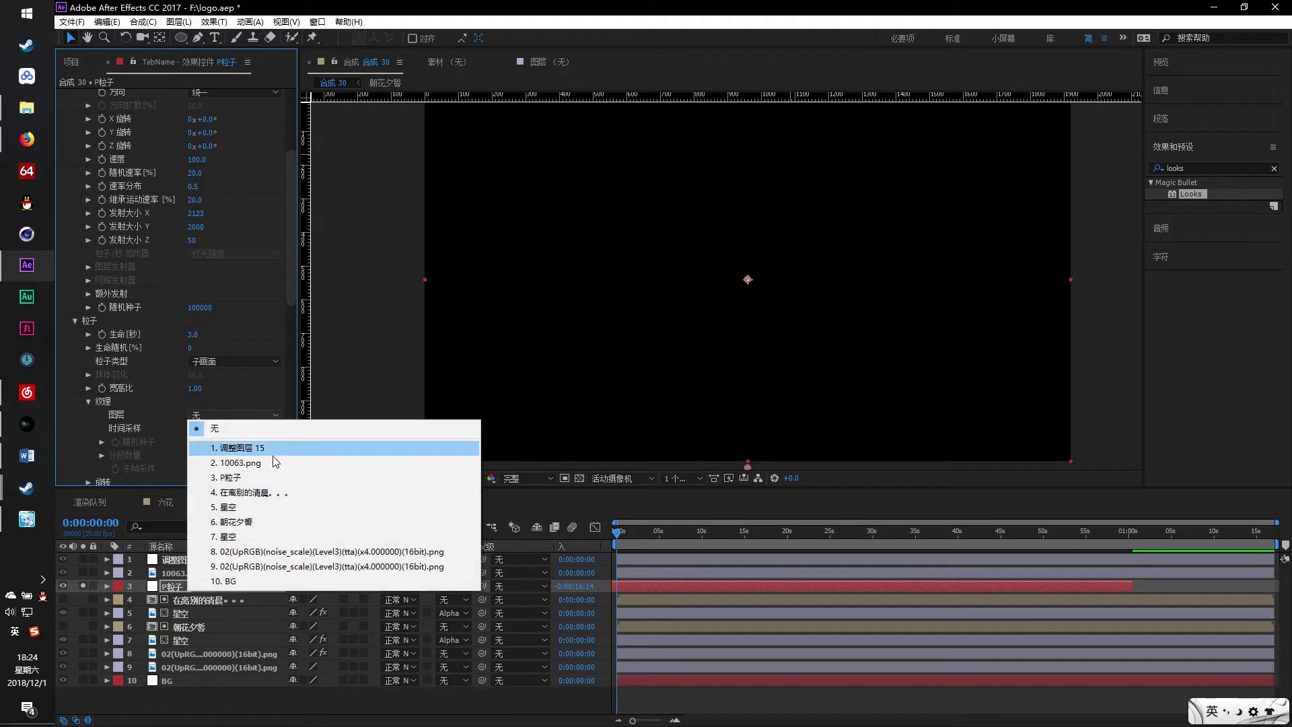
{"action": "left_click", "coordinate": [252, 462]}
{"action": "left_click", "coordinate": [781, 395]}
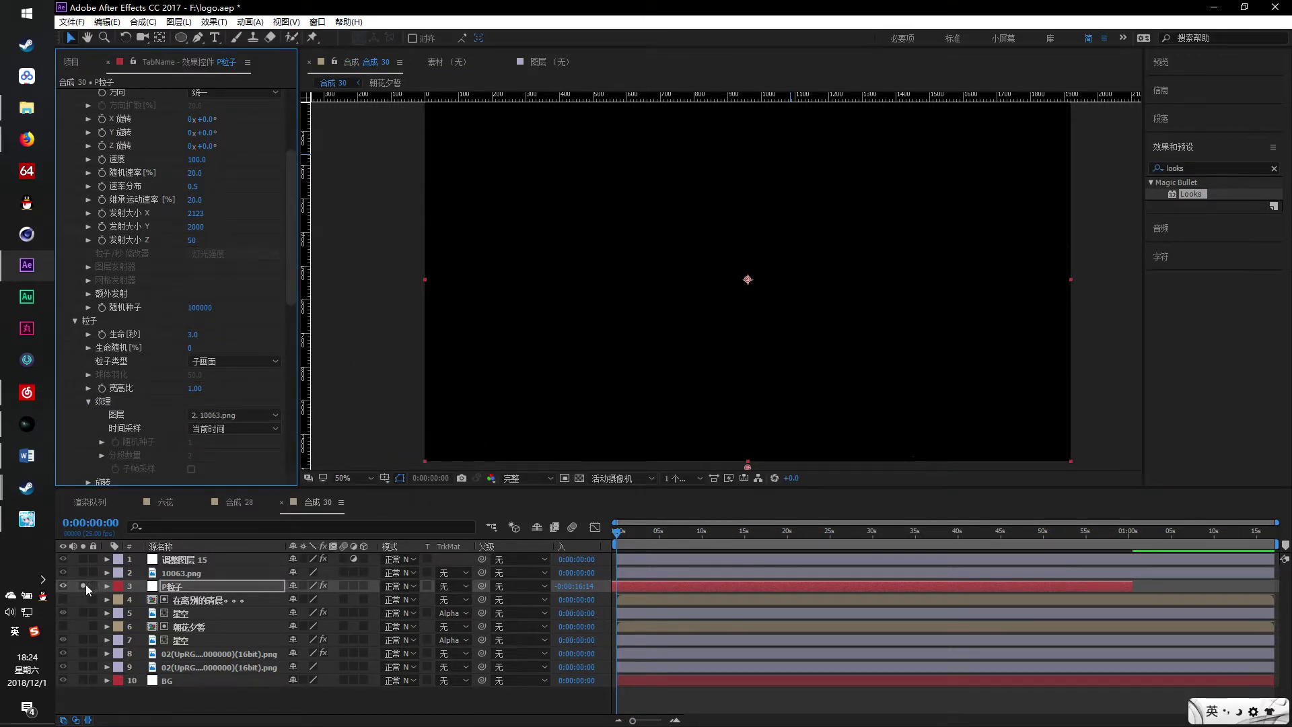
{"action": "left_click", "coordinate": [63, 573]}
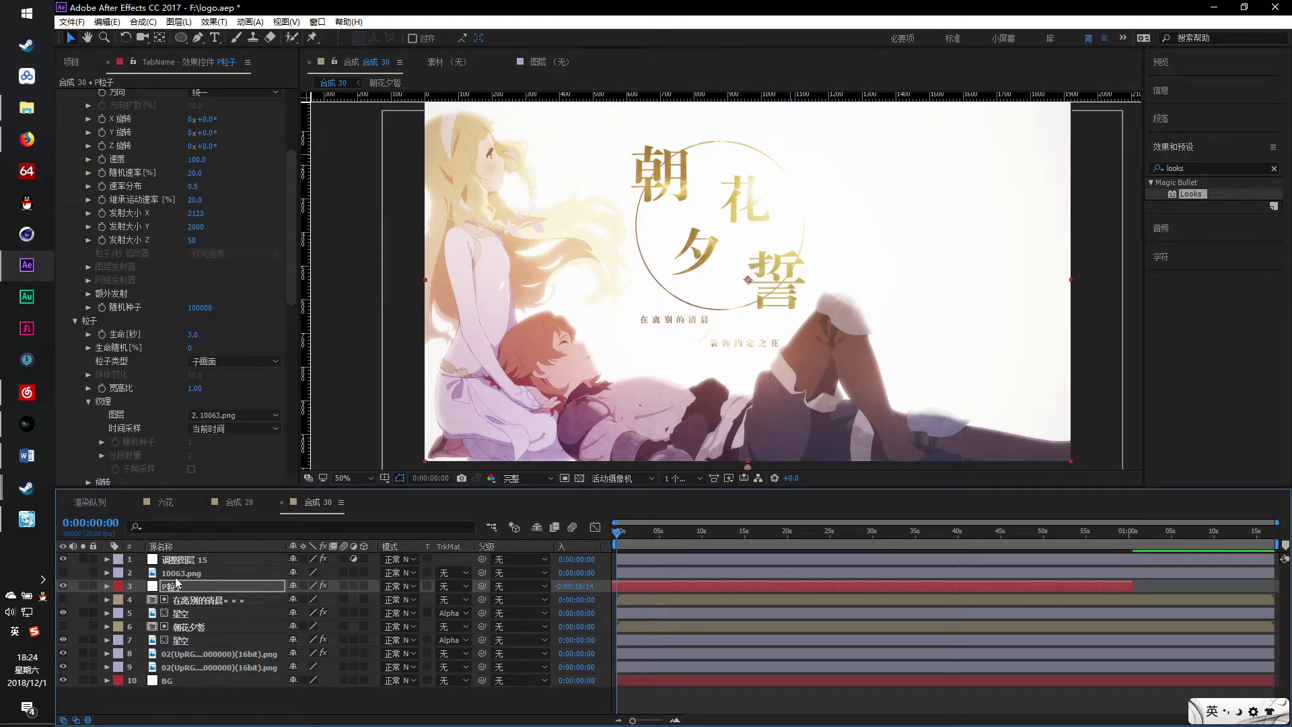
Solo the P粒子 layer, enlarge its petal particles to size 66 and set their random rotation to 100
{"action": "left_click", "coordinate": [83, 586]}
{"action": "scroll", "coordinate": [225, 362], "scroll_direction": "down", "scroll_amount": 3}
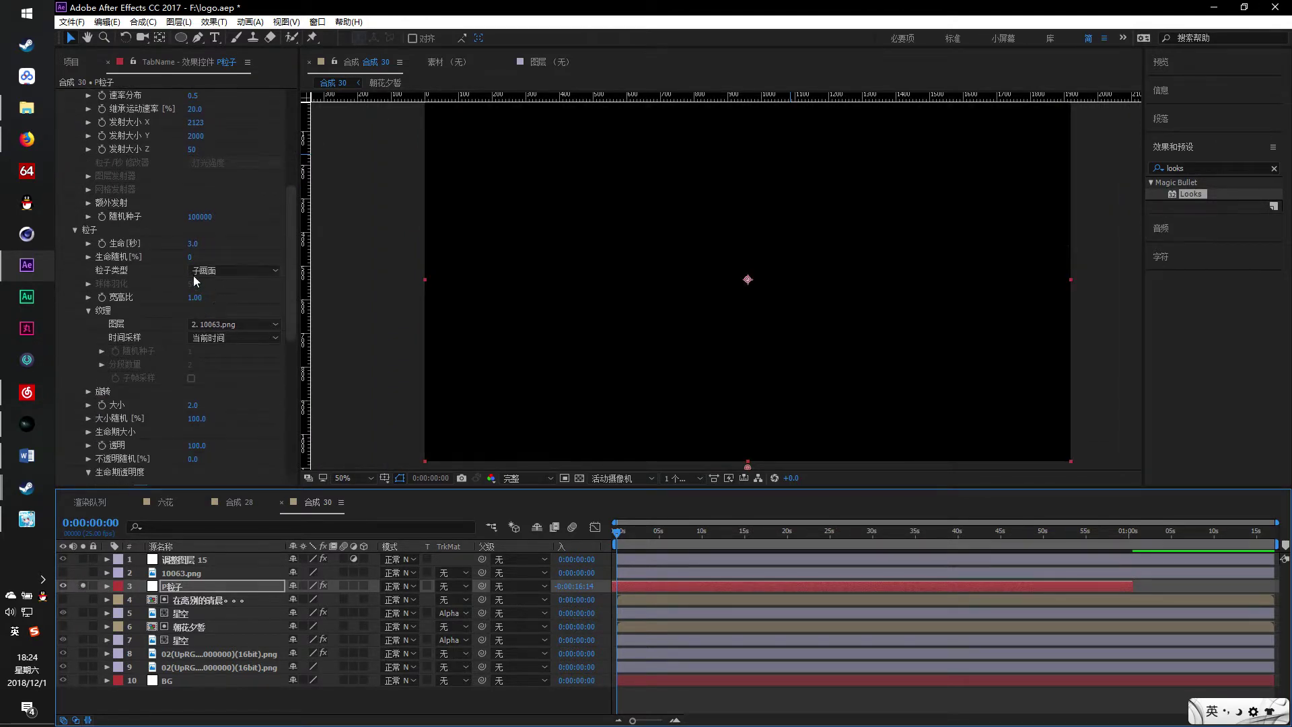
{"action": "left_click_drag", "start_coordinate": [195, 407], "coordinate": [255, 421]}
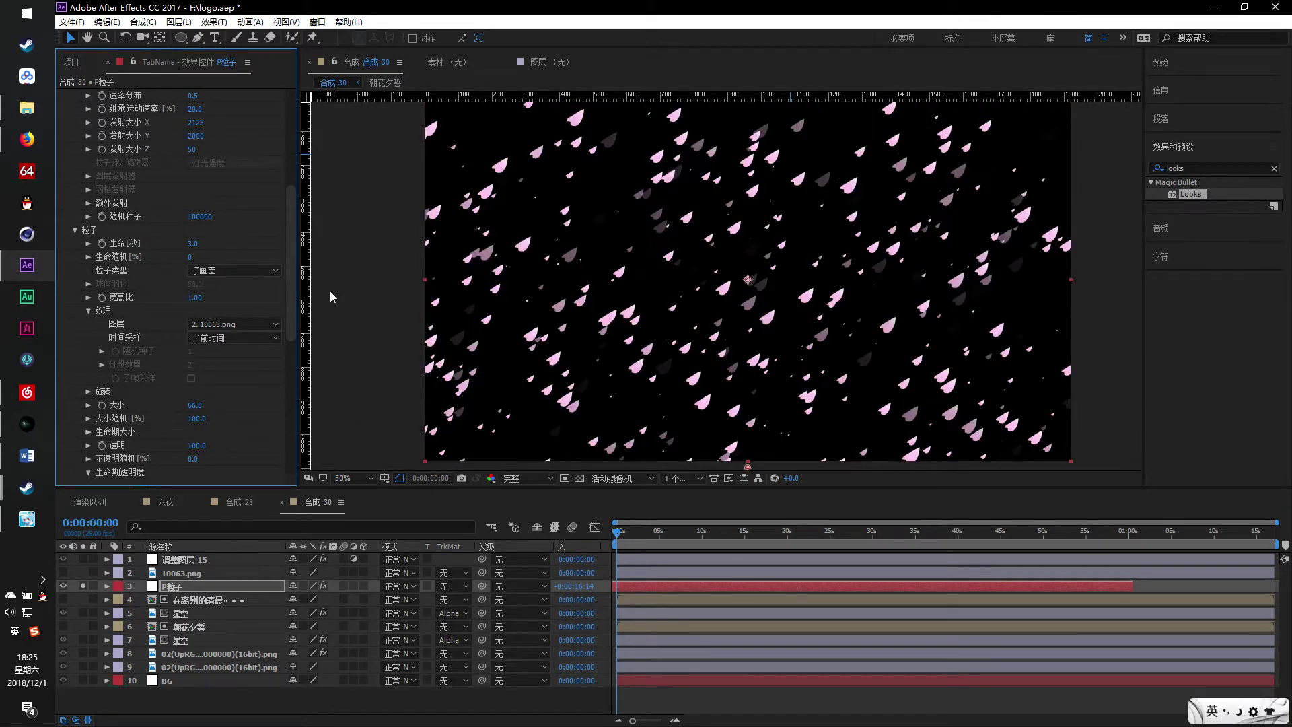
{"action": "scroll", "coordinate": [144, 391], "scroll_direction": "down", "scroll_amount": 3}
{"action": "left_click", "coordinate": [88, 330]}
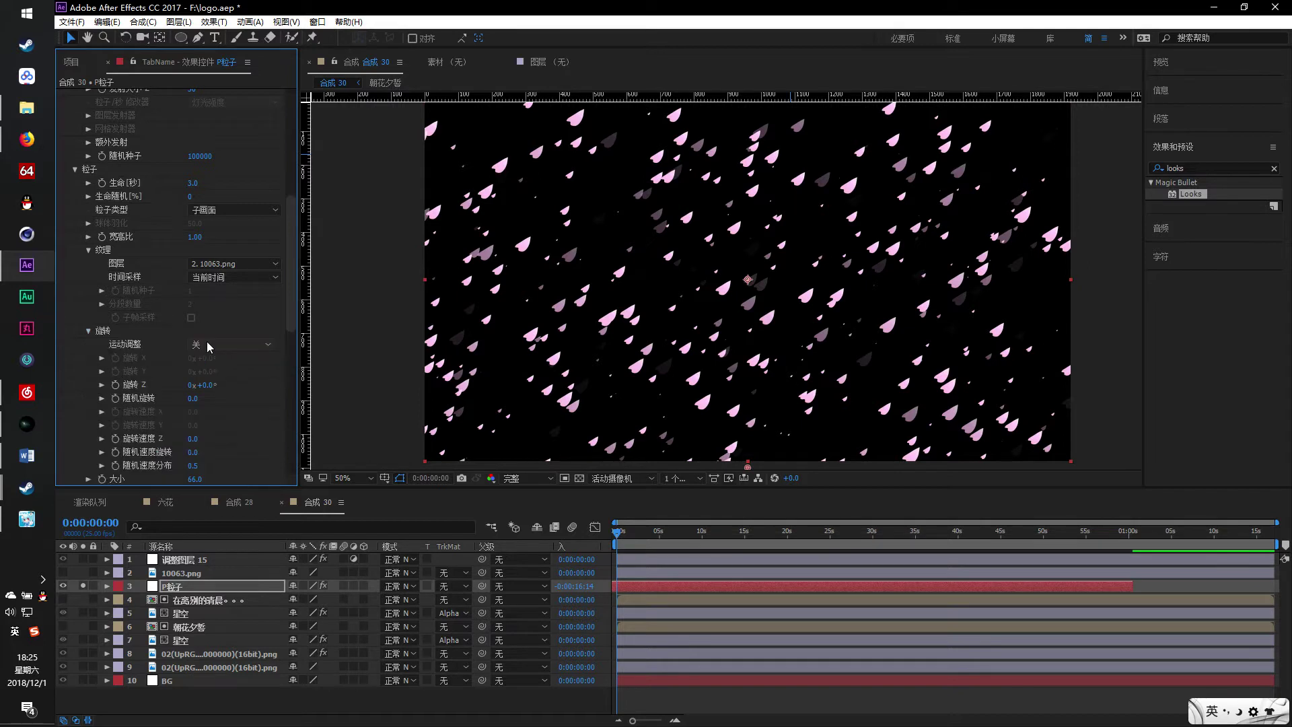
{"action": "left_click_drag", "start_coordinate": [203, 397], "coordinate": [648, 405]}
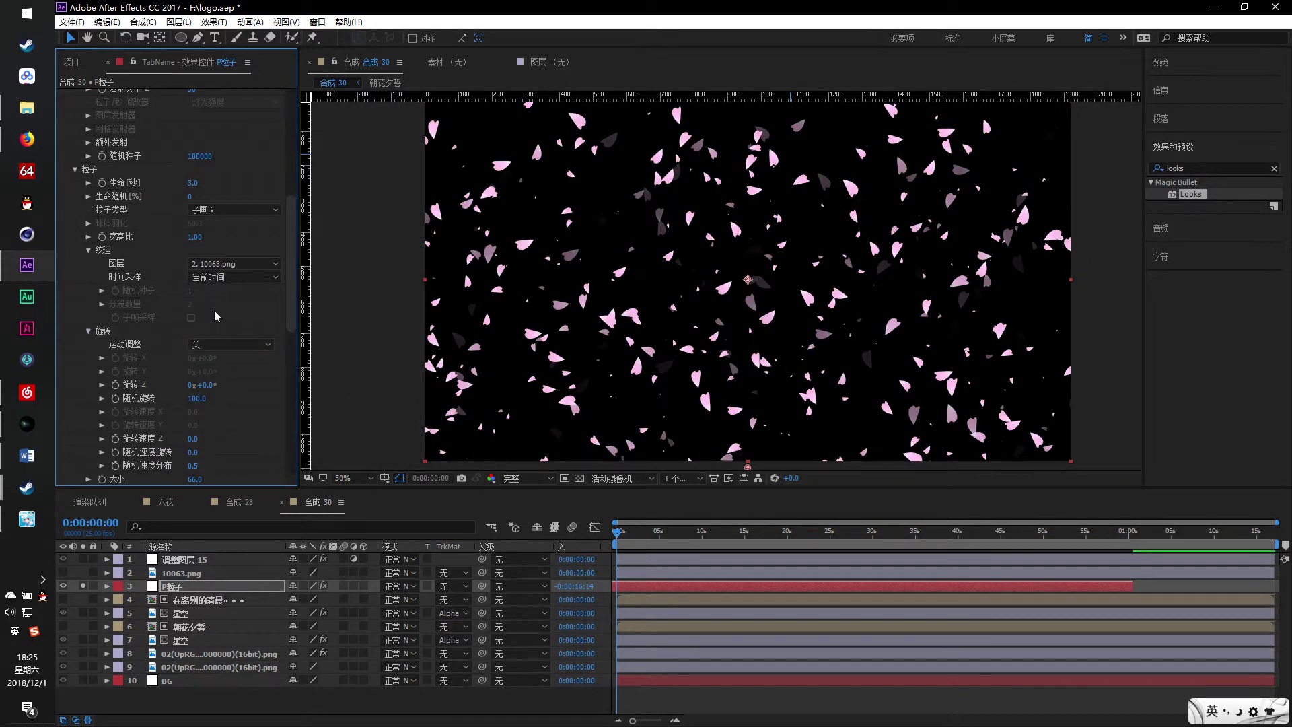
Reduce the petal particle size to 26 and end the solo of the P粒子 layer
{"action": "scroll", "coordinate": [217, 316], "scroll_direction": "up", "scroll_amount": 1}
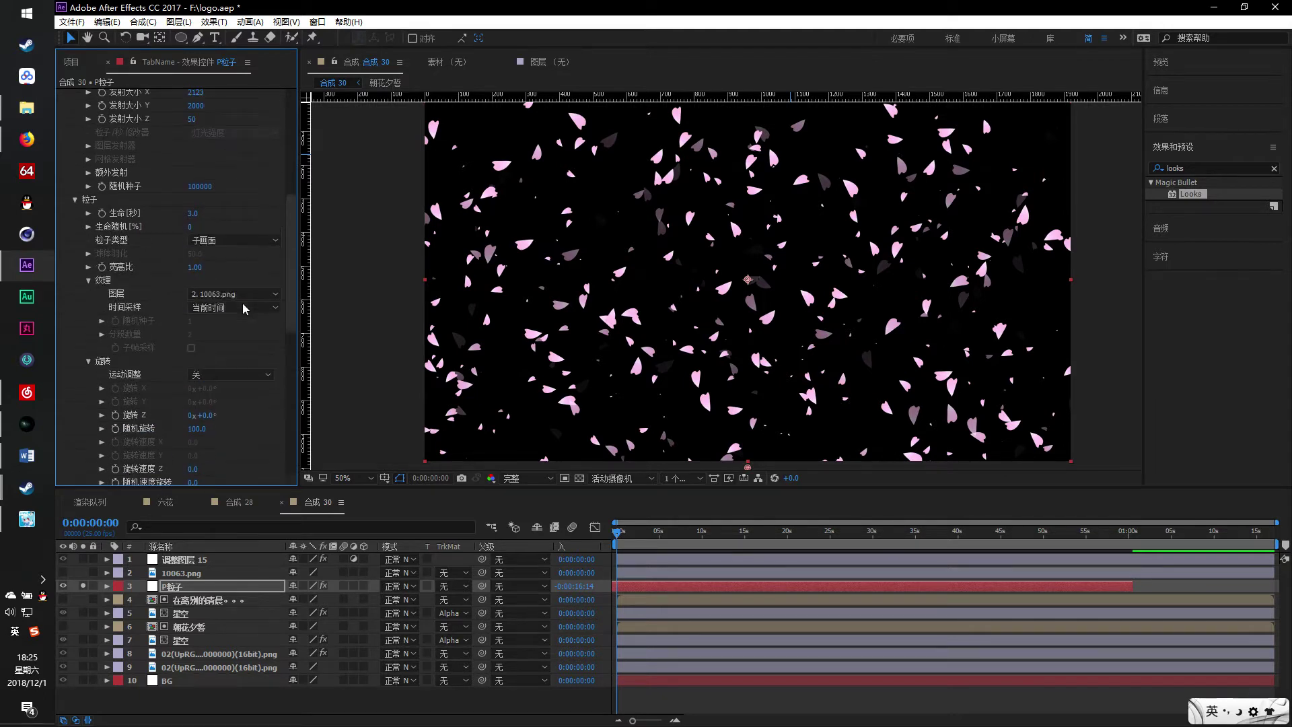
{"action": "scroll", "coordinate": [198, 225], "scroll_direction": "up", "scroll_amount": 1}
{"action": "scroll", "coordinate": [214, 390], "scroll_direction": "down", "scroll_amount": 5}
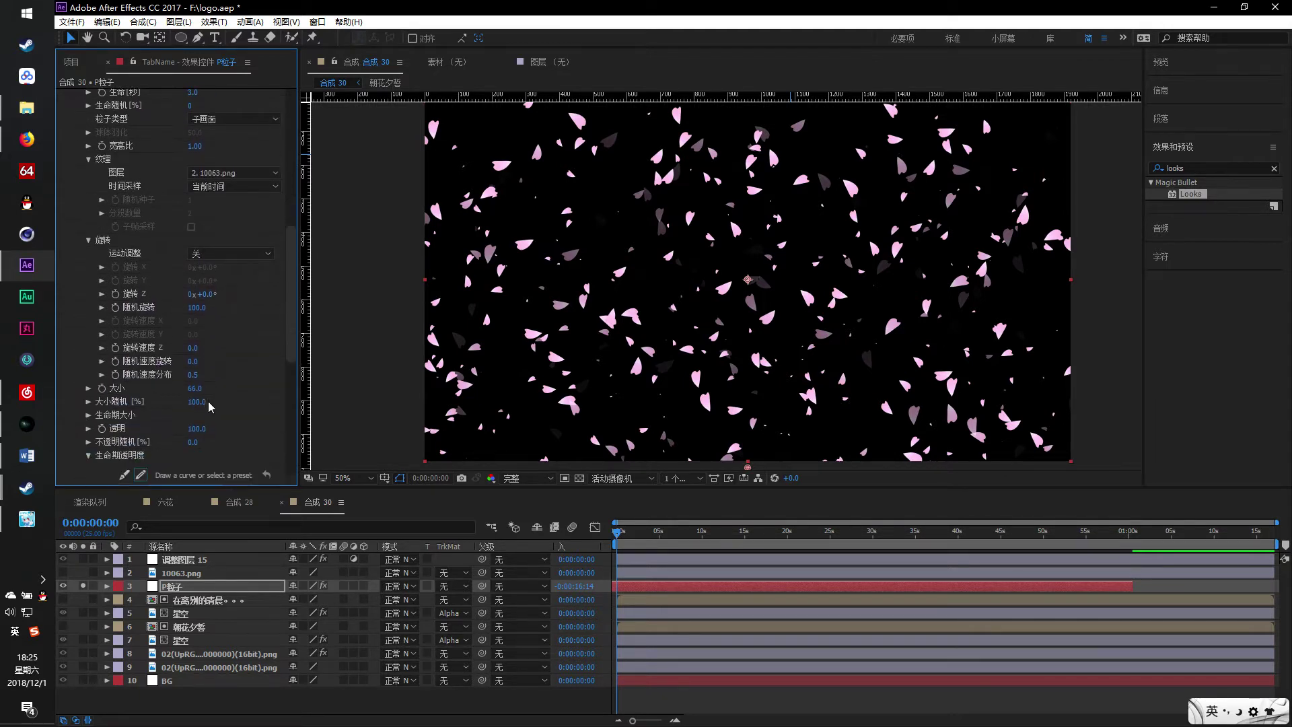
{"action": "left_click_drag", "start_coordinate": [188, 387], "coordinate": [165, 384]}
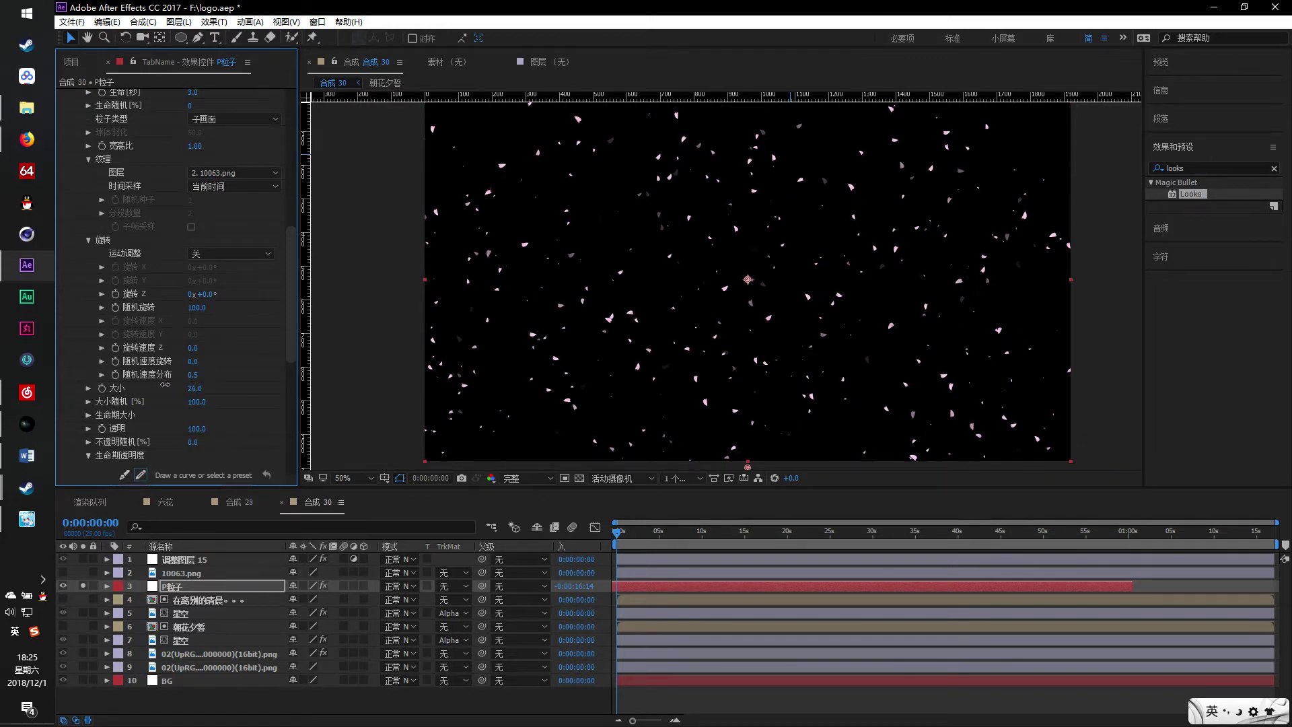
{"action": "left_click", "coordinate": [82, 585]}
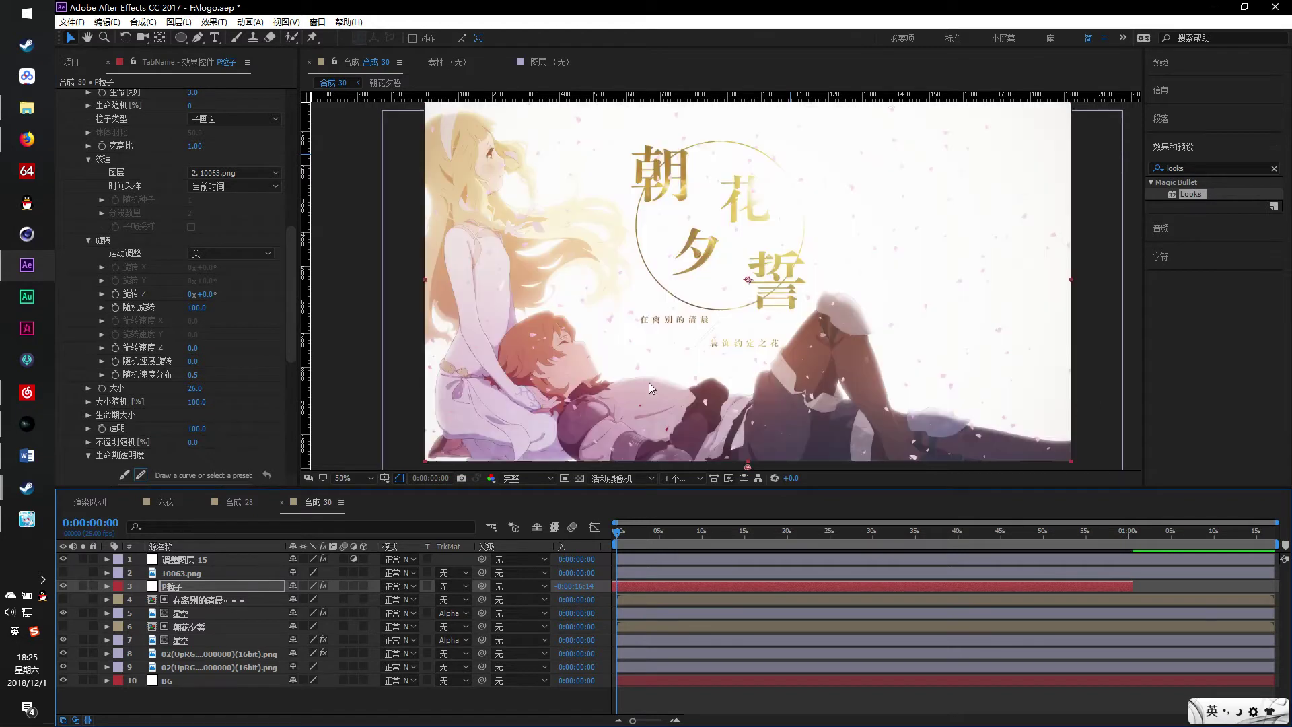
Search the effects for 模糊 and apply Fast Blur (快速模糊) to the P粒子 layer
{"action": "left_click", "coordinate": [203, 589]}
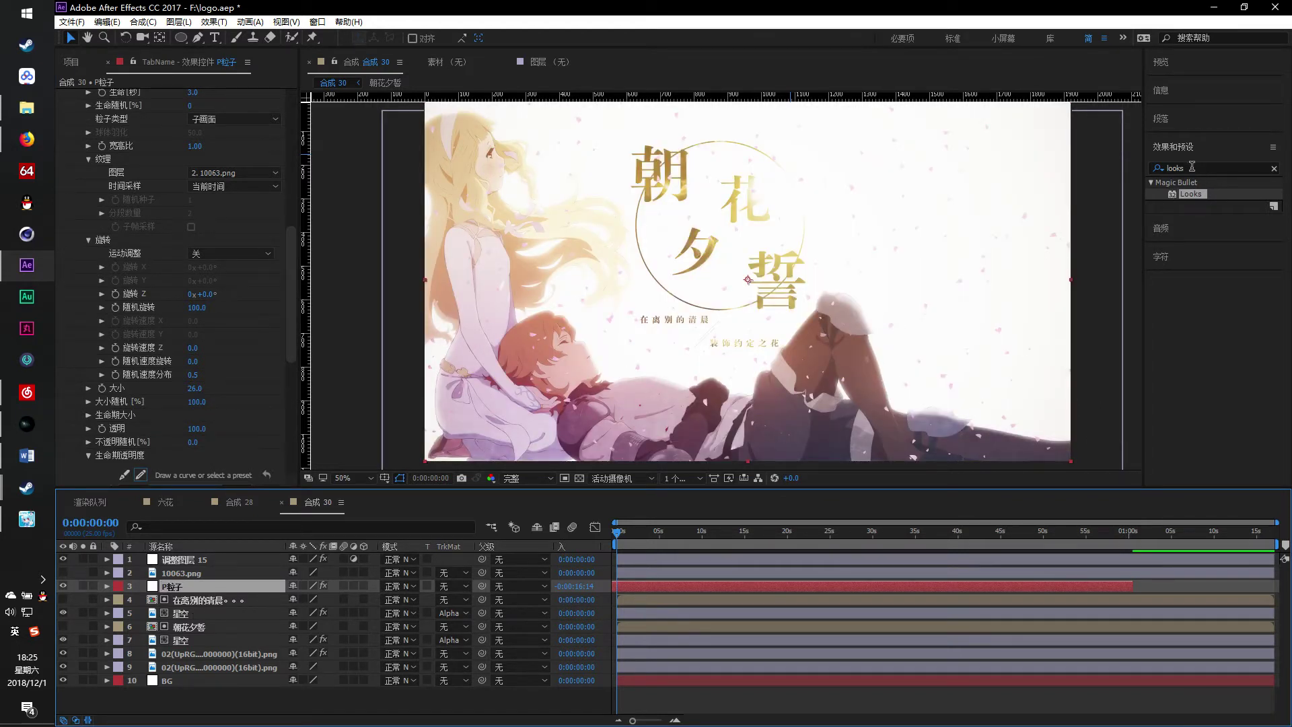
{"action": "left_click_drag", "start_coordinate": [1193, 166], "coordinate": [1083, 151]}
{"action": "type", "text": "模糊"}
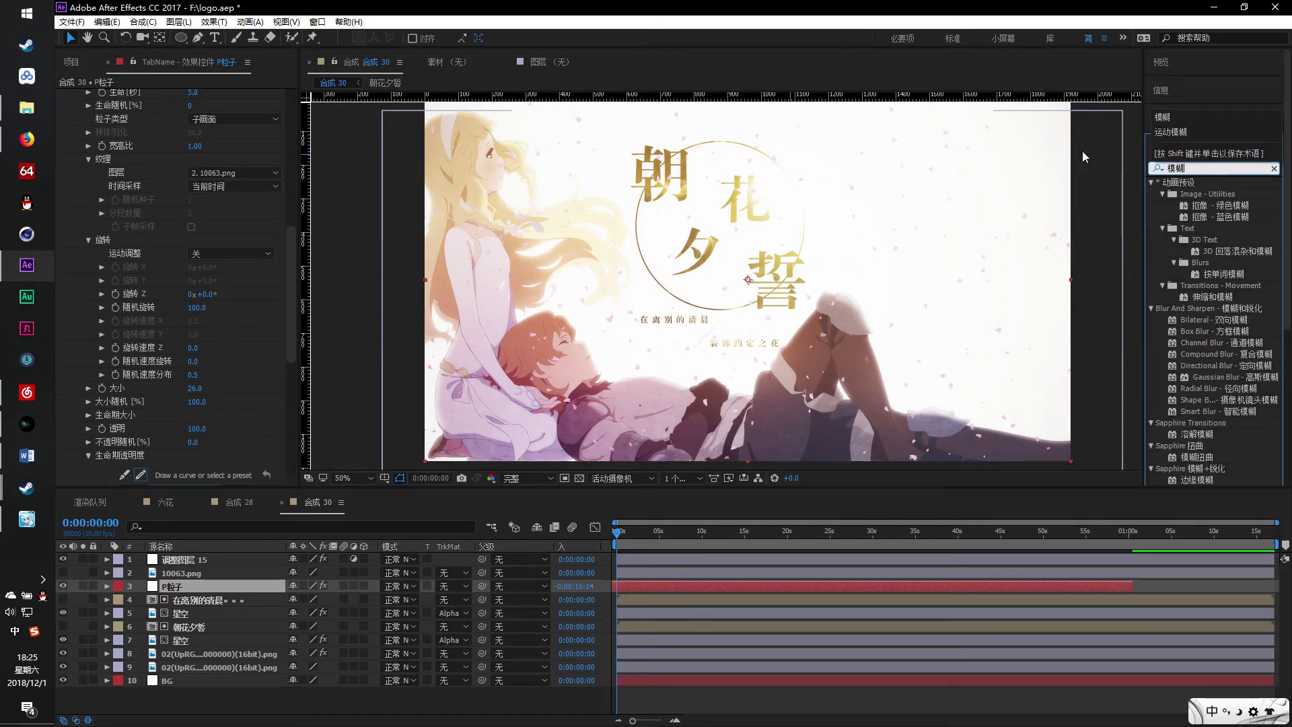
{"action": "scroll", "coordinate": [1117, 333], "scroll_direction": "down", "scroll_amount": 8}
{"action": "key", "text": "period"}
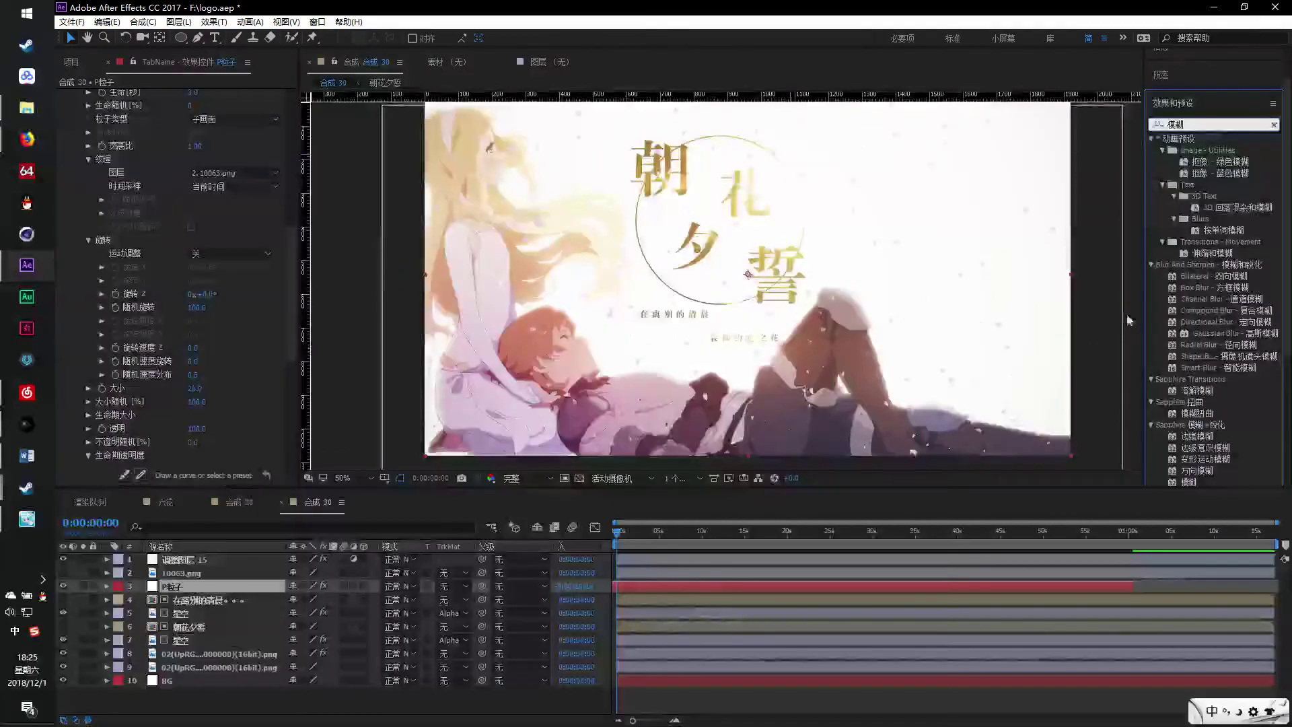
{"action": "scroll", "coordinate": [1211, 336], "scroll_direction": "down", "scroll_amount": 6}
{"action": "double_click", "coordinate": [1182, 397]}
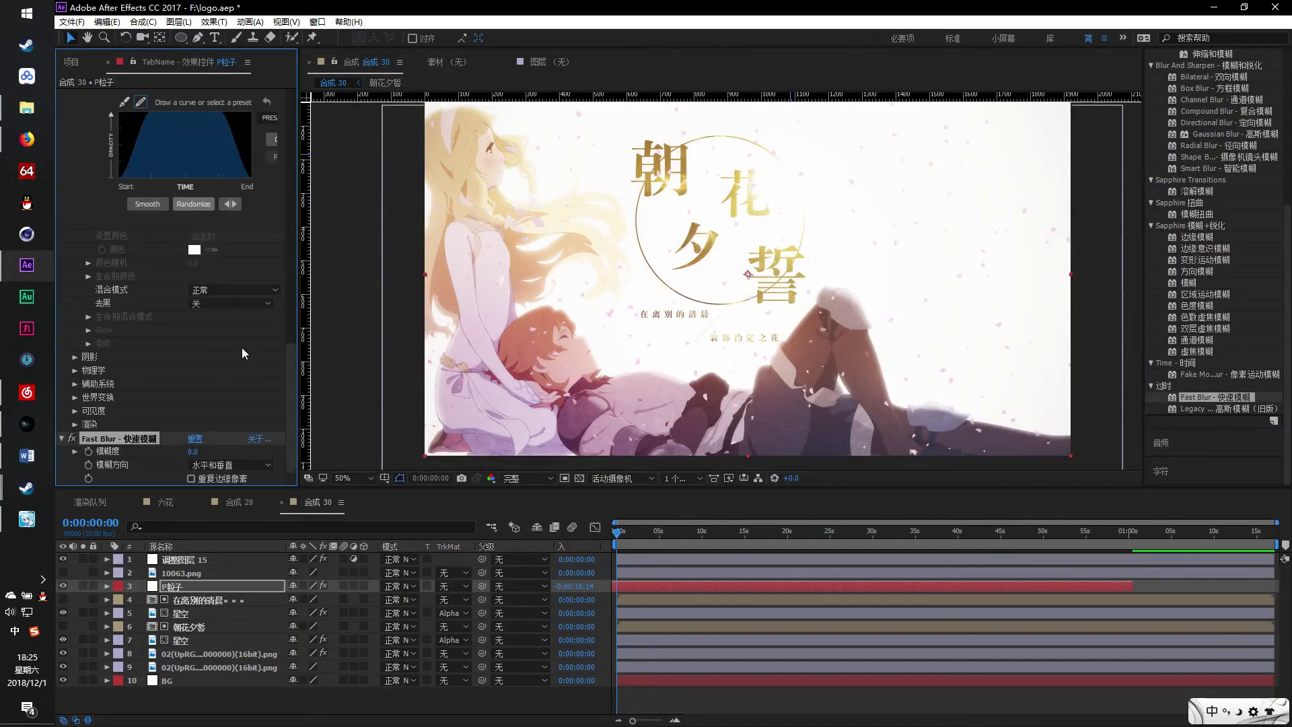
Set the Fast Blur amount on the P粒子 layer to 3 and save the project
{"action": "left_click", "coordinate": [193, 452]}
{"action": "key", "text": "Return"}
{"action": "key", "text": "ctrl+s"}
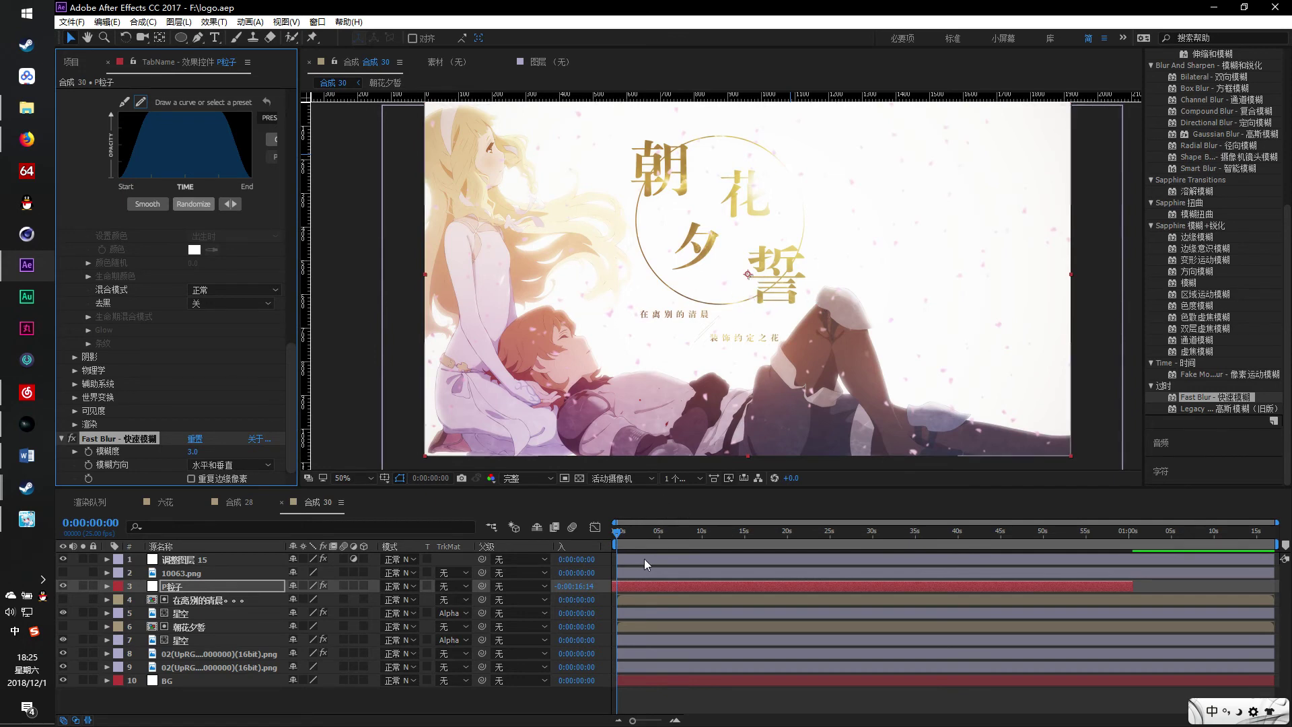
{"action": "left_click", "coordinate": [604, 698]}
{"action": "left_click", "coordinate": [27, 519]}
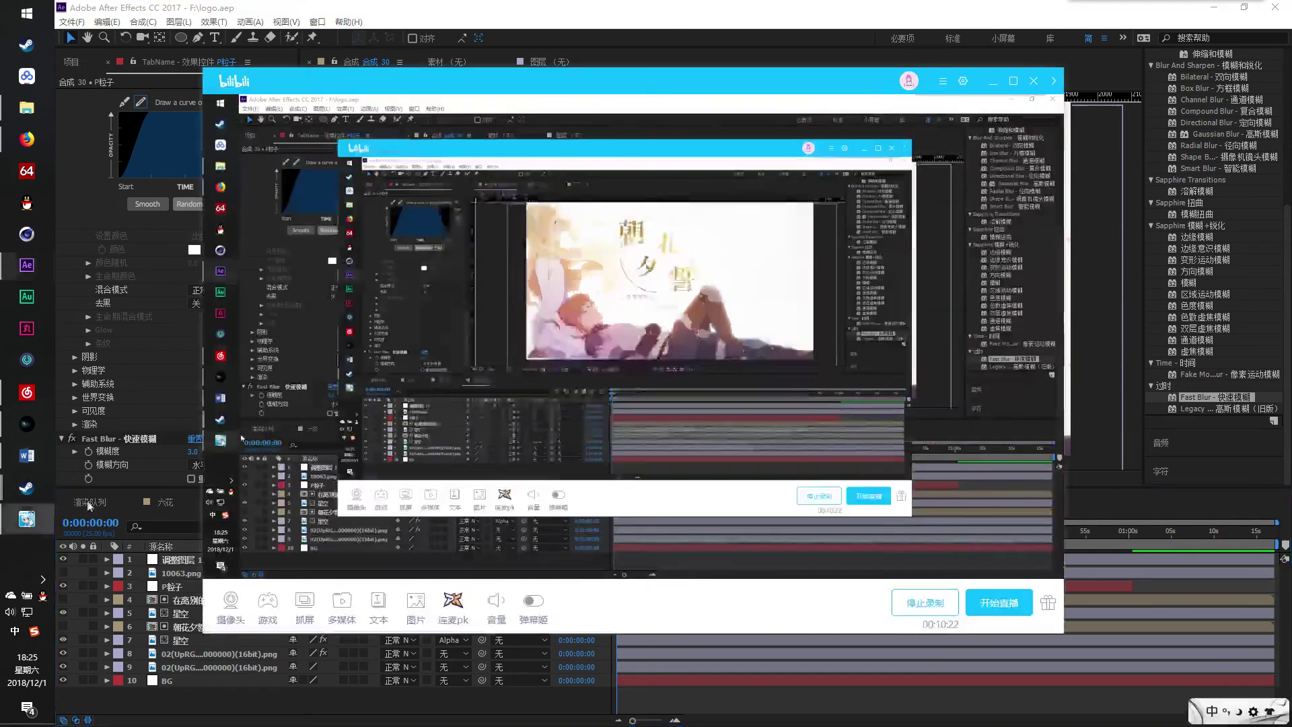